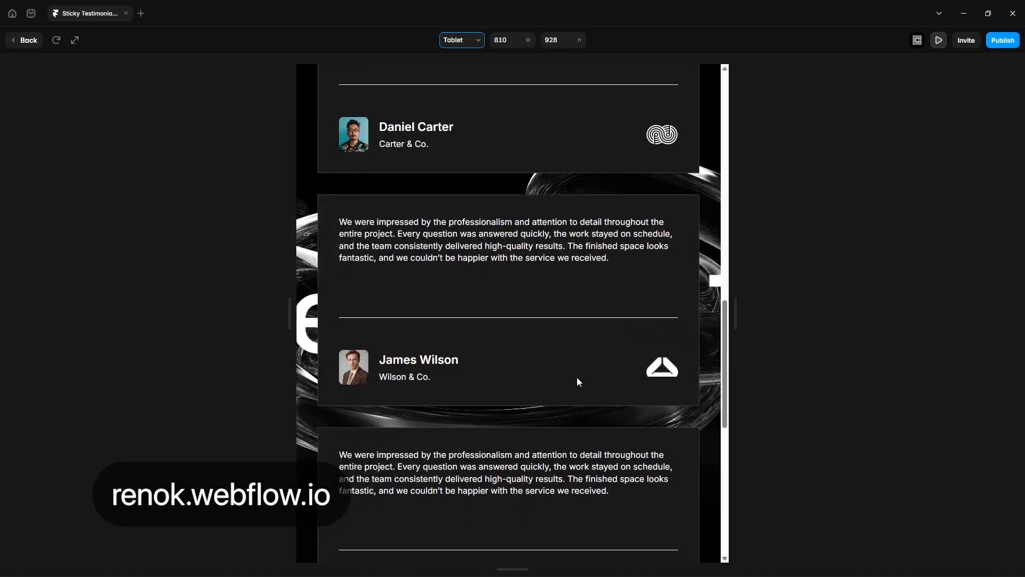
Step: Preview the finished sticky testimonial page at the Phone size, look through its cards and widen the preview
scroll(577, 379, "down", 3)
left_click(462, 40)
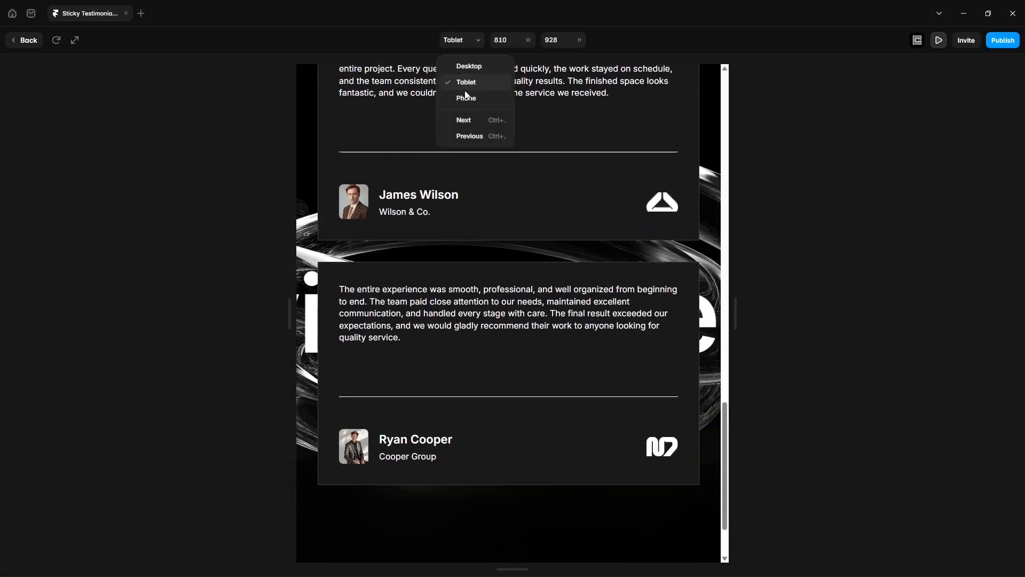
left_click(465, 96)
scroll(497, 423, "down", 2)
scroll(498, 423, "up", 10)
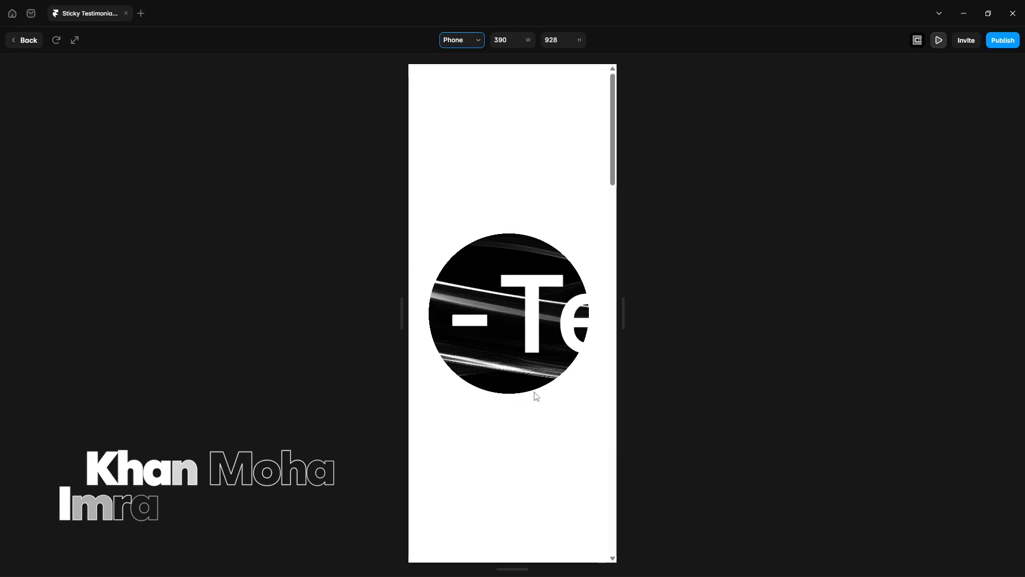
scroll(602, 337, "down", 5)
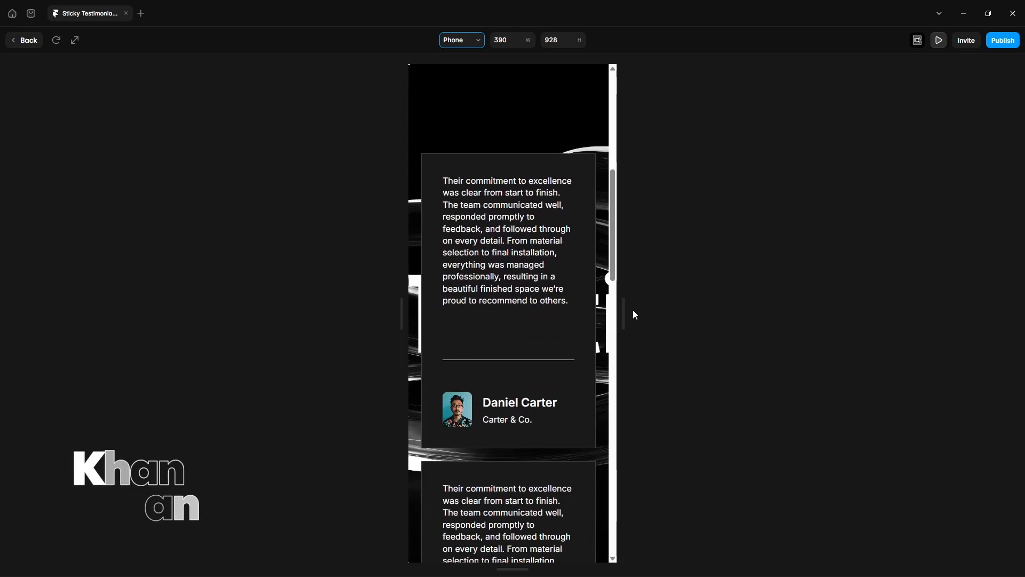
left_click_drag(626, 309, 766, 323)
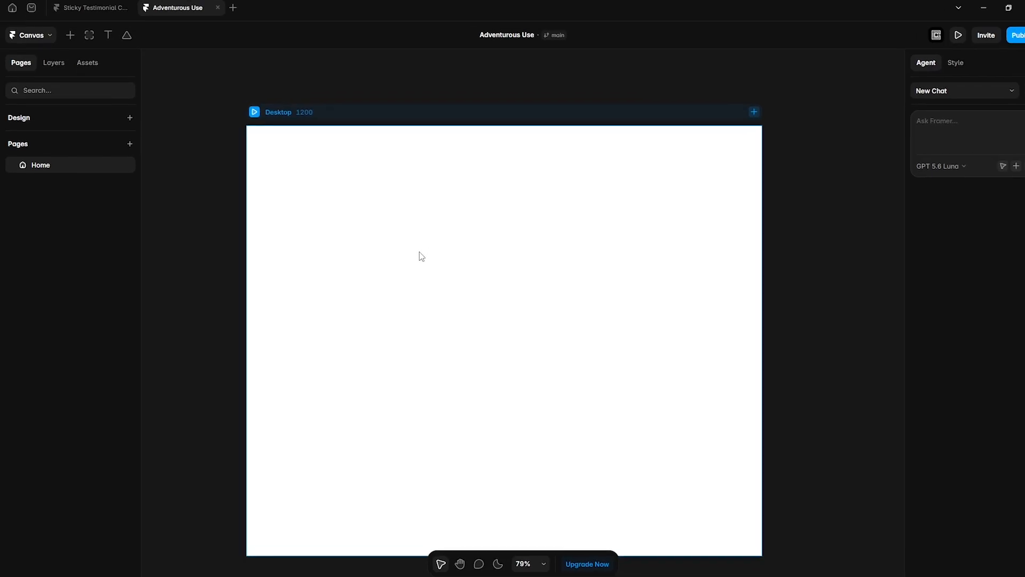
Step: Add a vertical stack layout to the Desktop breakpoint of the new project's Home page
left_click(52, 66)
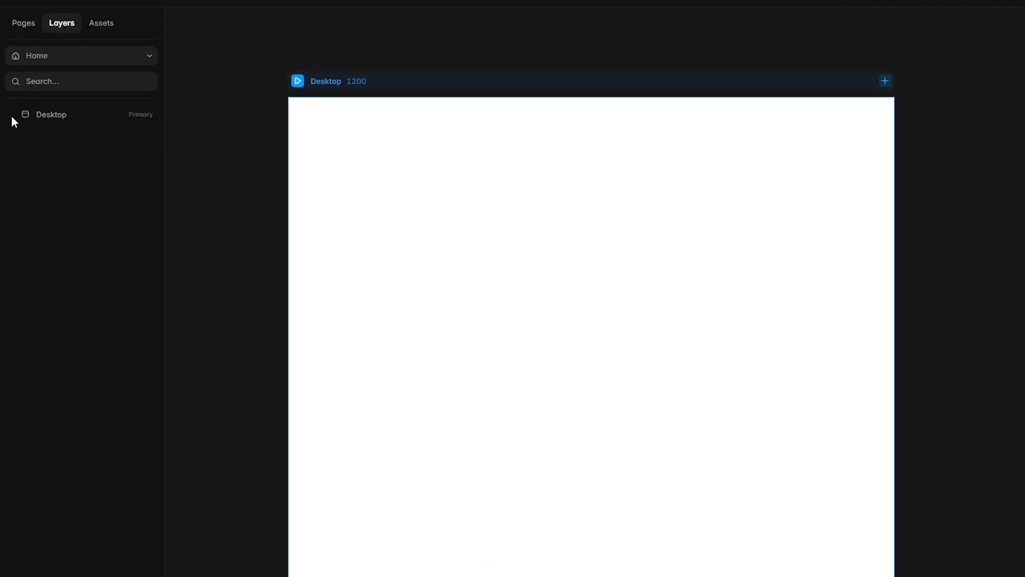
left_click(77, 114)
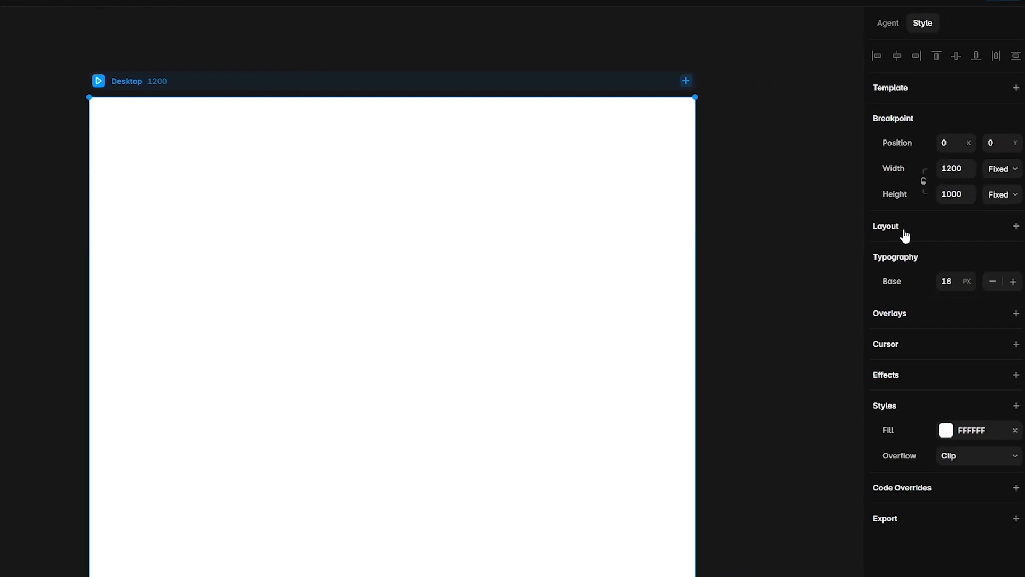
left_click(905, 233)
Step: Draw a frame inside the Desktop breakpoint and size it to Fill width and a viewport height of 100vh
key("f")
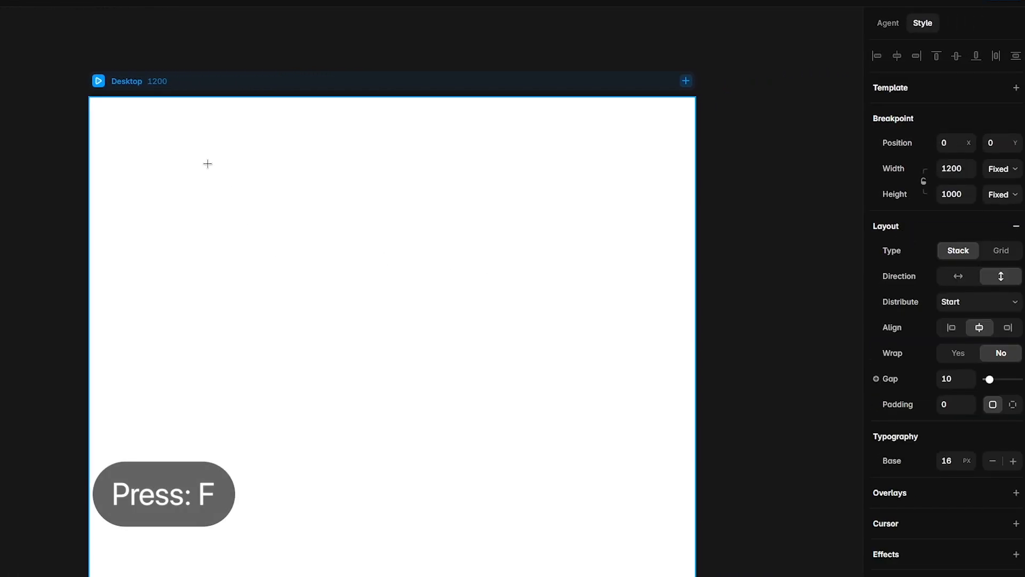
left_click_drag(201, 154, 534, 397)
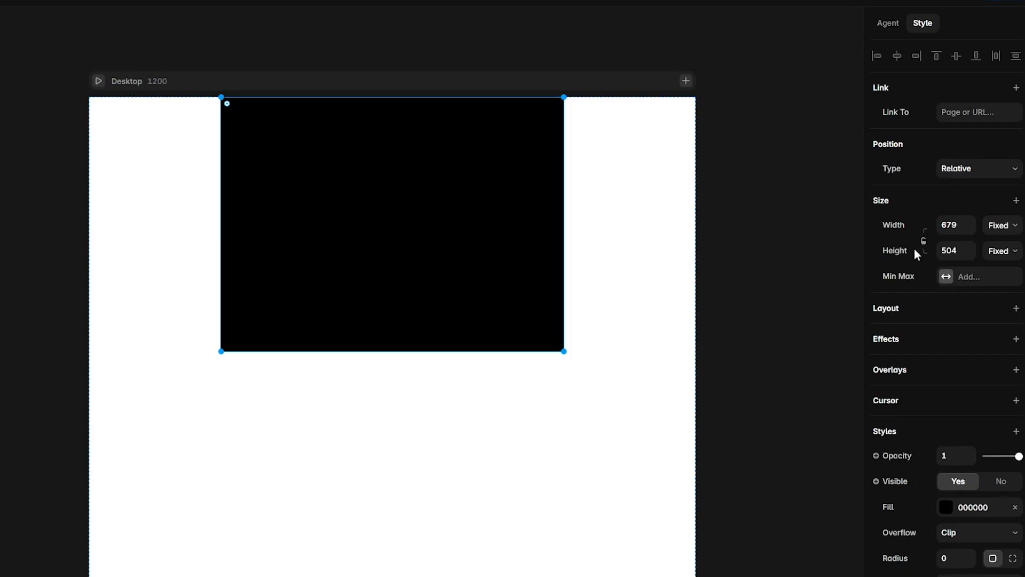
left_click(998, 235)
left_click(996, 273)
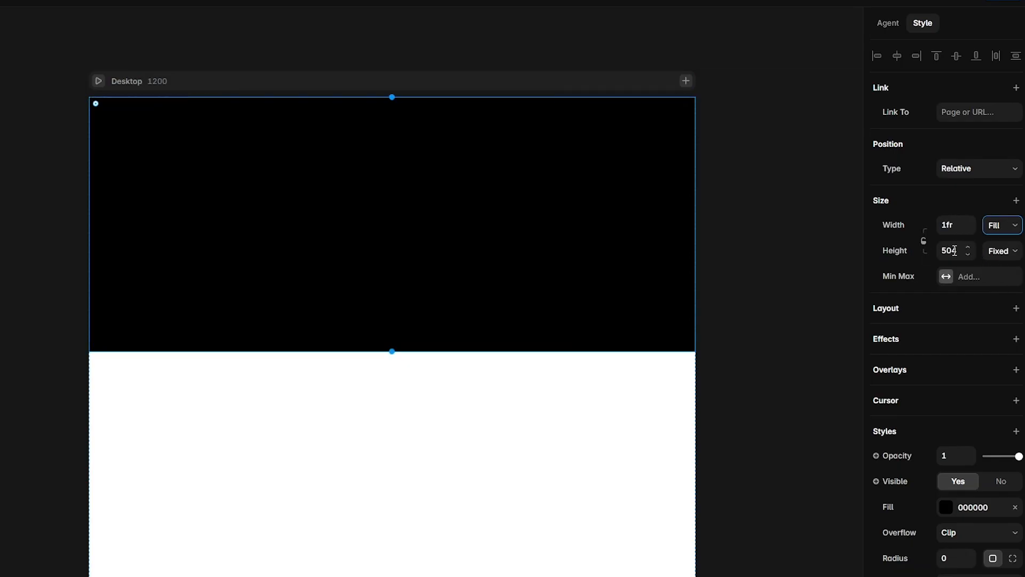
left_click(1002, 251)
left_click(1002, 330)
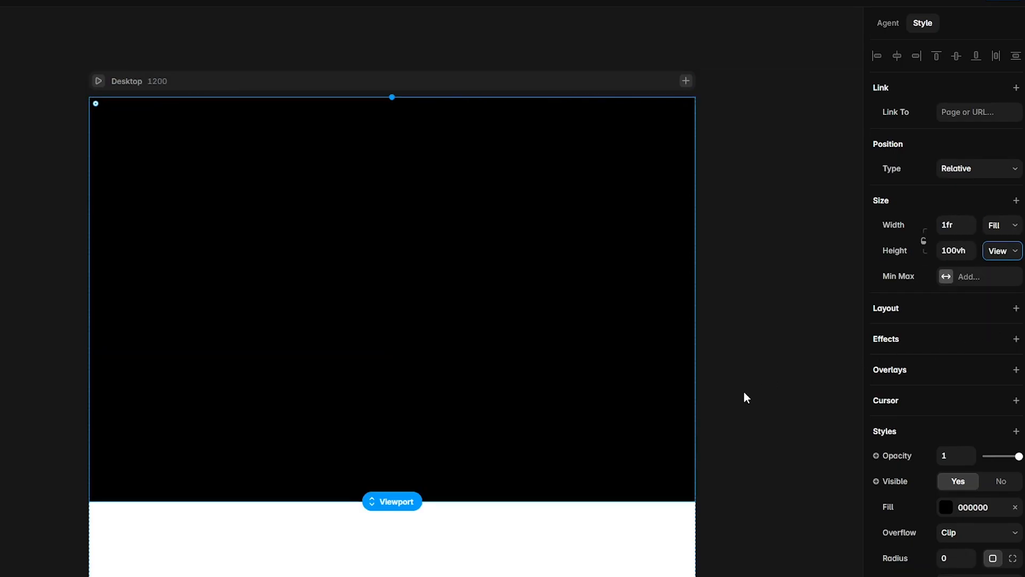
Step: Give the new frame a stack layout and rename its layer "Image and Ticker"
left_click(901, 309)
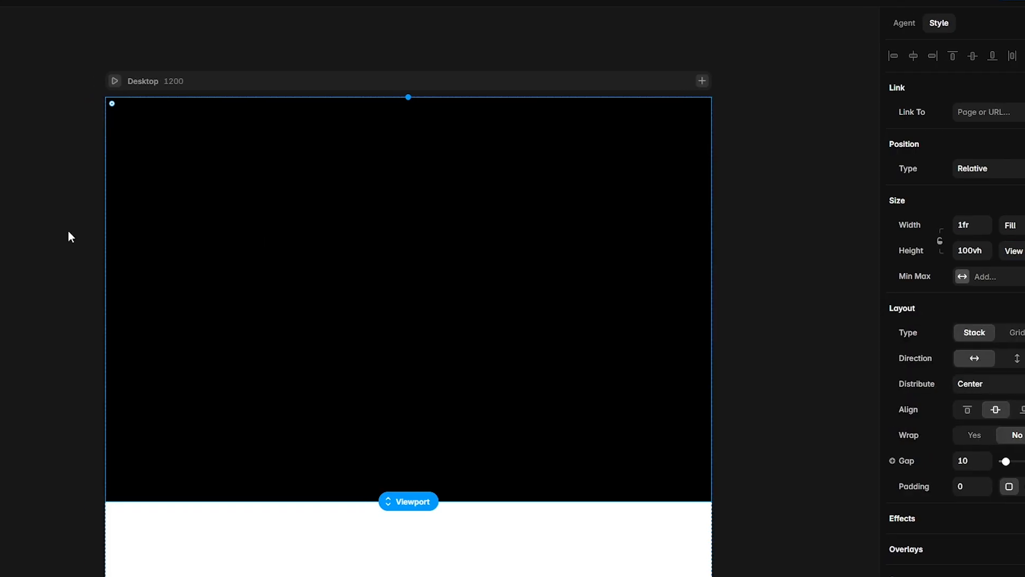
double_click(55, 138)
type("Image and ")
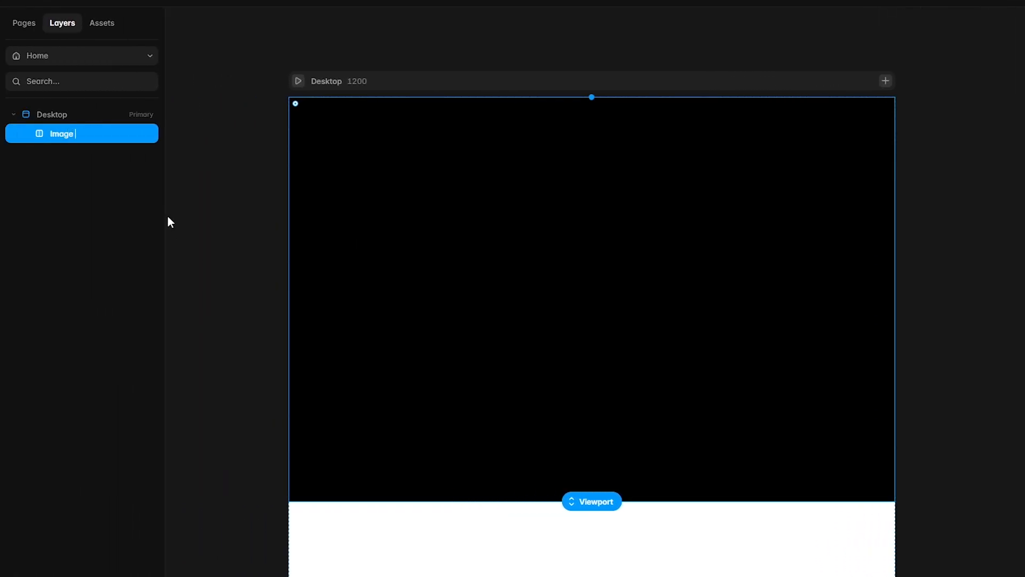
type("Ticker")
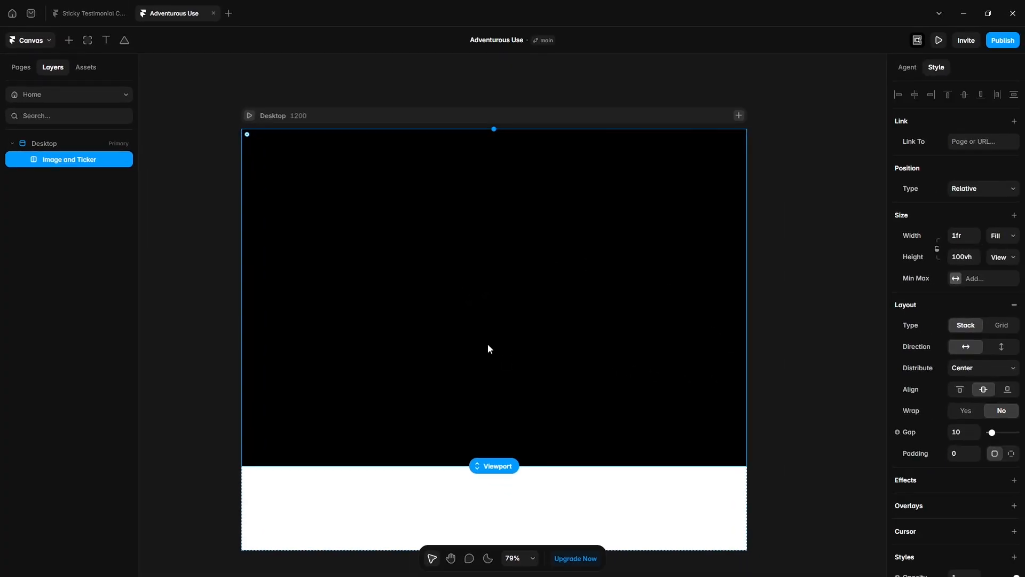
Step: Place the galactic ring image inside the Image and Ticker frame, unlock its proportions and size it to 1200 × 800
left_click_drag(800, 207, 433, 338)
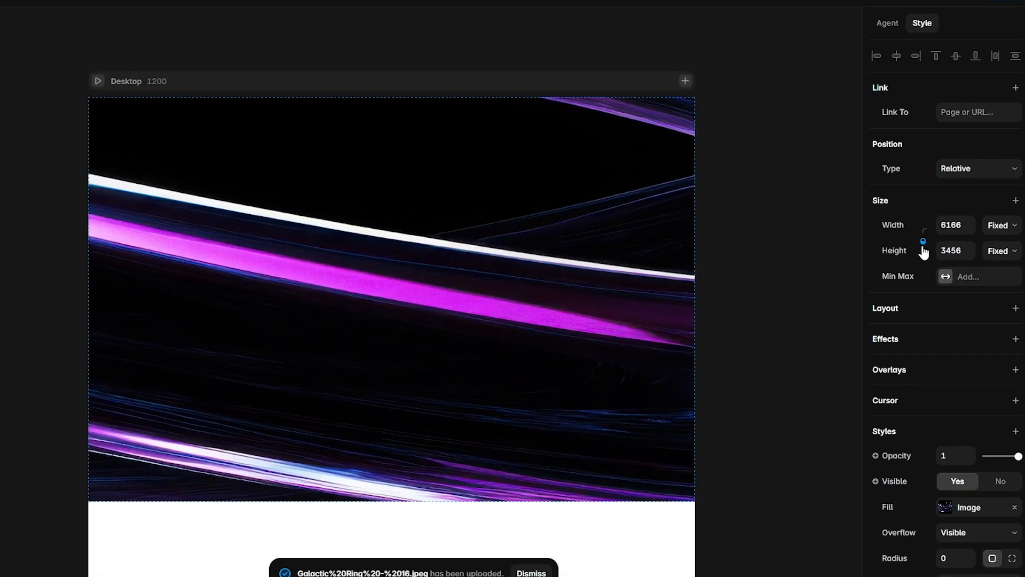
left_click(960, 229)
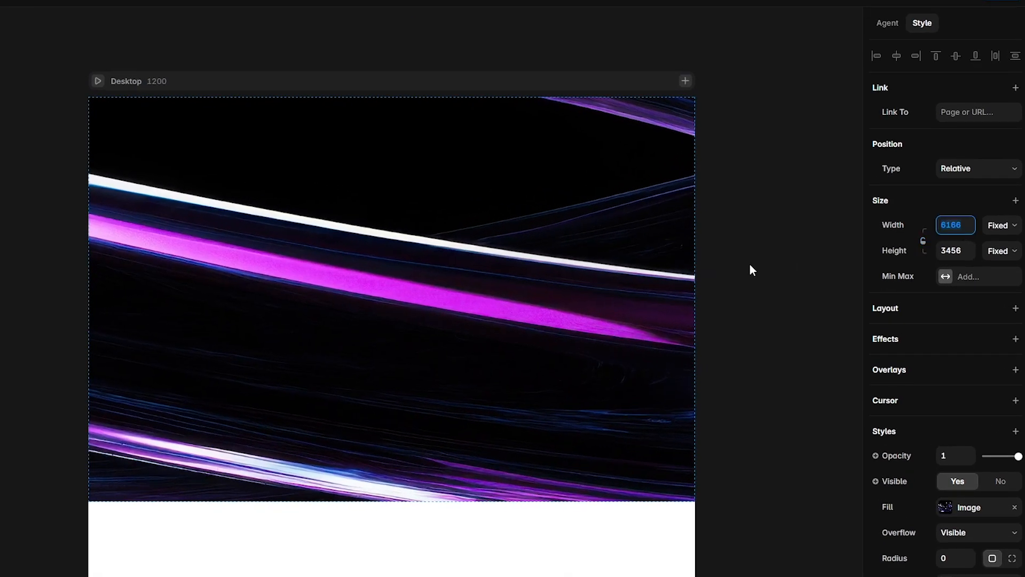
type("1200")
key("Tab")
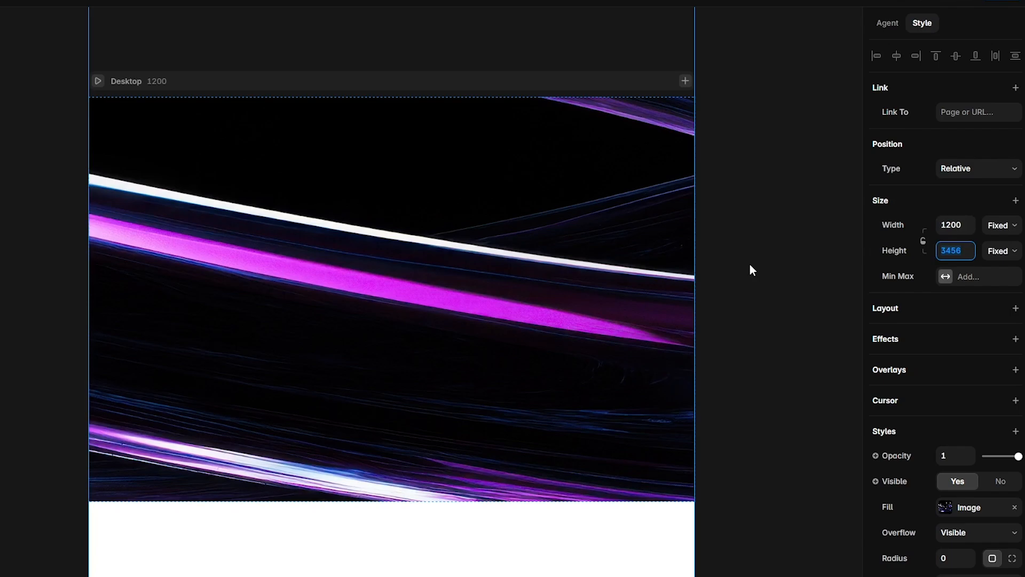
type("800")
key("Return")
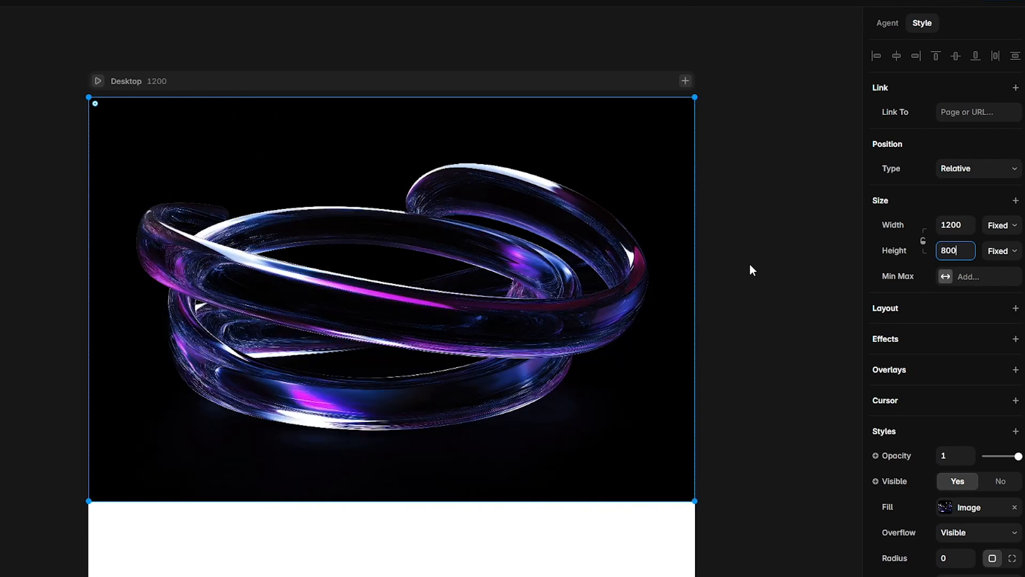
Step: Set the ring image's position type to Absolute and rename its layer "Background Image"
left_click(970, 170)
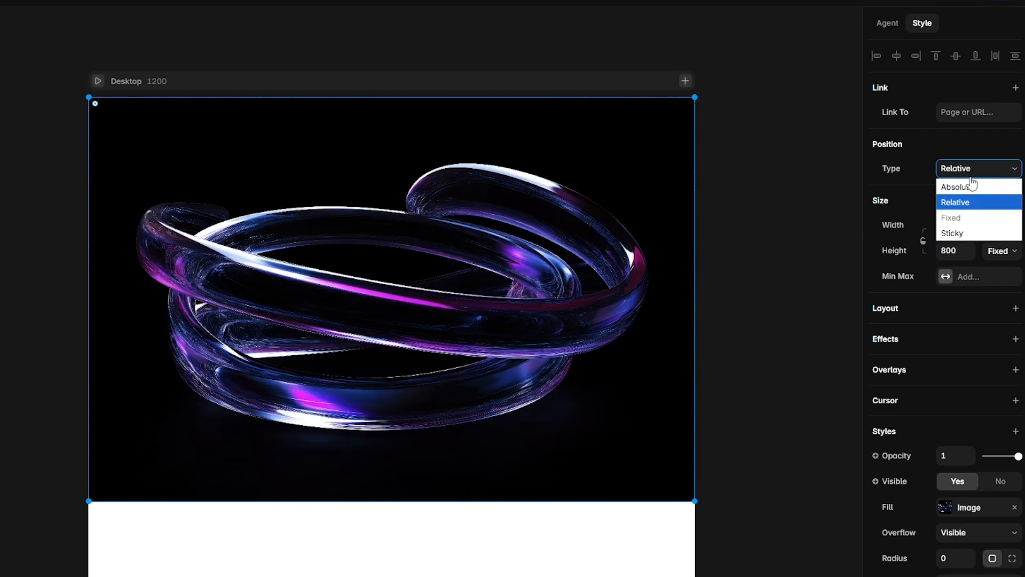
left_click(970, 186)
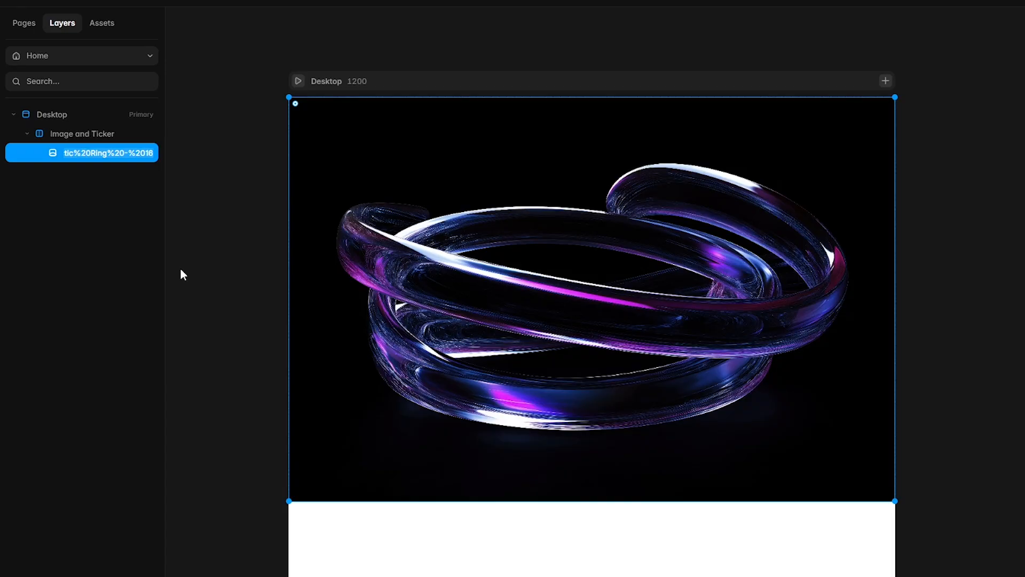
type("Background Image")
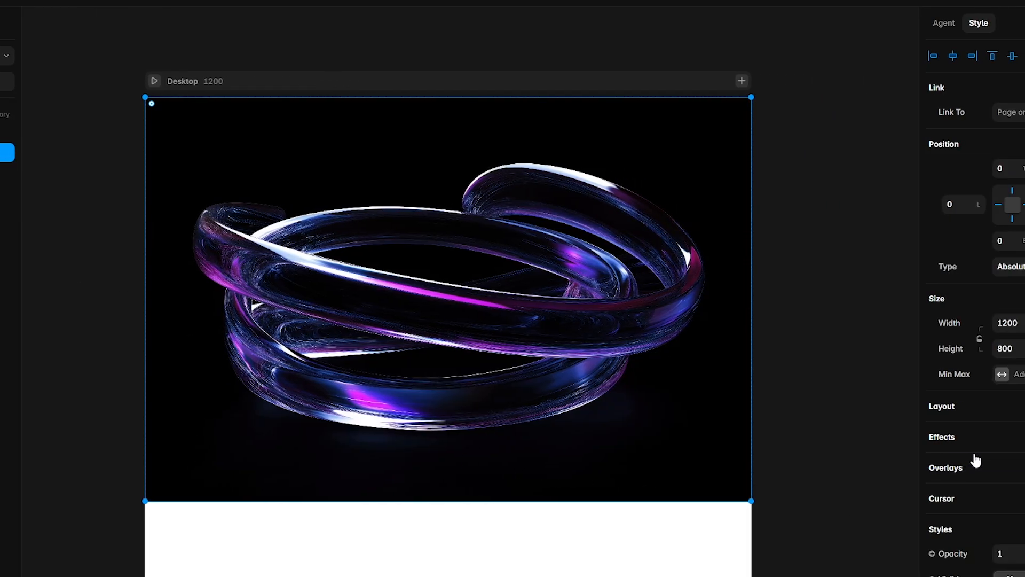
Step: Add a Grayscale filter of 100% to the background image
scroll(917, 458, "down", 5)
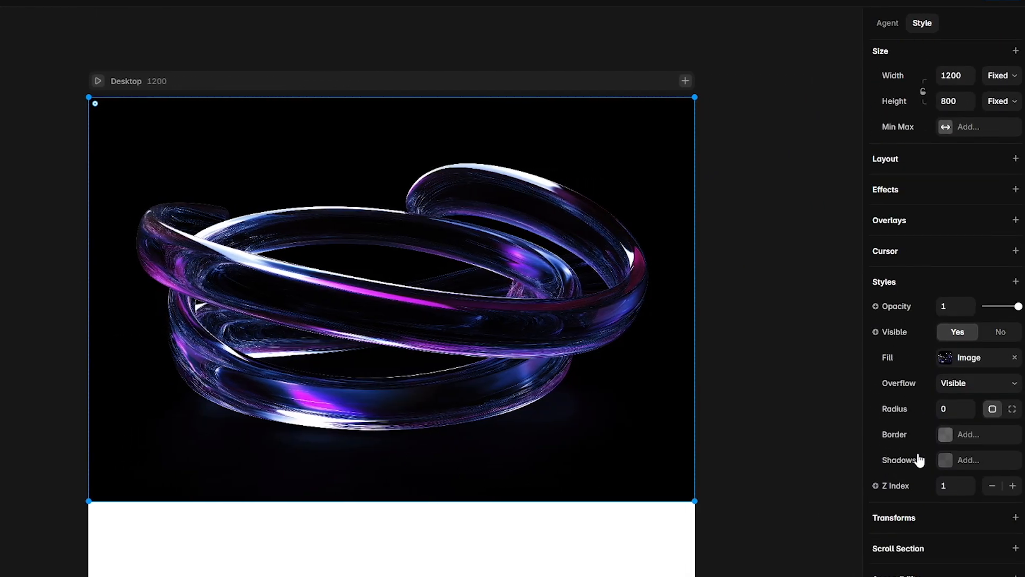
left_click(1016, 274)
mouse_move(914, 350)
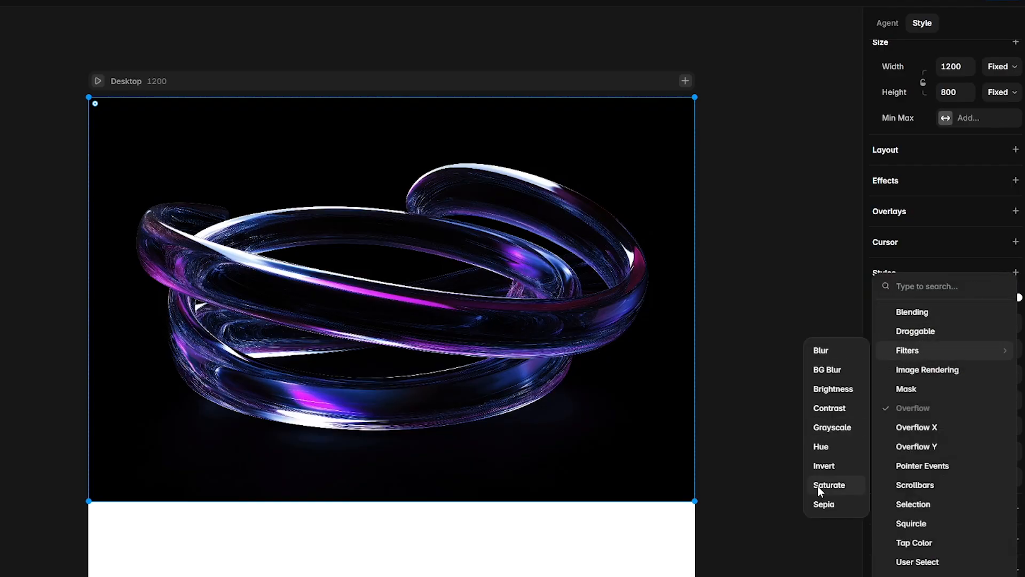
left_click(822, 430)
left_click(916, 480)
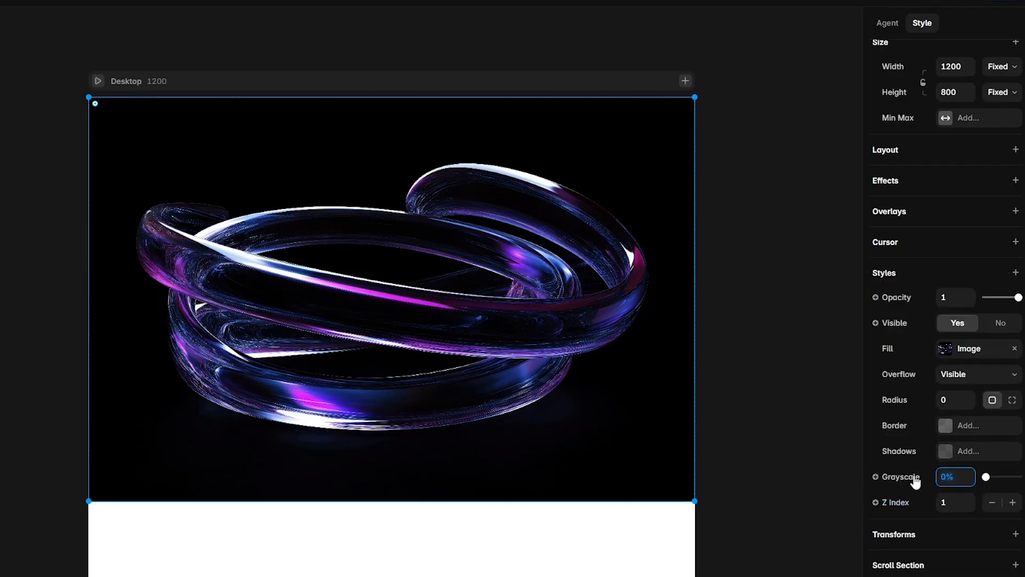
type("100")
left_click(782, 414)
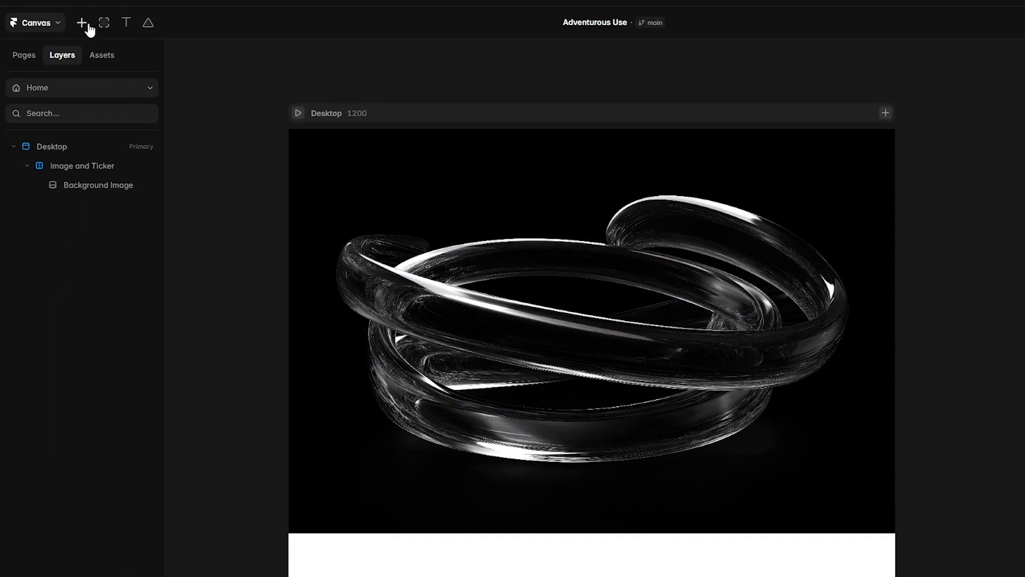
Step: Insert a Ticker element over the background image and centre it horizontally and vertically in the Image and Ticker frame
left_click(88, 27)
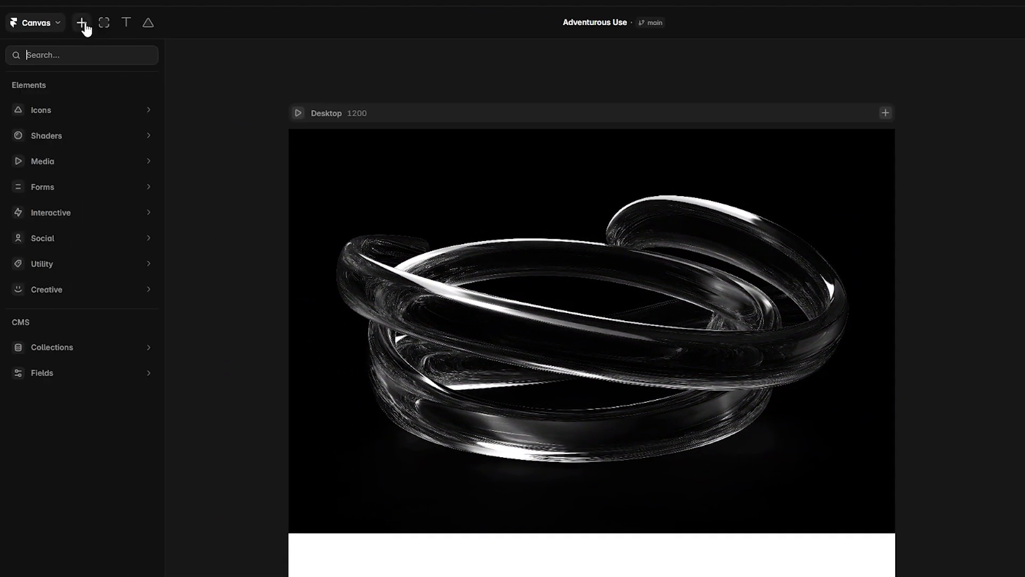
left_click(78, 52)
type("tick")
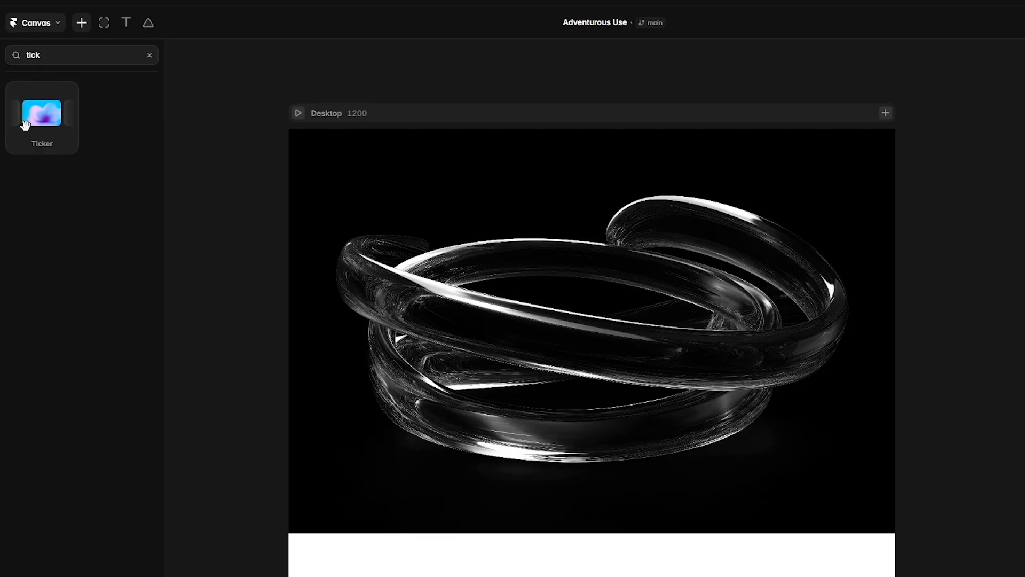
left_click_drag(25, 124, 552, 277)
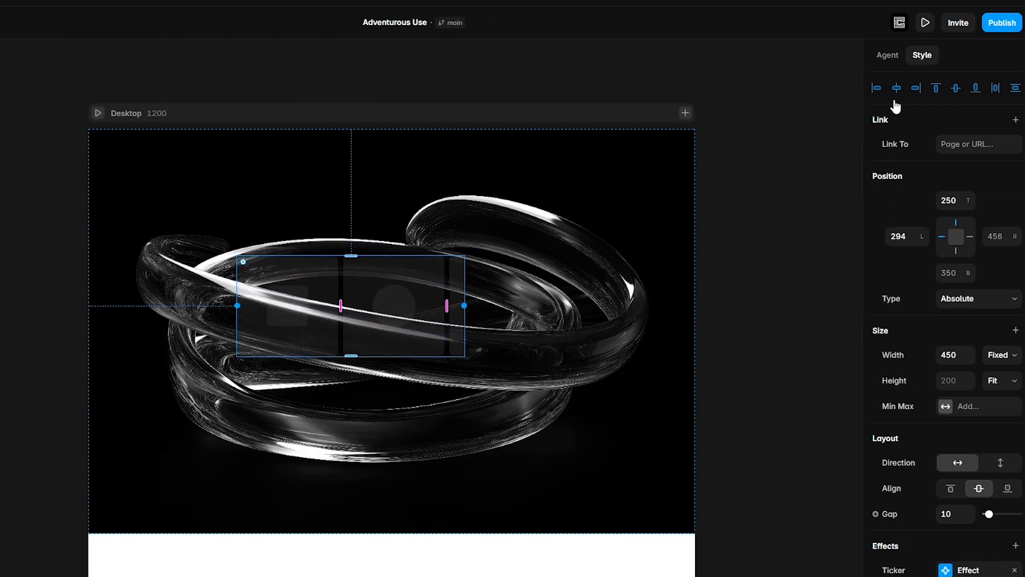
left_click(896, 88)
left_click(955, 88)
Step: Set the ticker's width to 1200
left_click(948, 352)
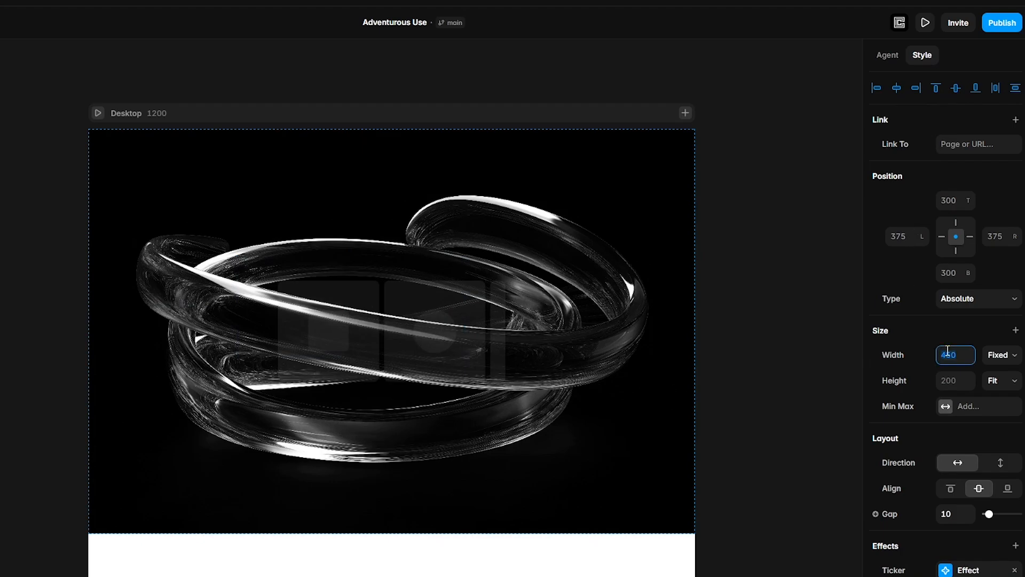
type("1")
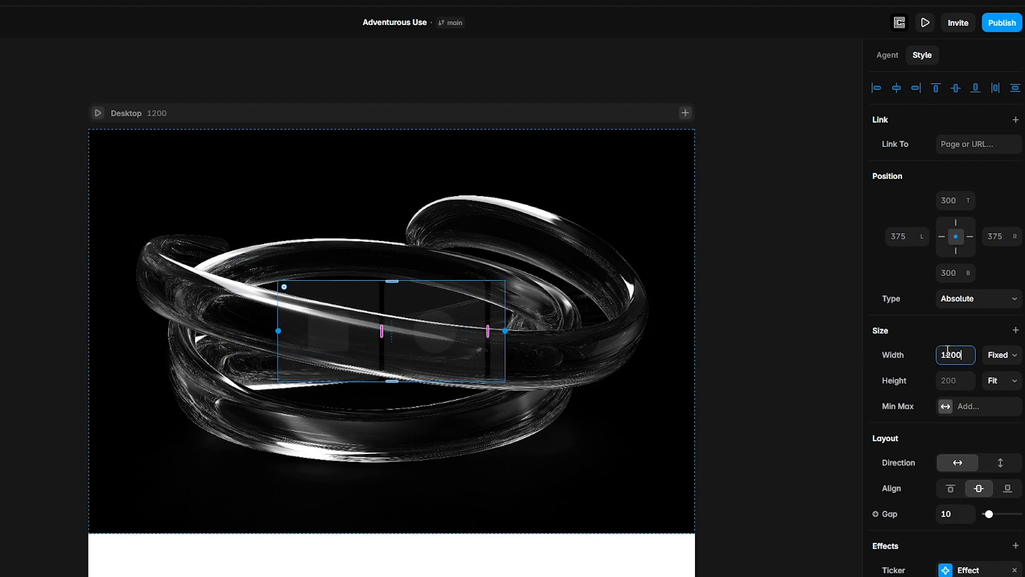
type("200")
key("Return")
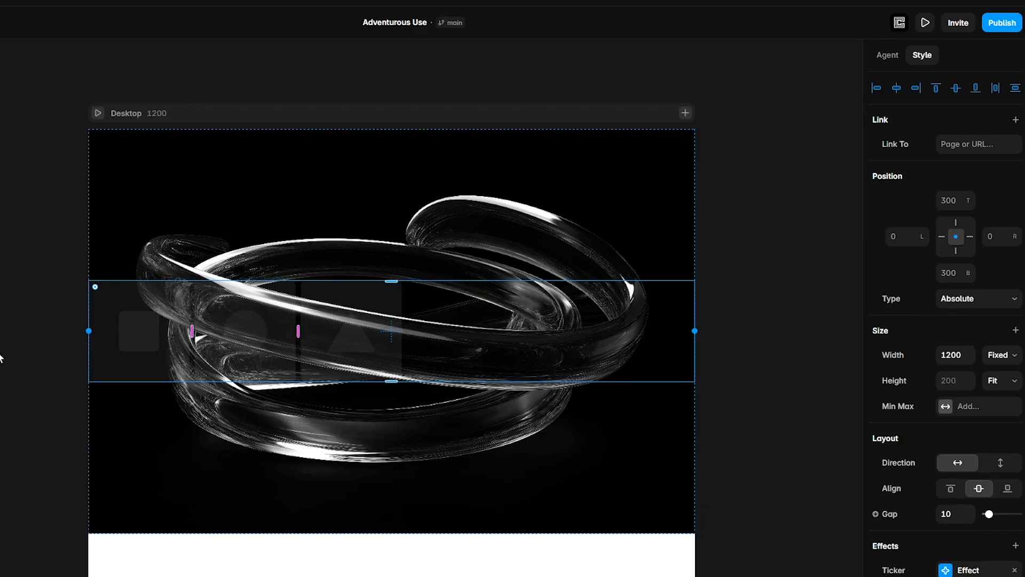
left_click(731, 357)
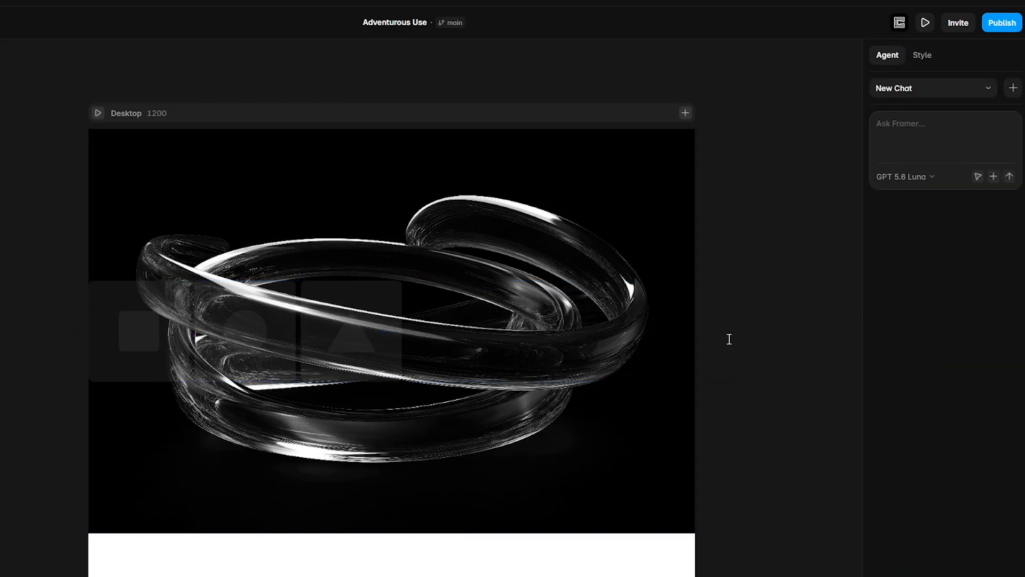
Step: Add a text layer beginning with "Testimonial©" on the empty canvas beside the Desktop breakpoint and set its size to 200 px
left_click(729, 339)
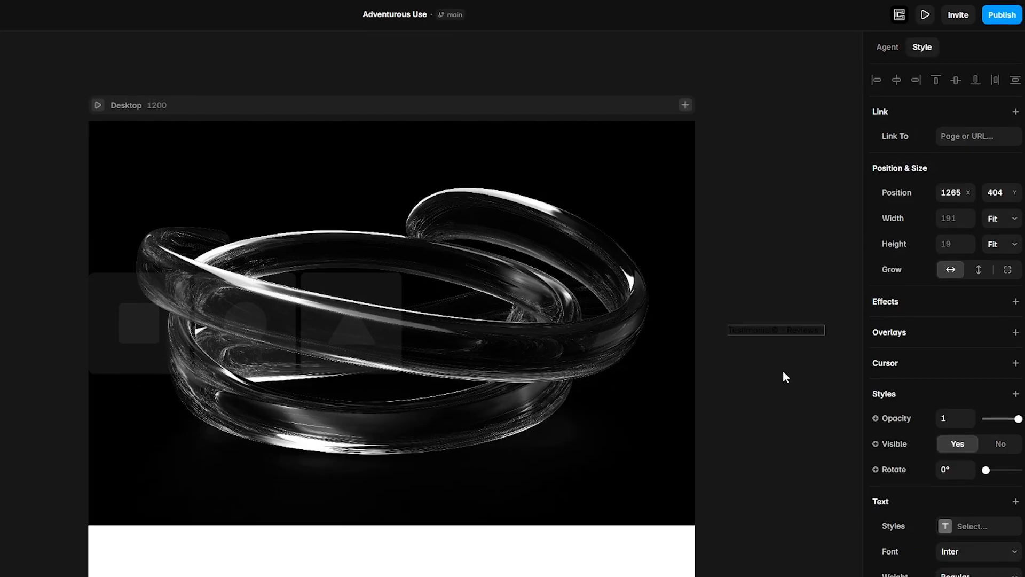
key("Escape")
scroll(965, 527, "down", 3)
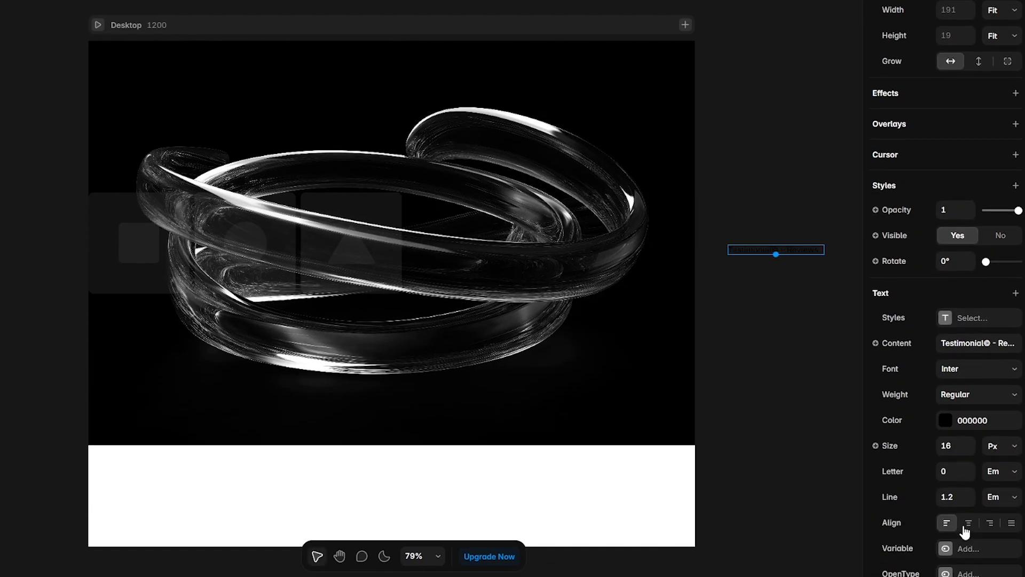
left_click(946, 447)
type("200")
key("Return")
Step: Set the weight of the large "Testimonial©" text beside the Desktop breakpoint to Semibold
left_click(790, 429)
key("space")
left_click_drag(796, 430, 302, 351)
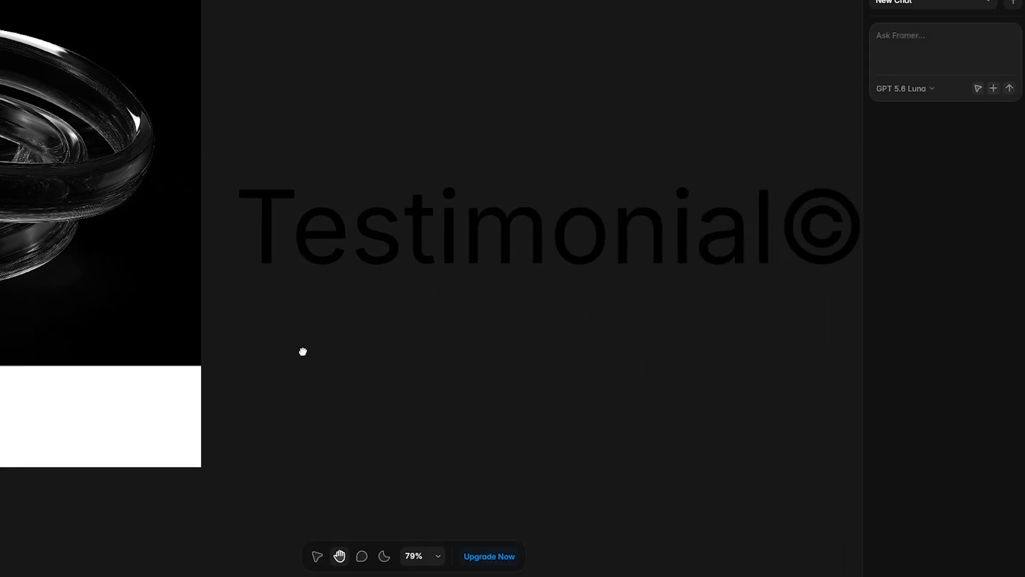
left_click(465, 233)
left_click(956, 393)
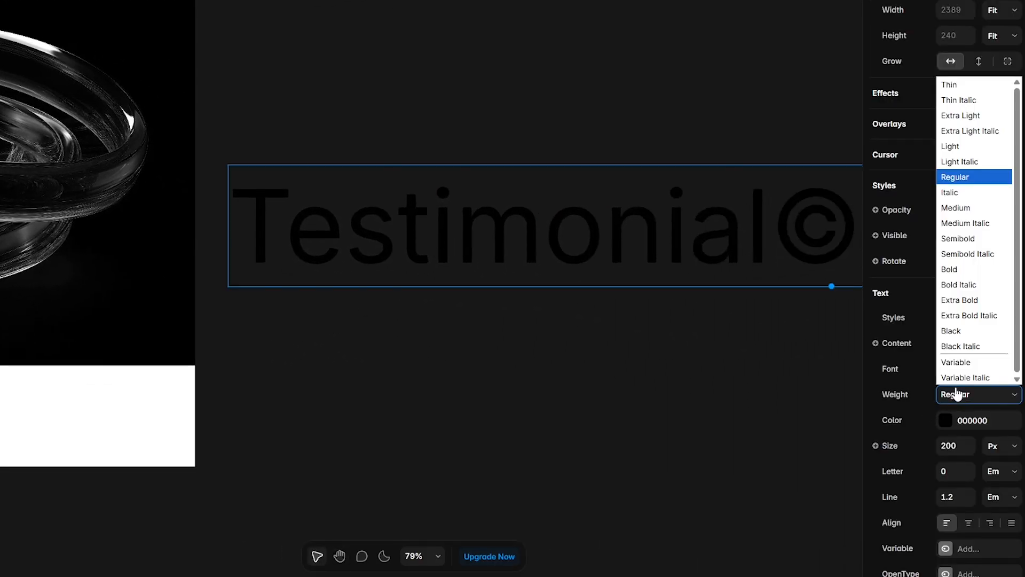
left_click(964, 238)
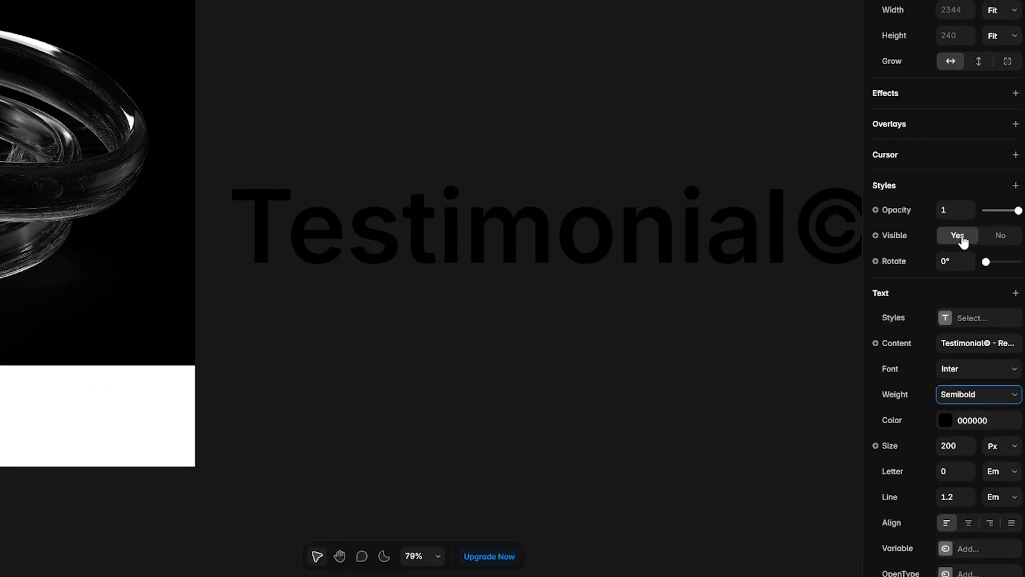
Step: Set the "Testimonial©" text's color to white (FFFFFF) and its letter spacing to -0.03 em
left_click(945, 424)
left_click_drag(714, 421, 671, 381)
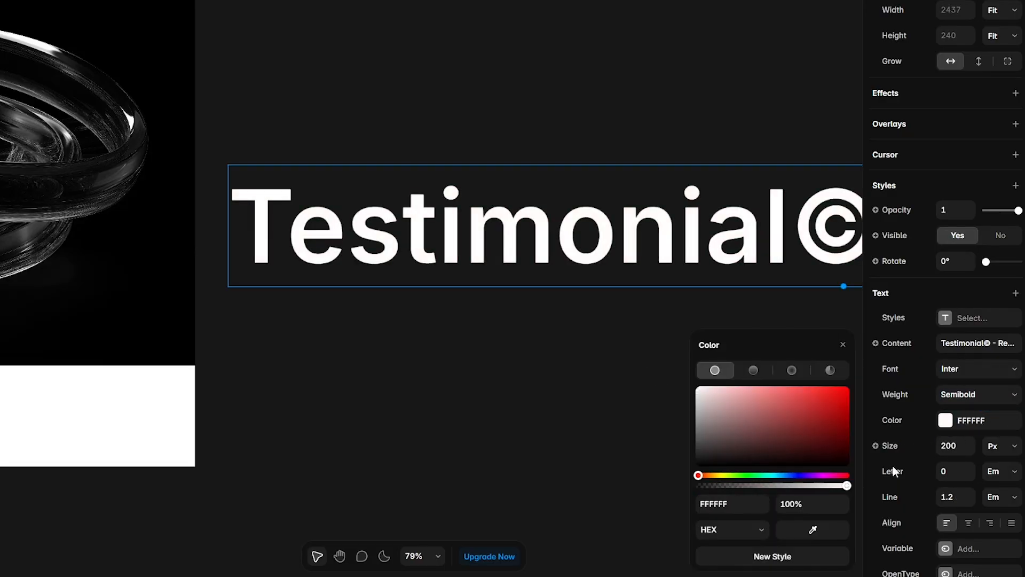
left_click(952, 470)
type("-0.03")
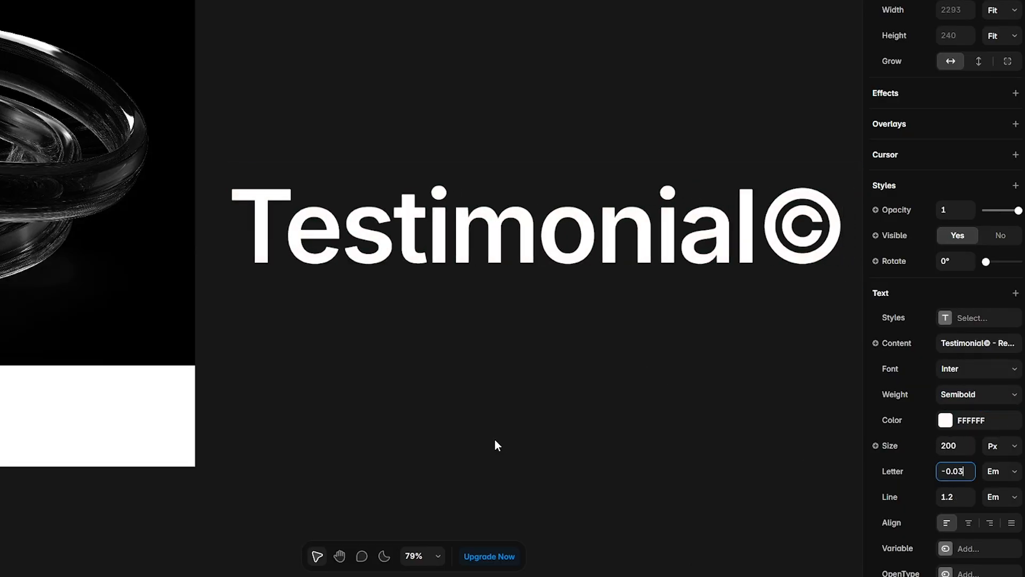
left_click(488, 442)
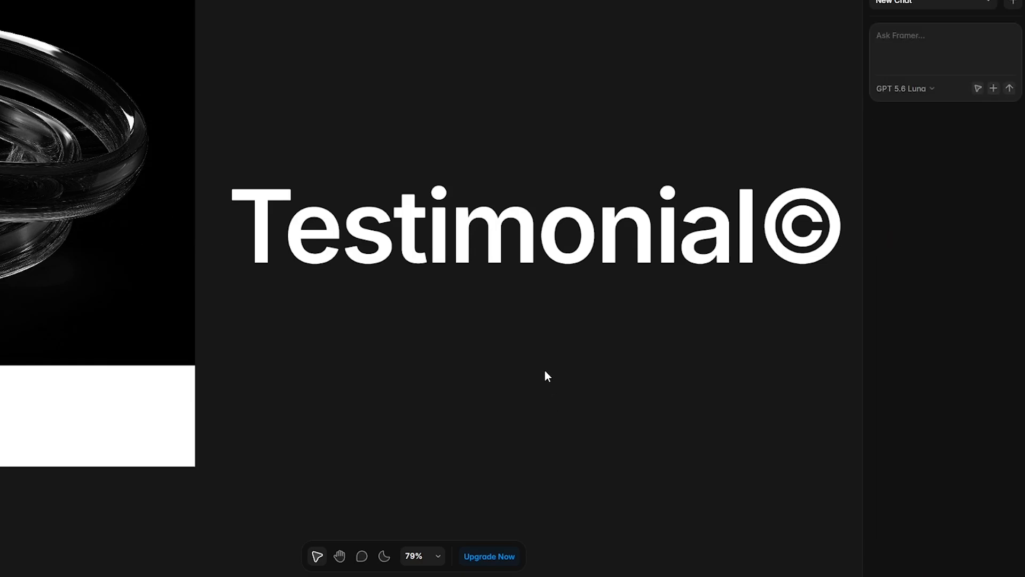
Step: Move the "Testimonial© - Reviews -" text layer into the Ticker, after its placeholder stacks
scroll(517, 367, "down", 5)
scroll(555, 359, "down", 3)
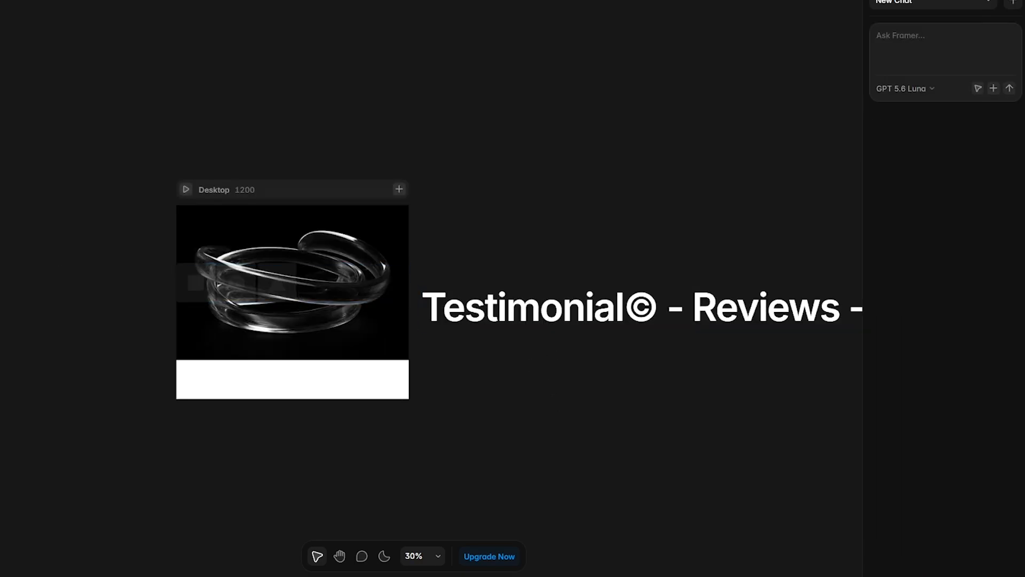
left_click(62, 214)
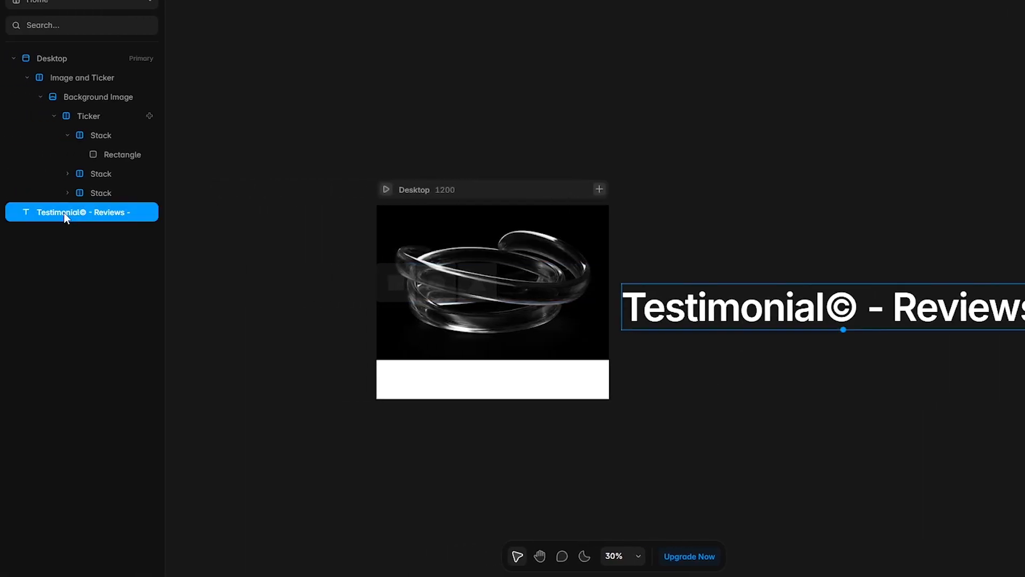
left_click_drag(62, 215, 95, 116)
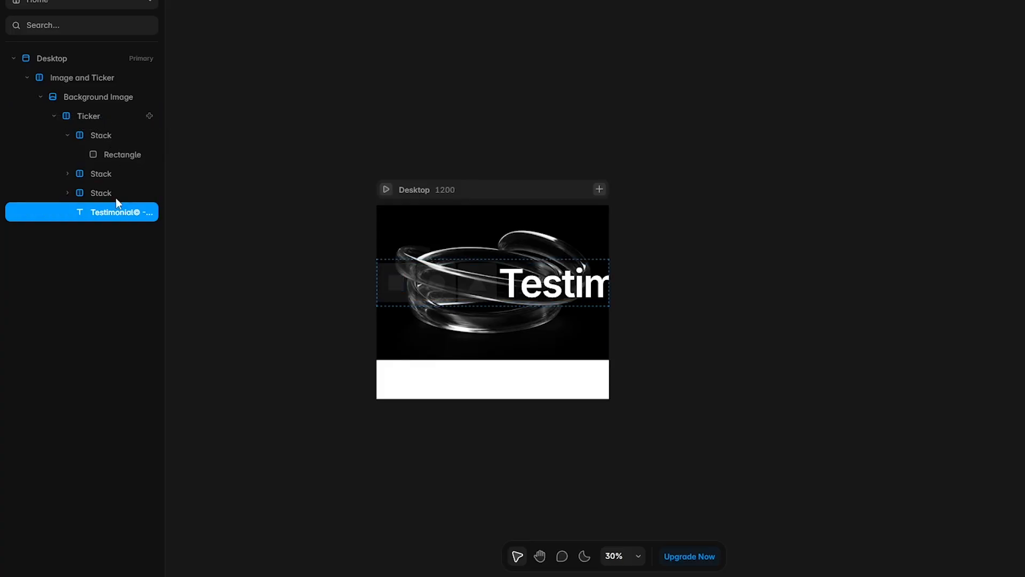
Step: Delete the three placeholder stacks from the Ticker, leaving only the text layer in it
left_click(68, 135)
left_click(95, 135)
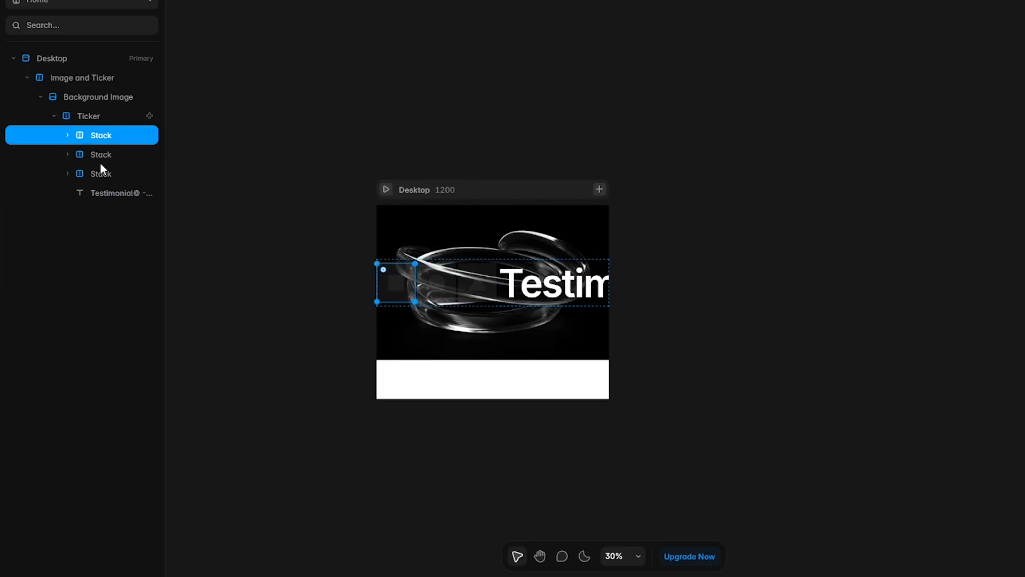
left_click(101, 171, "shift")
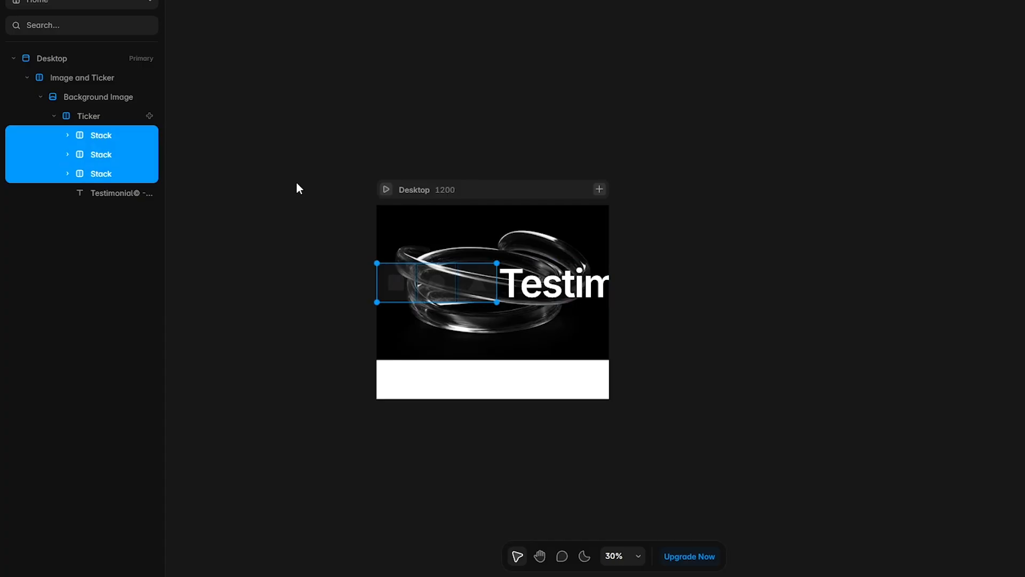
key("Delete")
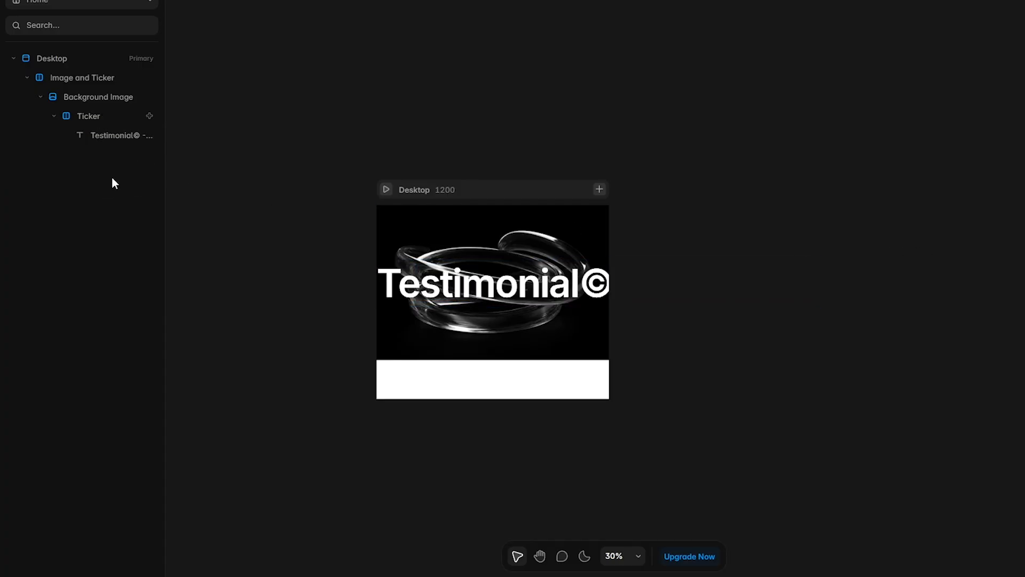
Step: Set the Desktop breakpoint's height to Fit Content and check the page in a full-screen preview
left_click(60, 56)
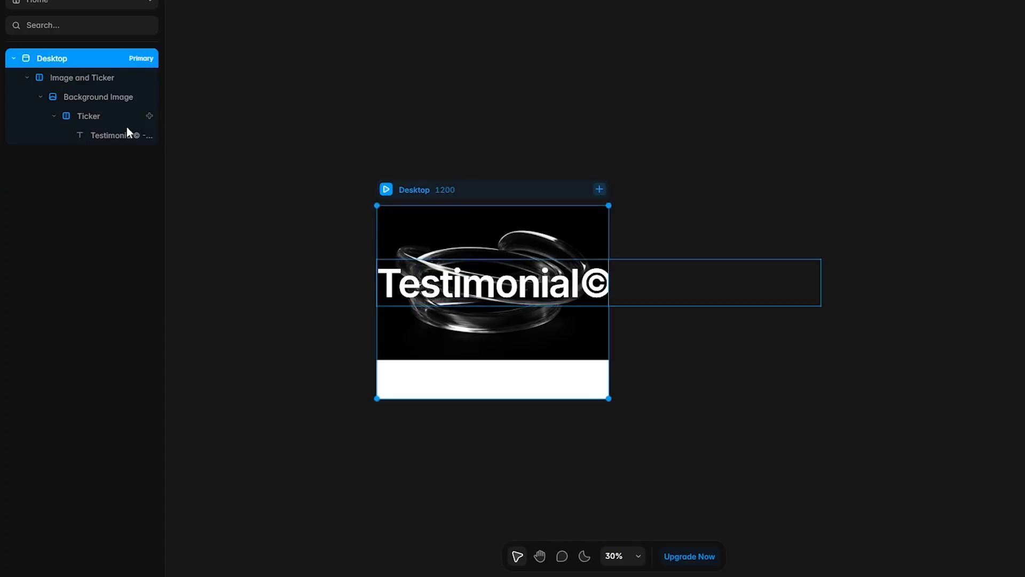
left_click(996, 140)
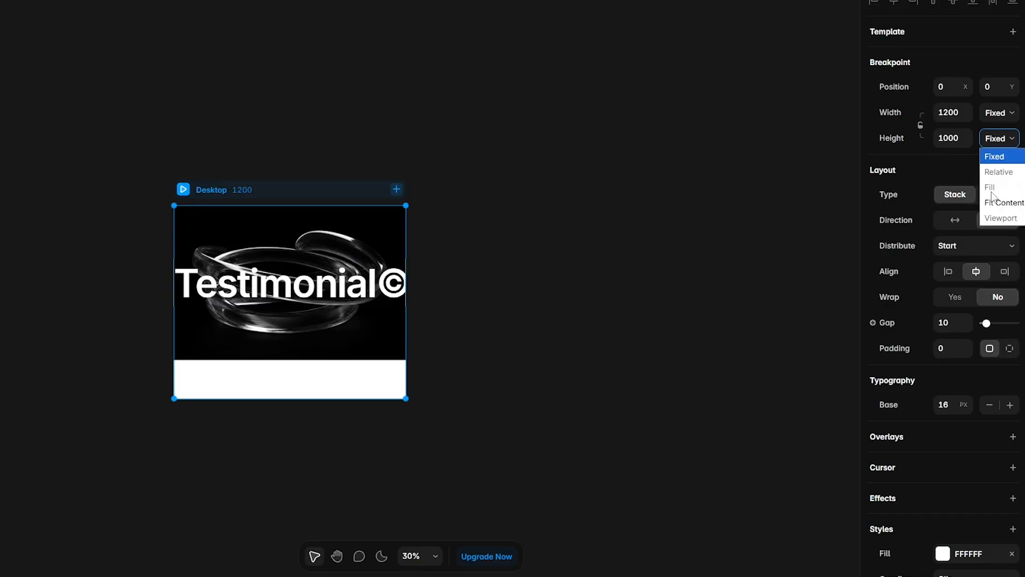
left_click(991, 195)
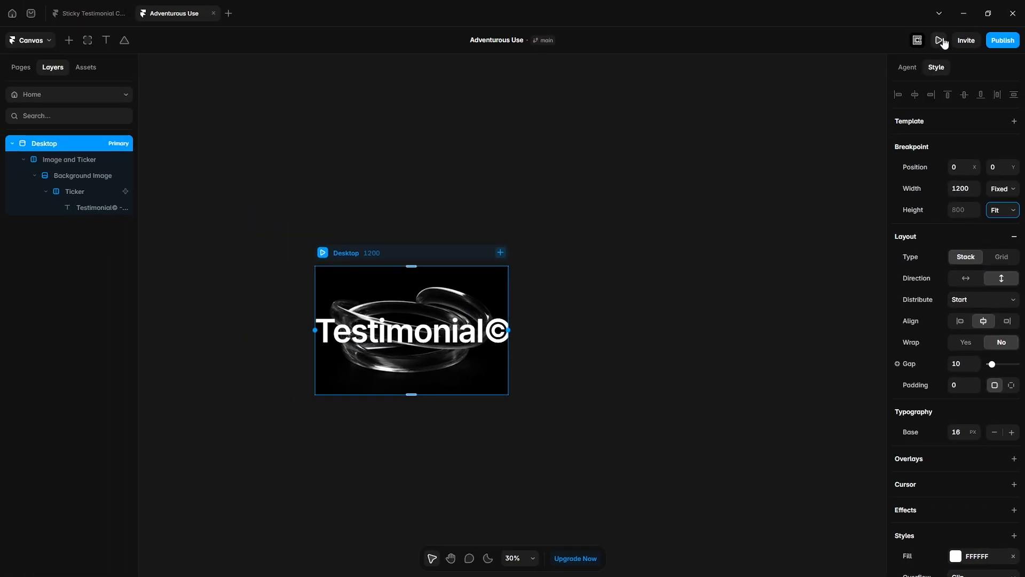
left_click(939, 40)
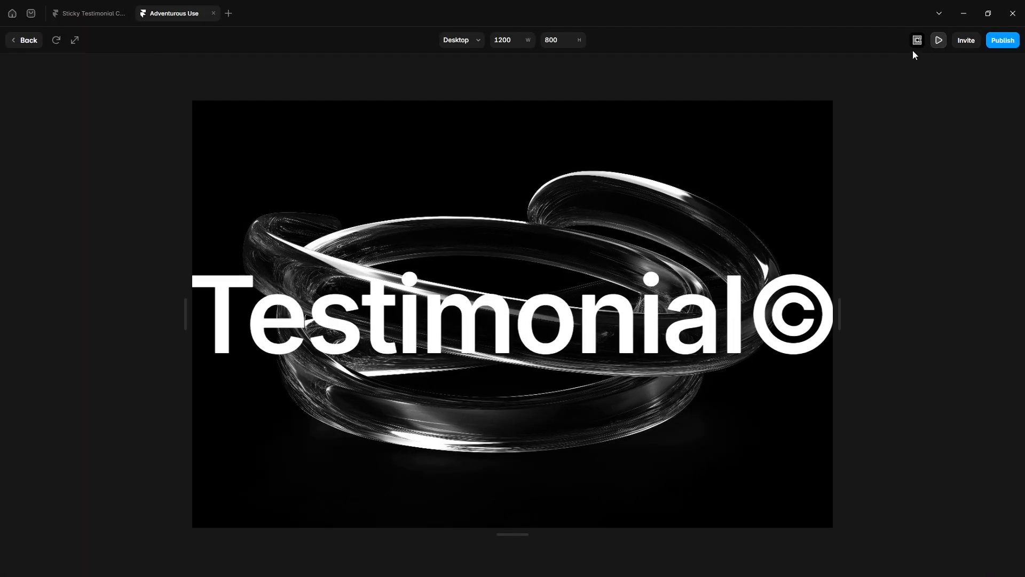
left_click(75, 40)
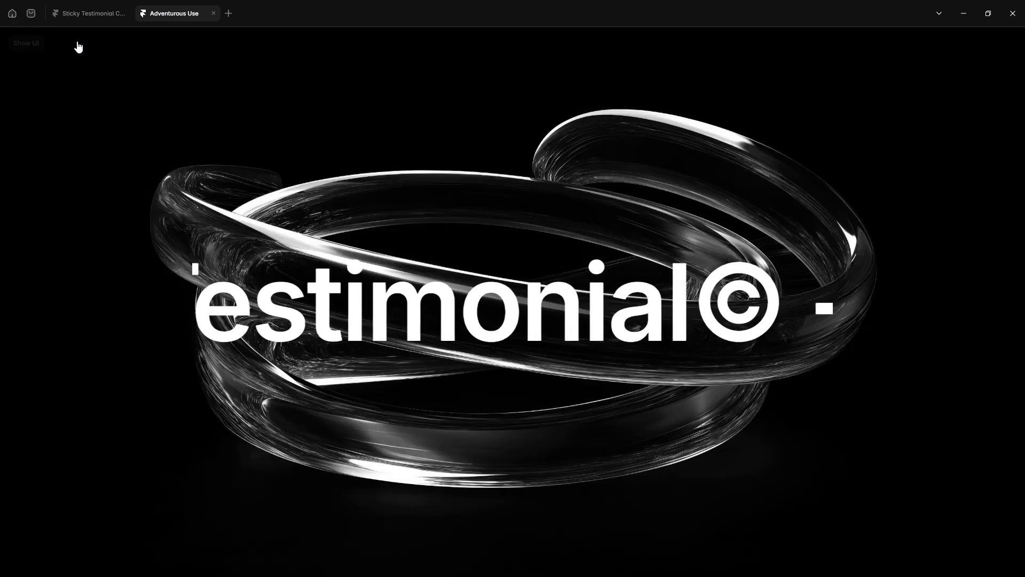
key("Escape")
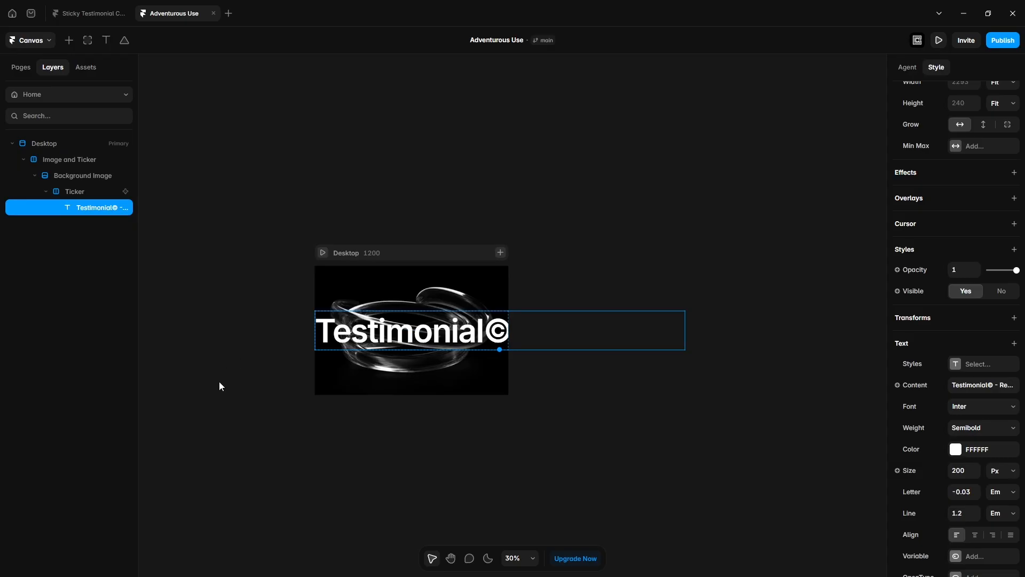
Step: Set the Ticker effect's speed to 100% and change the ticker's width to Relative at 100%
left_click(85, 193)
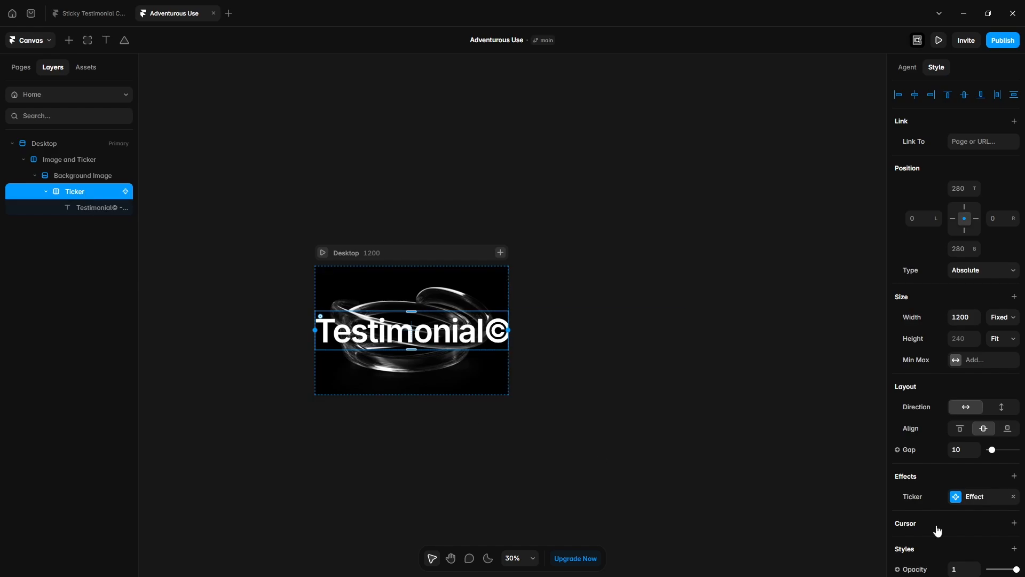
left_click(968, 499)
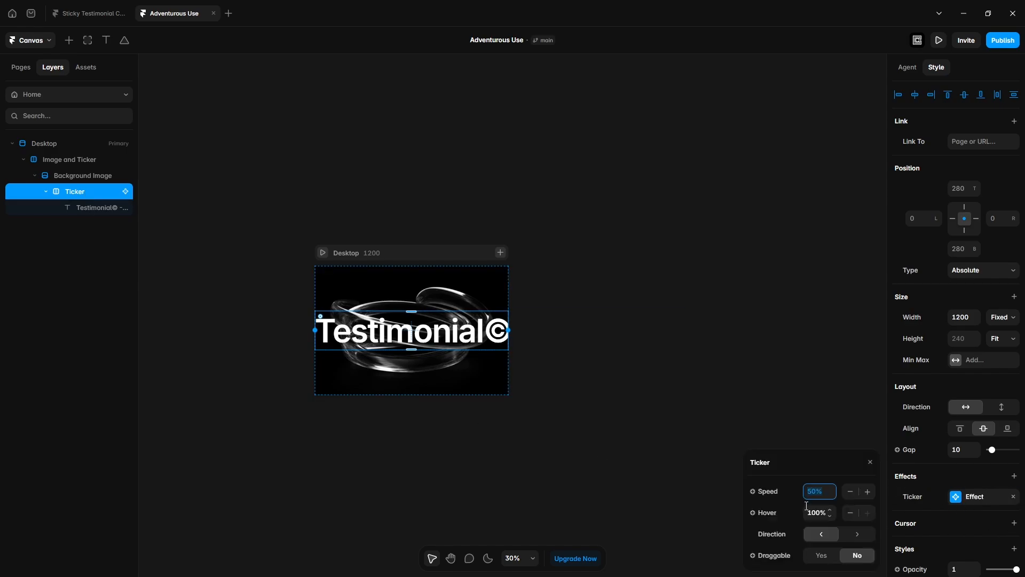
type("100%")
left_click(1004, 324)
left_click(1000, 345)
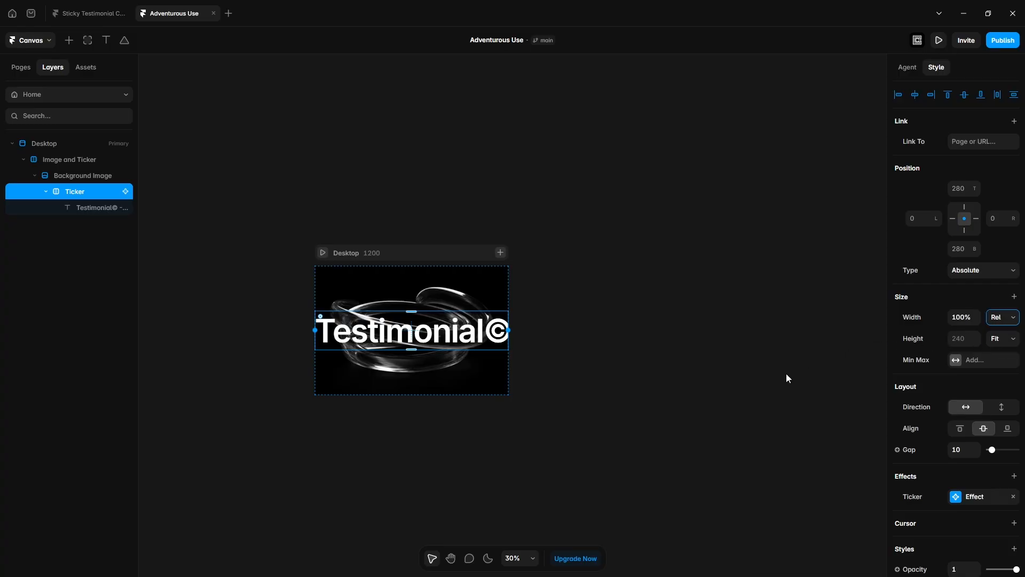
Step: Preview the page full screen to check that the ticker spans the whole width, and return to the canvas
left_click(938, 42)
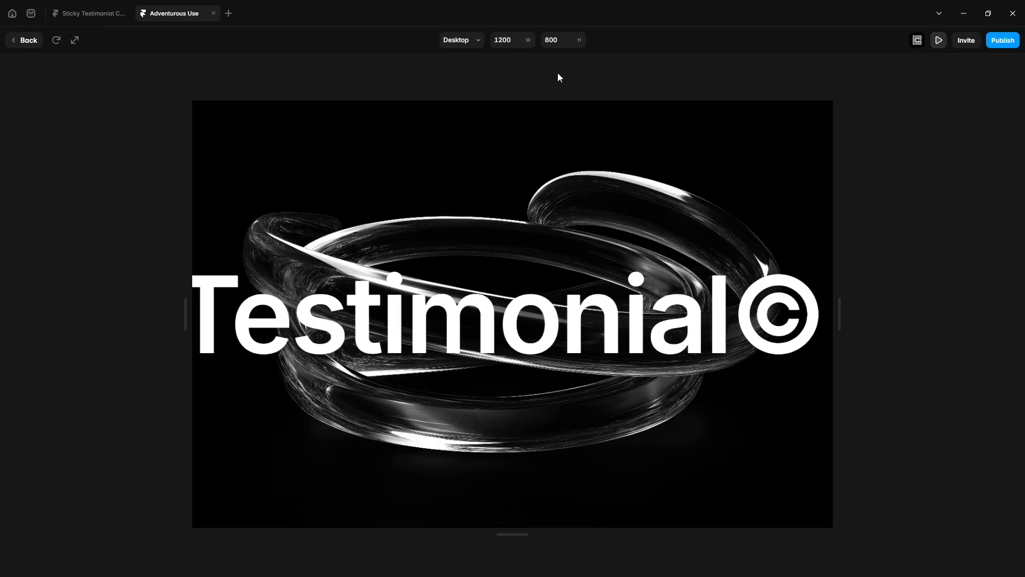
left_click(76, 43)
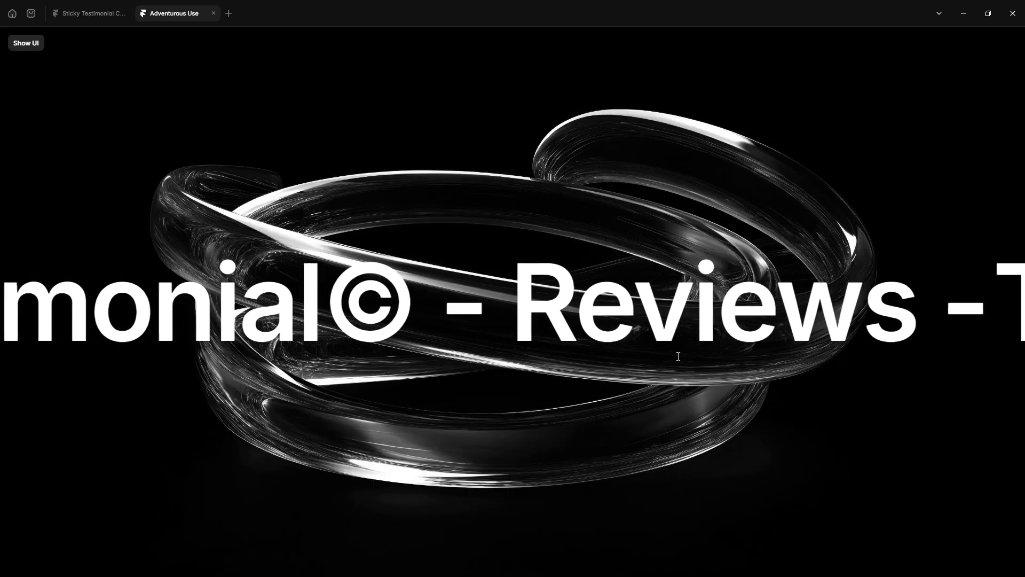
key("Escape")
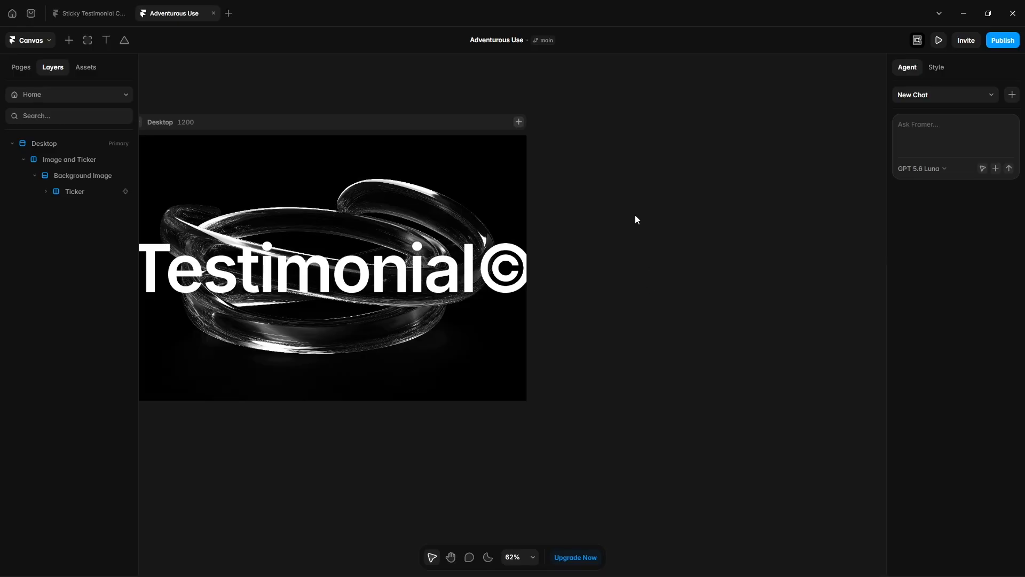
Step: Draw a frame about 343 px high on the empty canvas beside the Desktop breakpoint and set its width to 520
key("f")
left_click_drag(601, 172, 728, 286)
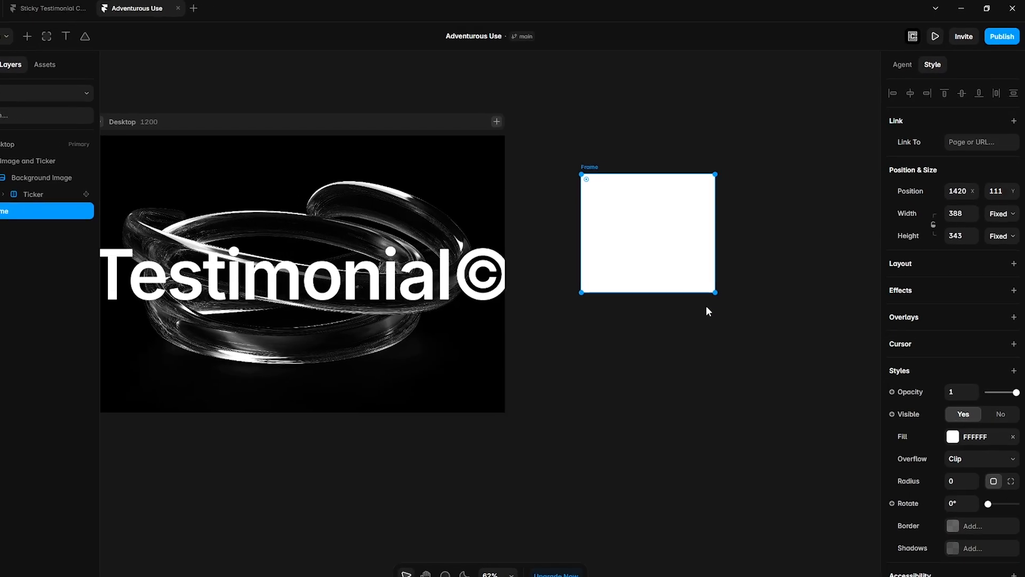
key("w")
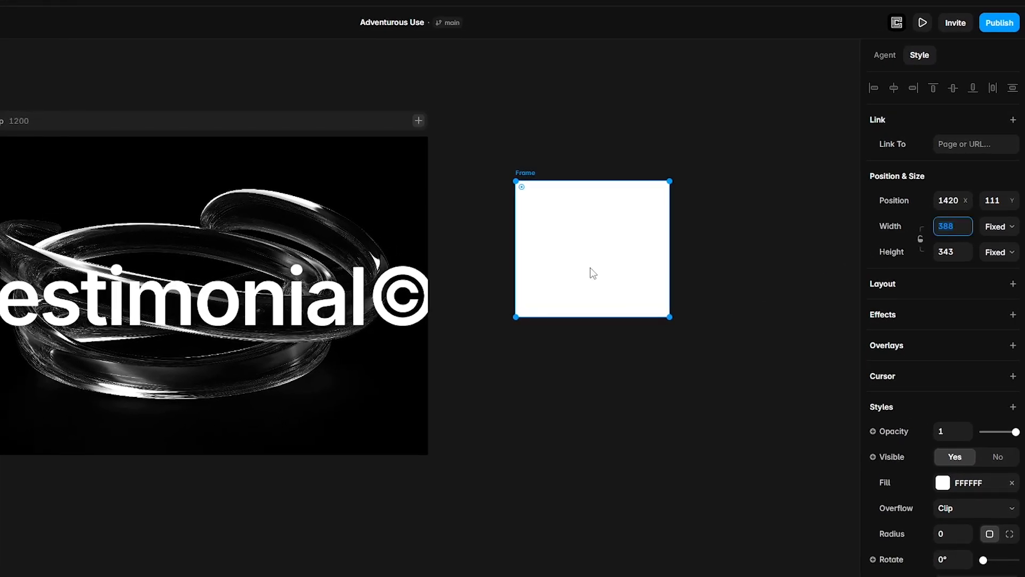
type("52")
key("Tab")
key("Tab")
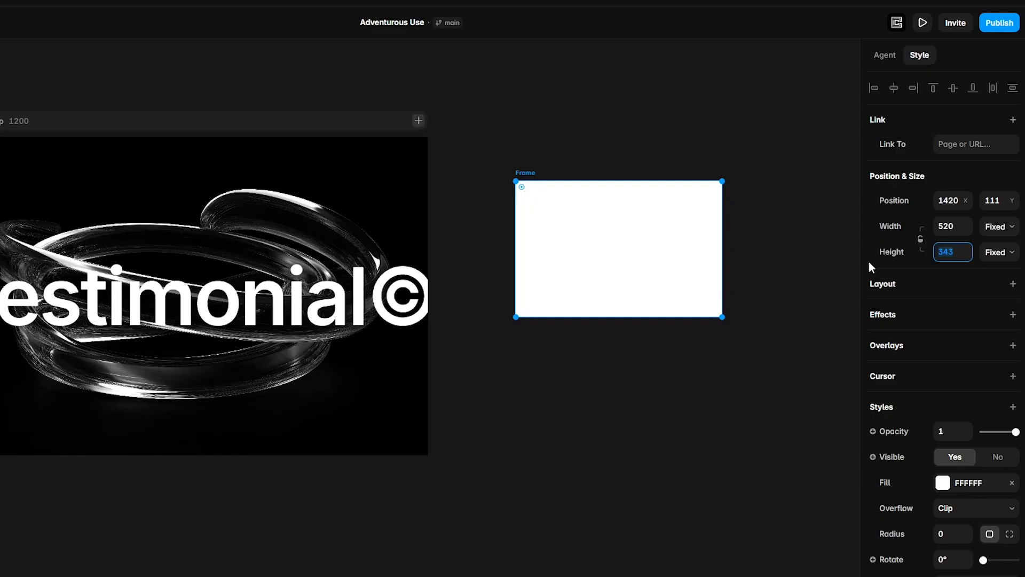
Step: Add a stack layout to the new white frame and turn it into a component titled "Card"
left_click(895, 290)
left_click(895, 289)
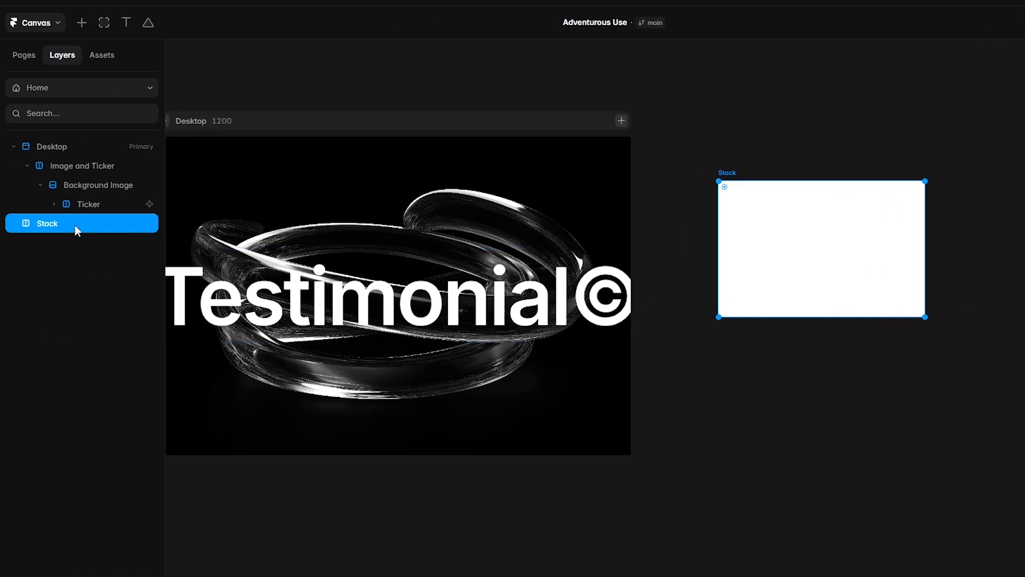
right_click(75, 225)
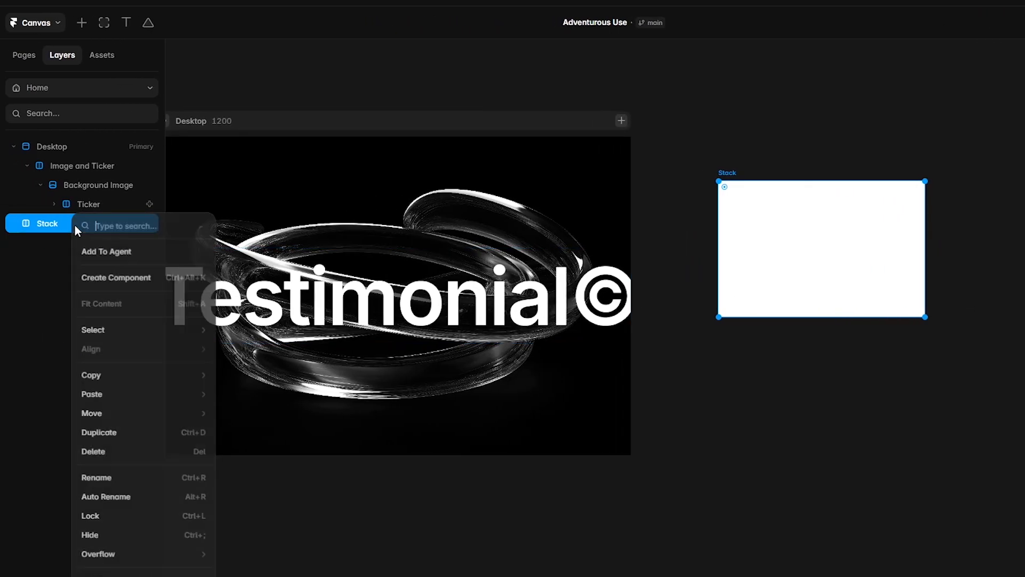
left_click(127, 276)
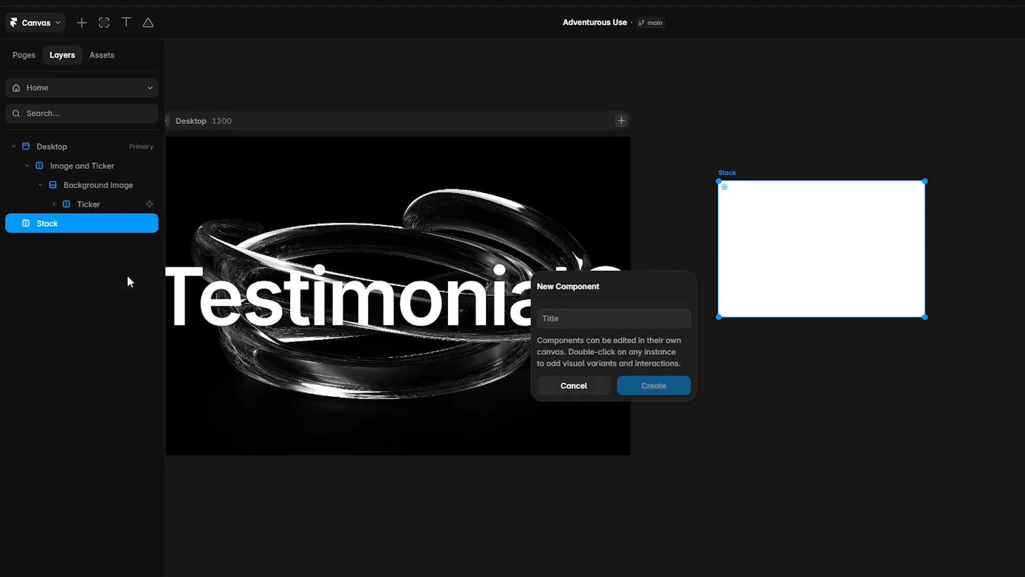
type("Card")
left_click(655, 389)
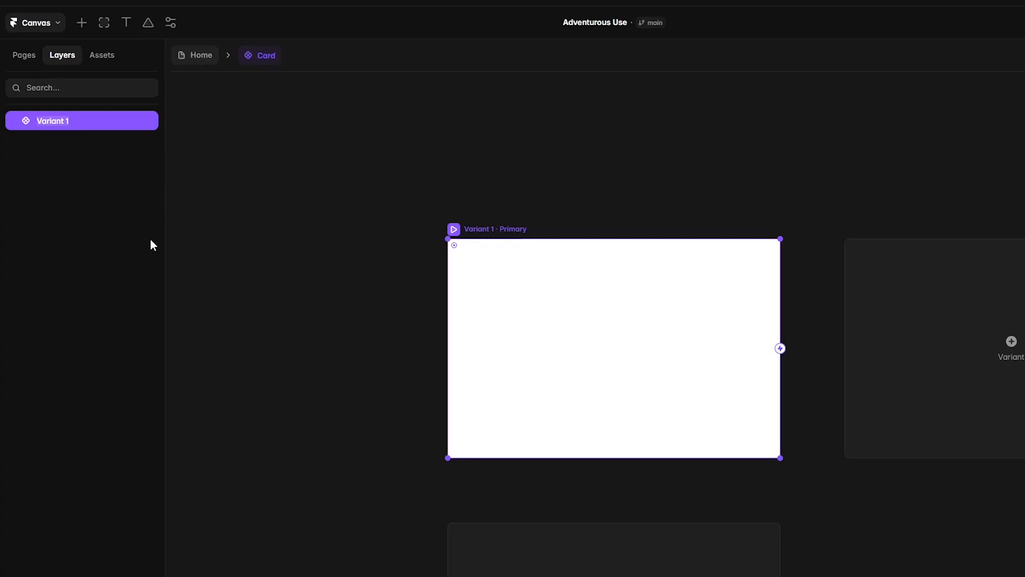
Step: Rename the Card component's primary variant as "Desktop" and set its fill to 1A1919
type("Desktop")
key("Return")
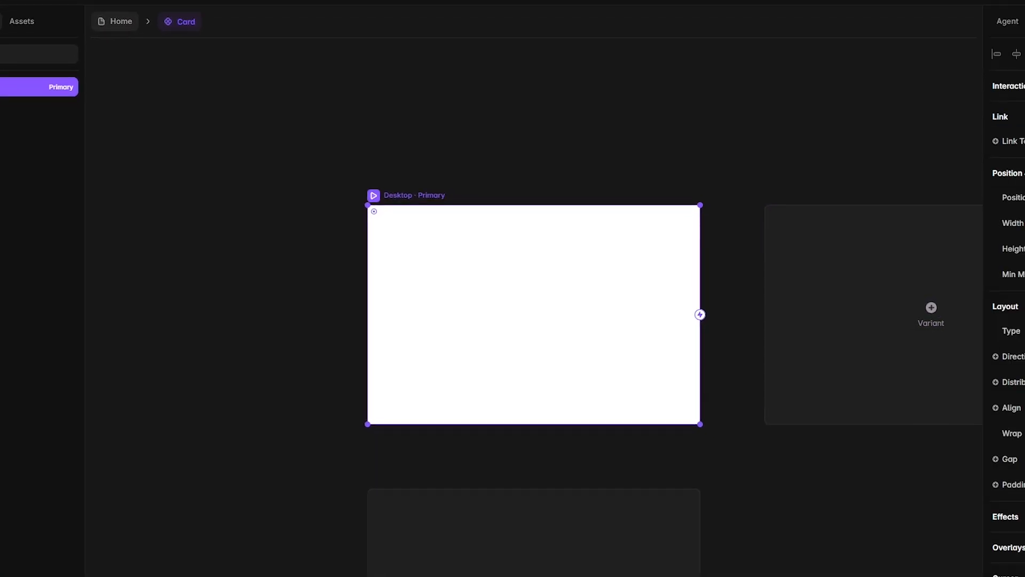
scroll(932, 415, "down", 5)
left_click(943, 338)
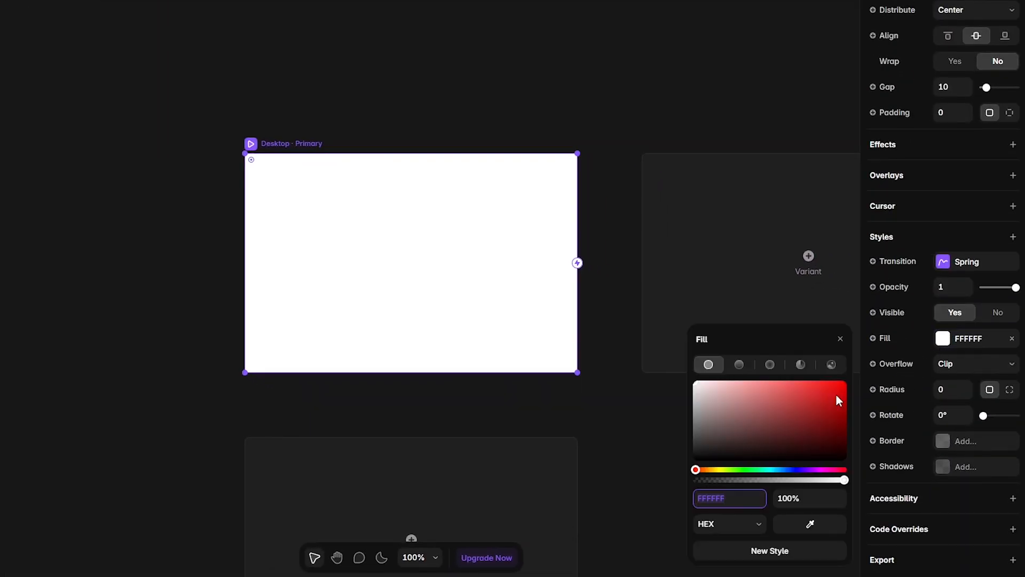
type("1A1919")
key("Return")
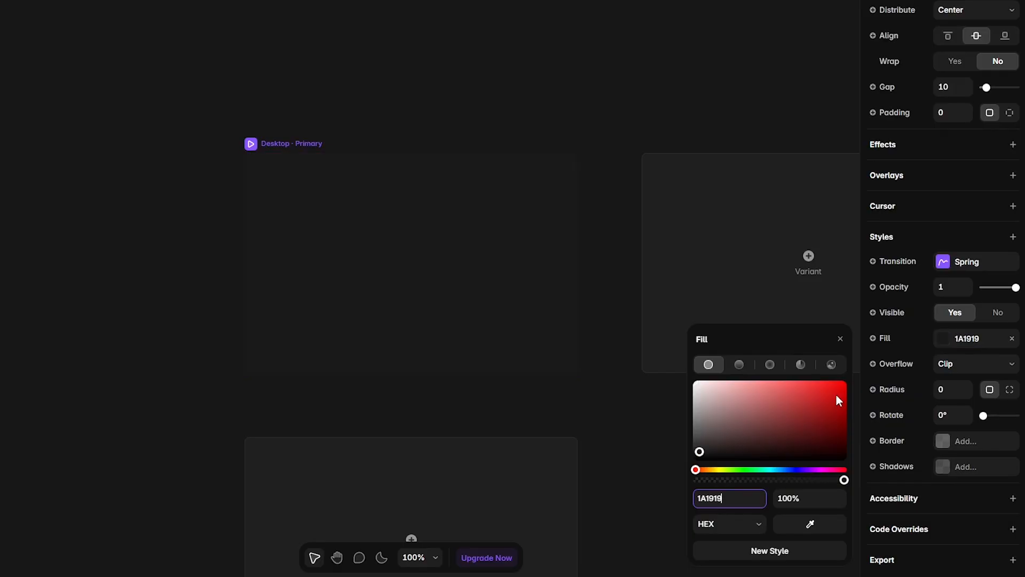
Step: Add a solid border in color 404040 to the Card component's Desktop variant
left_click(941, 446)
left_click(773, 478)
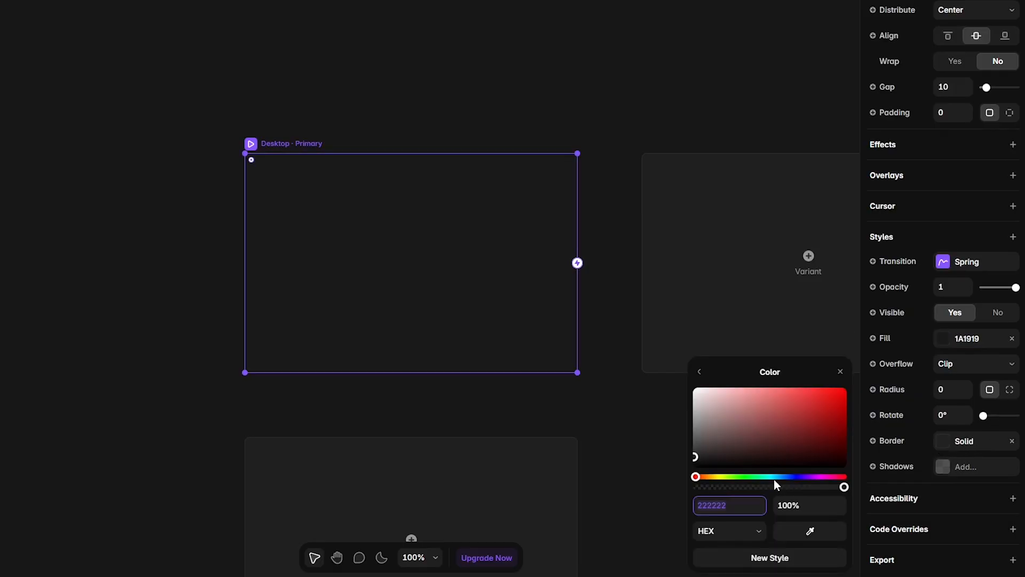
type("404040")
left_click(620, 403)
key("h")
left_click_drag(629, 407, 506, 347)
key("v")
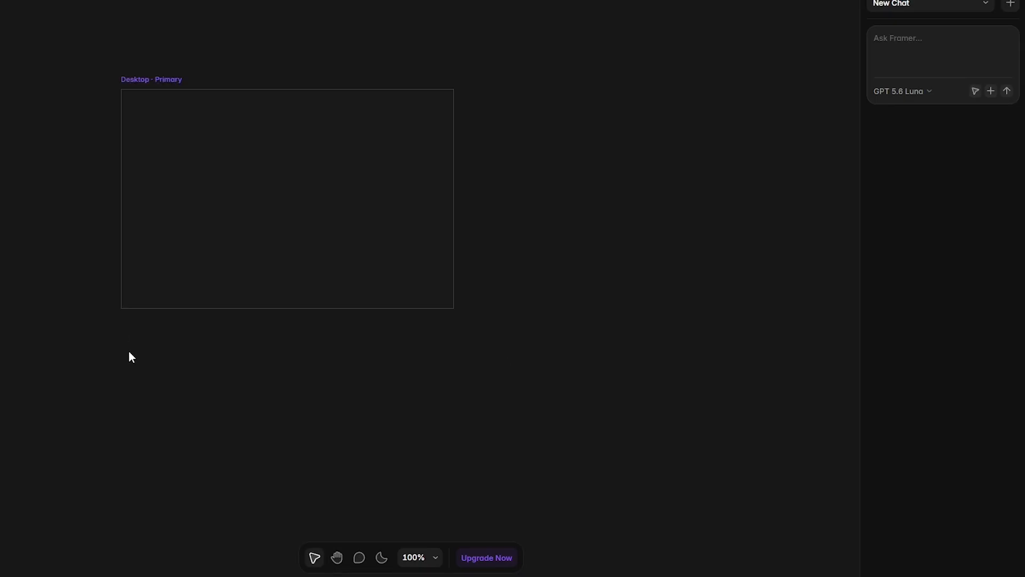
Step: Paste the testimonial paragraph ("Their commitment to excellence...") as text inside the Desktop variant and set its width to Fill
key("t")
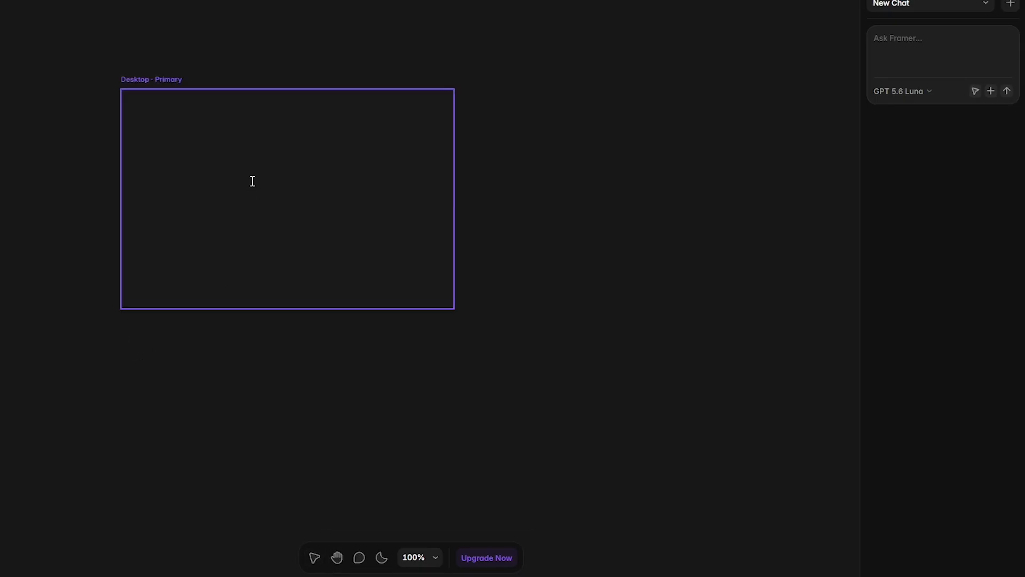
left_click(253, 182)
key("ctrl+v")
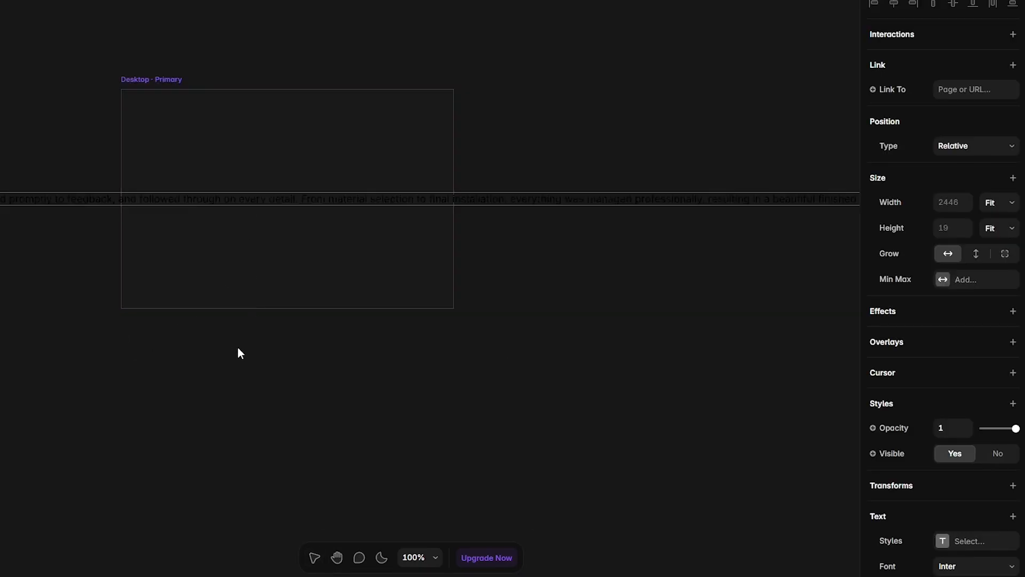
left_click(1005, 203)
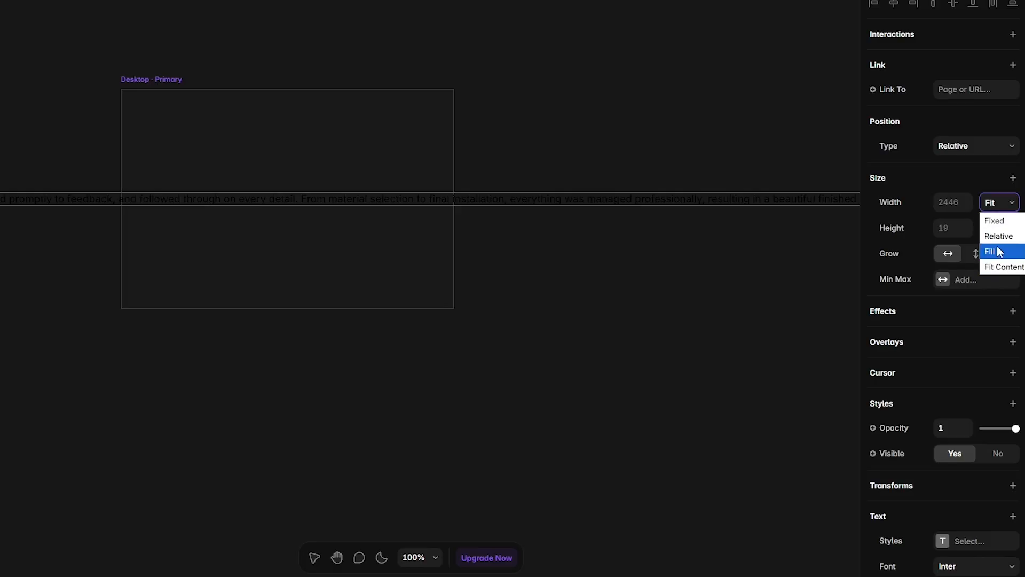
left_click(999, 252)
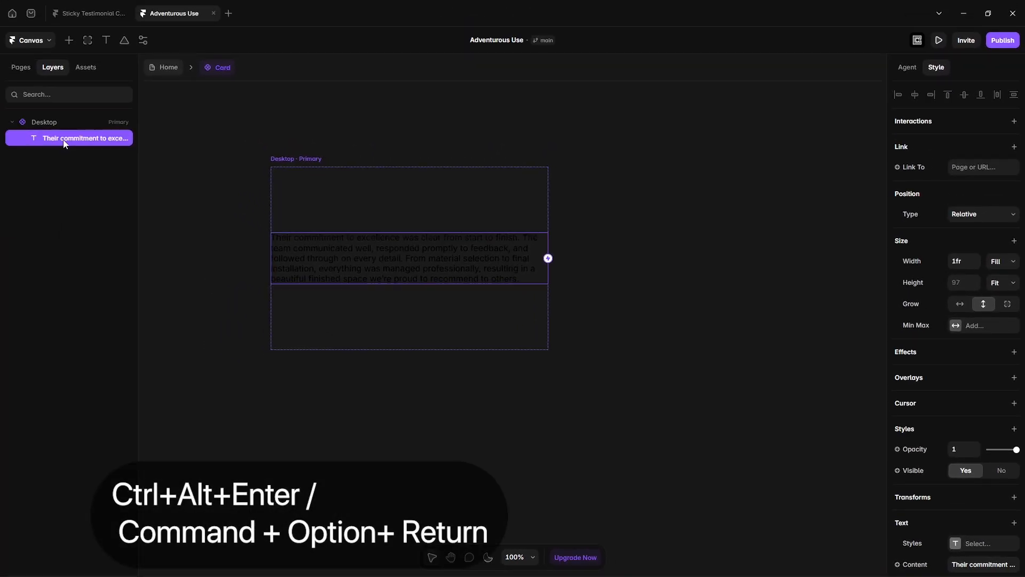
Step: Wrap the testimonial text in a stack named "Container" with 40 padding
key("ctrl+alt+Return")
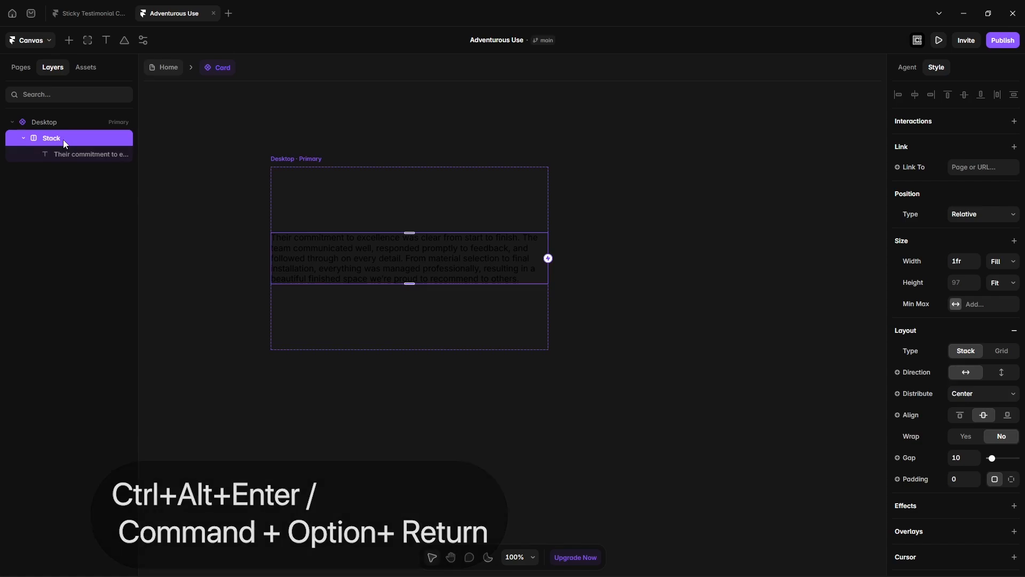
double_click(63, 140)
type("Container")
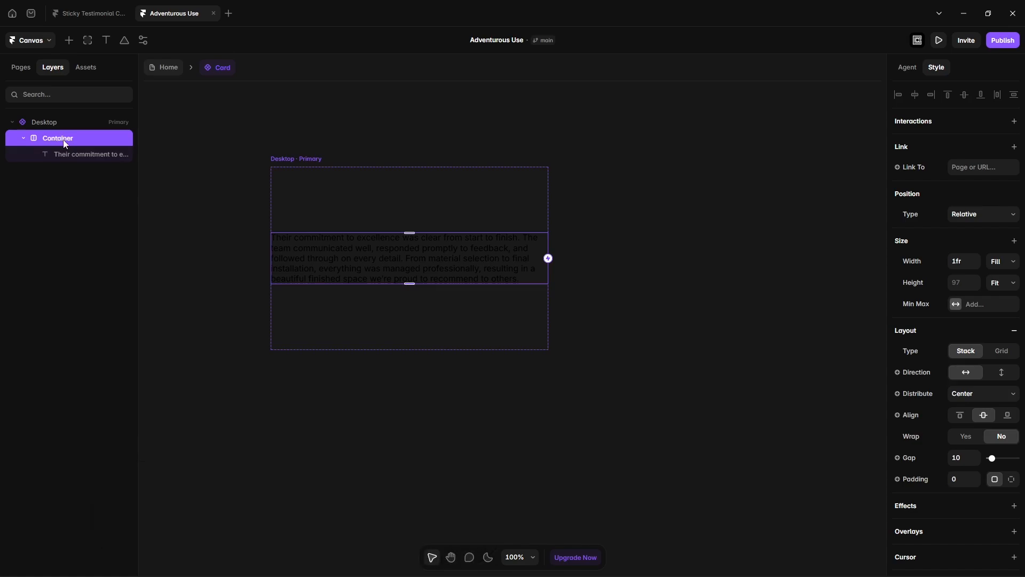
left_click(955, 479)
type("40")
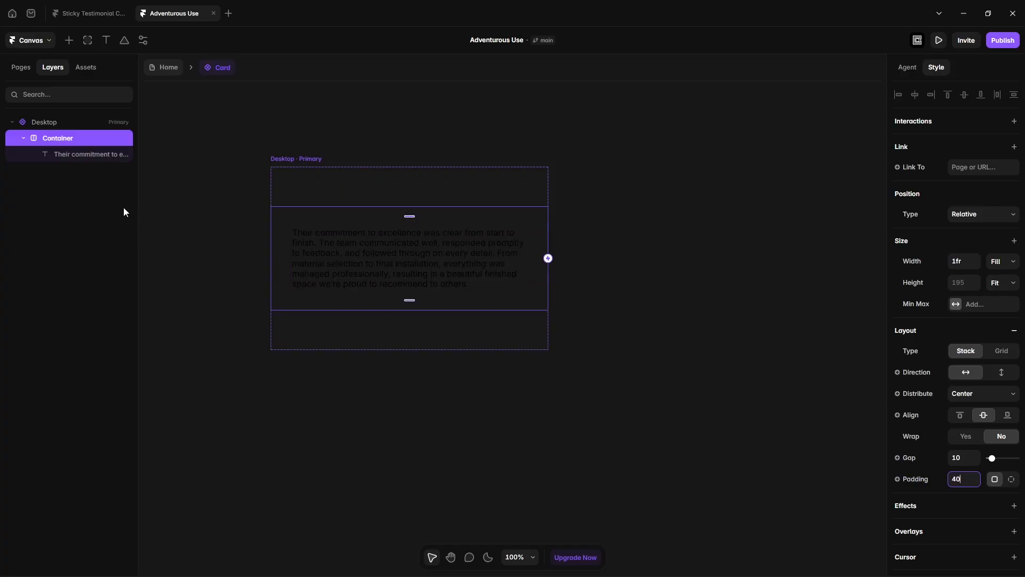
Step: Color the testimonial text white (FFFFFF) and set its line height to 1.4 em
left_click(101, 153)
scroll(905, 463, "down", 4)
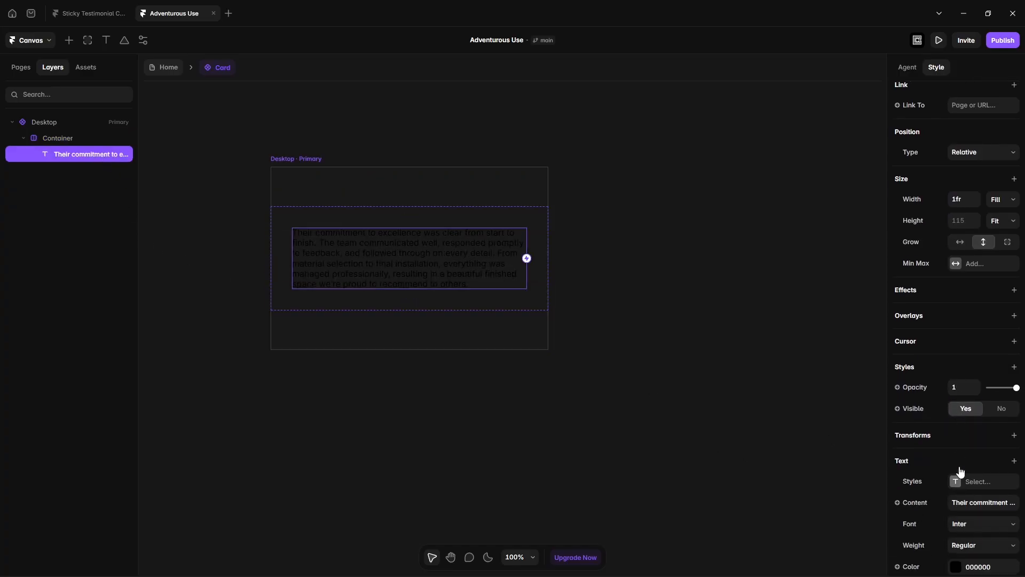
left_click(955, 415)
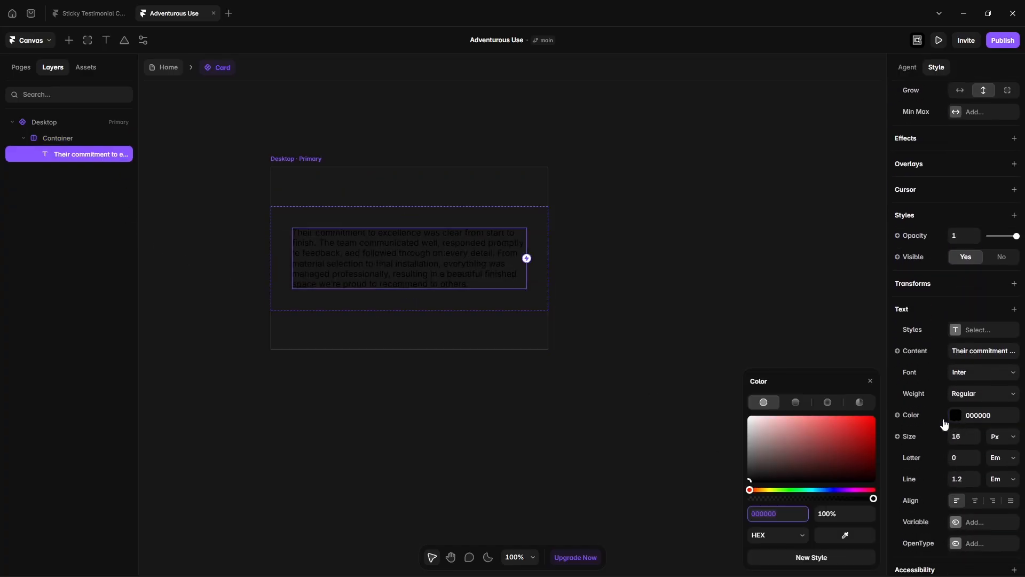
left_click_drag(787, 441, 731, 406)
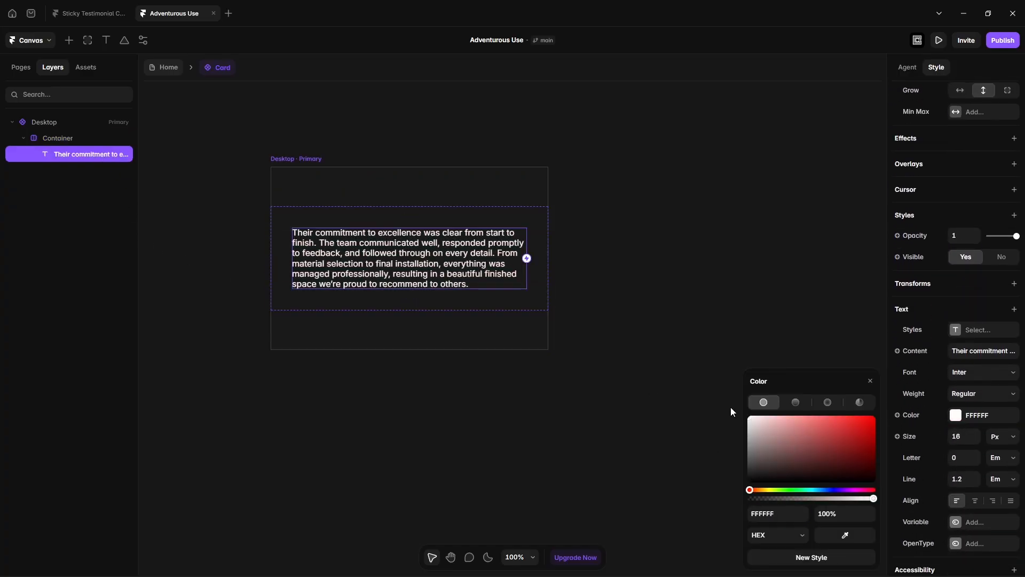
left_click(966, 478)
type("1.3")
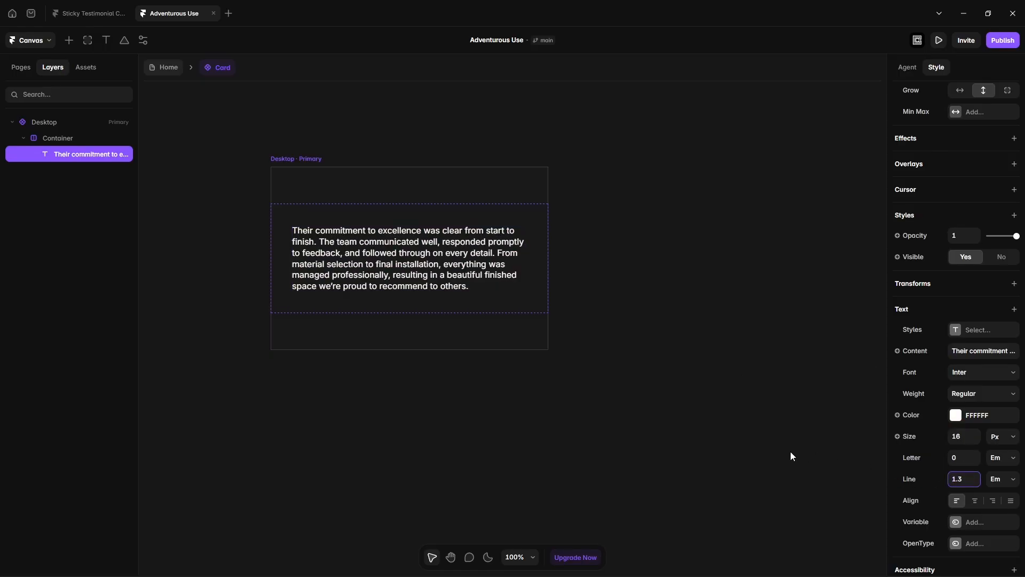
key("Up")
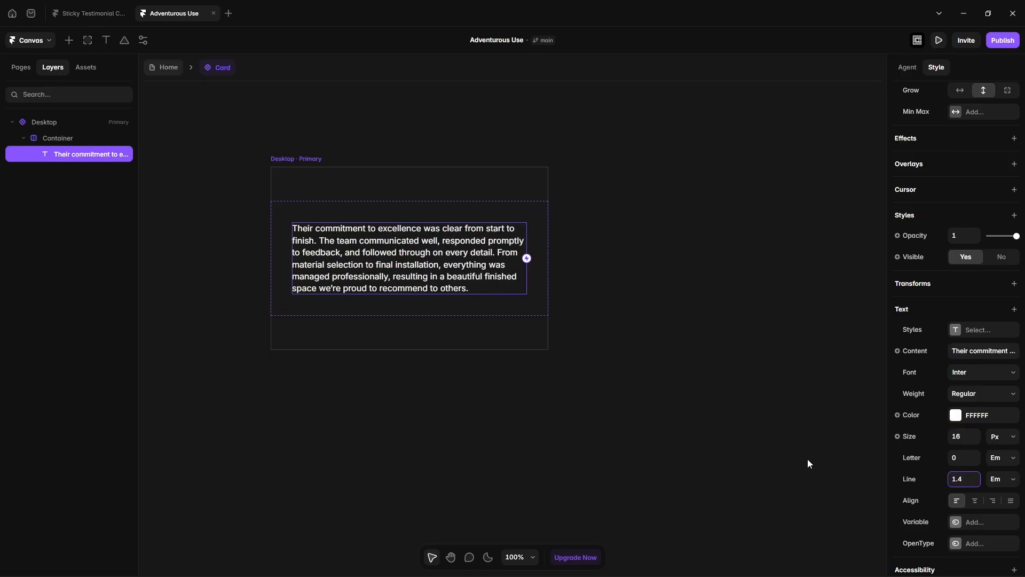
left_click(805, 461)
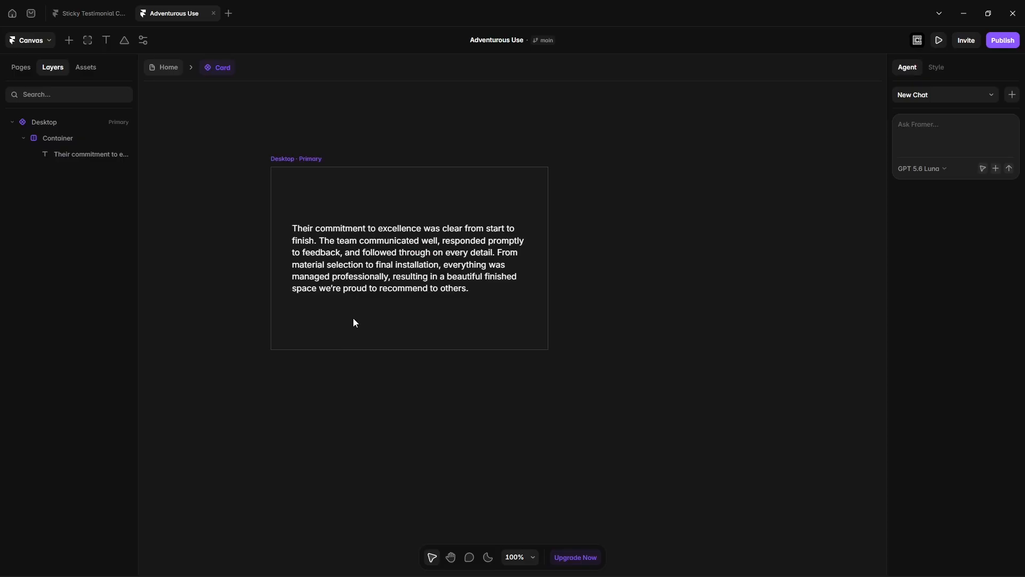
Step: Draw a thin frame below the testimonial text and give it Fill width, a height of 1 and a white FFFFFF fill
key("f")
left_click_drag(315, 320, 360, 324)
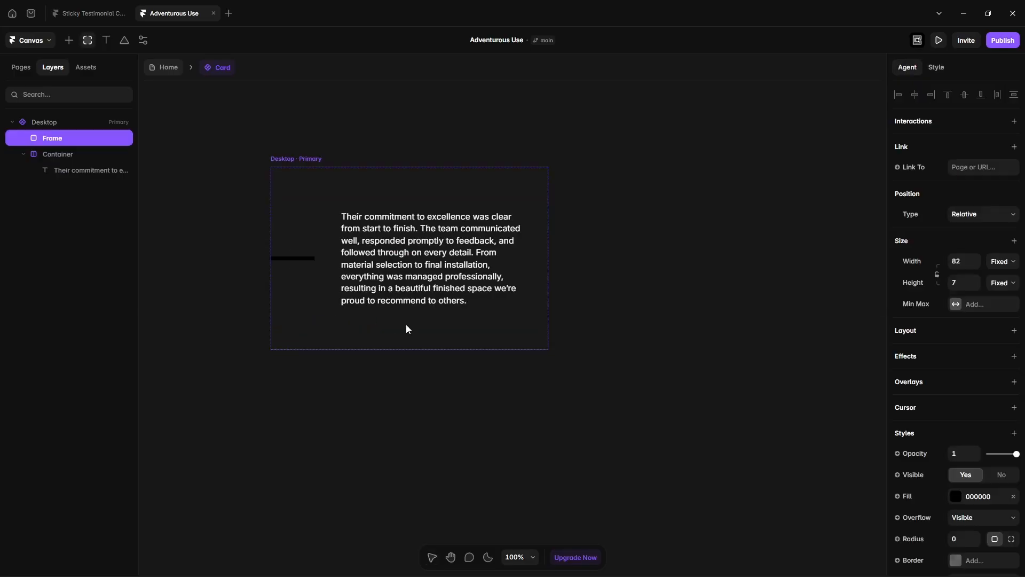
left_click(998, 261)
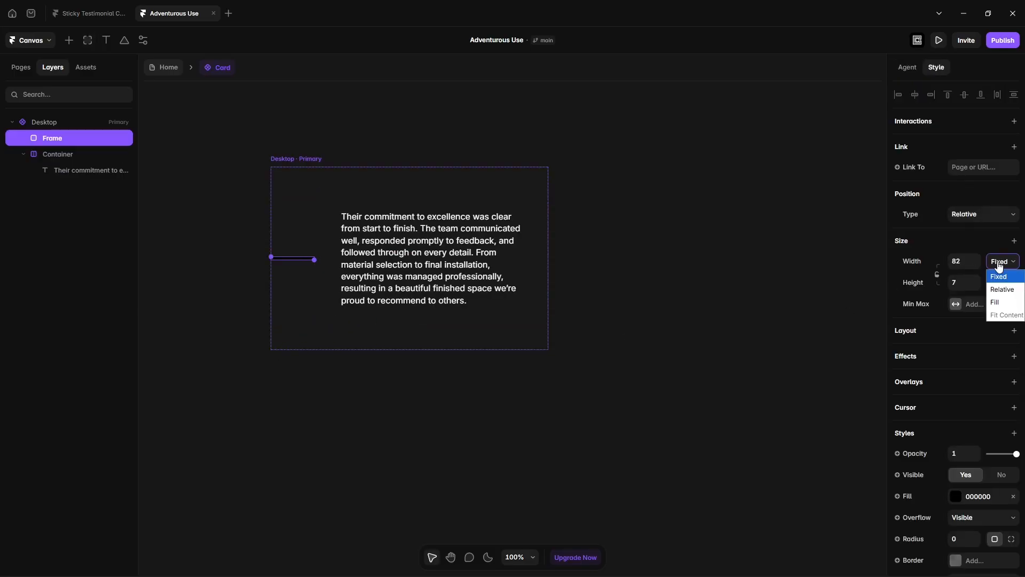
left_click(998, 306)
left_click(961, 282)
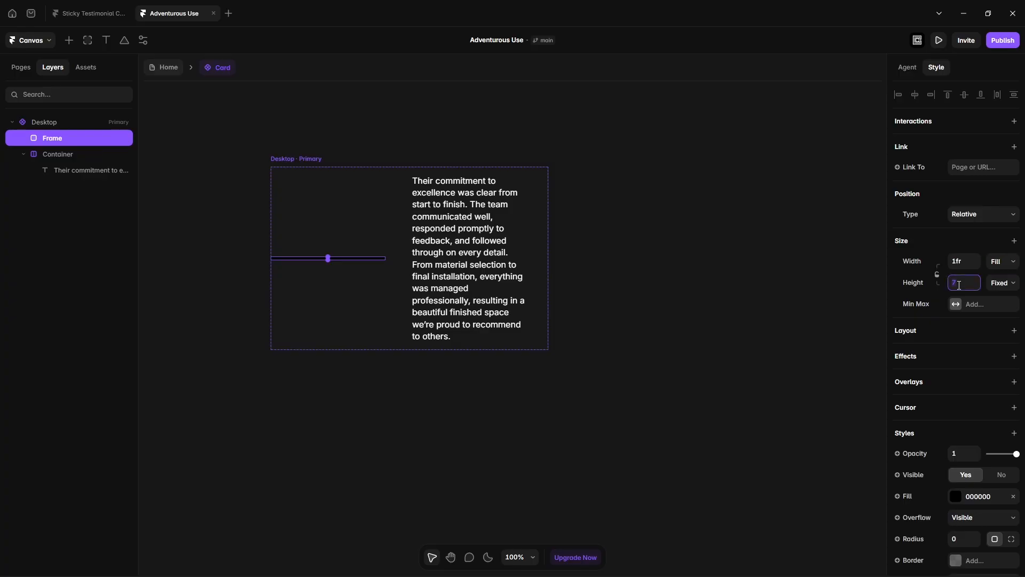
type("1")
left_click(956, 496)
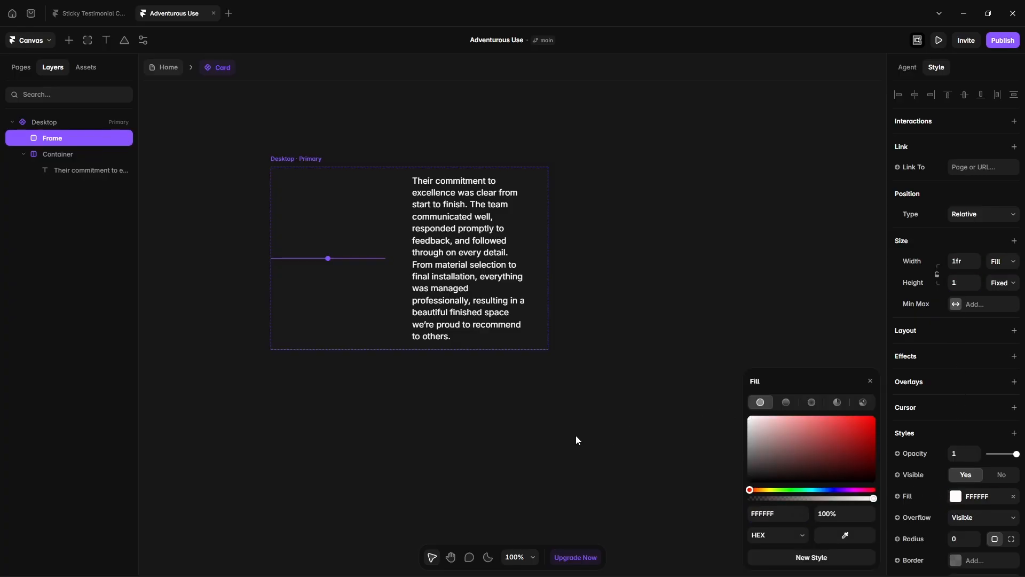
Step: Rename the thin frame as "Line", move it into Container below the testimonial text, and make Container's stack direction vertical
double_click(54, 137)
type("Line")
left_click_drag(56, 136, 63, 155)
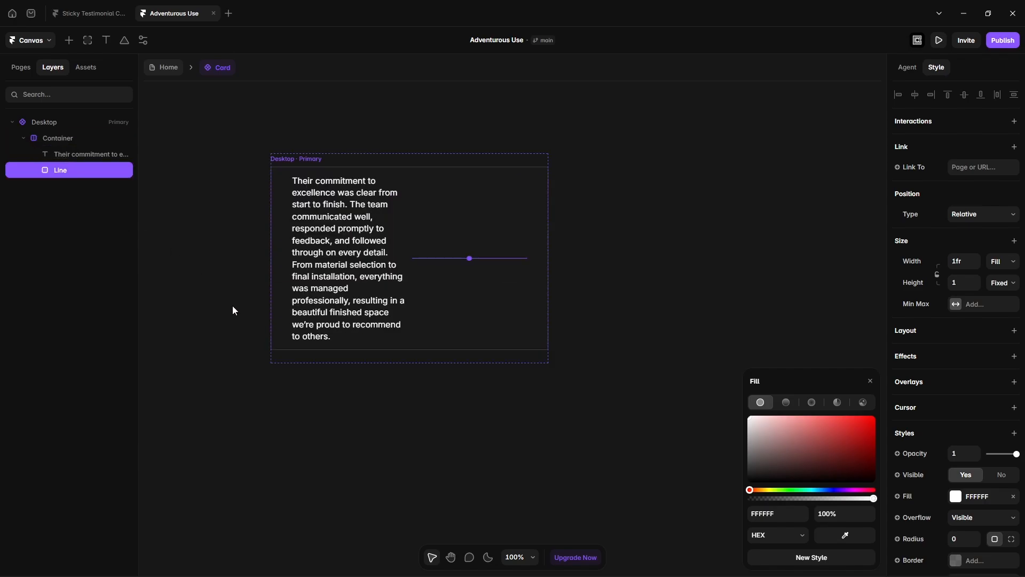
left_click(69, 138)
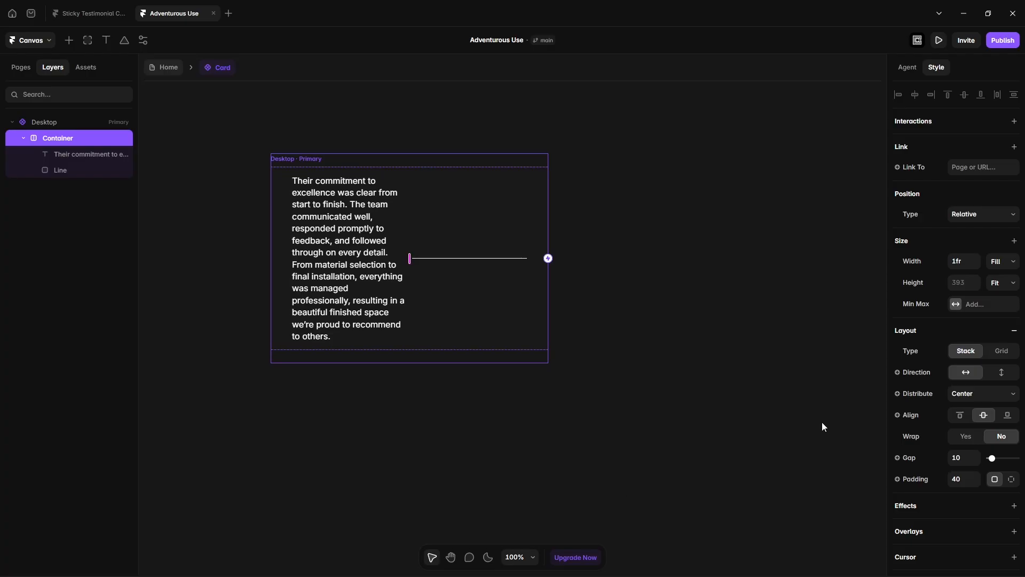
left_click(1002, 374)
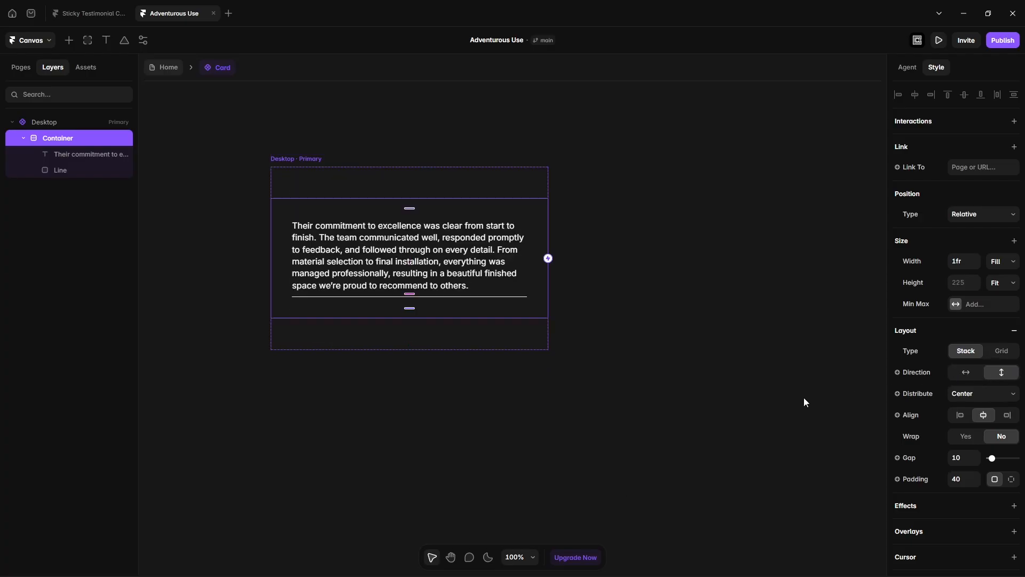
left_click(347, 389)
Step: Add a text layer with the testimonial author's full name inside the Container stack
key("t")
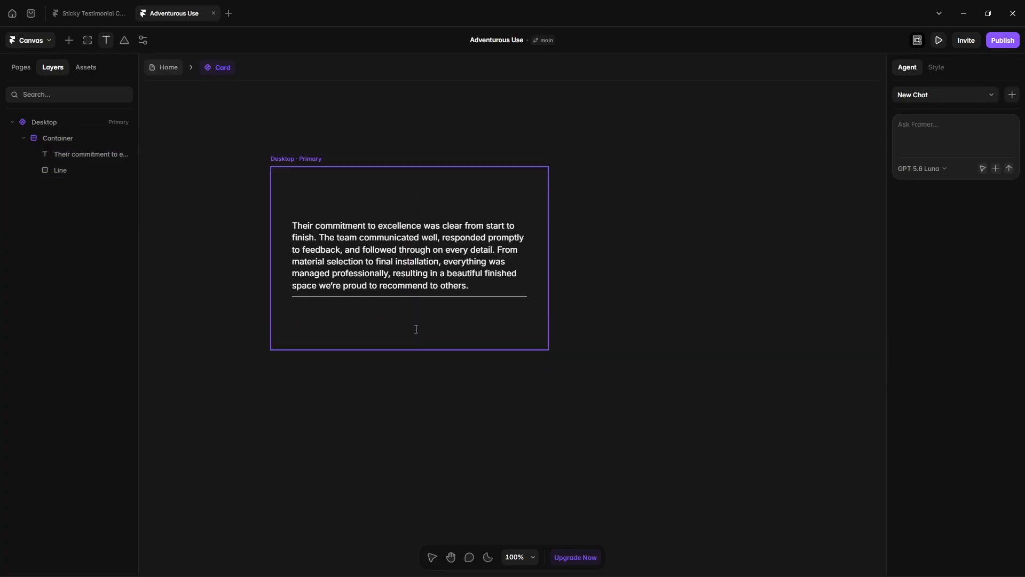
left_click(413, 319)
type("Daniel Carter")
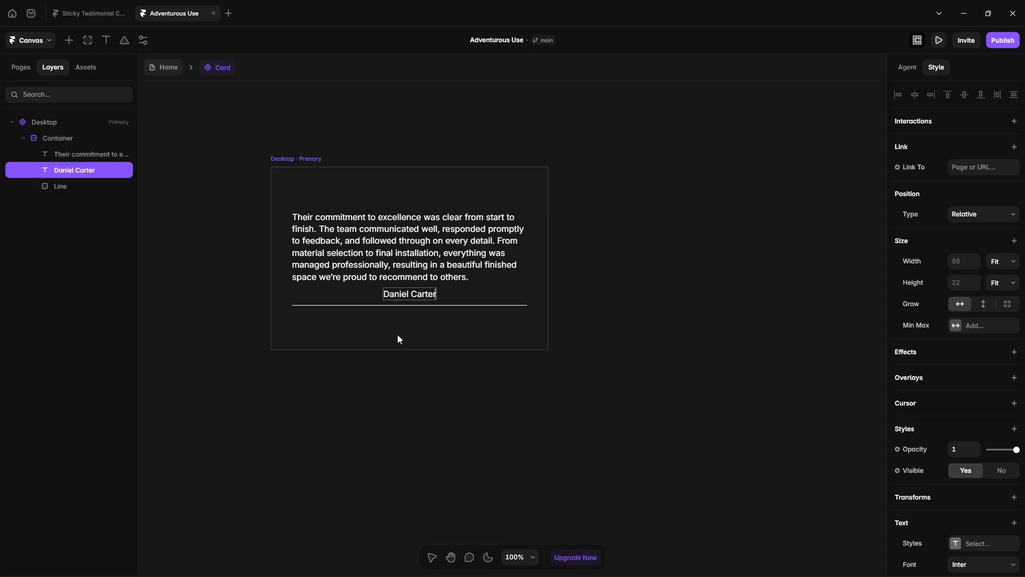
key("Escape")
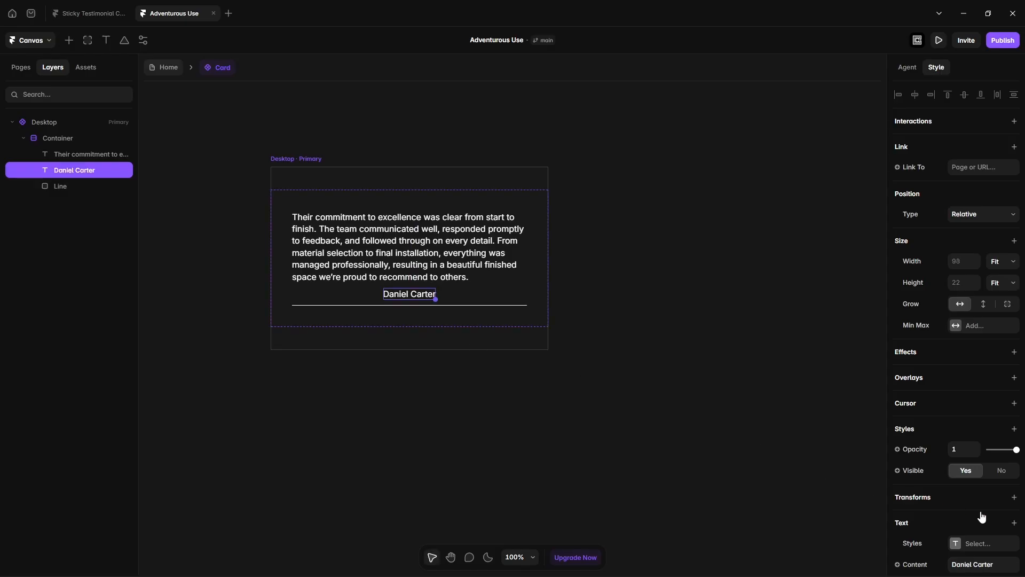
Step: Set the author name's text size to 22 px and weight to Semibold, and reorder it below the Line layer
scroll(947, 488, "down", 3)
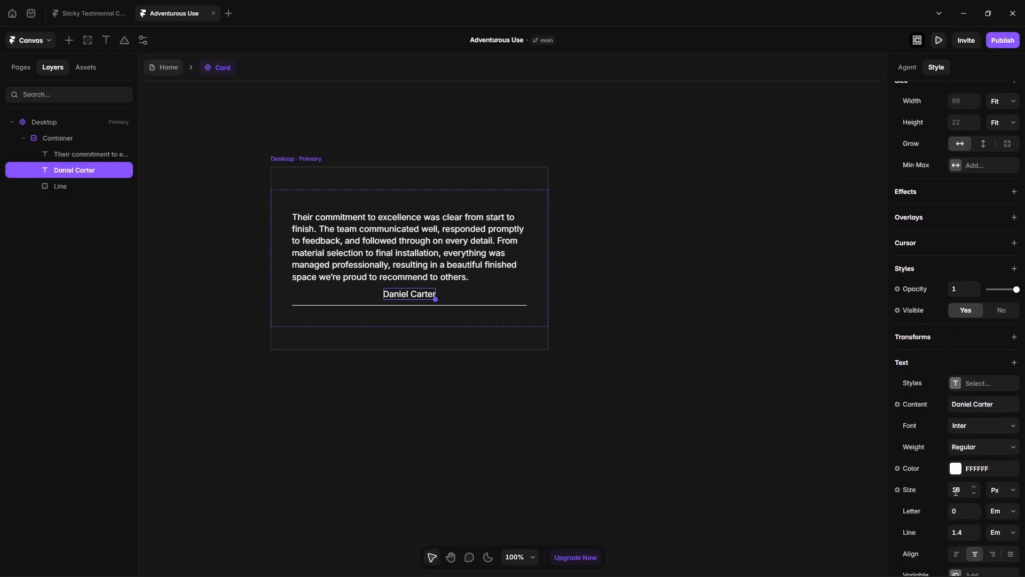
left_click(956, 491)
type("22")
key("Return")
left_click(965, 448)
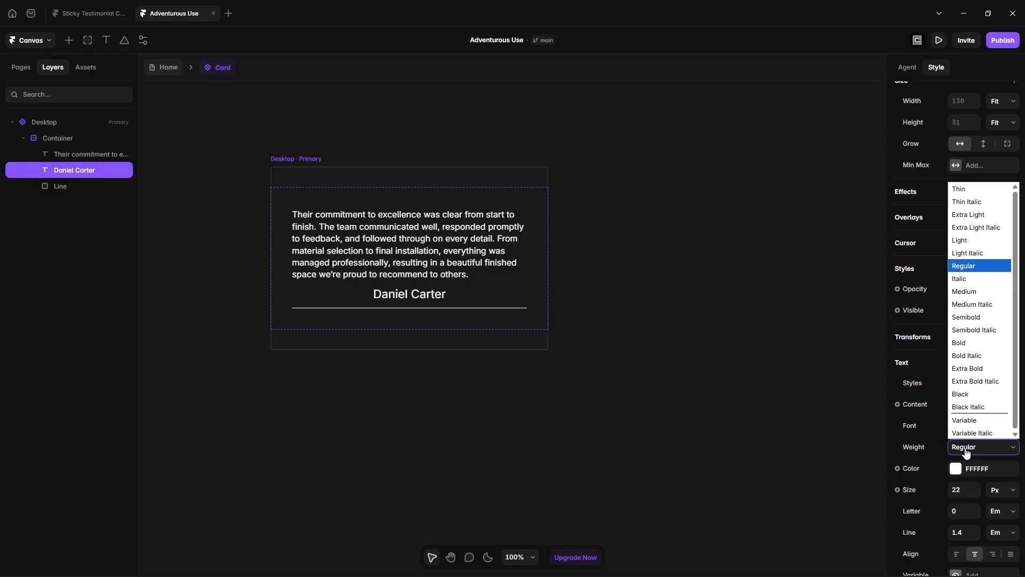
left_click(965, 316)
key("Escape")
left_click(89, 172)
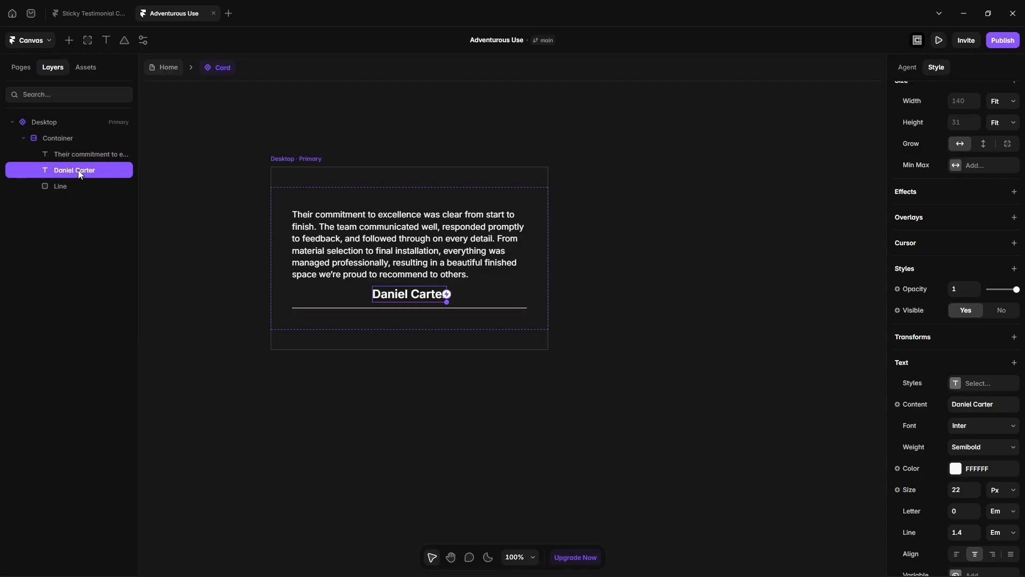
left_click_drag(80, 175, 78, 196)
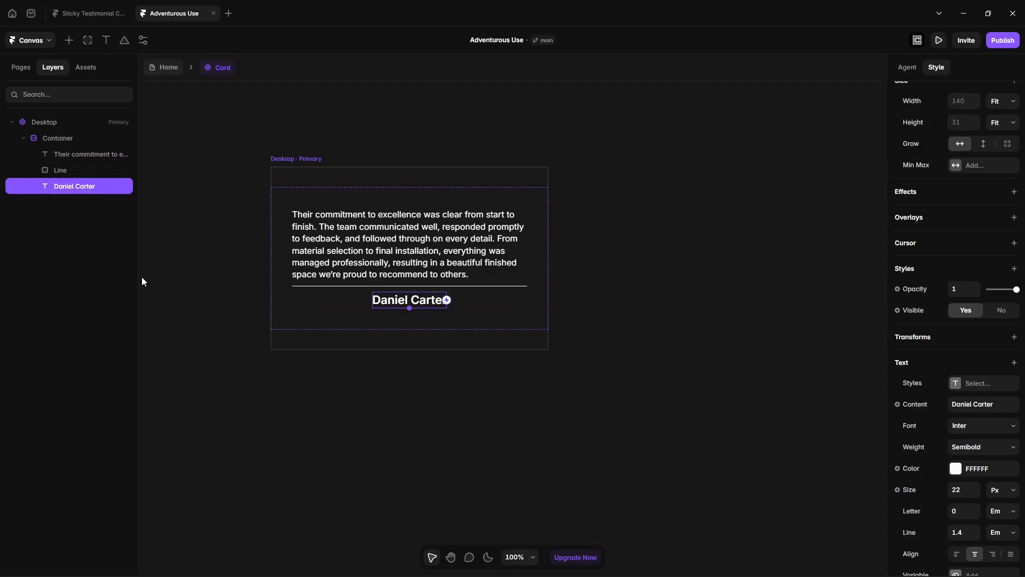
Step: Group the Line and author name layers in a stack named "Bottom Part" with a gap of 60
left_click(68, 170, "shift")
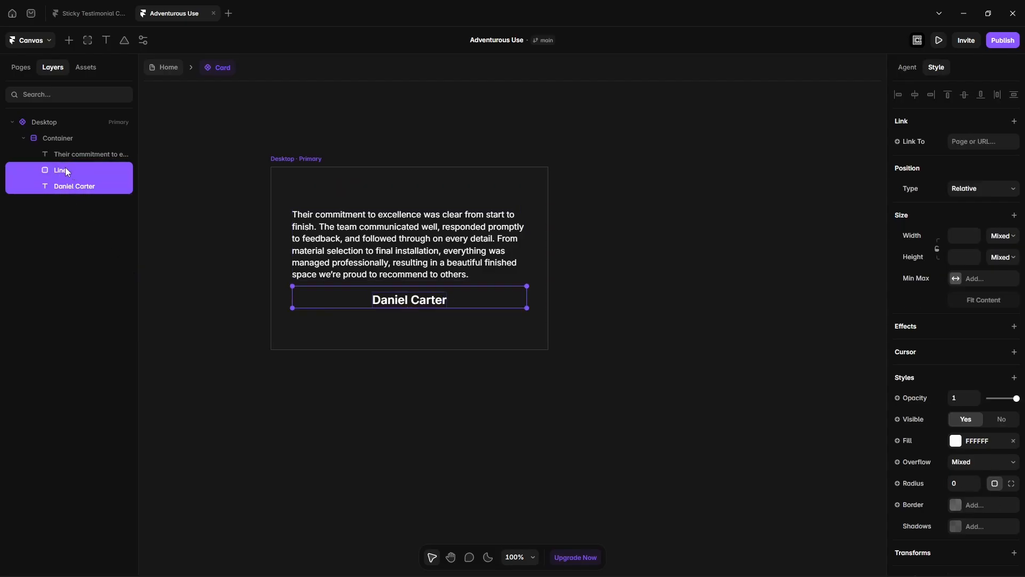
key("ctrl+Return")
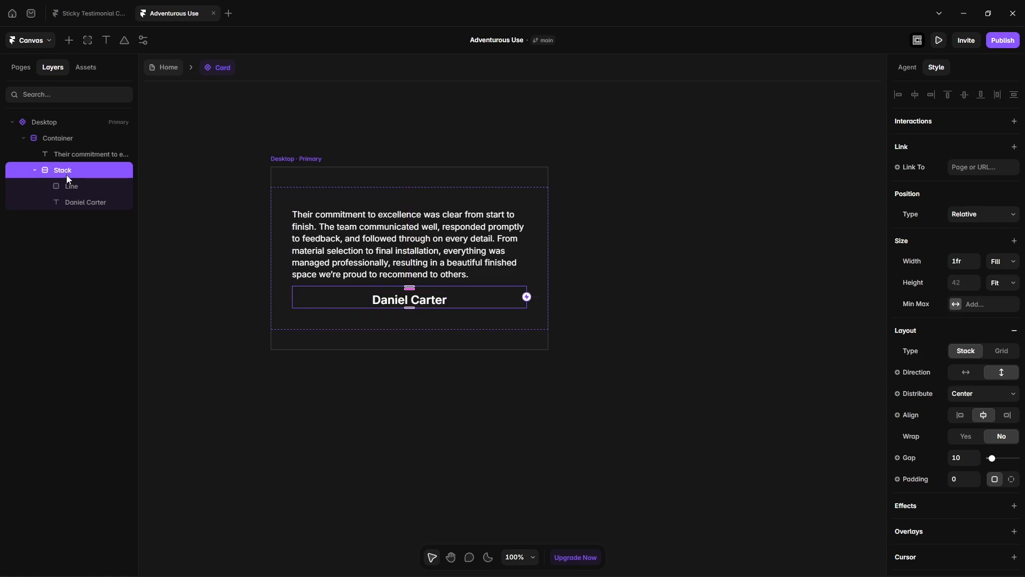
double_click(63, 170)
type("Bottom Part")
left_click(958, 459)
type("80")
key("Return")
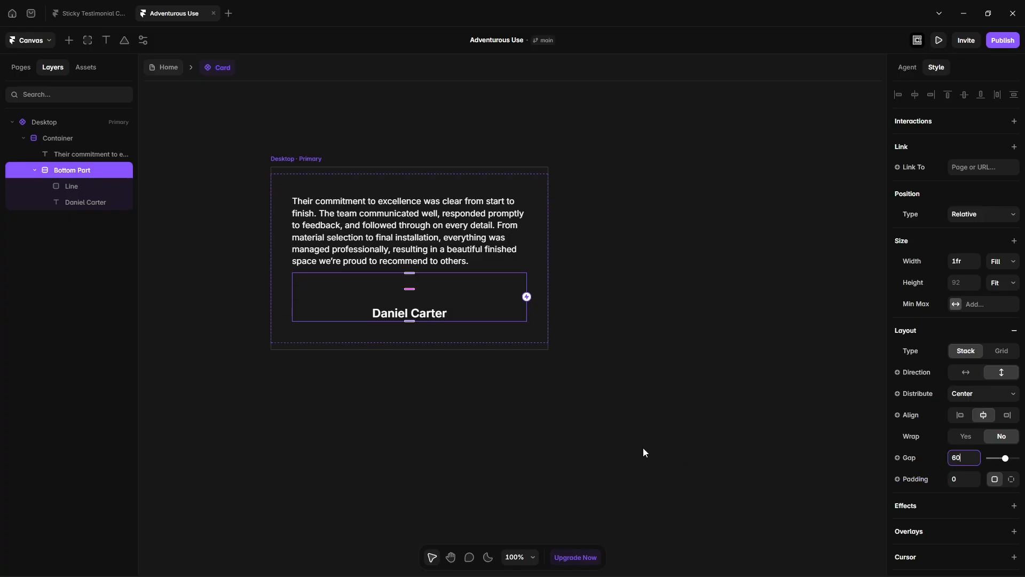
Step: Set the Container stack's gap to 100 to separate the testimonial text from Bottom Part
left_click(63, 139)
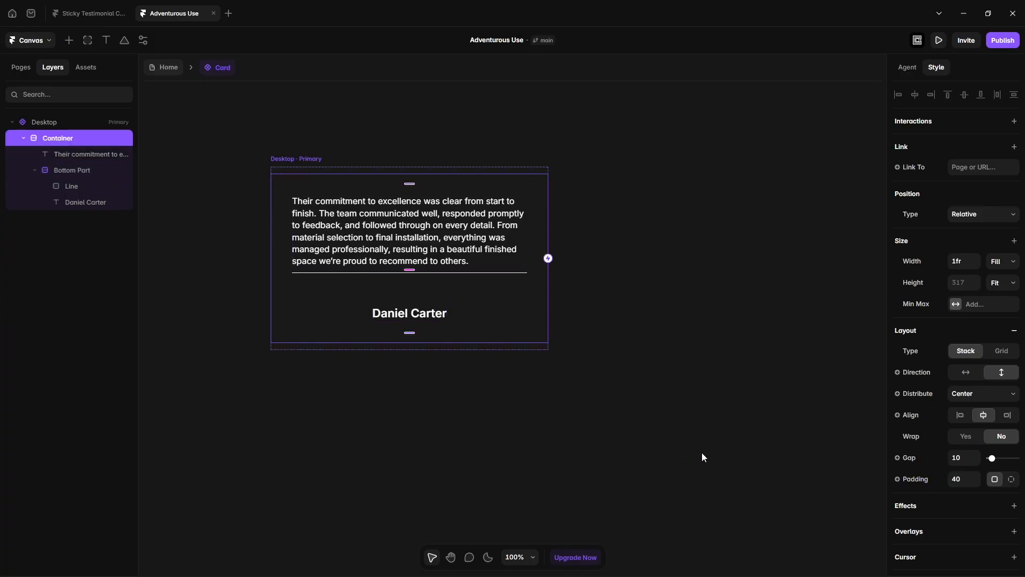
left_click(952, 461)
type("100")
key("Return")
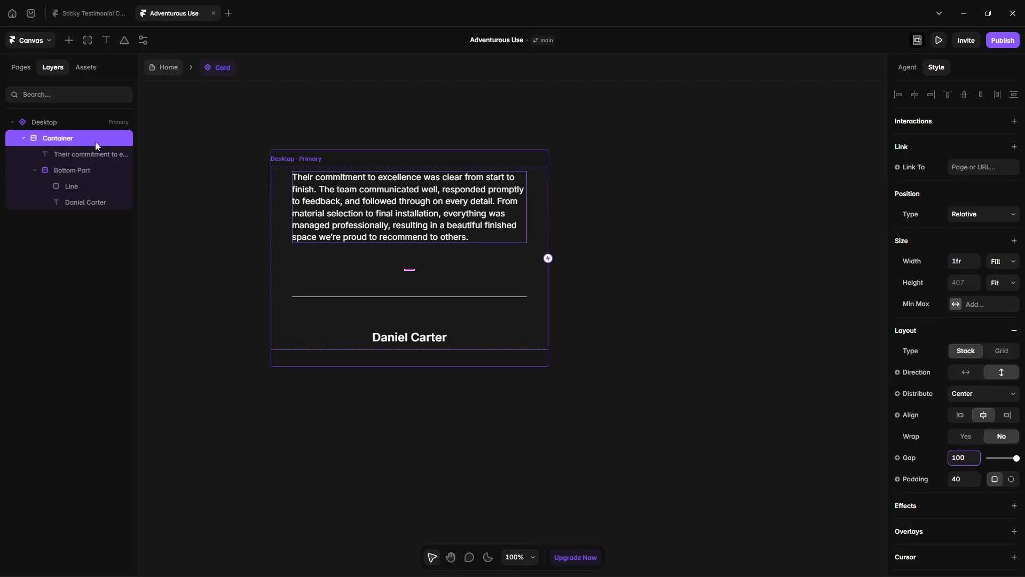
Step: Set the height of the card's primary Desktop variant to Fit
left_click(71, 126)
scroll(956, 313, "up", 5)
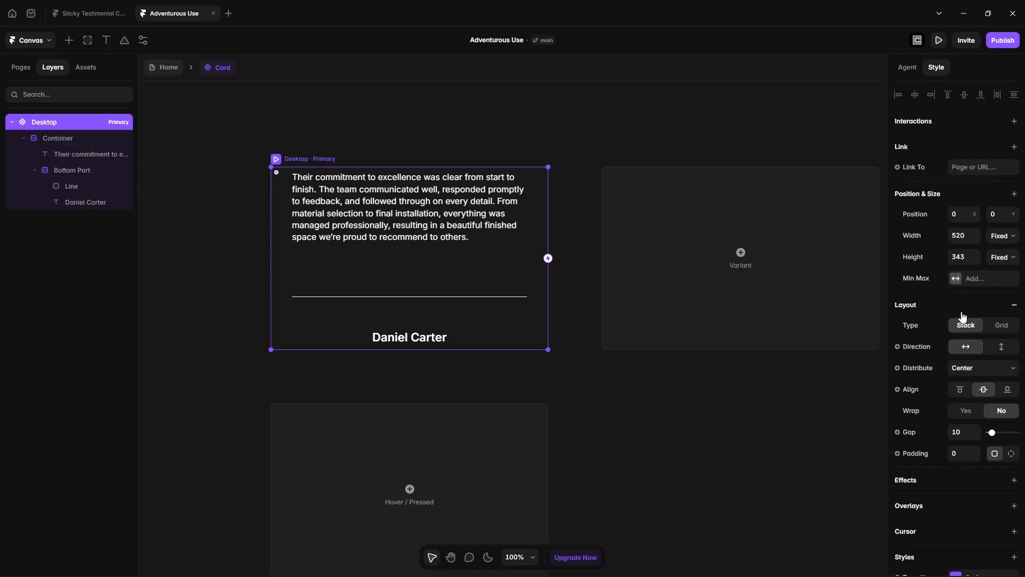
left_click(1003, 256)
left_click(997, 317)
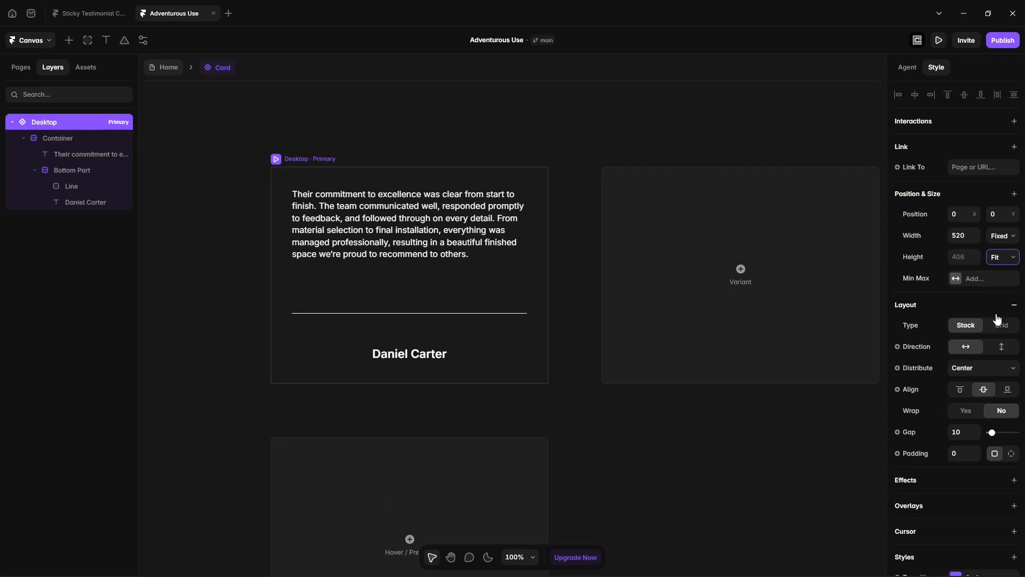
left_click(645, 451)
Step: Duplicate the author name text layer inside Bottom Part and change the copy's content to "Carter & Co."
left_click(416, 355)
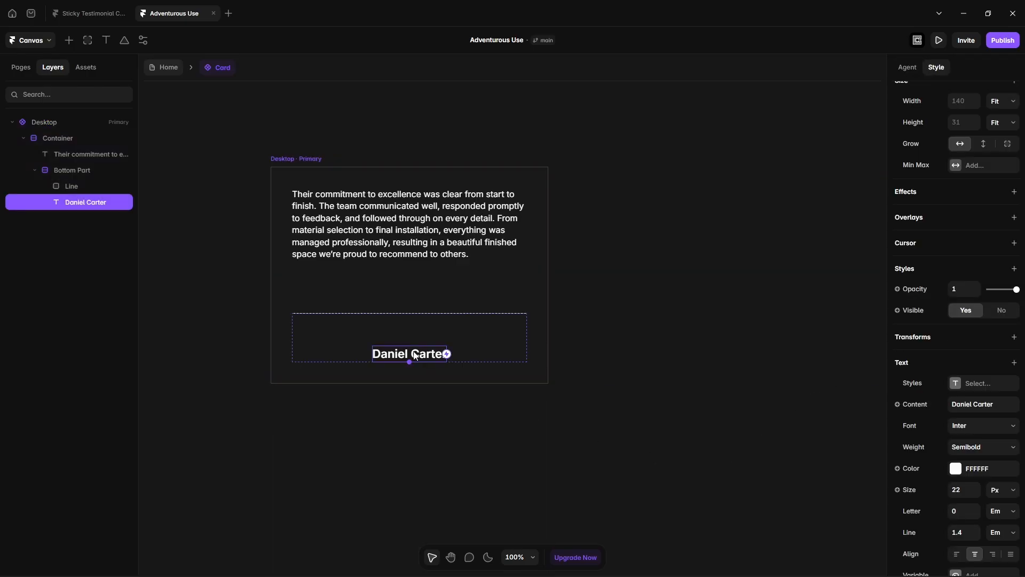
key("ctrl+d")
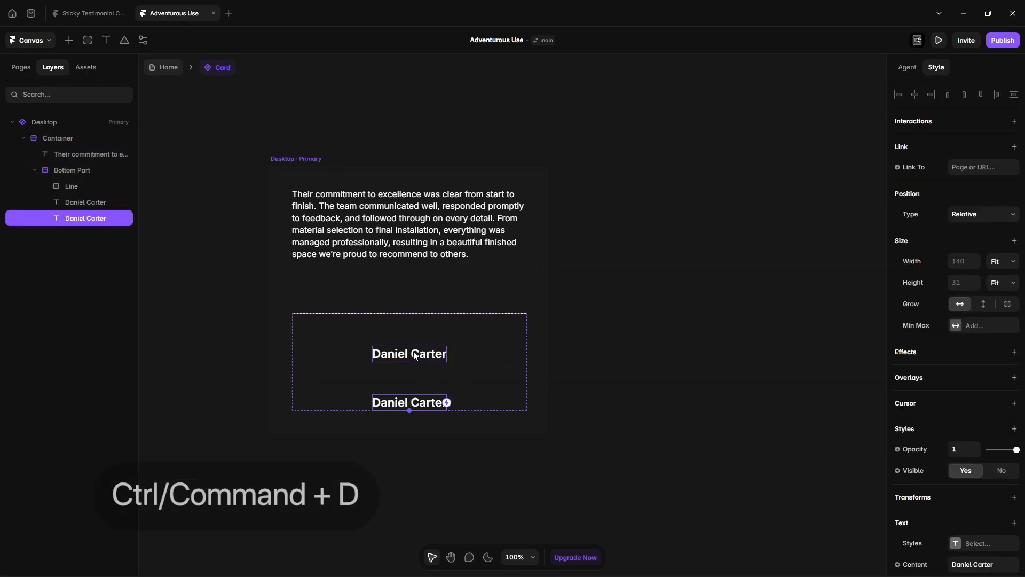
scroll(956, 373, "down", 2)
left_click(971, 458)
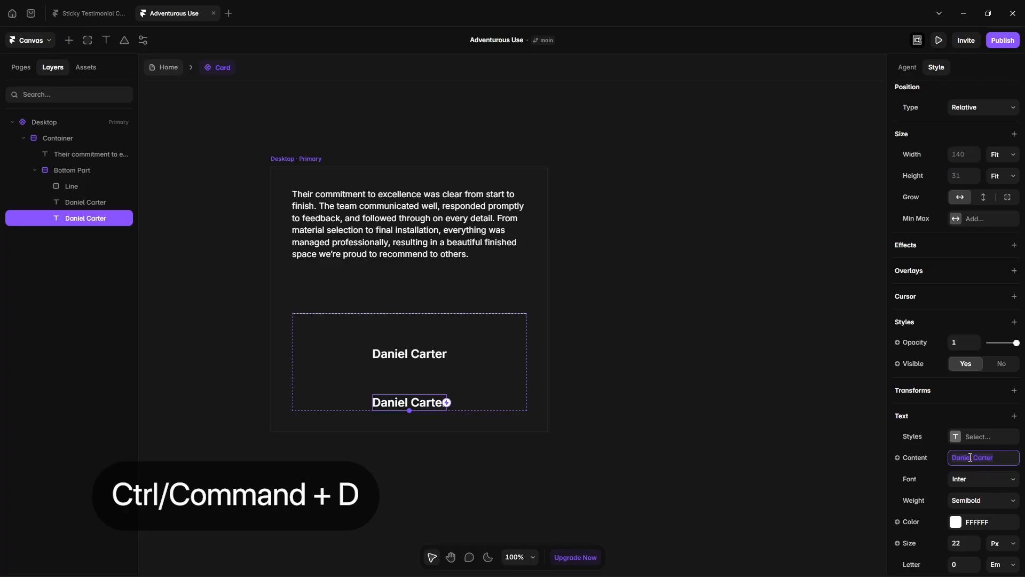
type("Carter & Co.")
key("Return")
Step: Set the company name's text size to 16 px and its weight to Regular
left_click(961, 542)
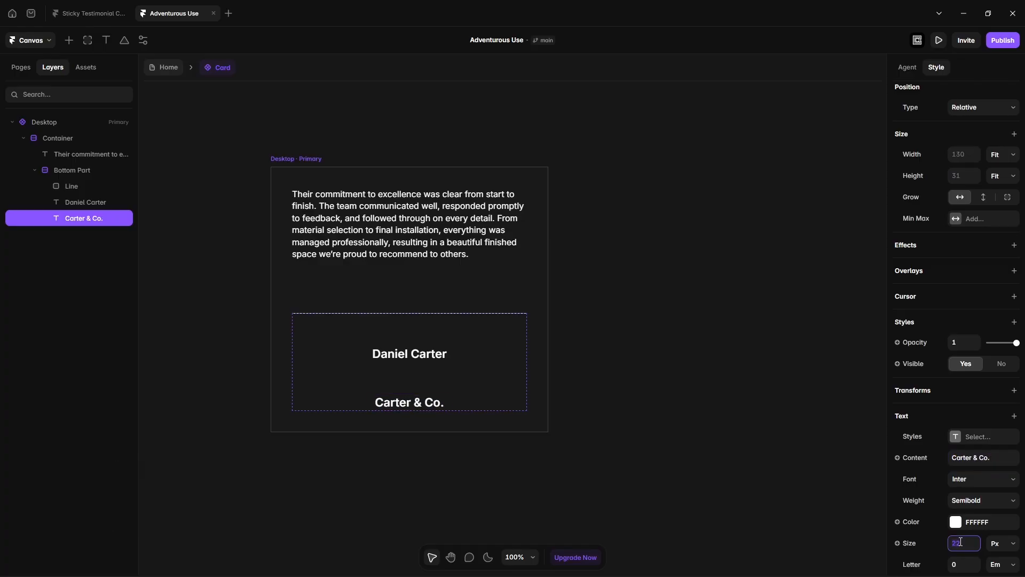
type("16")
key("Return")
left_click(961, 500)
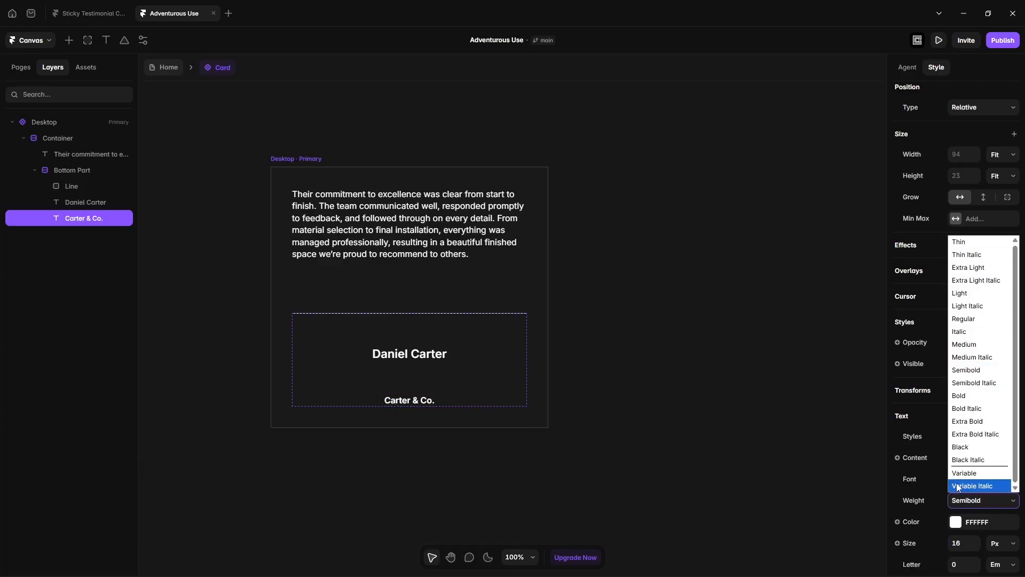
left_click(964, 318)
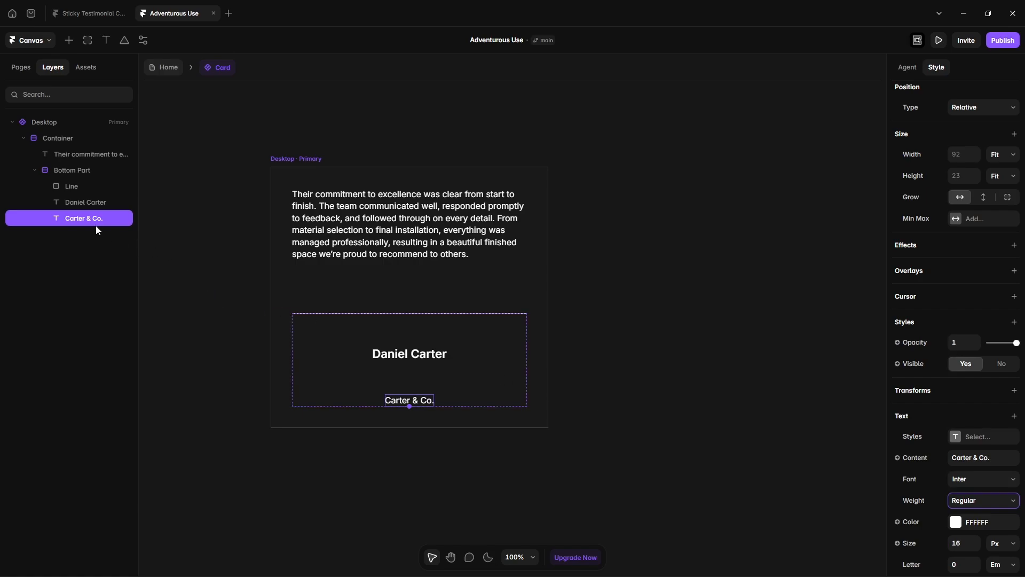
Step: Group the author name and company name in a stack named "Client info" with a gap of 10
left_click(85, 201, "shift")
key("ctrl+Return")
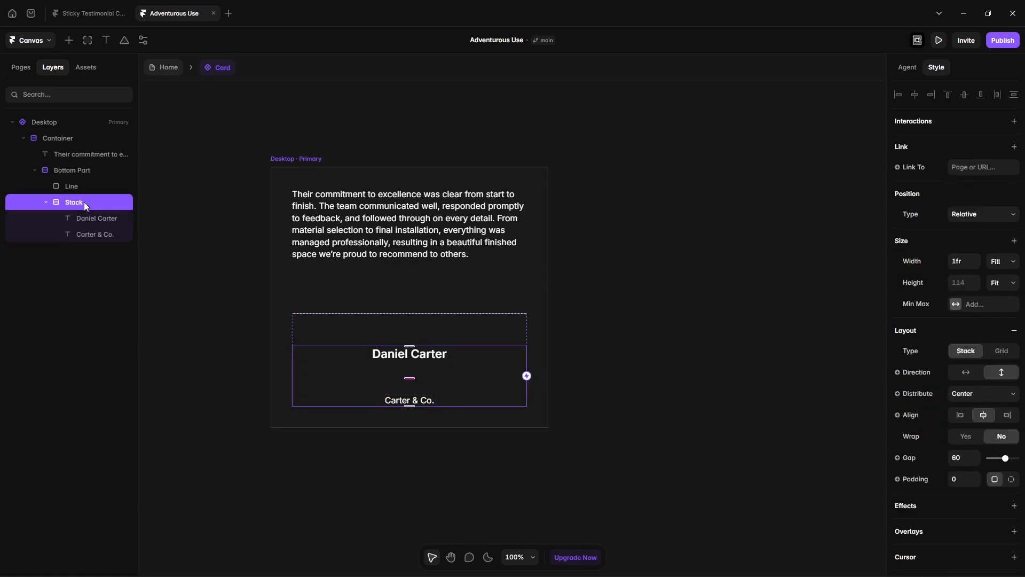
double_click(71, 197)
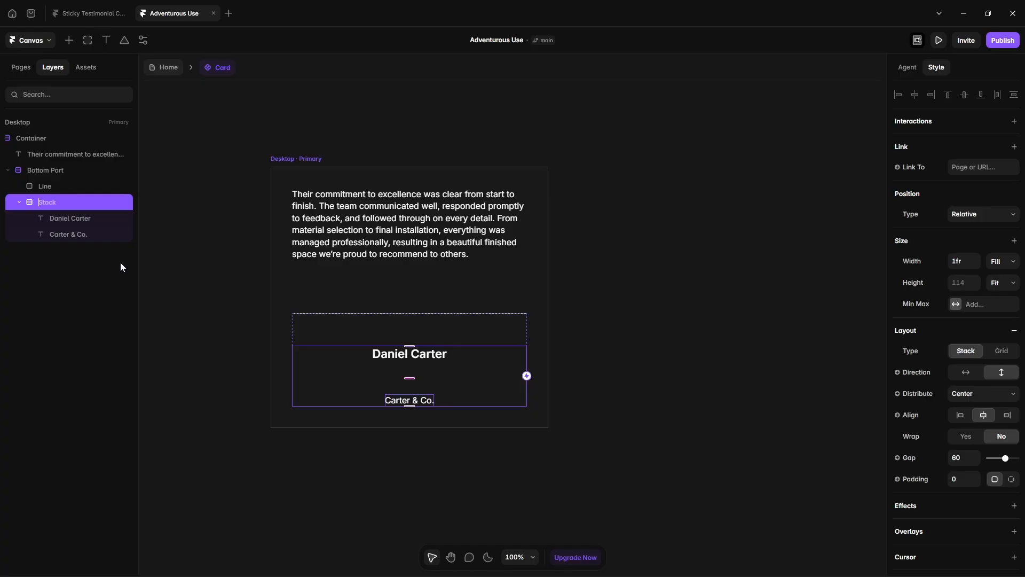
type("Client info")
key("Return")
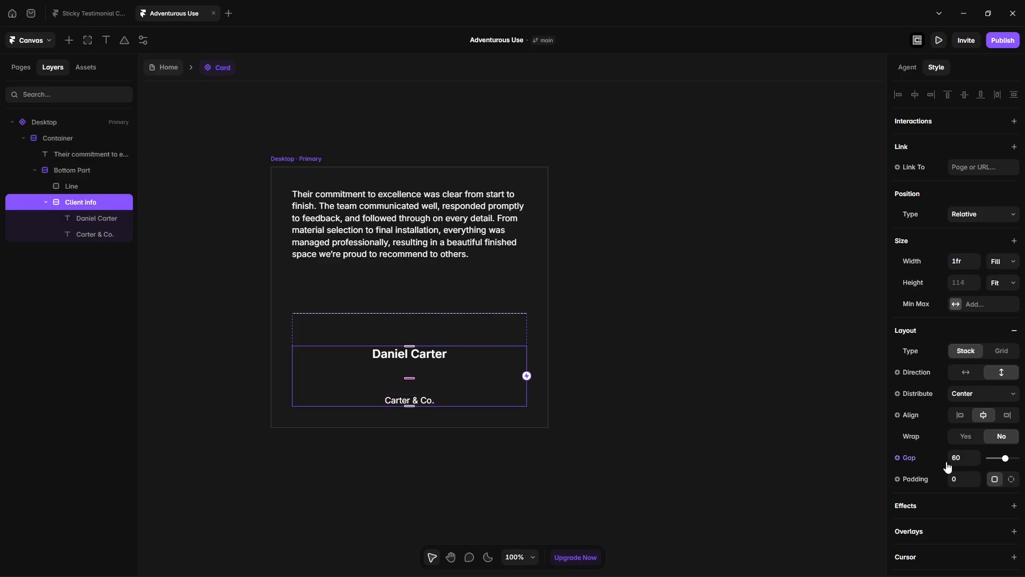
left_click(949, 459)
type("10")
key("Return")
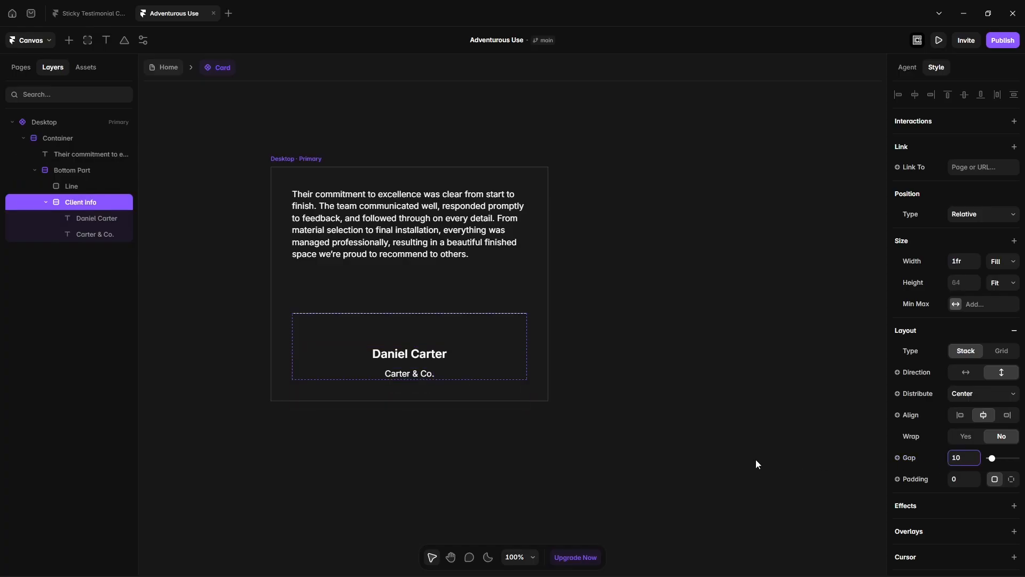
Step: Draw a small frame inside Client info and set it to 55 wide by 65 high
left_click(265, 412)
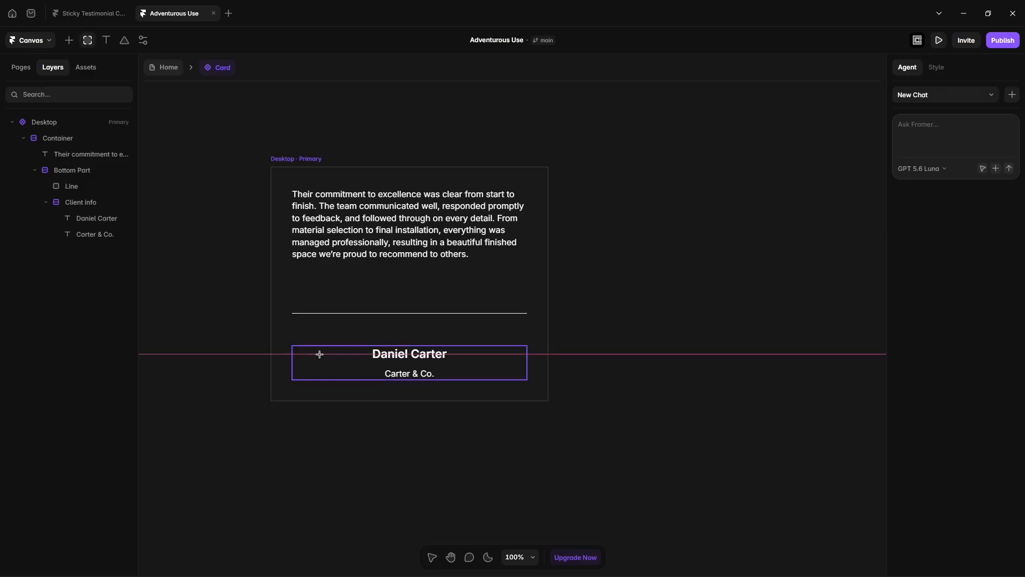
left_click_drag(319, 355, 334, 371)
left_click(958, 262)
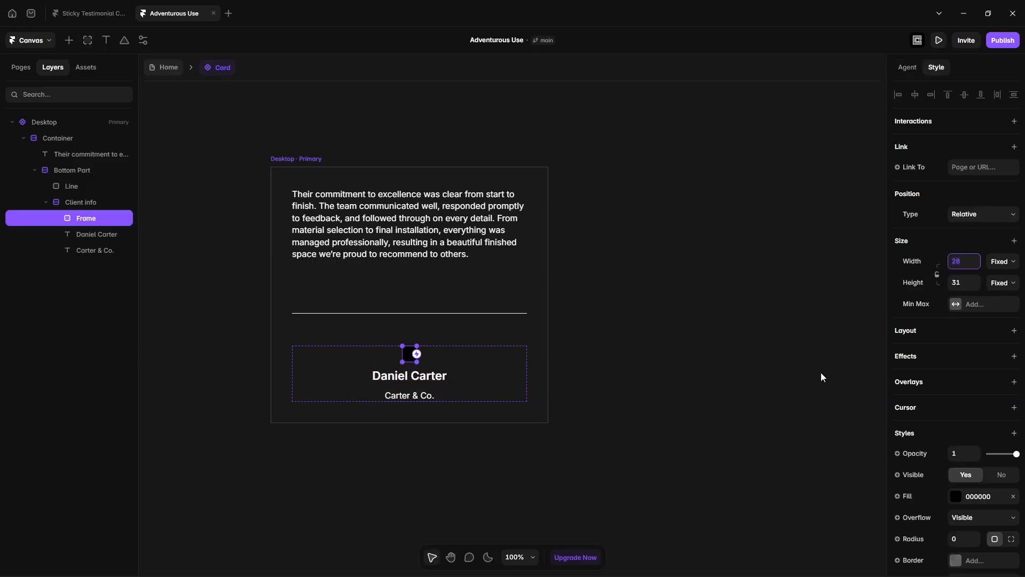
type("55")
key("Tab")
type("6")
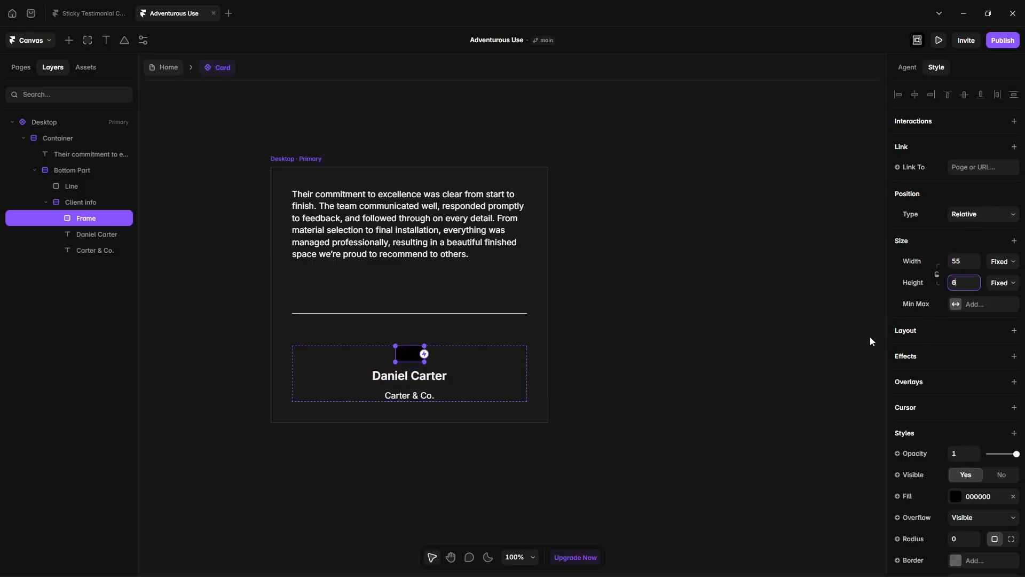
type("5")
key("Return")
Step: Give the small frame a corner radius of 8 and fill it with the client's portrait image
scroll(945, 487, "down", 3)
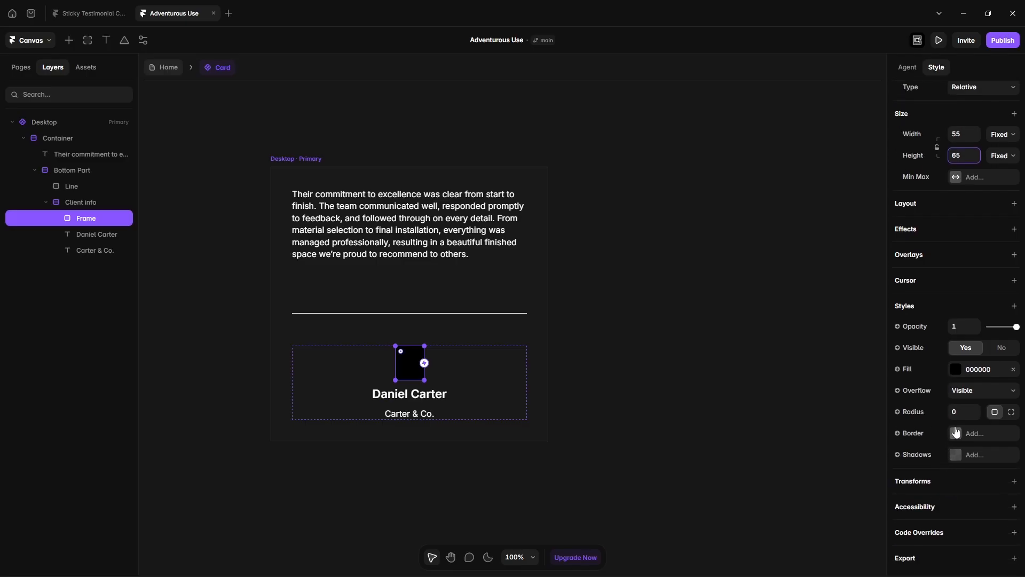
left_click(958, 412)
type("8")
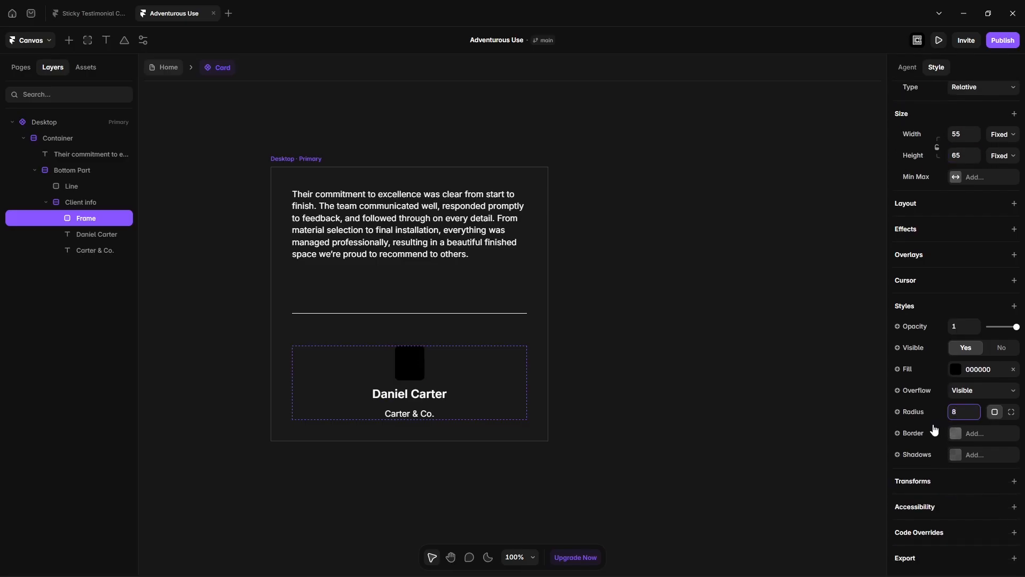
left_click(956, 372)
left_click(863, 391)
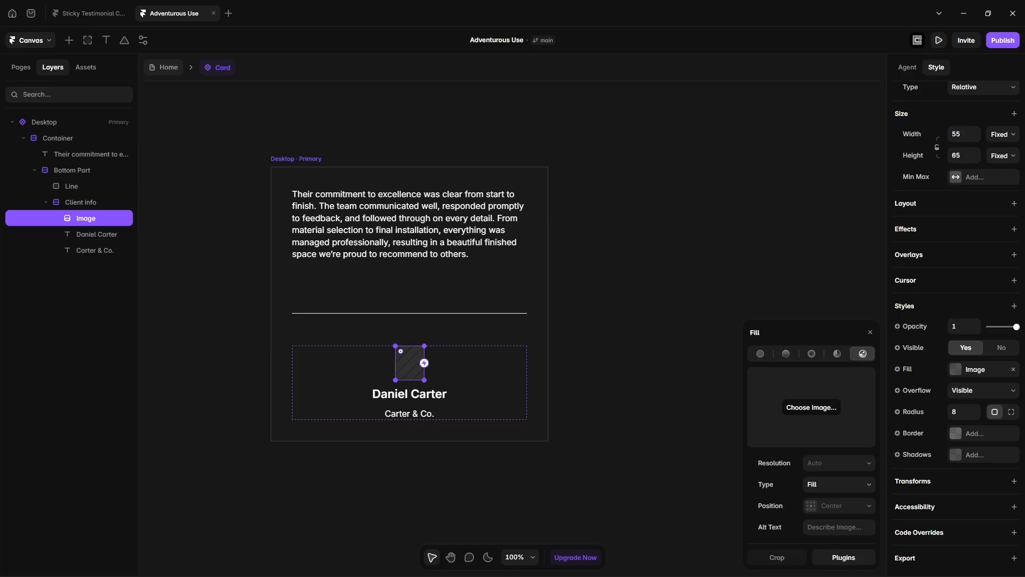
left_click_drag(853, 333, 823, 408)
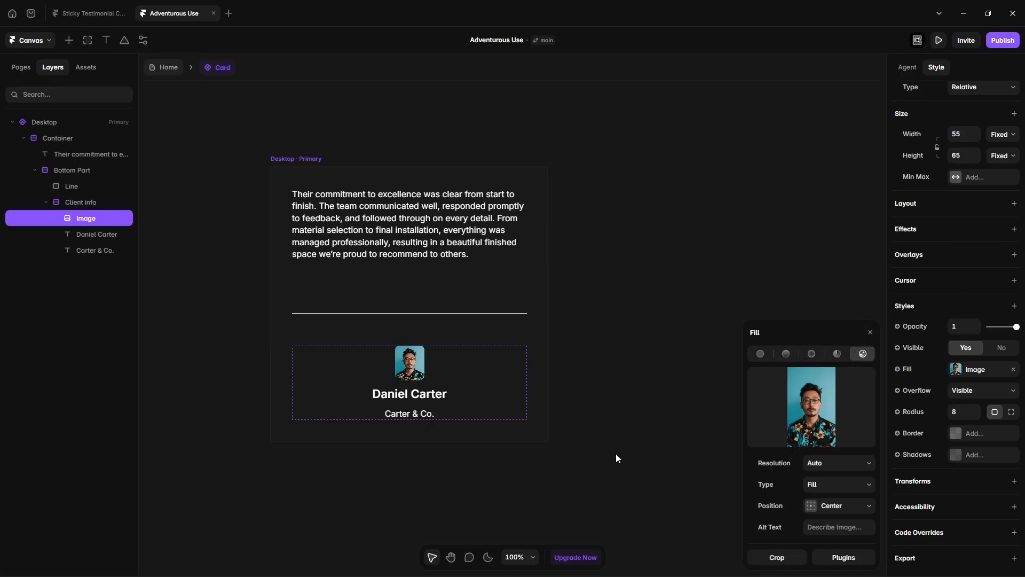
left_click(616, 458)
Step: Move the Image layer out of Client info and group the two in a horizontal stack named "Content"
left_click_drag(86, 215, 88, 202)
left_click(46, 219)
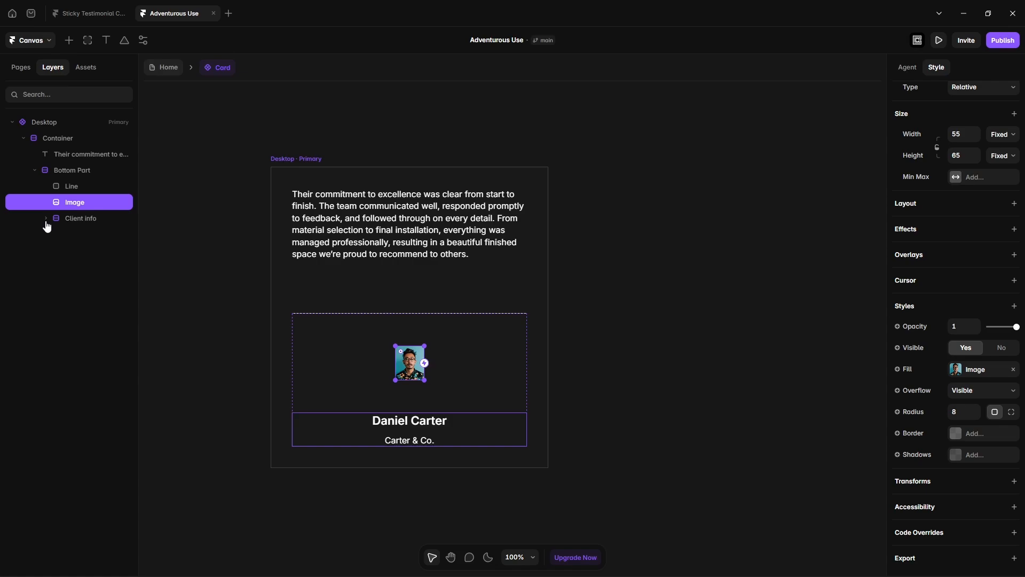
left_click(83, 219, "shift")
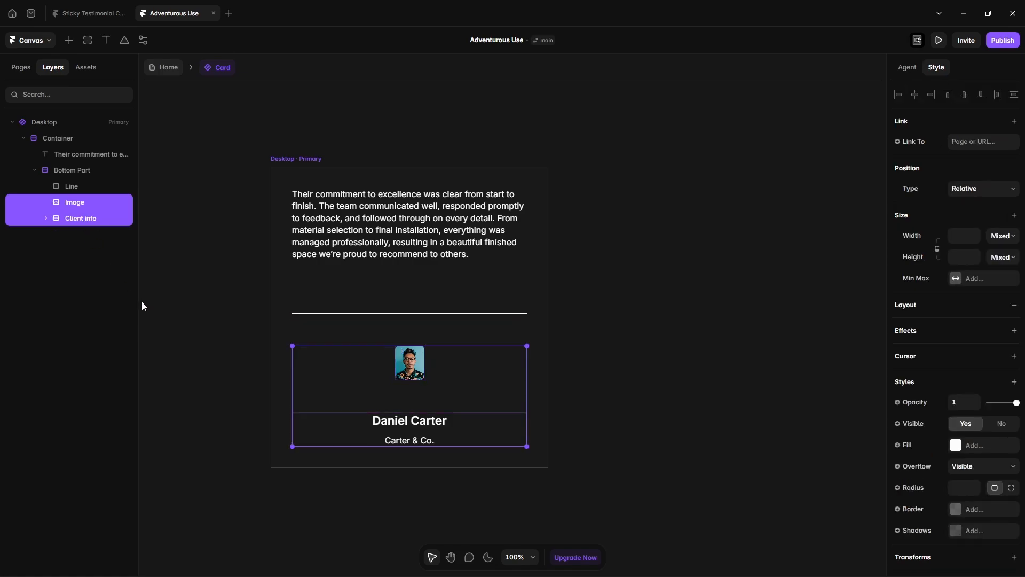
key("ctrl+Return")
double_click(76, 202)
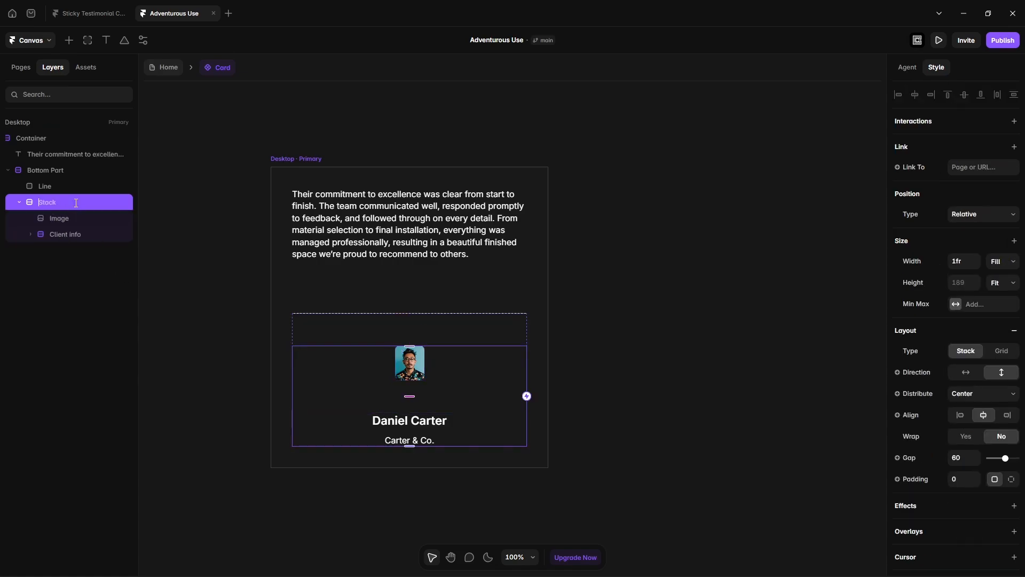
type("Content")
key("Return")
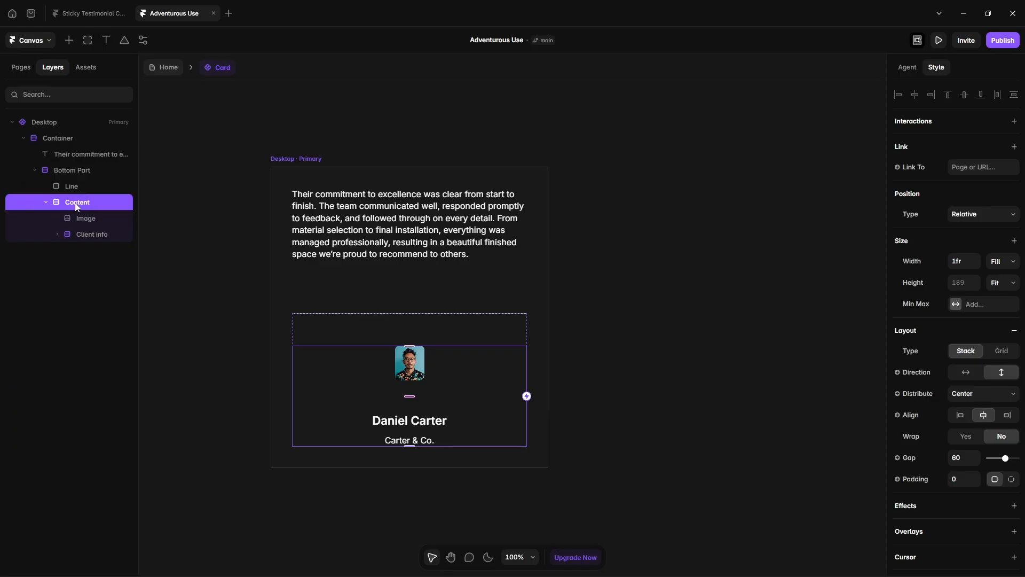
left_click(961, 374)
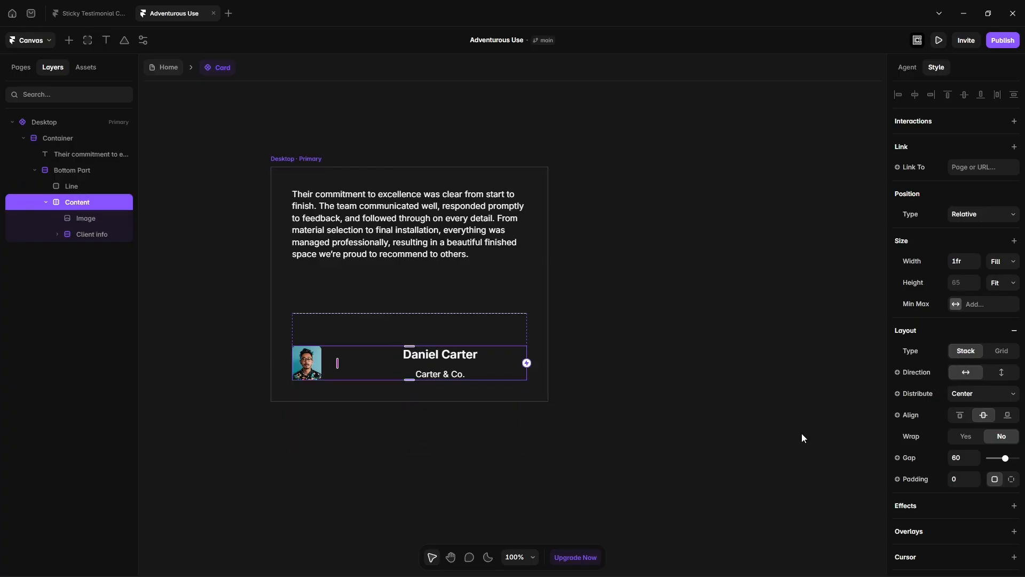
left_click(802, 434)
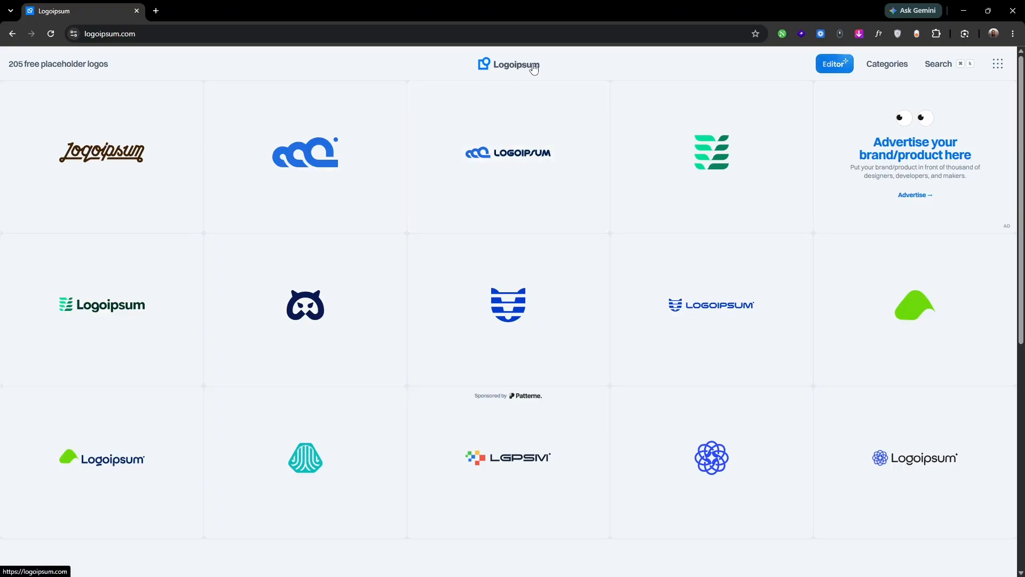
Step: Browse the placeholder logos on logoipsum.com and copy the black concentric-line symbol
scroll(2, 370, "down", 15)
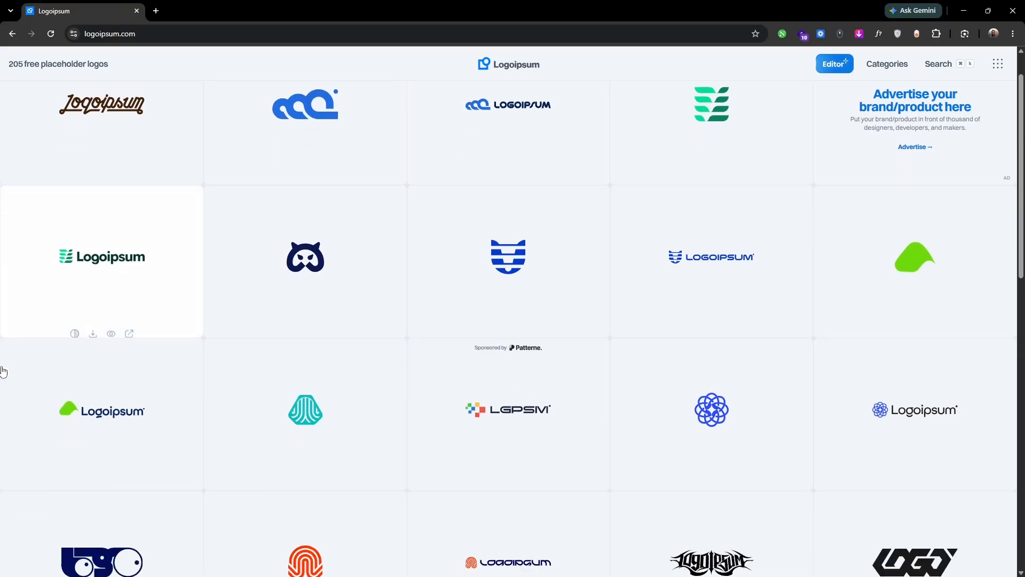
scroll(2, 370, "down", 8)
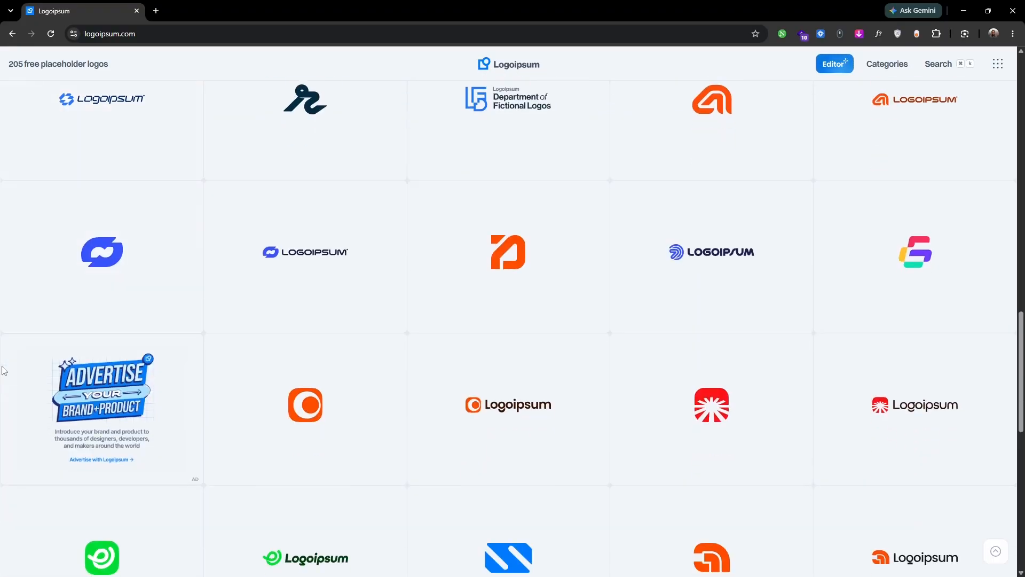
scroll(3, 371, "down", 5)
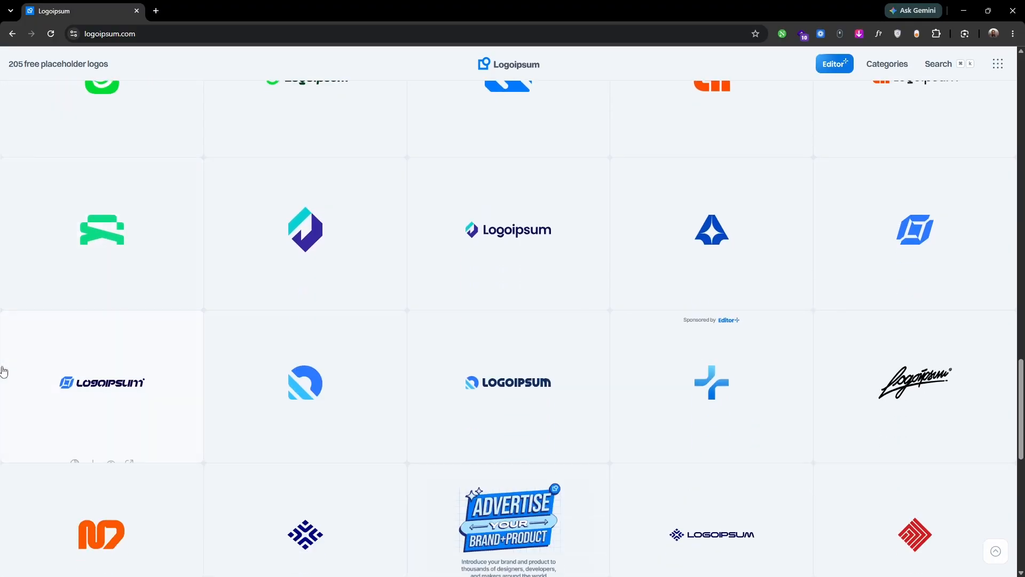
scroll(4, 370, "down", 5)
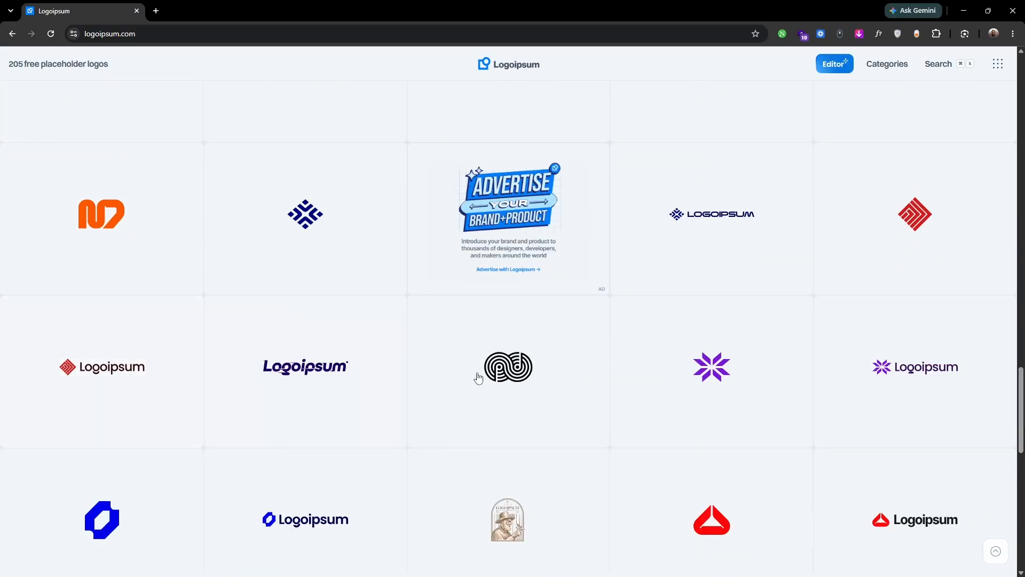
left_click(507, 370)
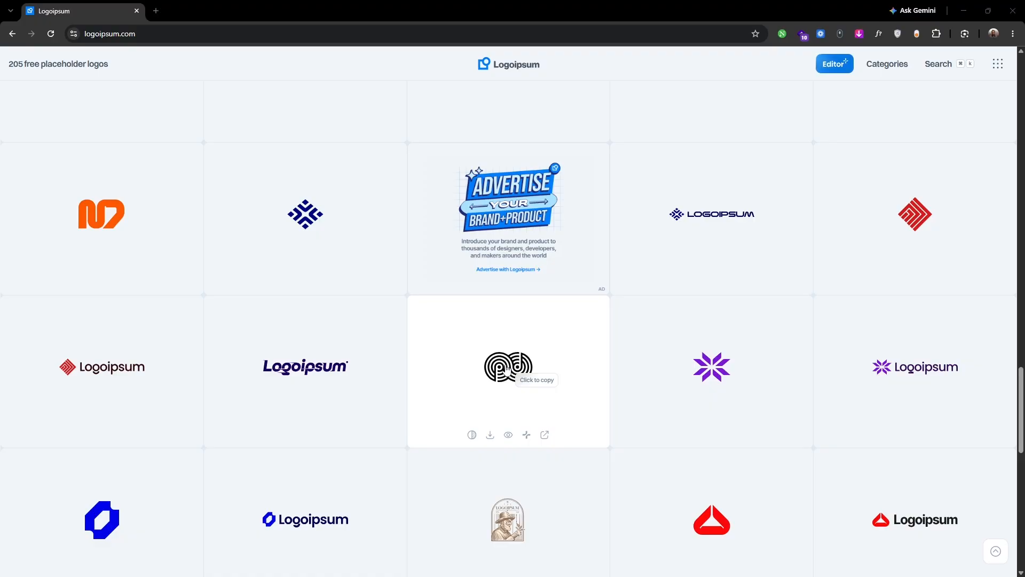
Step: Switch back to Framer, paste the copied symbol into the card's Container stack, and rename its group "Logo"
key("alt+Tab")
left_click(515, 389)
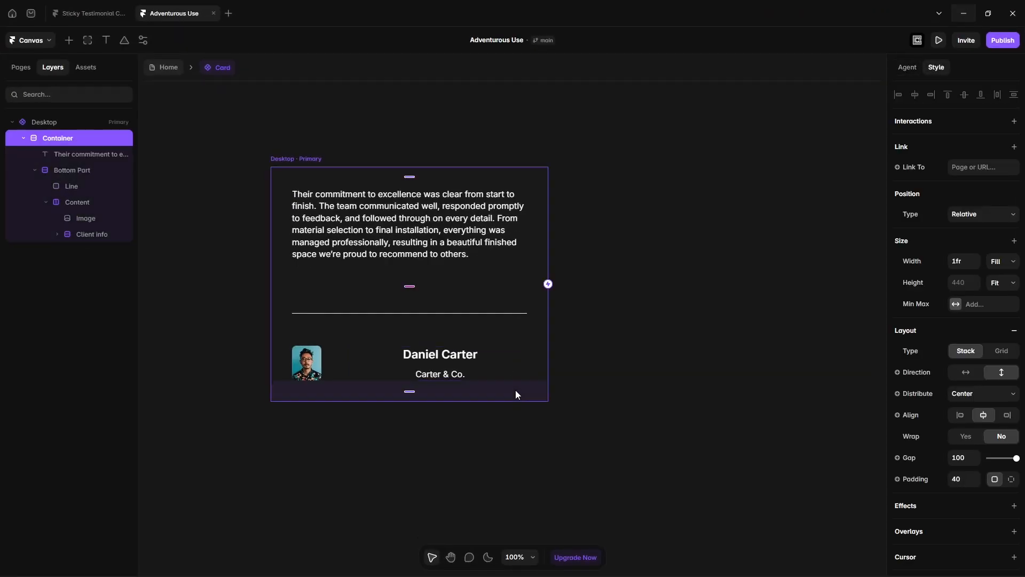
key("ctrl+v")
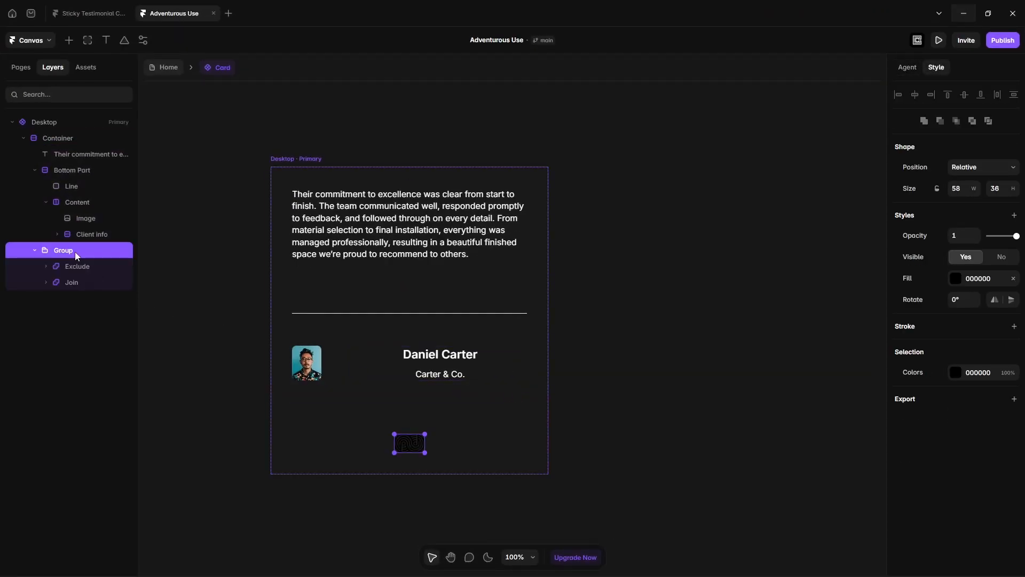
double_click(74, 251)
type("Logo")
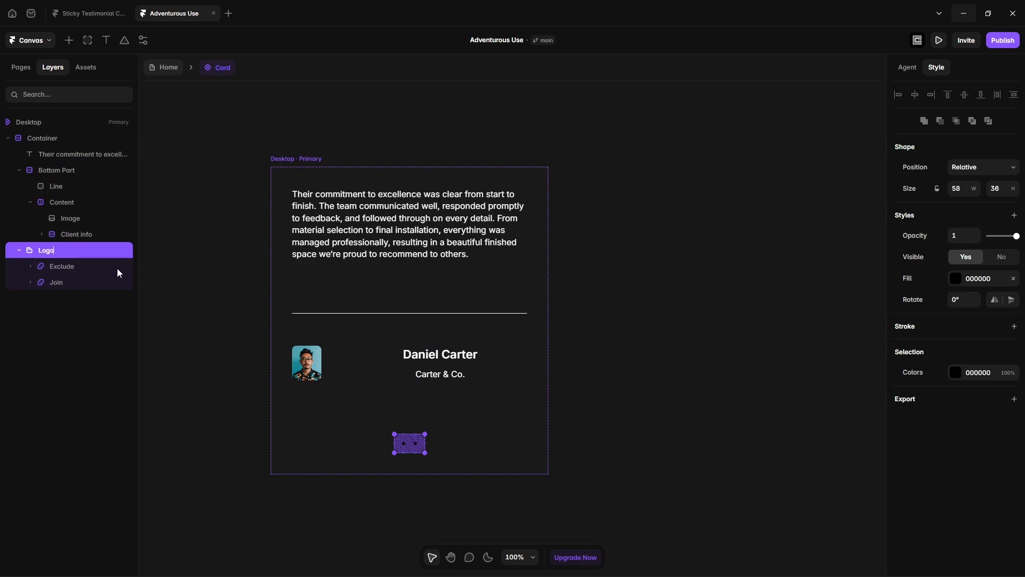
key("Return")
Step: Set the Logo's fill to FFFFFF and move it into the Content stack after Client info
left_click(956, 278)
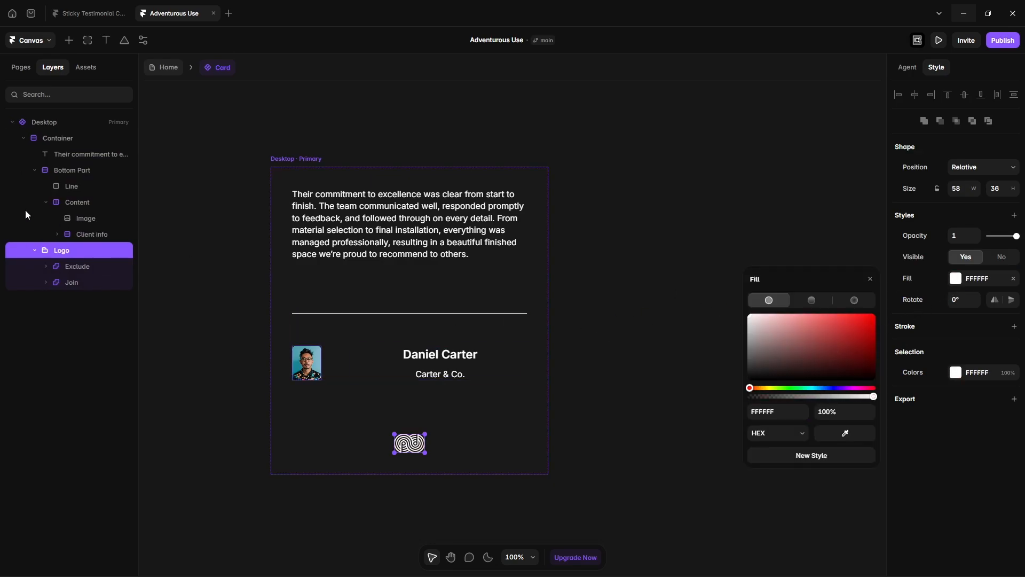
left_click(35, 250)
left_click_drag(52, 252, 82, 258)
left_click(86, 238)
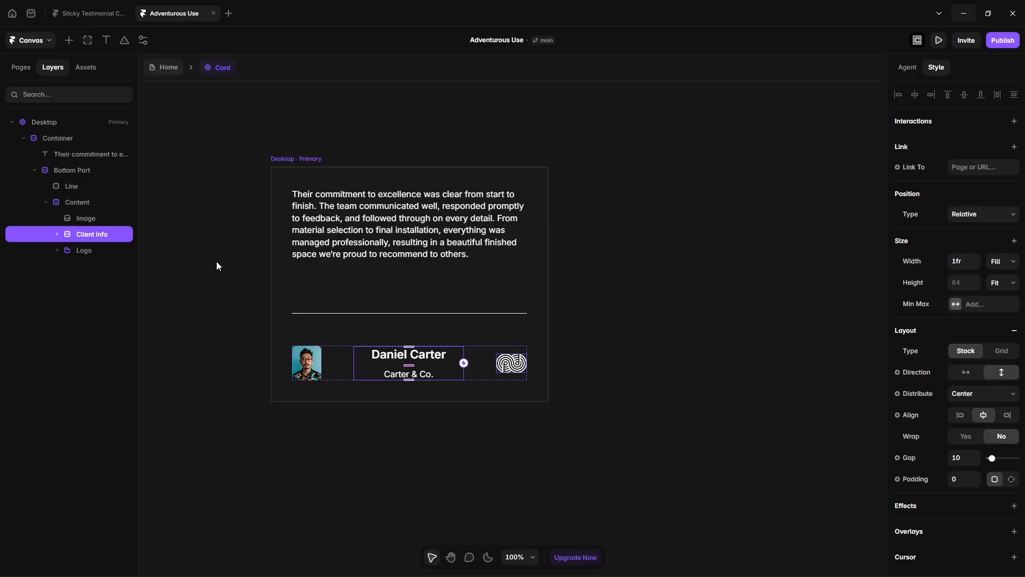
Step: Make the Client info stack's width fit its content and distribute the Content stack with Space Between
left_click(1003, 262)
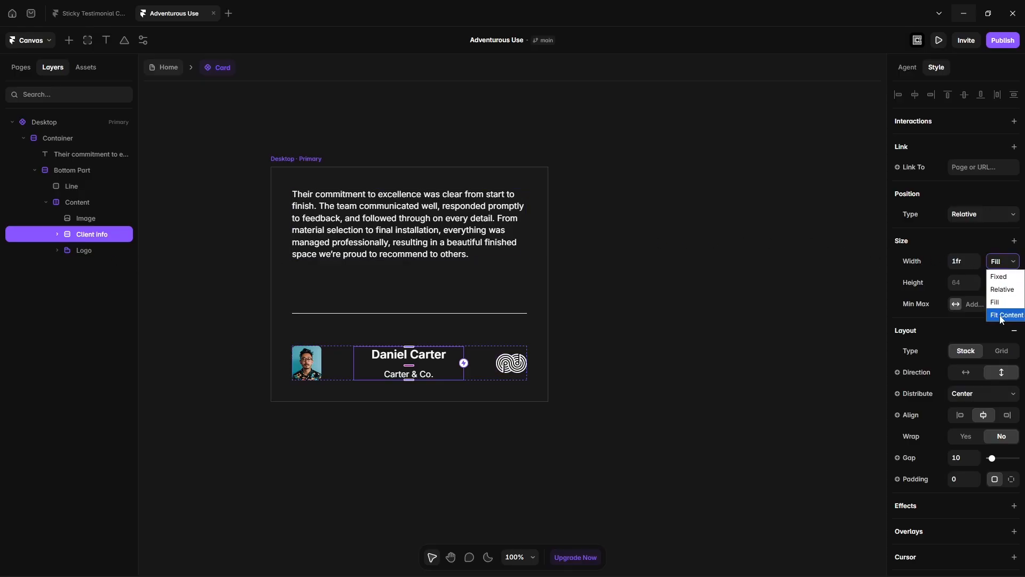
left_click(1003, 315)
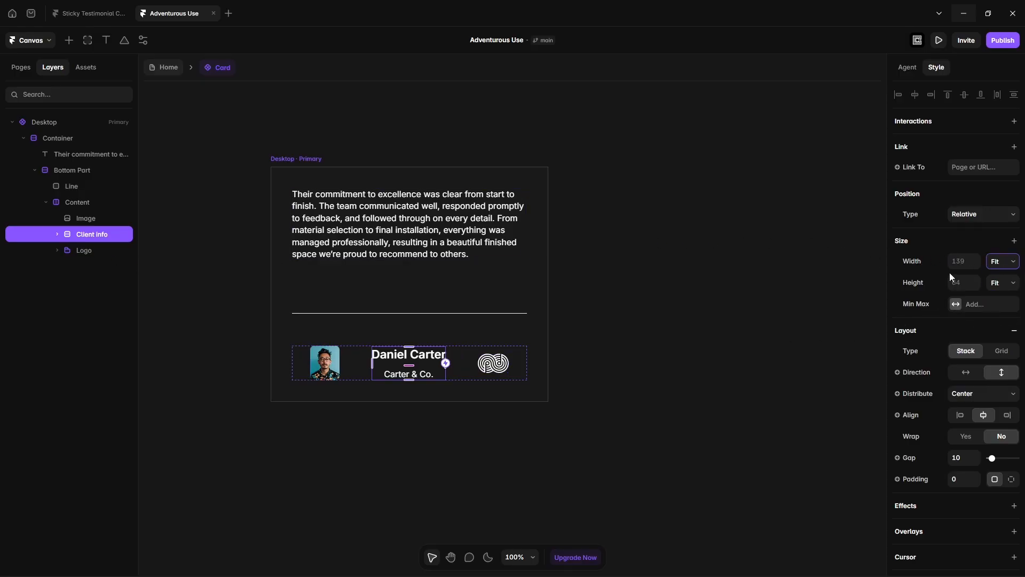
left_click(74, 203)
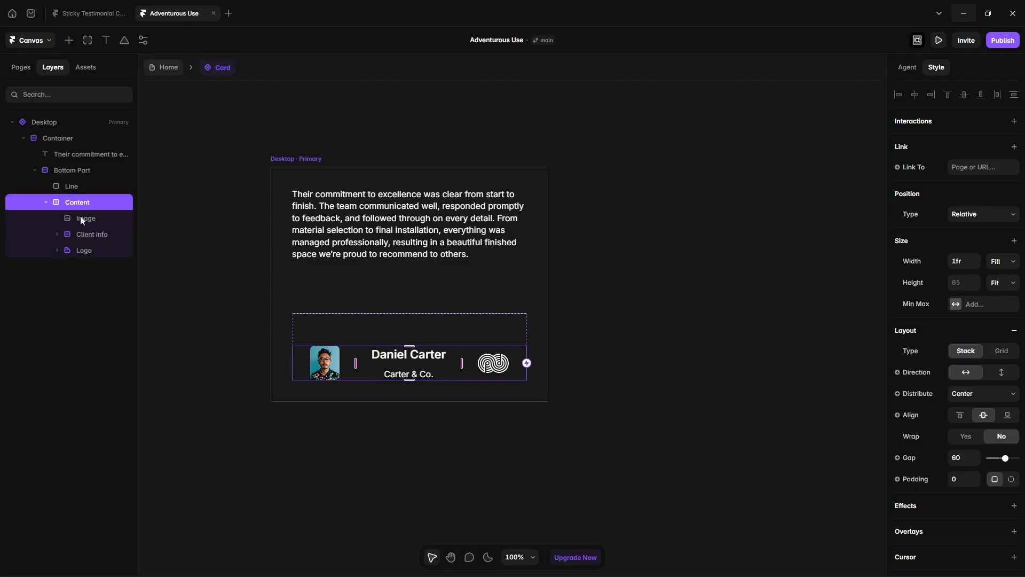
left_click(964, 458)
type("0")
key("Return")
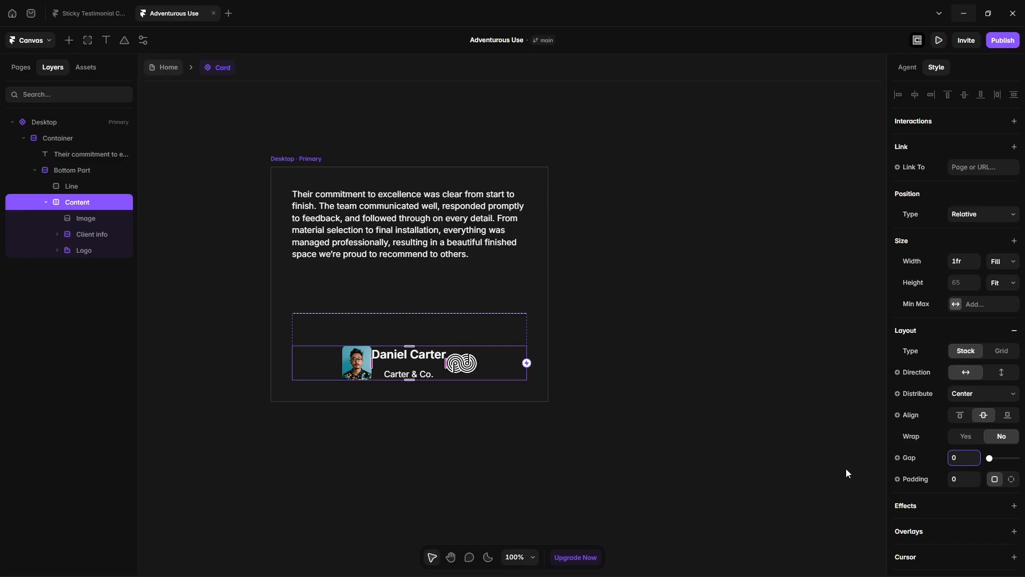
type("1")
left_click(981, 394)
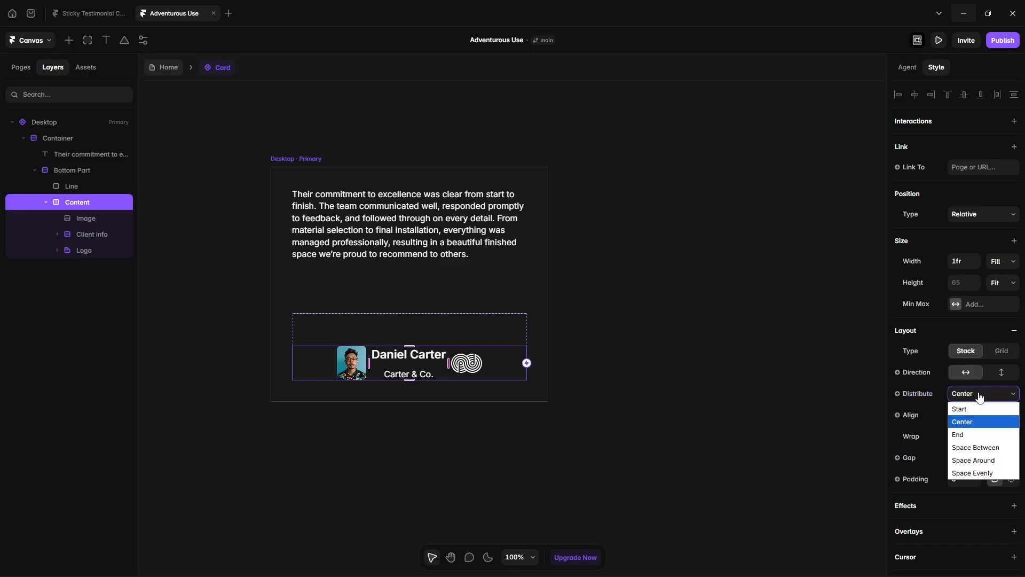
left_click(978, 446)
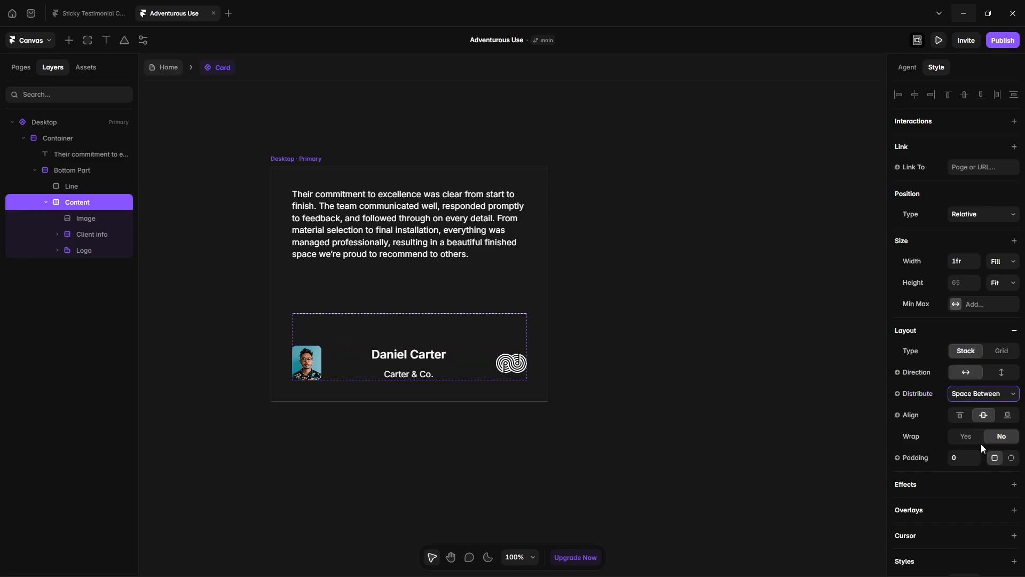
Step: Group the Image and Client info layers in a stack named "Info and Avatar"
left_click(95, 218)
left_click(98, 232, "shift")
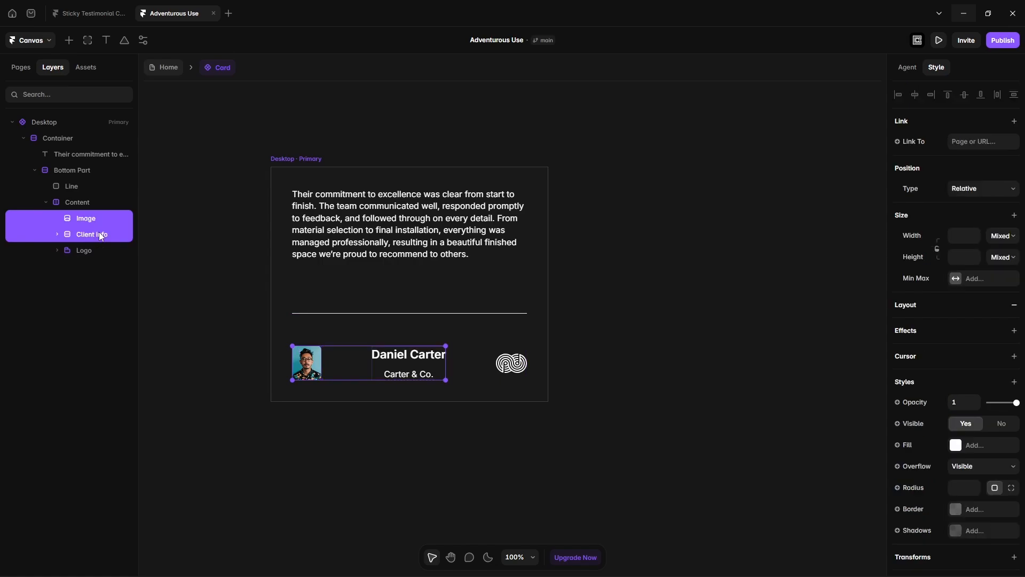
key("ctrl+Return")
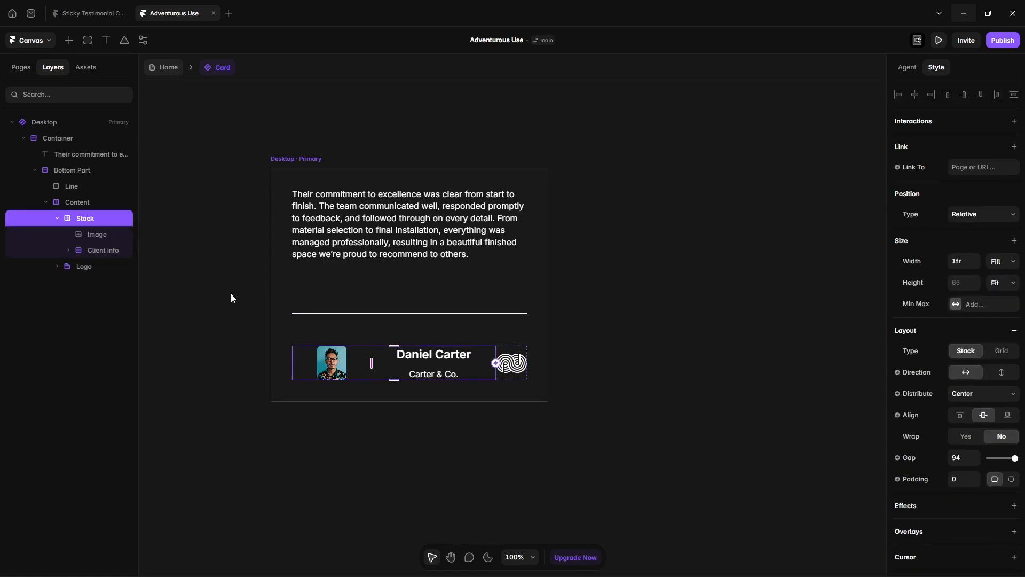
double_click(85, 219)
type("Info and")
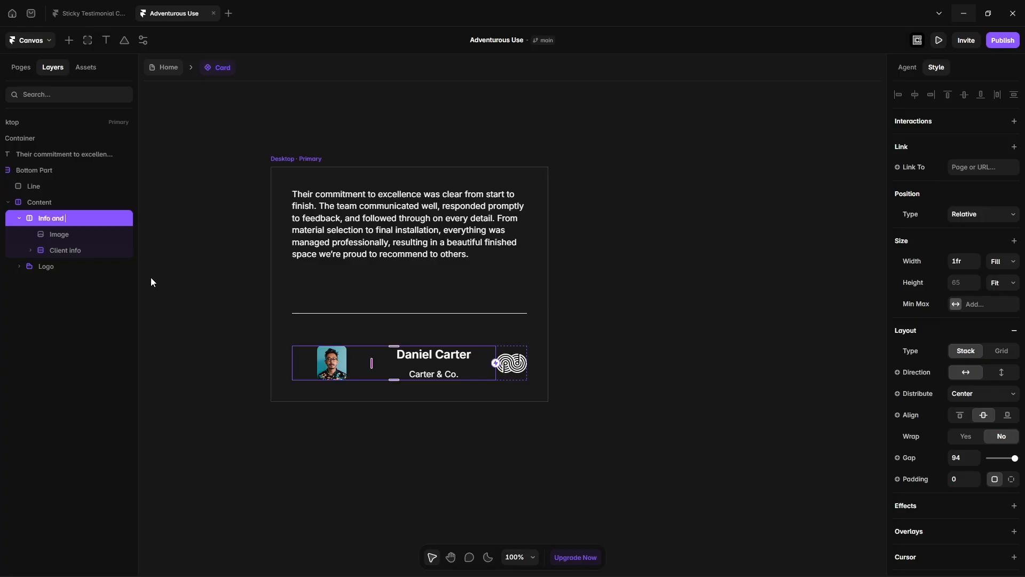
type(" Avatar")
key("Return")
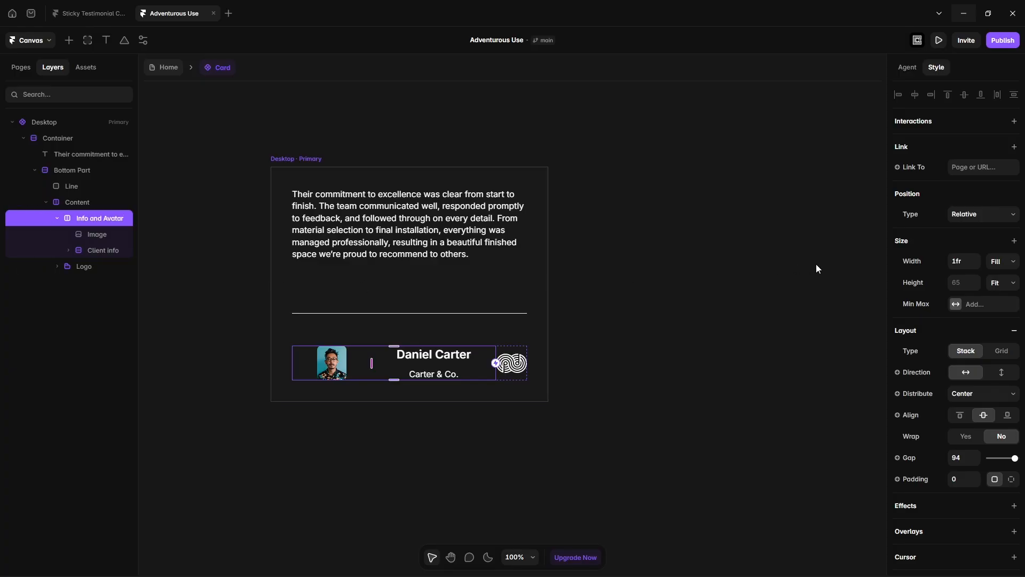
Step: Make the Info and Avatar stack's width fit its content and set its gap to 20
left_click(1003, 261)
left_click(1002, 315)
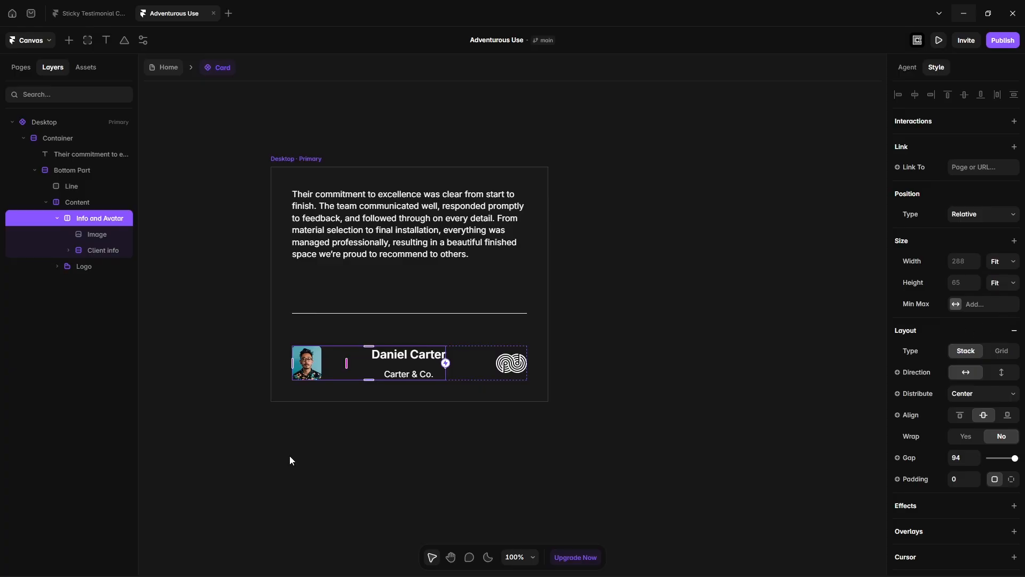
left_click(957, 458)
type("10")
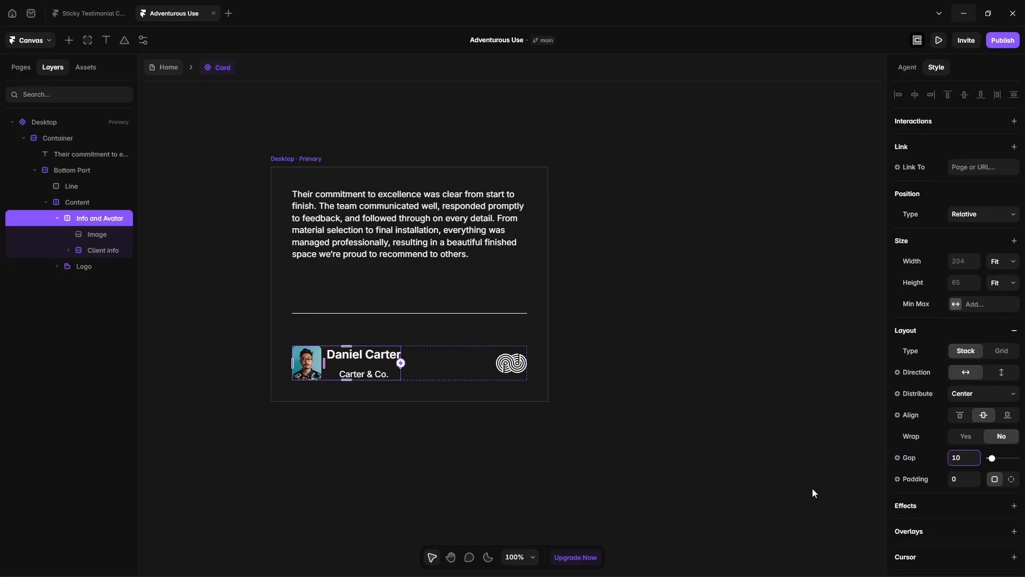
key("shift+Up")
left_click(812, 488)
Step: Set the client name text's width to Fill and fix the Client info stack's width at 150
left_click(379, 356, "ctrl")
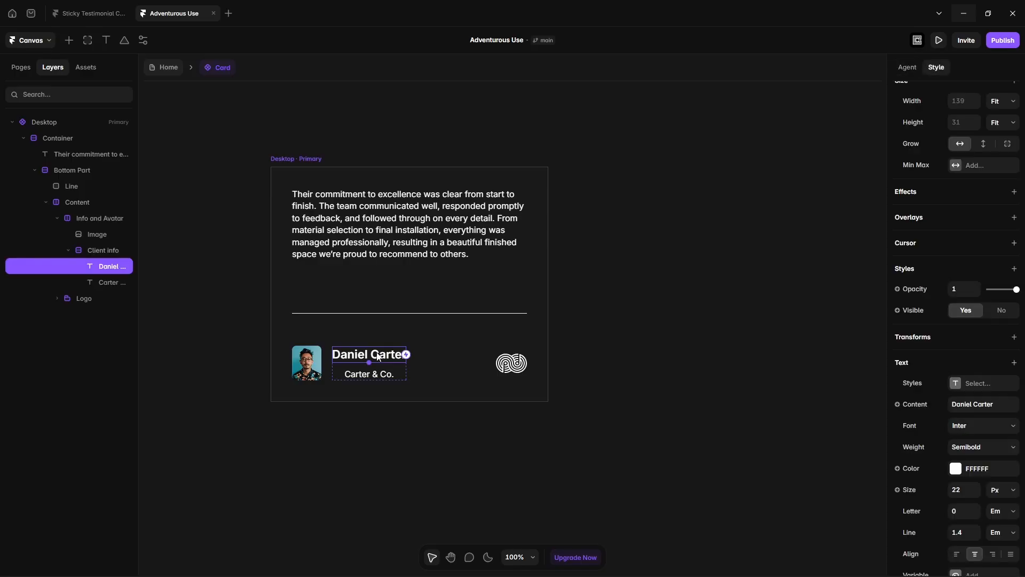
left_click(1001, 101)
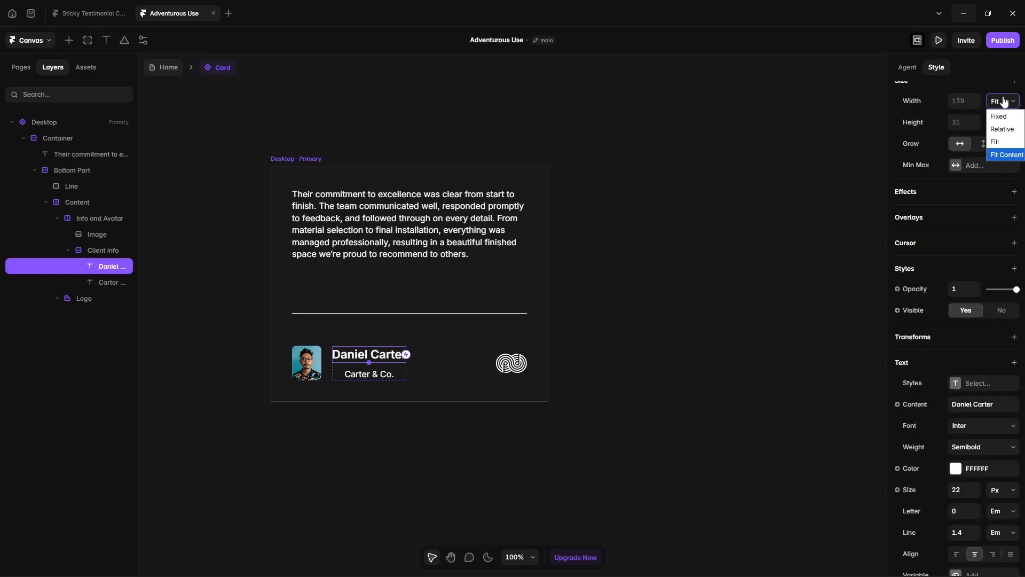
left_click(1000, 142)
left_click(105, 250)
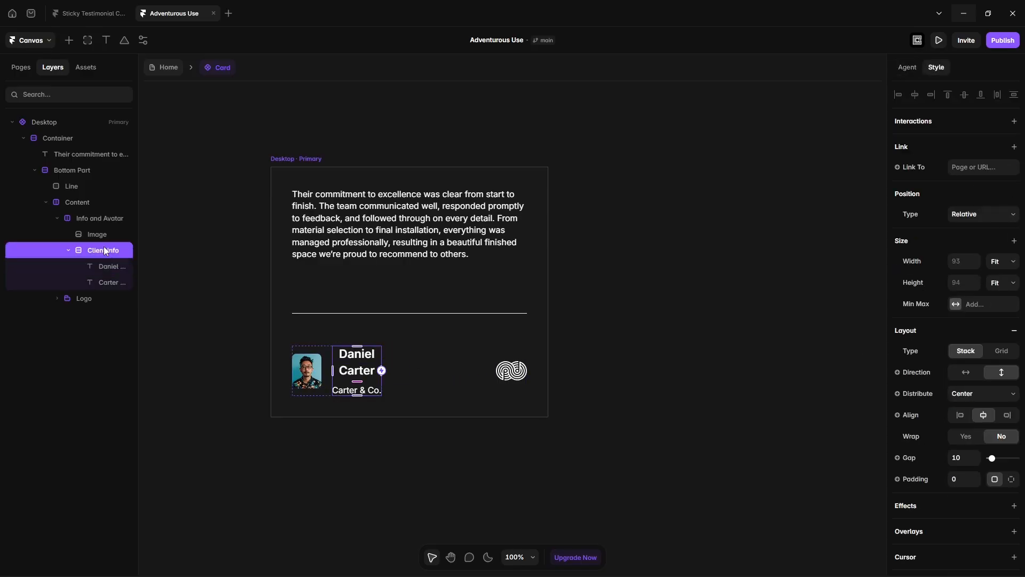
left_click(956, 261)
type("150")
key("Return")
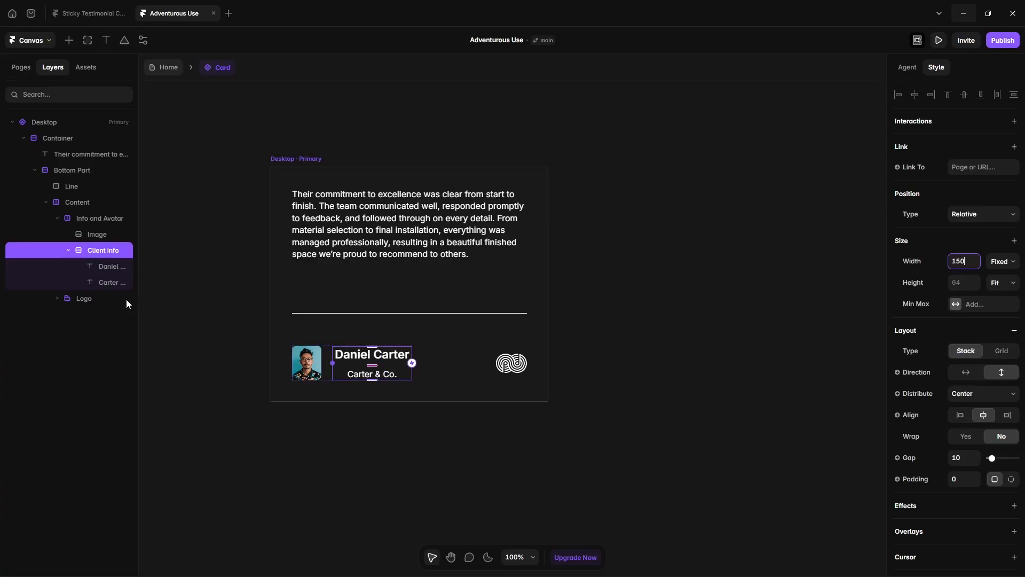
Step: Set the company text's width to Fill and left-align both the company and client name texts
left_click(104, 281)
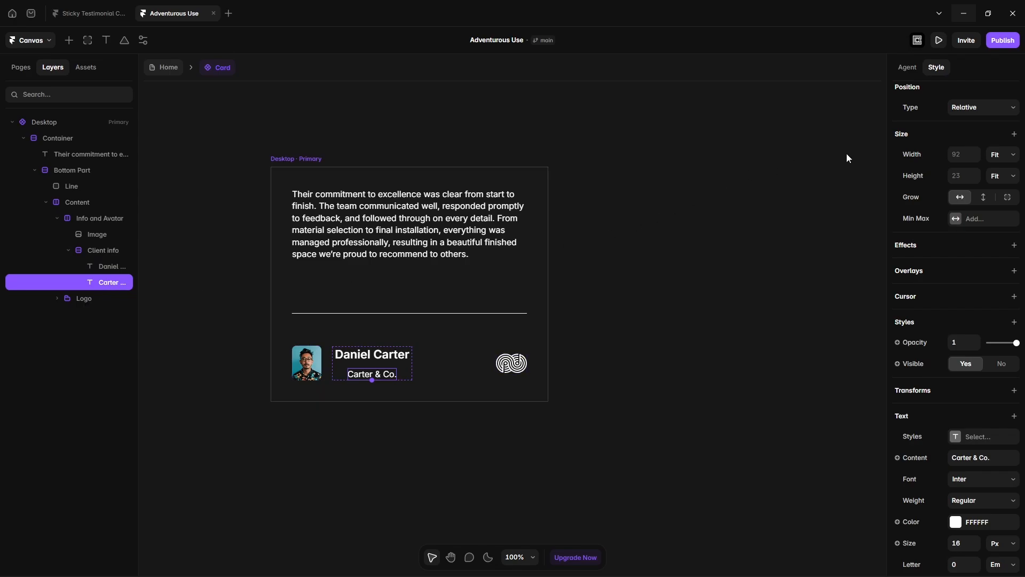
left_click(1003, 154)
left_click(1004, 193)
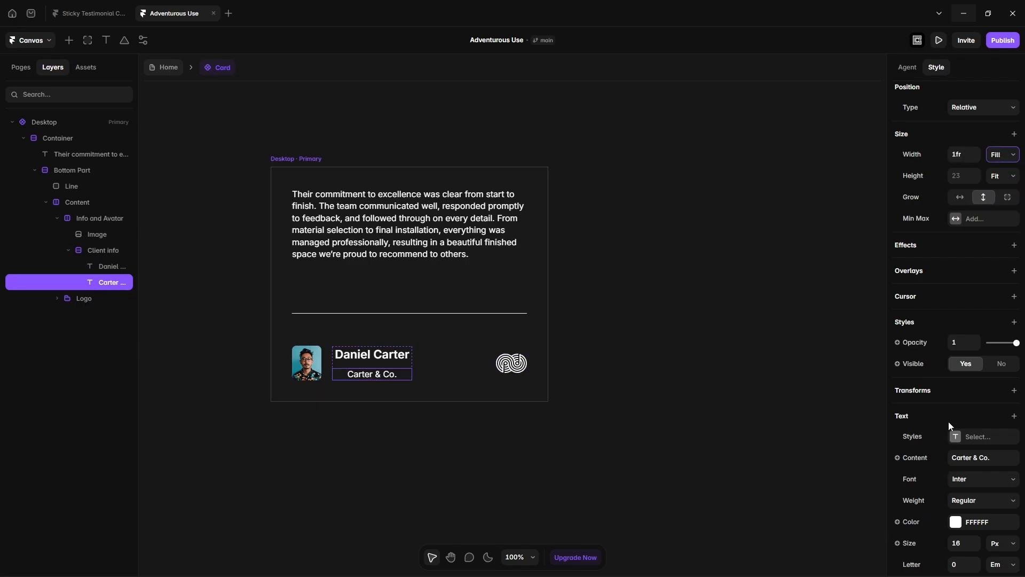
scroll(948, 422, "down", 3)
left_click(957, 447)
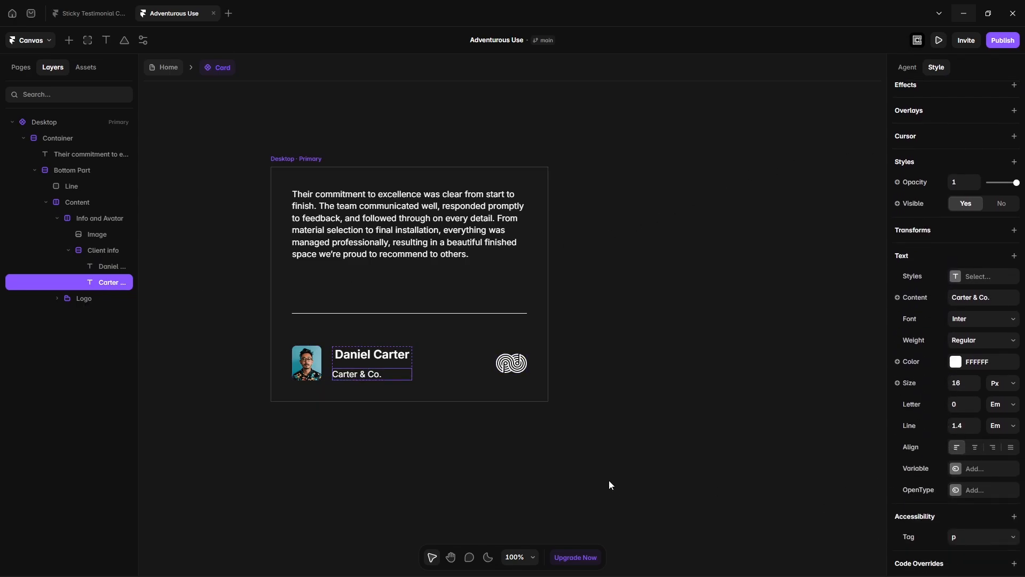
left_click(578, 472)
left_click(370, 357)
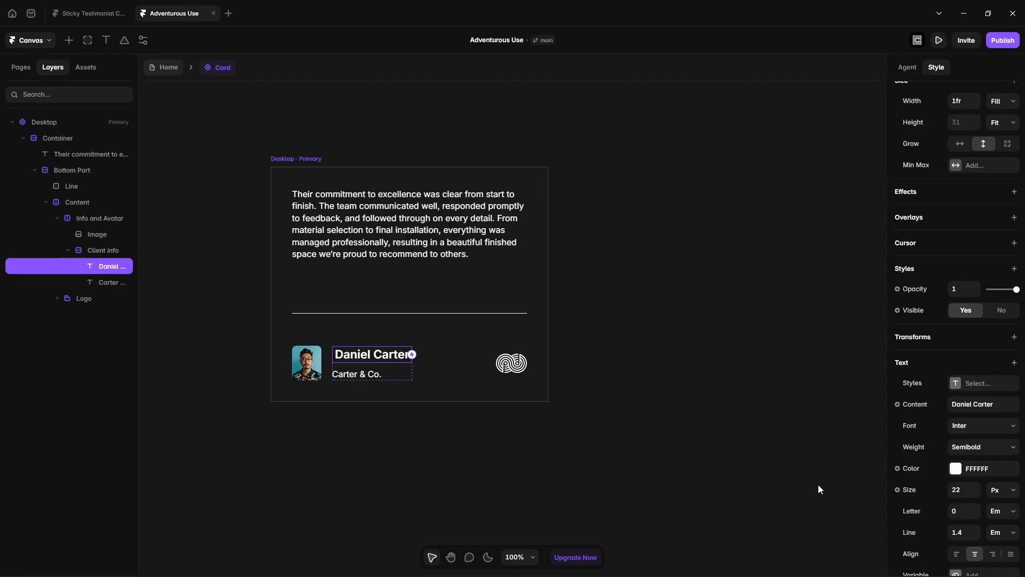
left_click(956, 554)
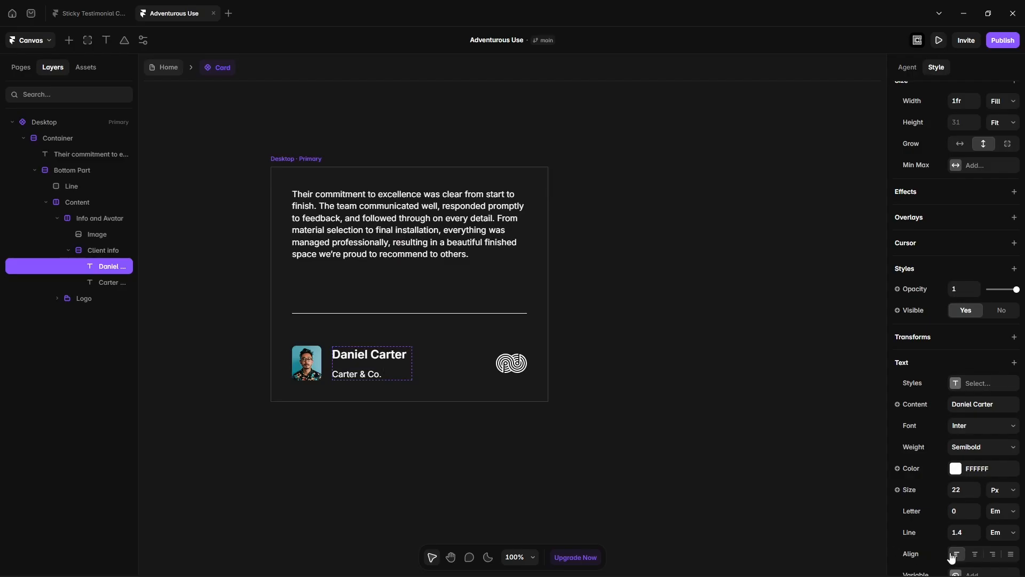
Step: Set the gap between the name and company in the Client info stack to 5
left_click(84, 251)
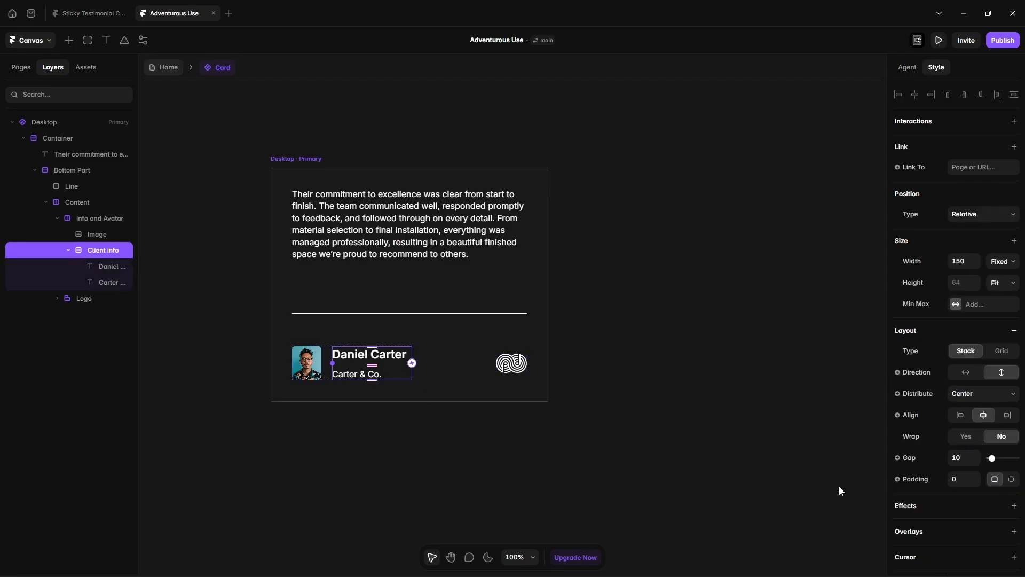
left_click(960, 459)
type("5")
left_click(599, 468)
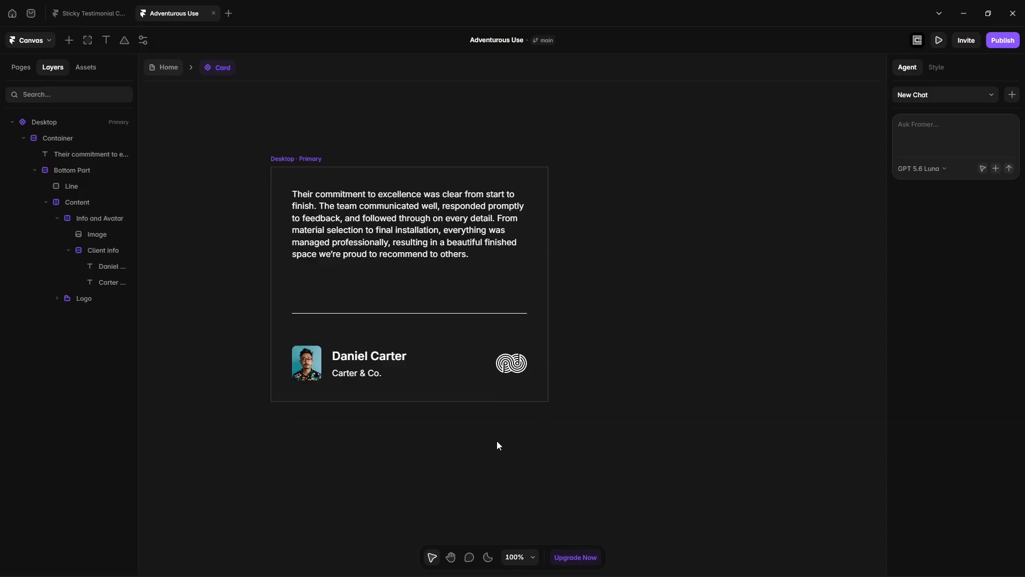
Step: Return to the Home page and move the Card component into the Desktop frame after Image and Ticker
left_click(168, 67)
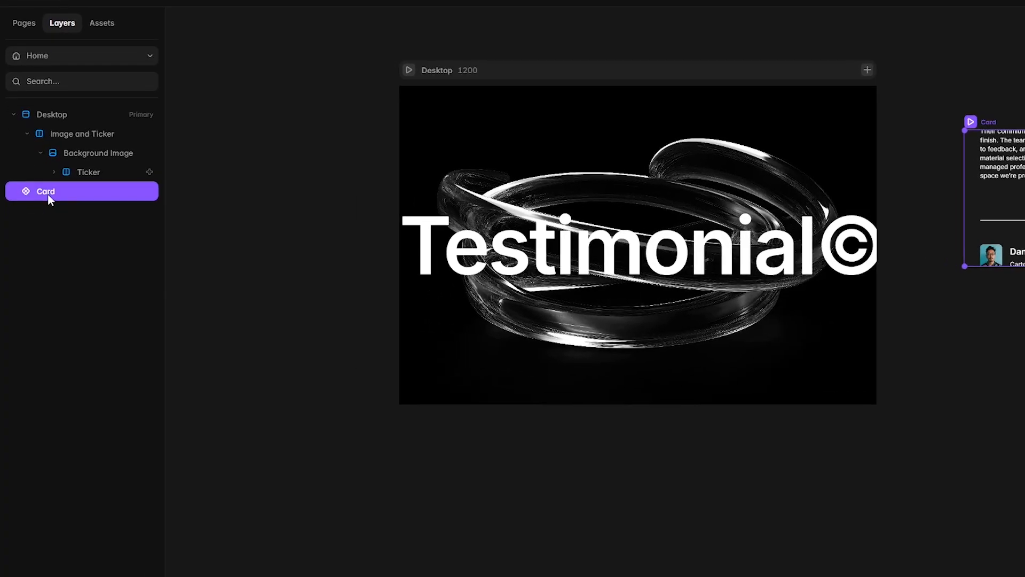
left_click_drag(40, 211, 66, 160)
left_click(28, 153)
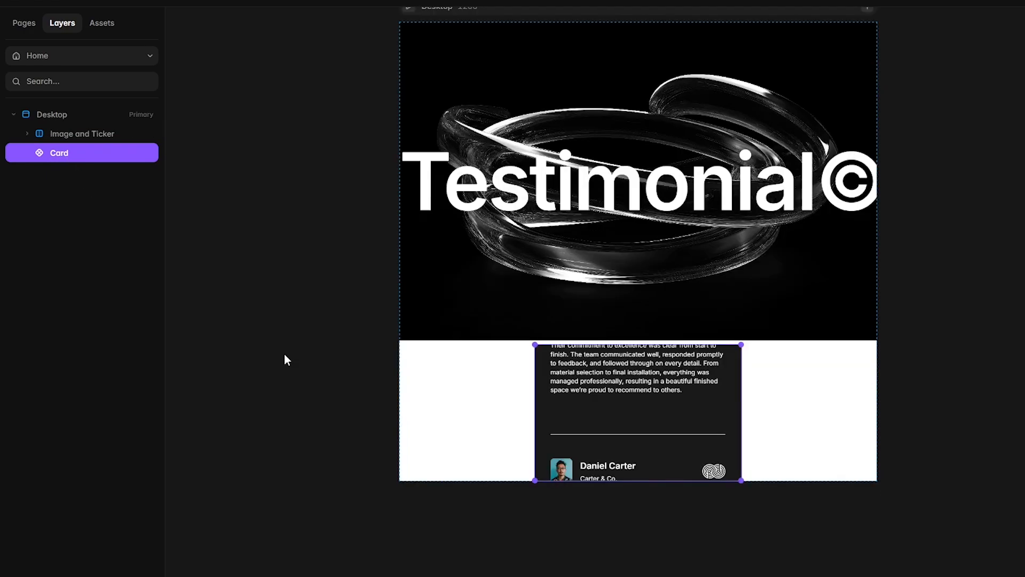
Step: Group Image and Ticker with Card in a vertical stack named "Container"
left_click(75, 133)
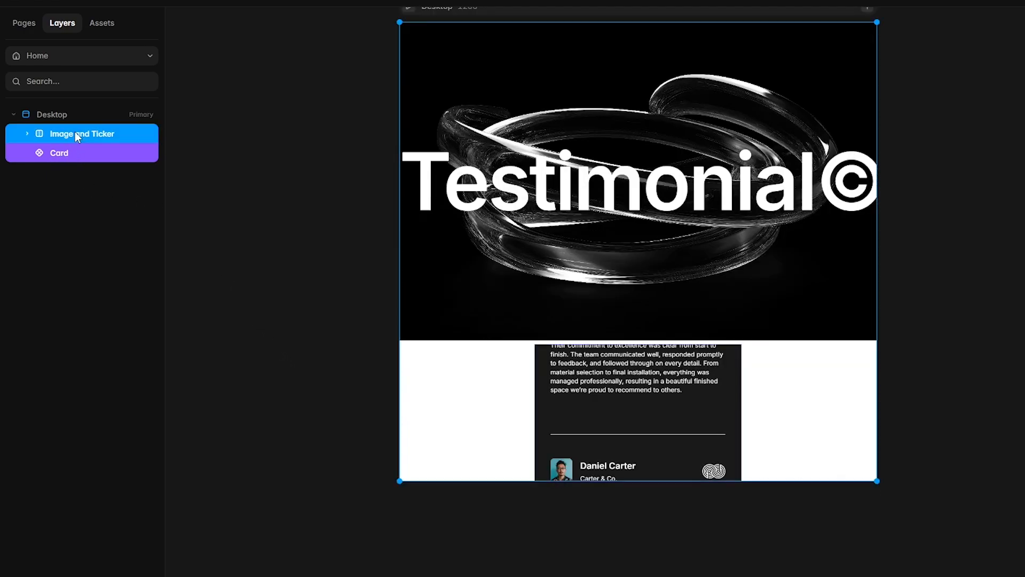
key("ctrl+Return")
double_click(75, 133)
type("Container")
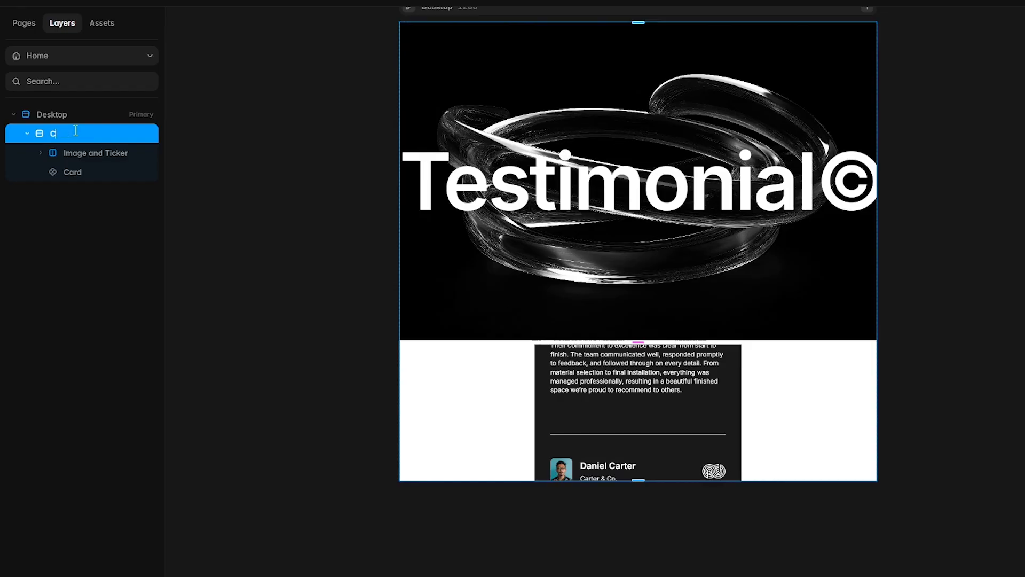
key("Return")
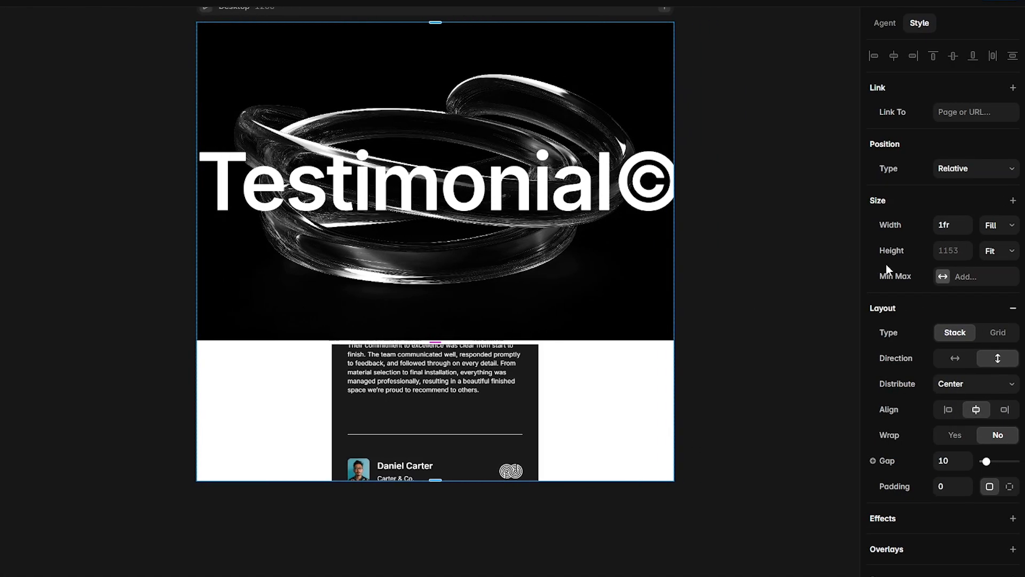
Step: Set the Container stack's height to 3000 and distribute its contents from Start
left_click(941, 251)
type("3000")
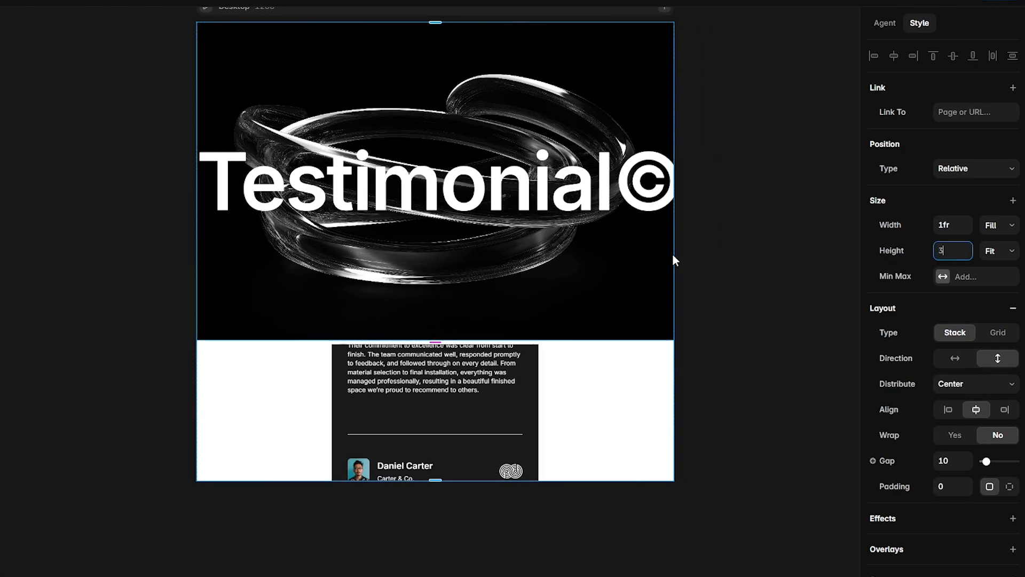
key("Return")
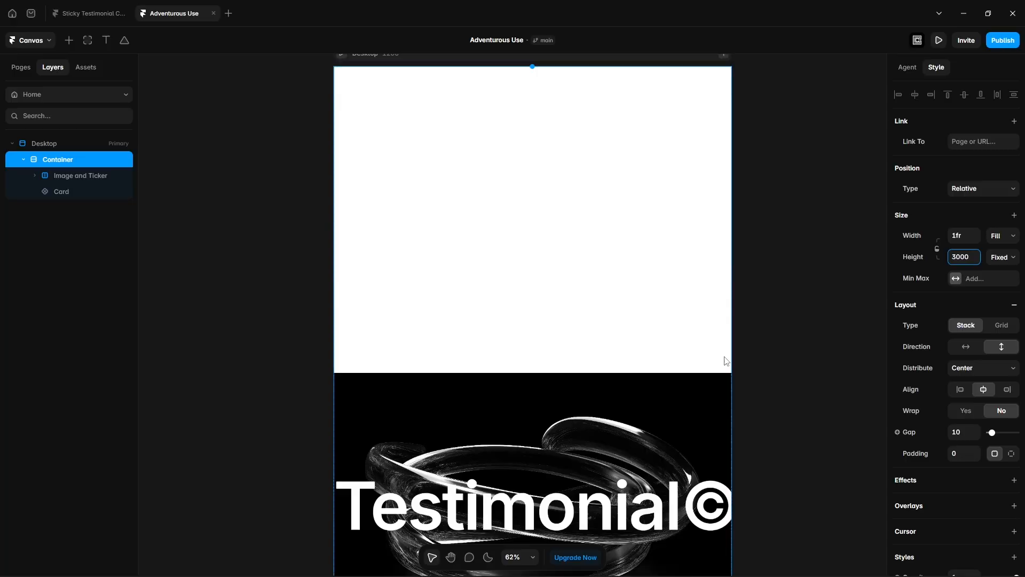
left_click(958, 372)
left_click(956, 383)
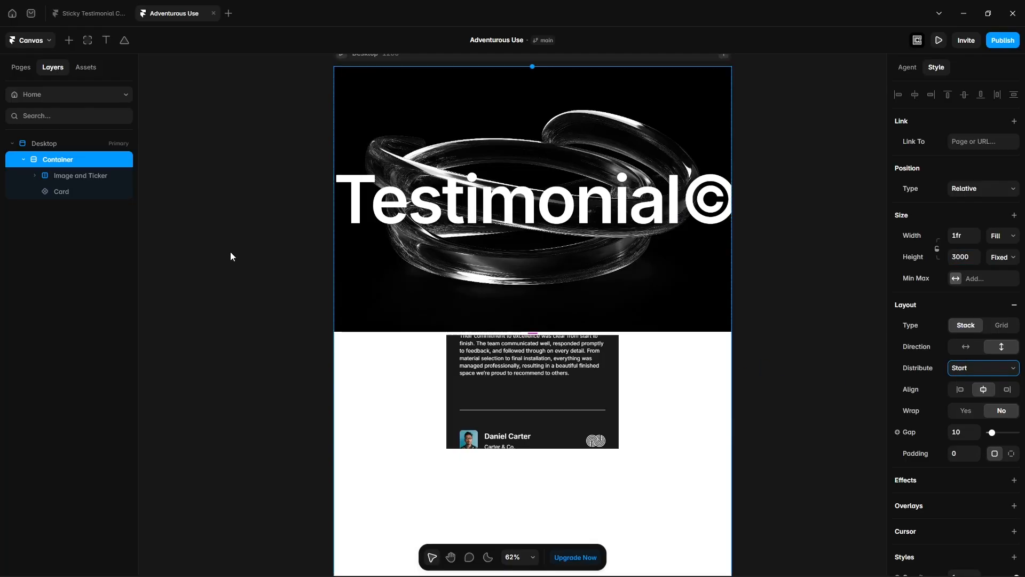
Step: Give the Card instance on the page a fixed maximum width of 520
left_click(76, 192)
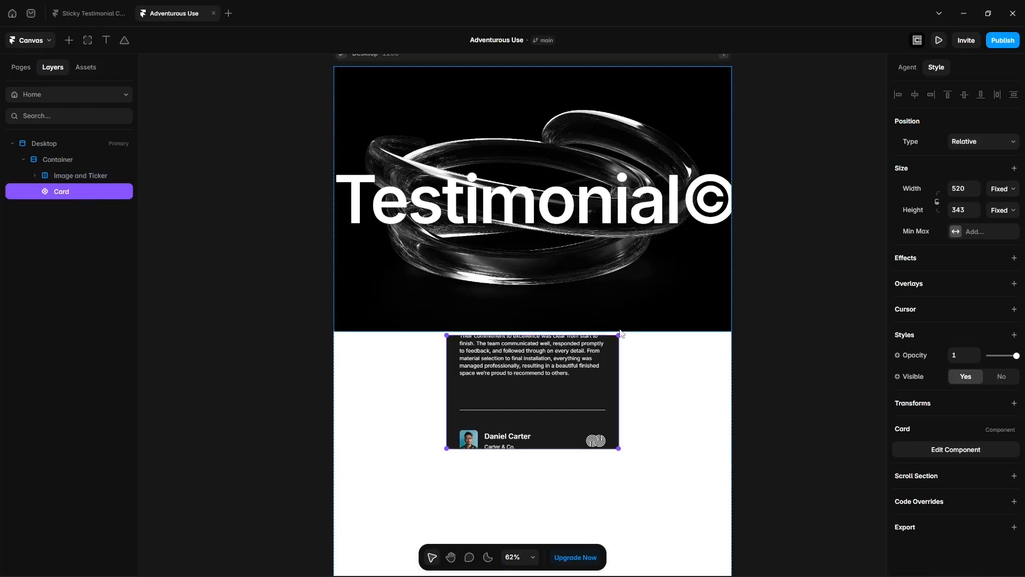
left_click(975, 232)
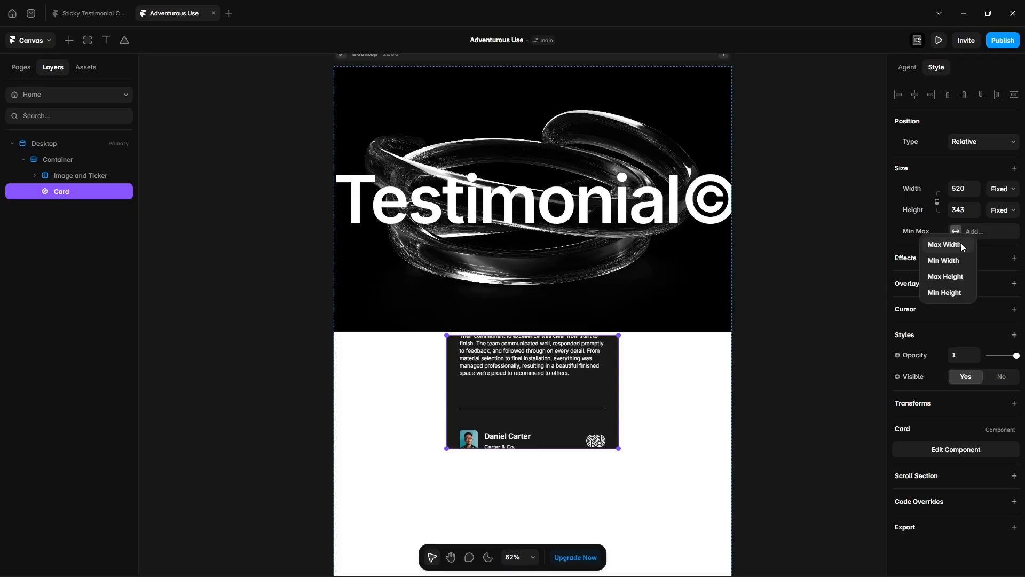
left_click(960, 244)
type("52")
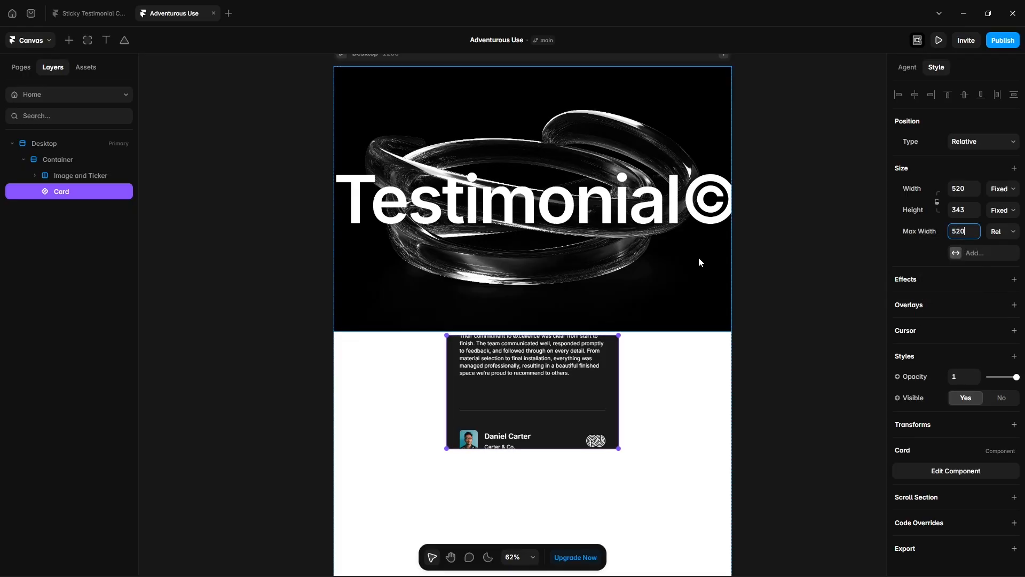
type("0")
key("Return")
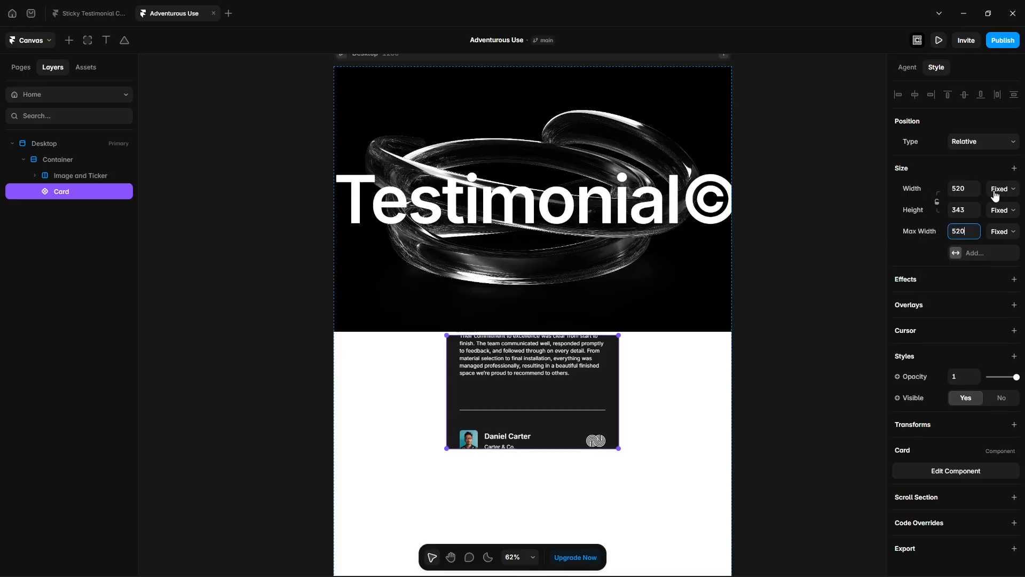
Step: Set the Card instance's width to a relative 100% and its height to Fit Content
left_click(999, 189)
left_click(1003, 216)
type("100%")
left_click(1000, 210)
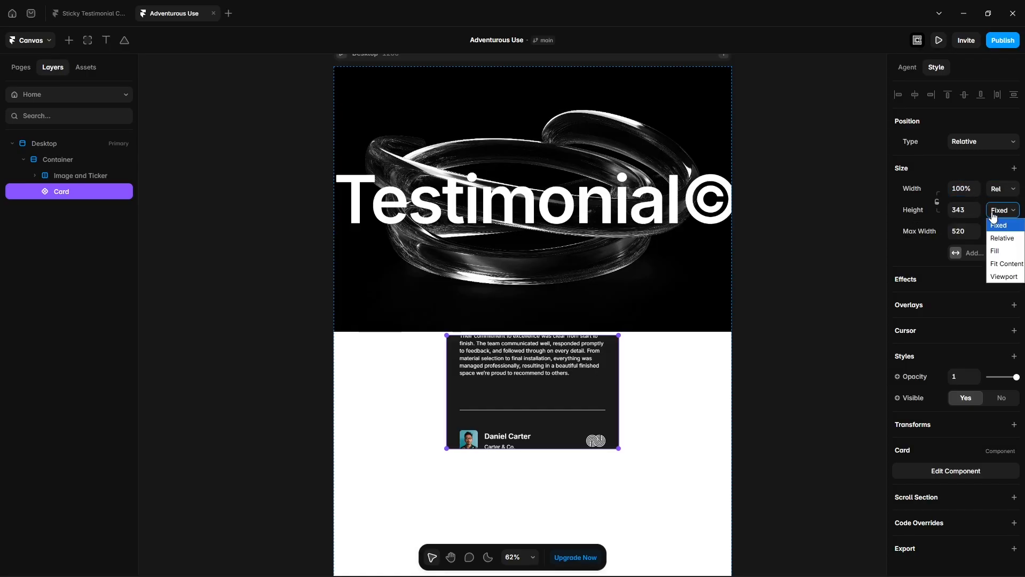
left_click(1001, 266)
Step: Change the Desktop frame's fill colour to black
left_click(56, 147)
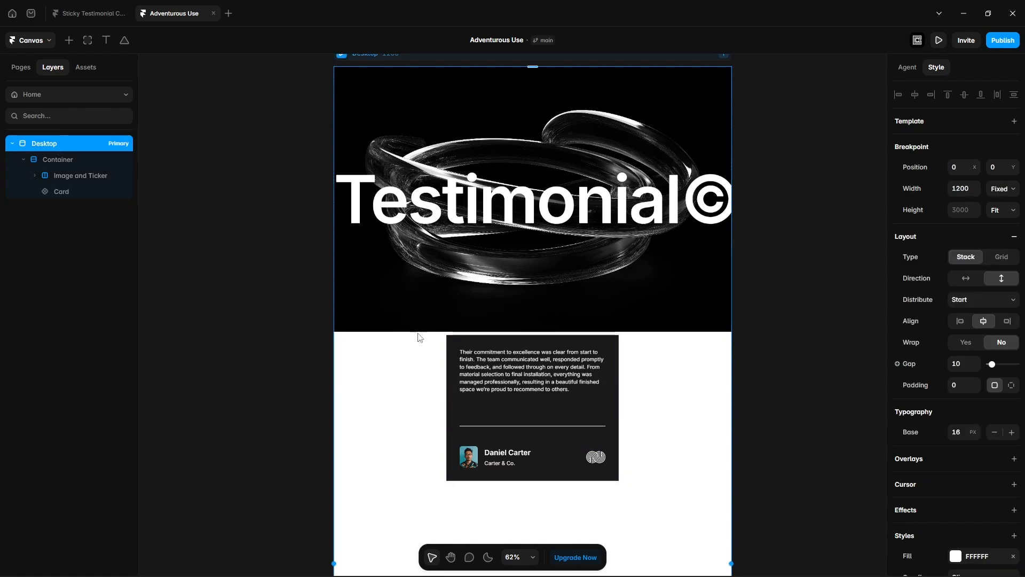
scroll(912, 435, "down", 3)
left_click(955, 416)
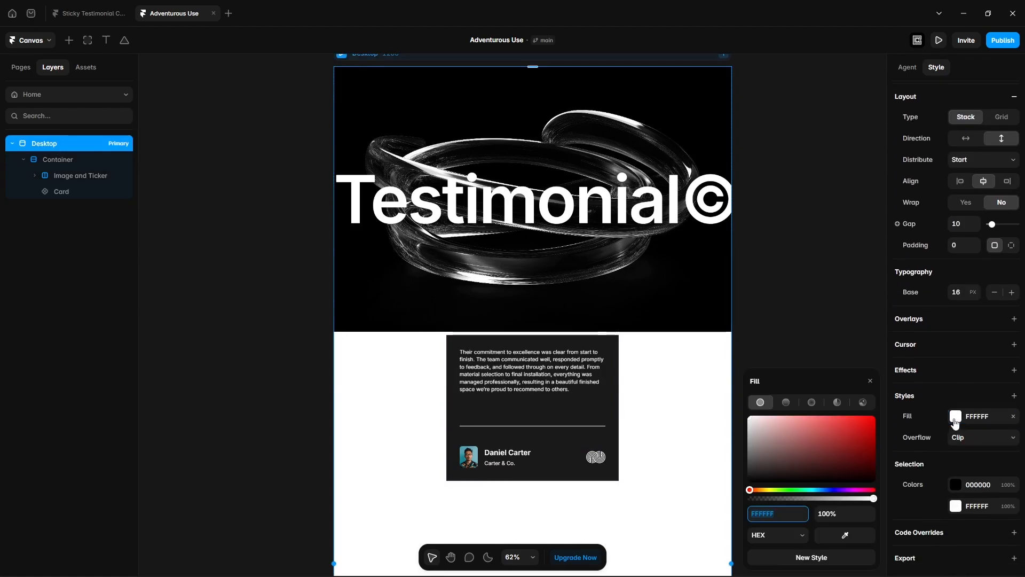
left_click(816, 445)
left_click_drag(806, 450, 720, 517)
left_click(807, 297)
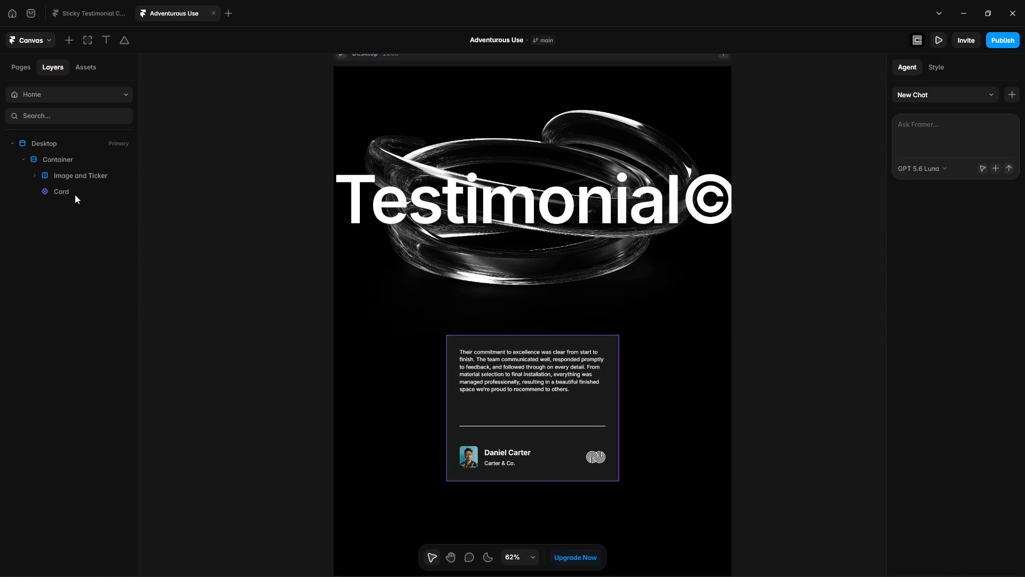
Step: Duplicate the Card instance twice inside the Container
left_click(75, 195)
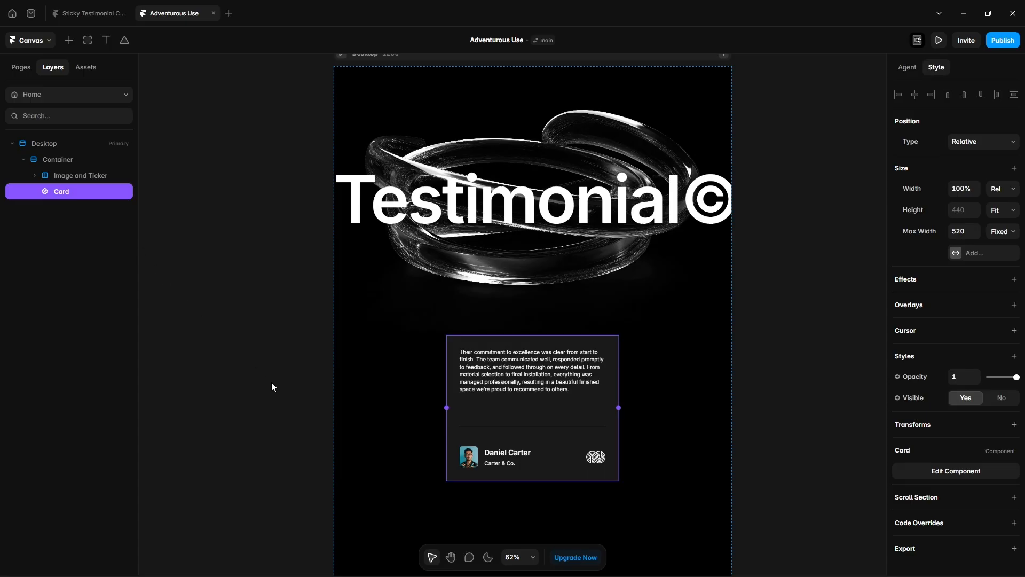
key("ctrl+d")
key("ctrl+d")
scroll(274, 379, "down", 4)
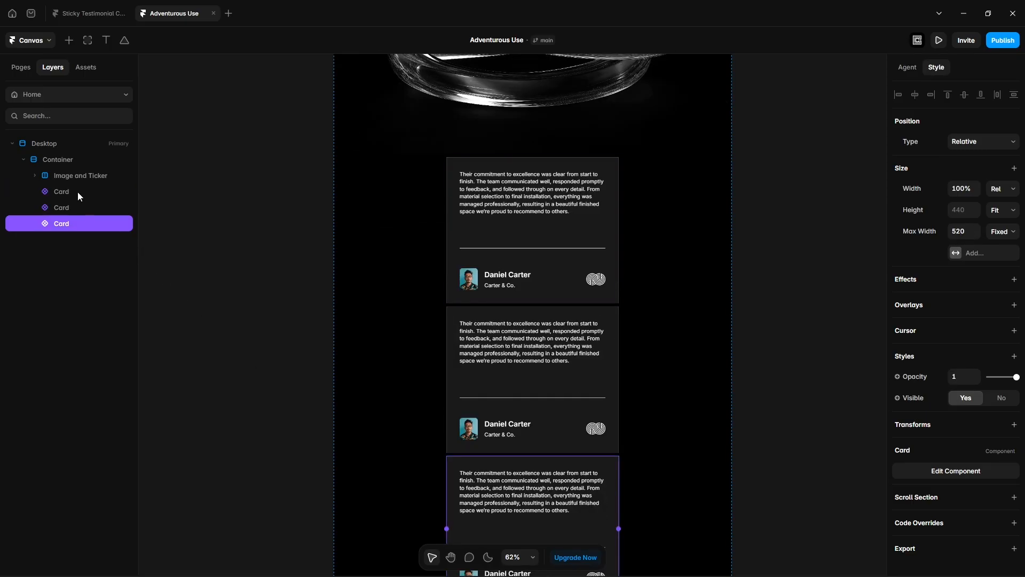
Step: Group the three Card instances in a stack named "All Card"
left_click(78, 191, "shift")
key("shift+a")
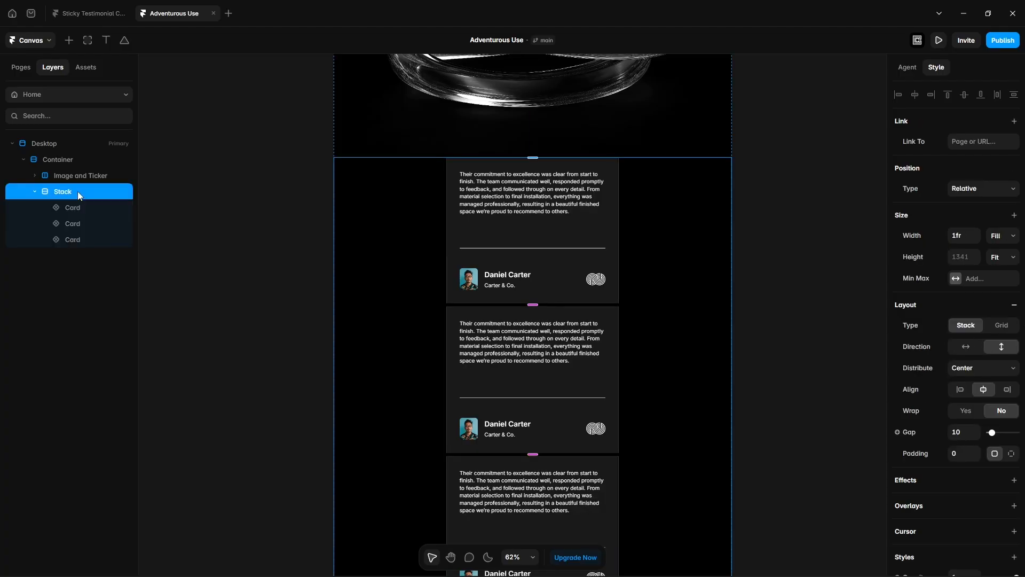
type("All Card")
key("Return")
left_click(235, 238)
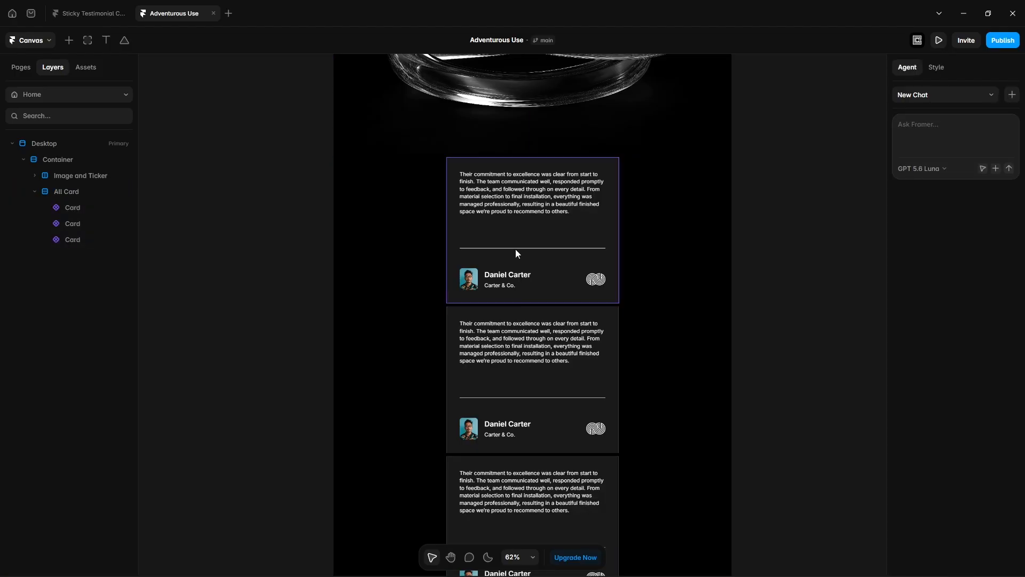
Step: Open the Card component for editing and create a plain text variable named "Paragraph" for the testimonial text's content
left_click(532, 364)
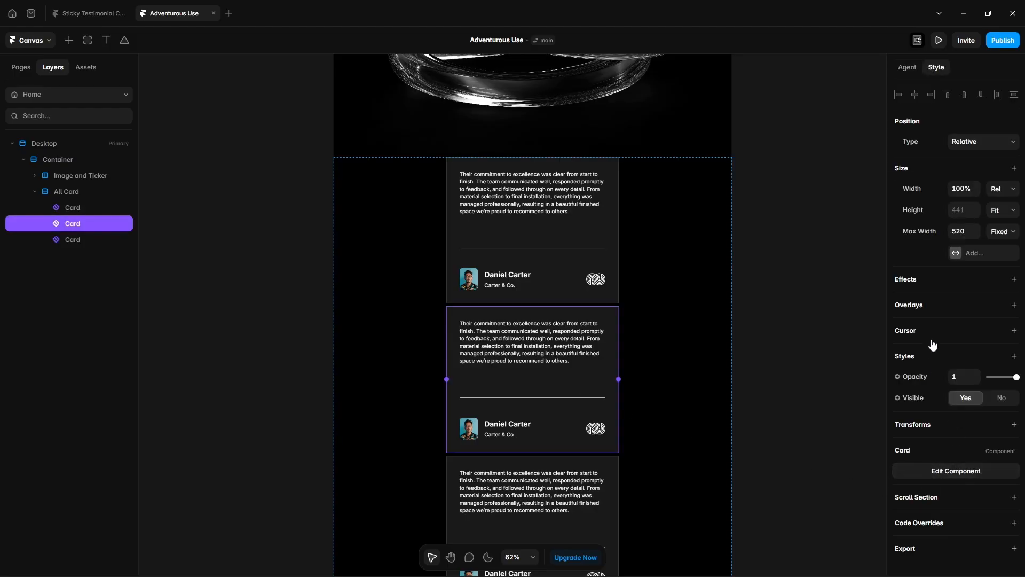
double_click(522, 359)
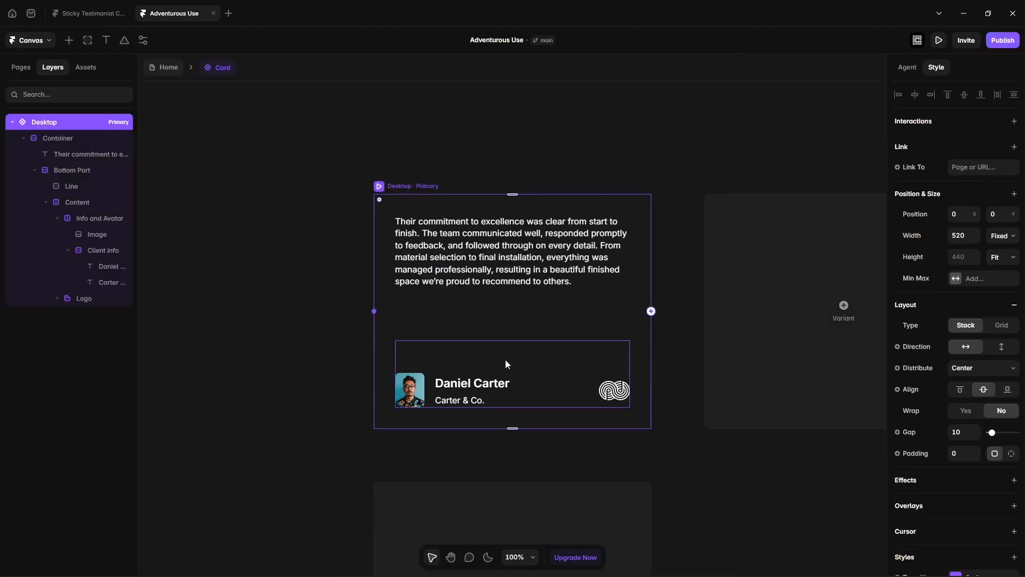
left_click(507, 270)
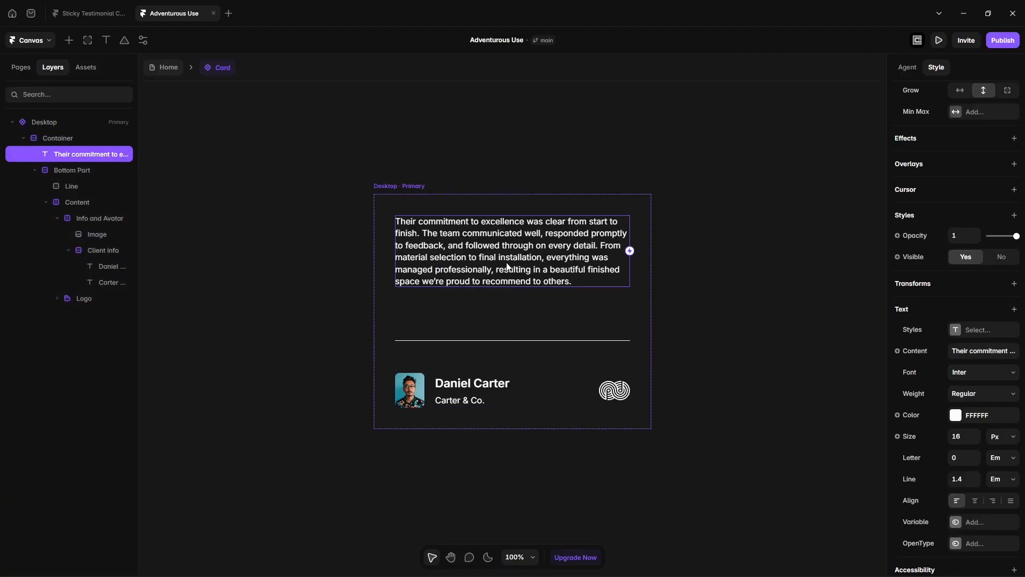
left_click(899, 353)
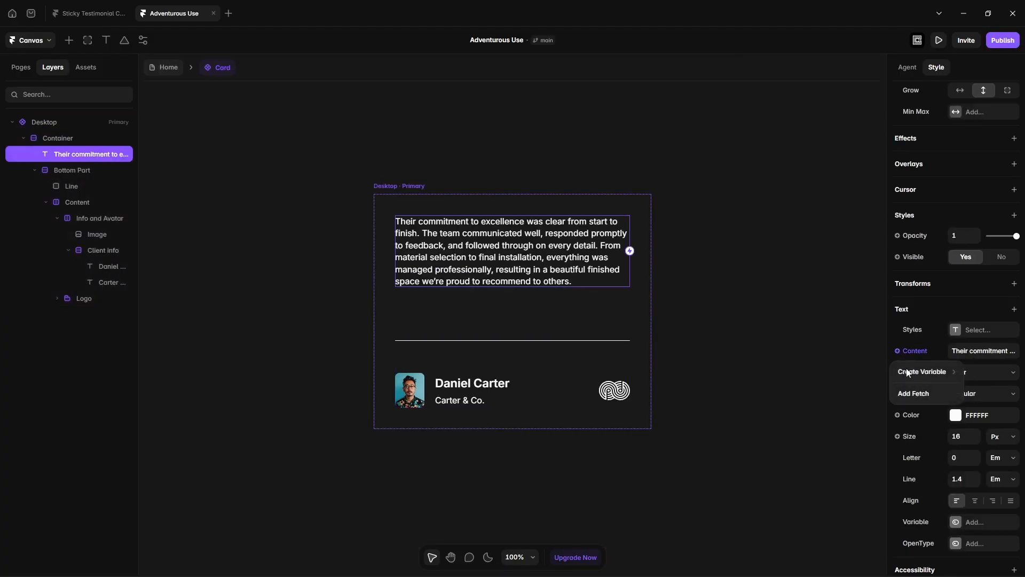
mouse_move(908, 369)
left_click(865, 370)
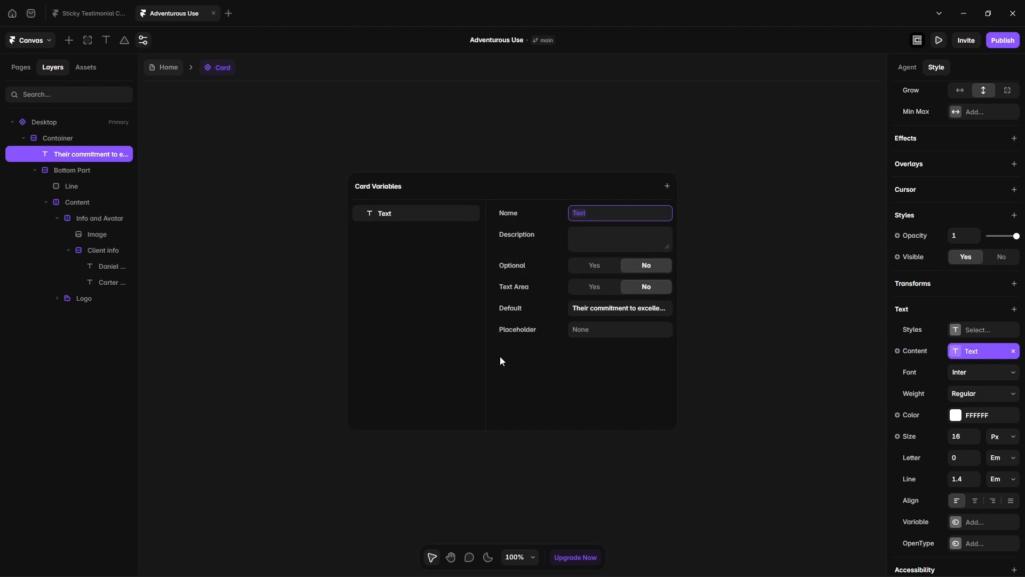
type("Paragraph")
left_click(286, 434)
left_click(286, 435)
Step: Create a plain text variable named "Client Name" for the content of the client's name text
left_click(473, 385)
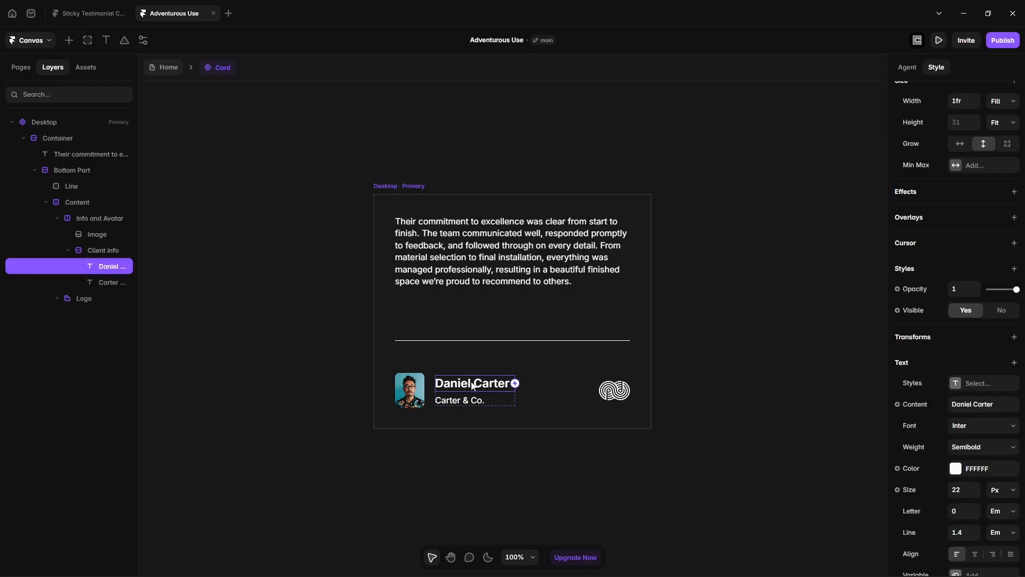
left_click(897, 404)
mouse_move(914, 424)
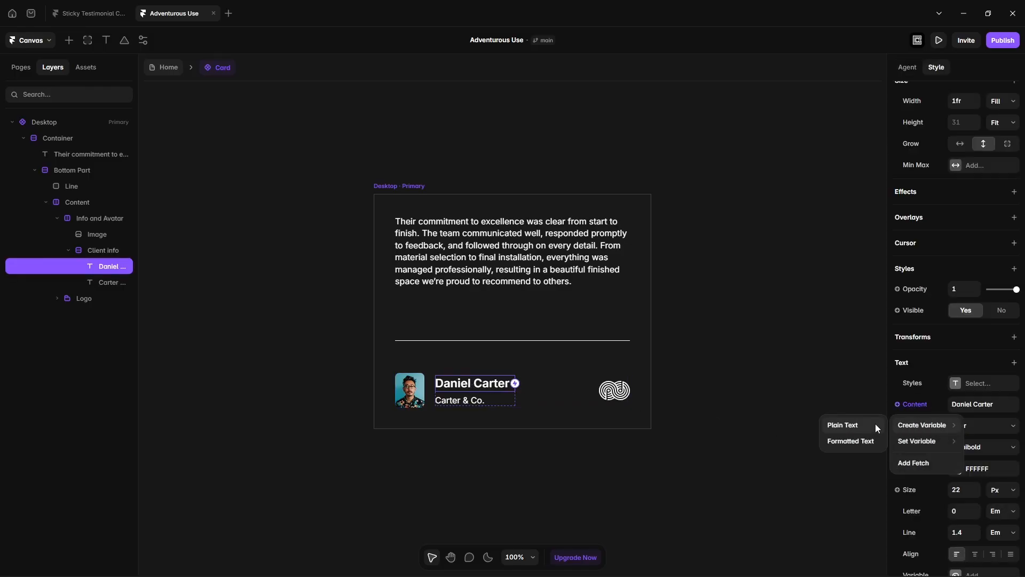
left_click(867, 424)
type("Client Name")
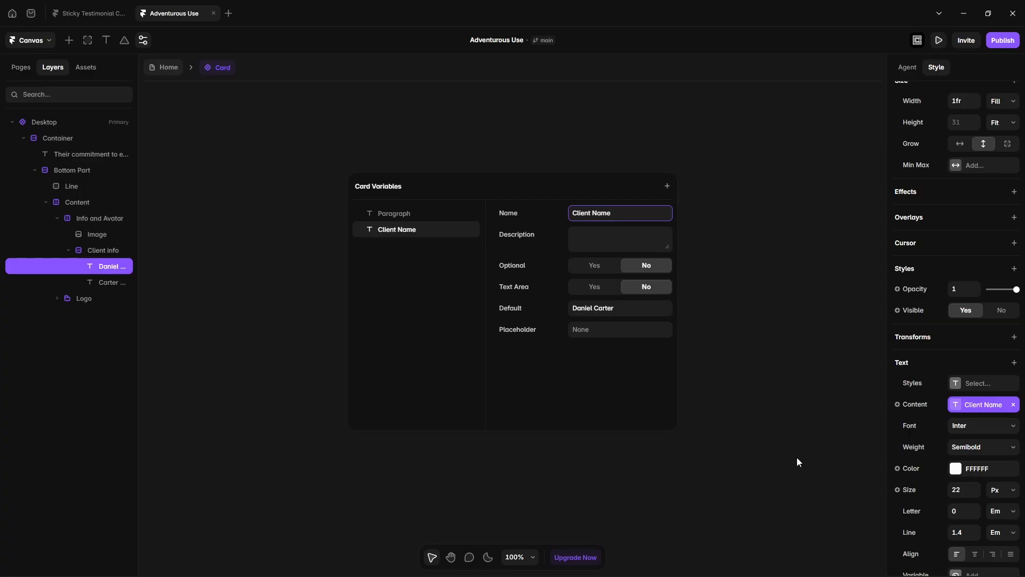
left_click(689, 532)
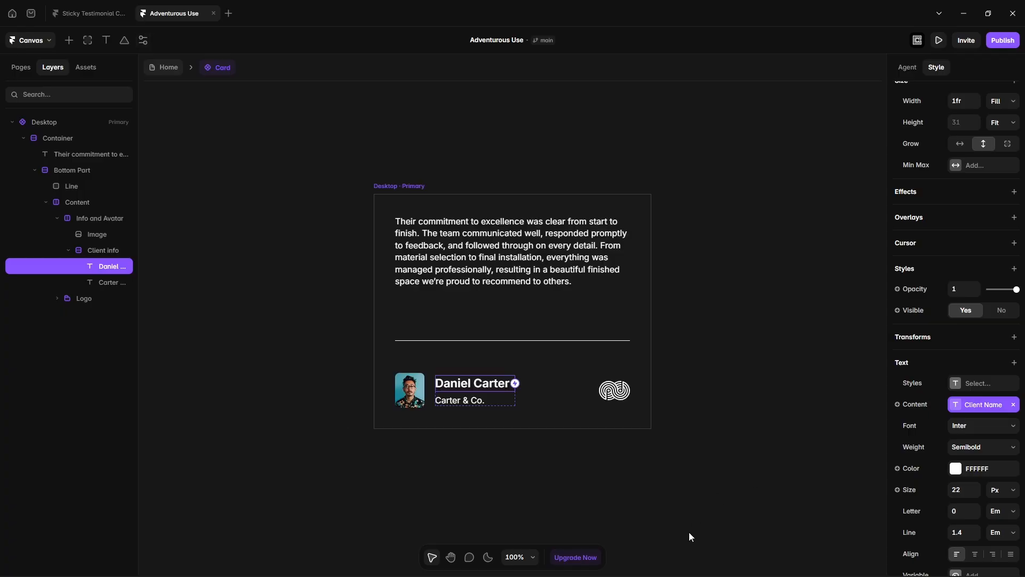
Step: Create a plain text variable named "Company" for the content of the company text beneath the client's name
left_click(454, 403)
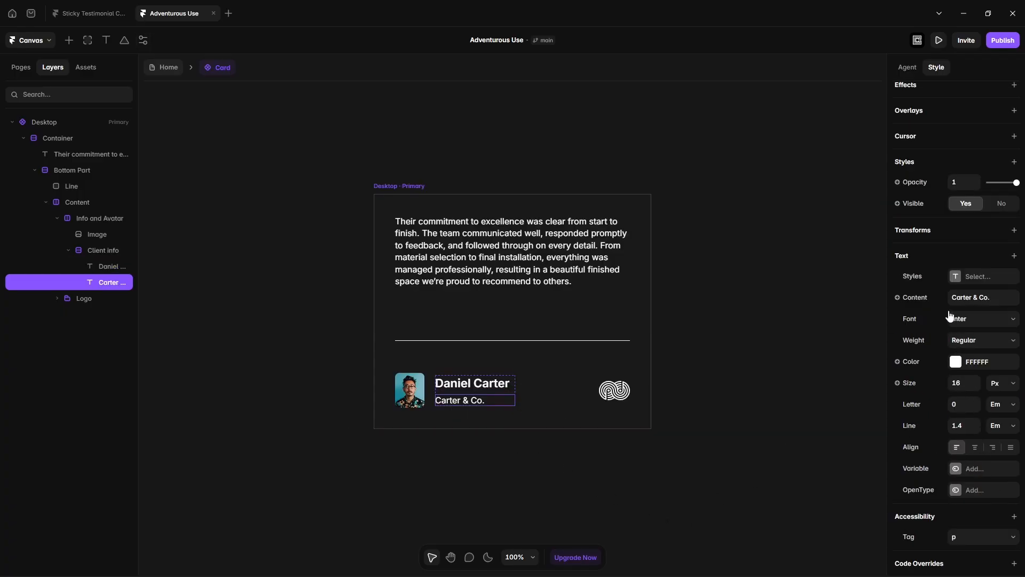
left_click(908, 298)
mouse_move(909, 319)
left_click(842, 318)
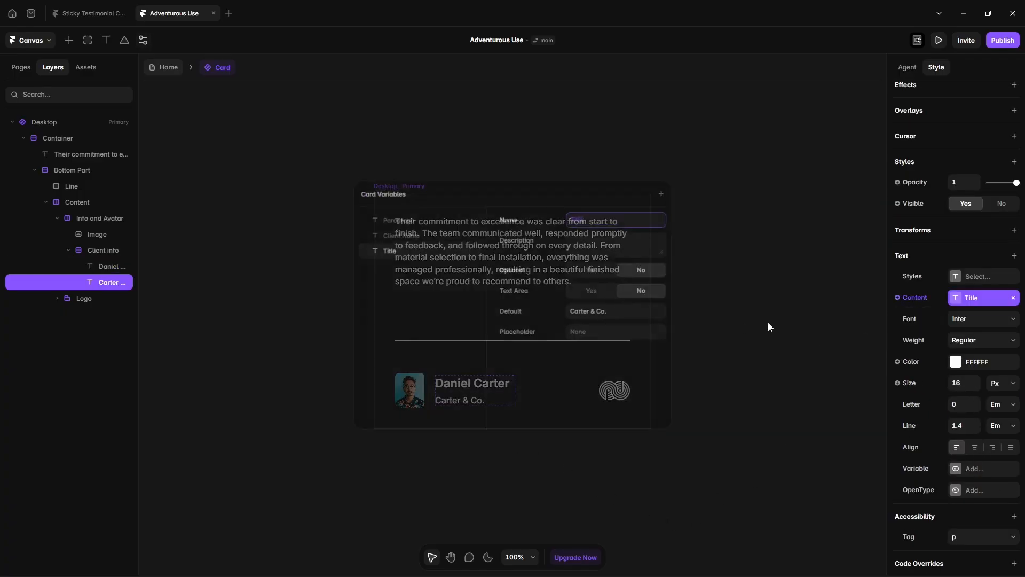
type("Compony")
left_click(709, 414)
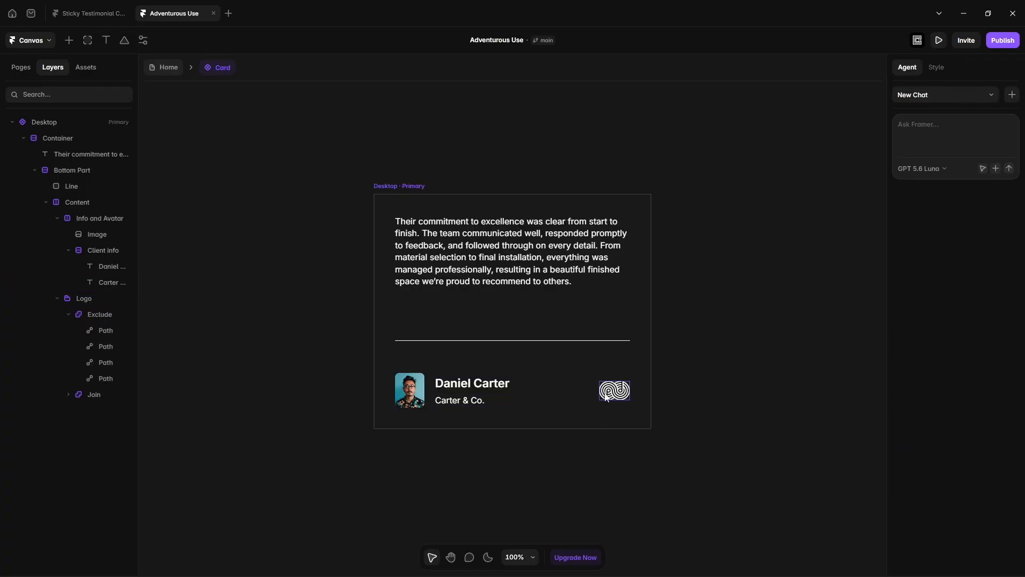
Step: Delete the card's vector logo, download the same logo as PNG from Logoipsum, and add the image to the card
left_click(605, 396)
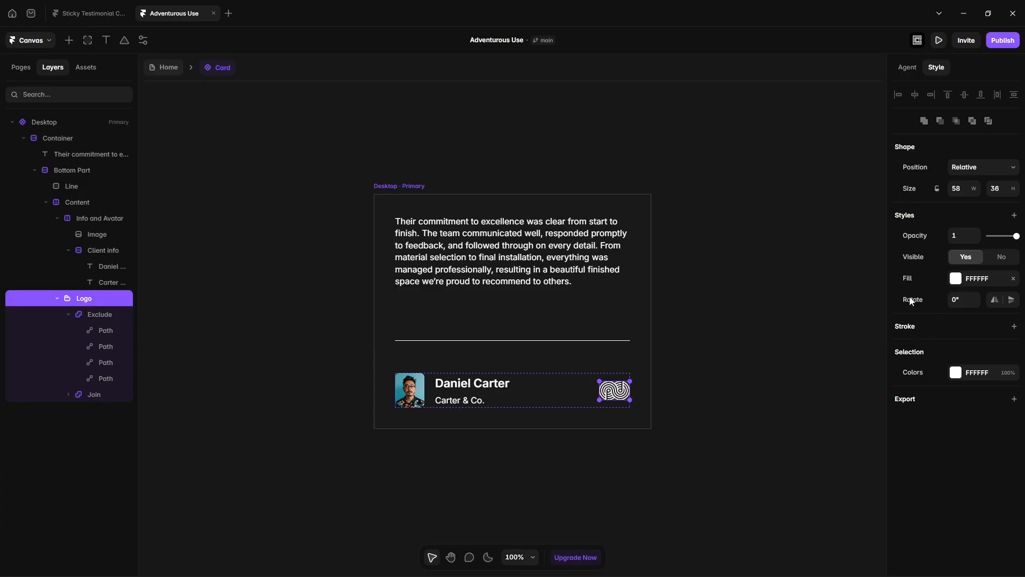
left_click(734, 441)
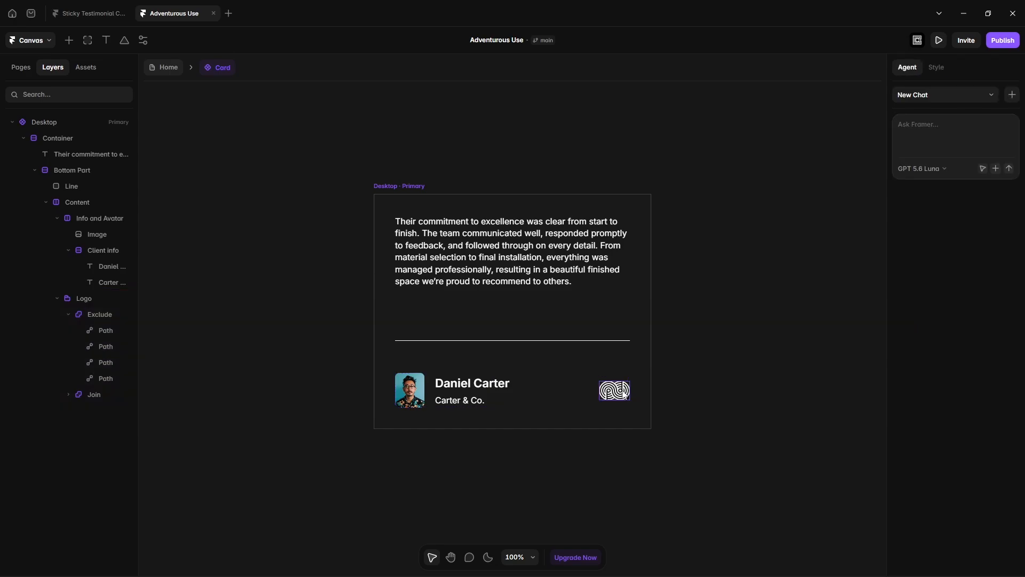
left_click(623, 393)
key("Delete")
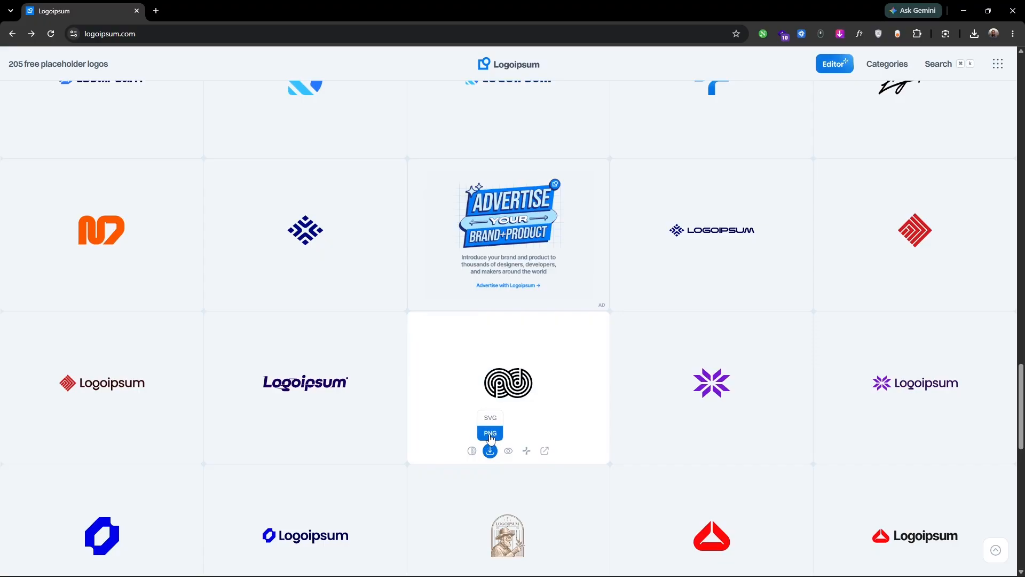
left_click(491, 433)
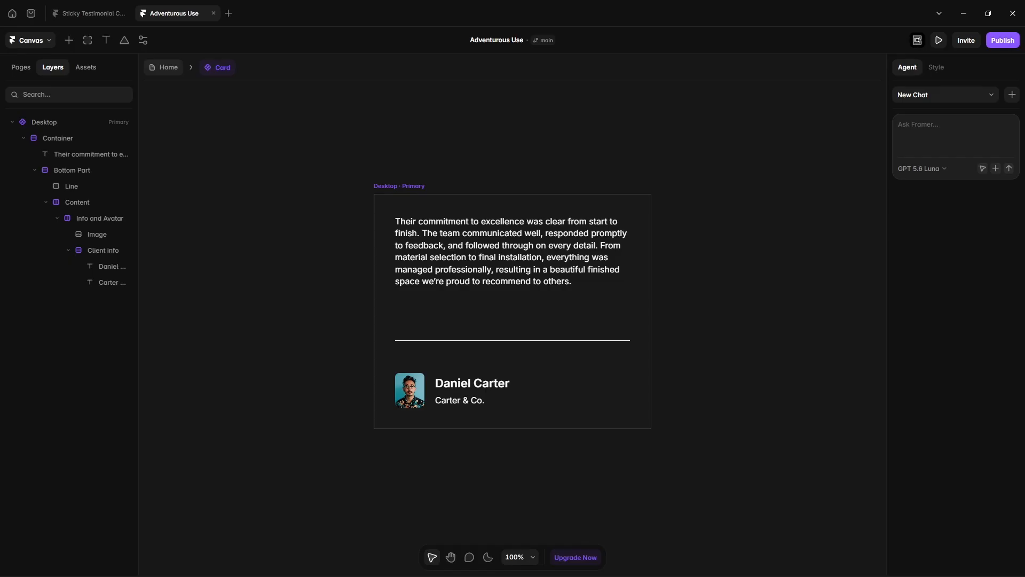
left_click_drag(714, 340, 588, 416)
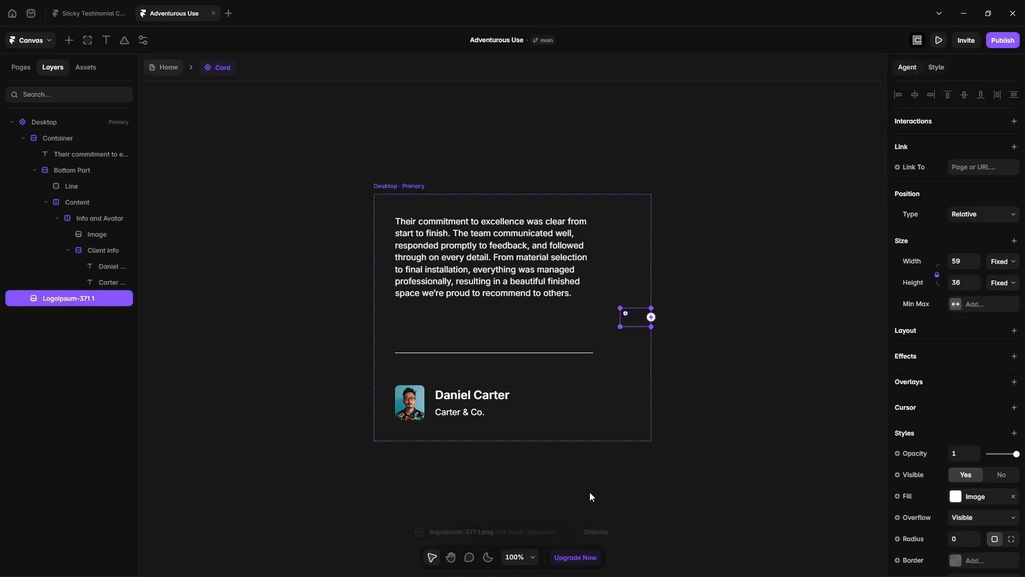
Step: Move the logo image layer into the Content stack, after Info and Avatar
left_click(69, 250)
left_click(58, 218)
left_click_drag(64, 234, 102, 218)
left_click(59, 218)
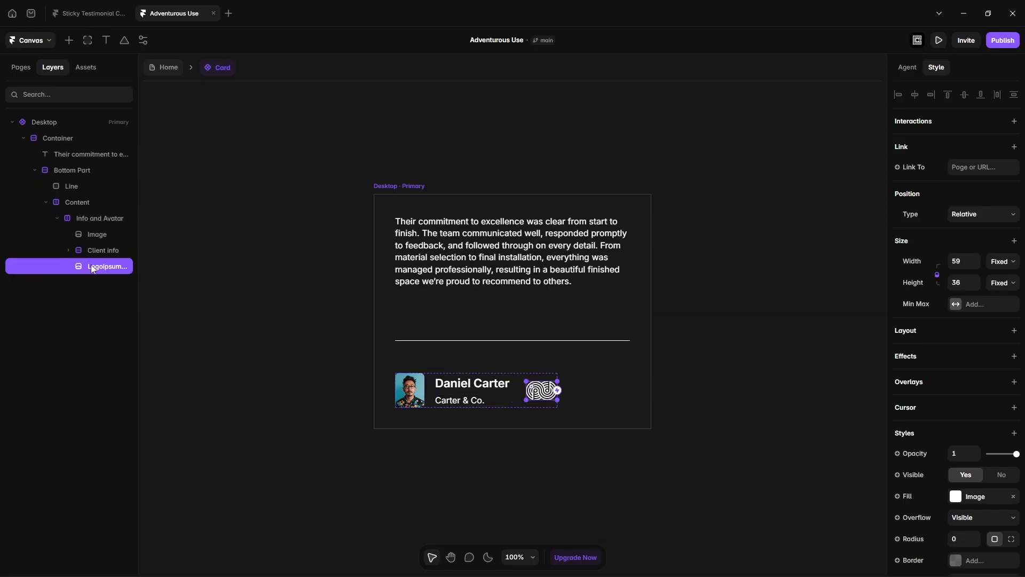
left_click_drag(92, 264, 88, 241)
left_click(57, 234)
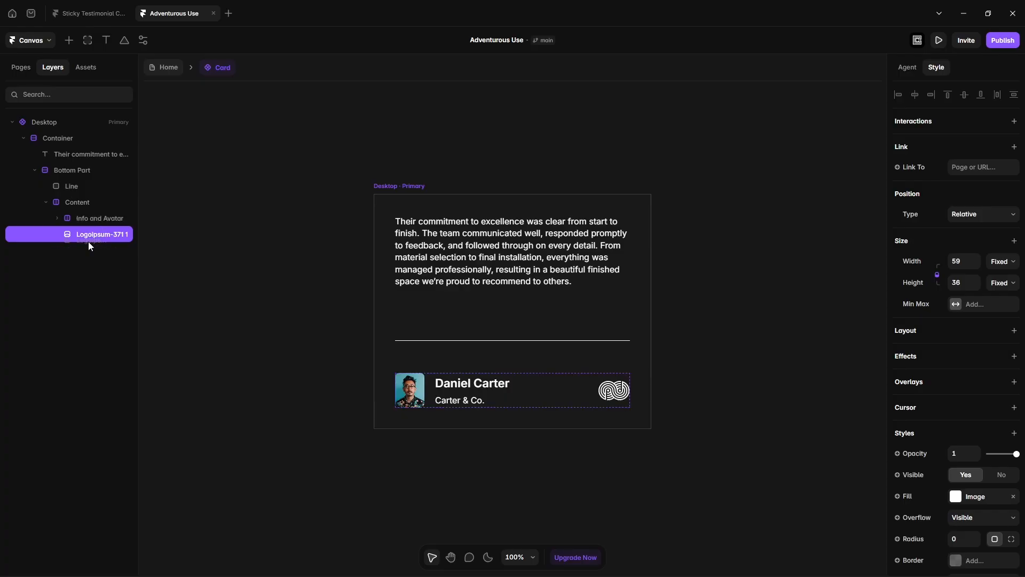
Step: Create an image variable named "Logo" for the logo image's fill
left_click(248, 363)
left_click(615, 396)
left_click(899, 495)
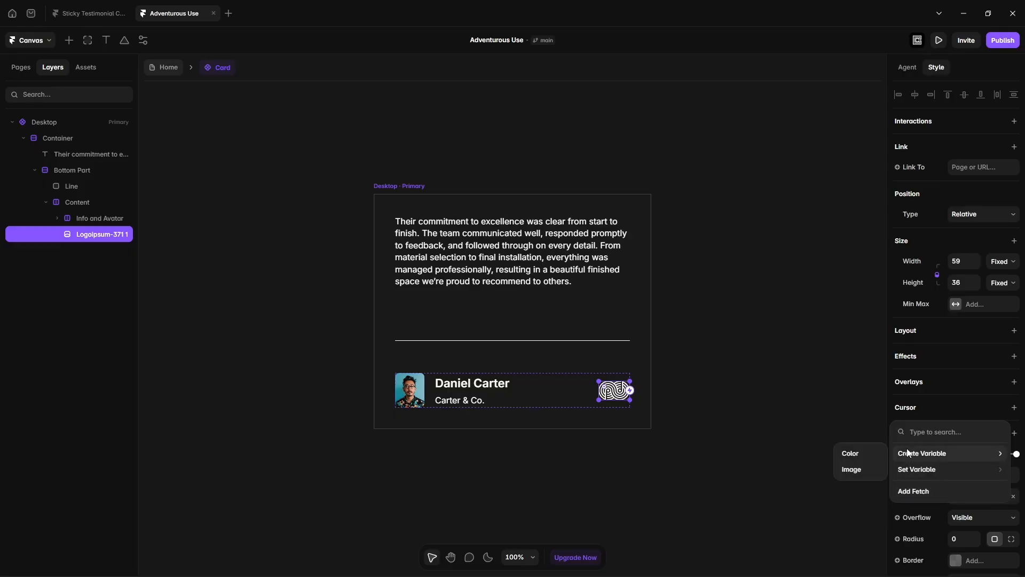
mouse_move(890, 452)
left_click(849, 467)
type("Logo")
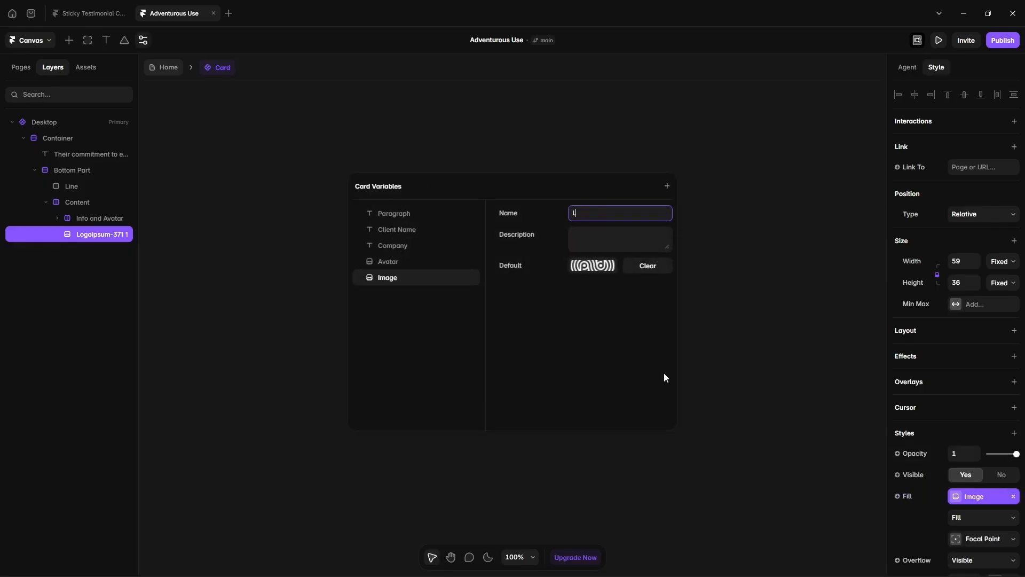
left_click(723, 427)
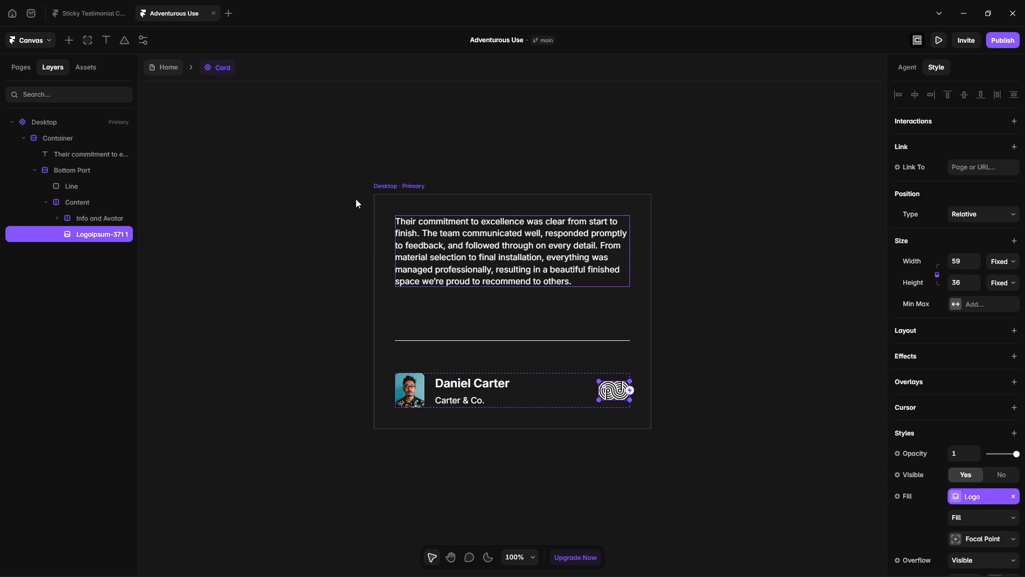
Step: Return to the Home page and replace the second card's Paragraph with the copied testimonial starting "We were impressed by the professionalism"
left_click(167, 70)
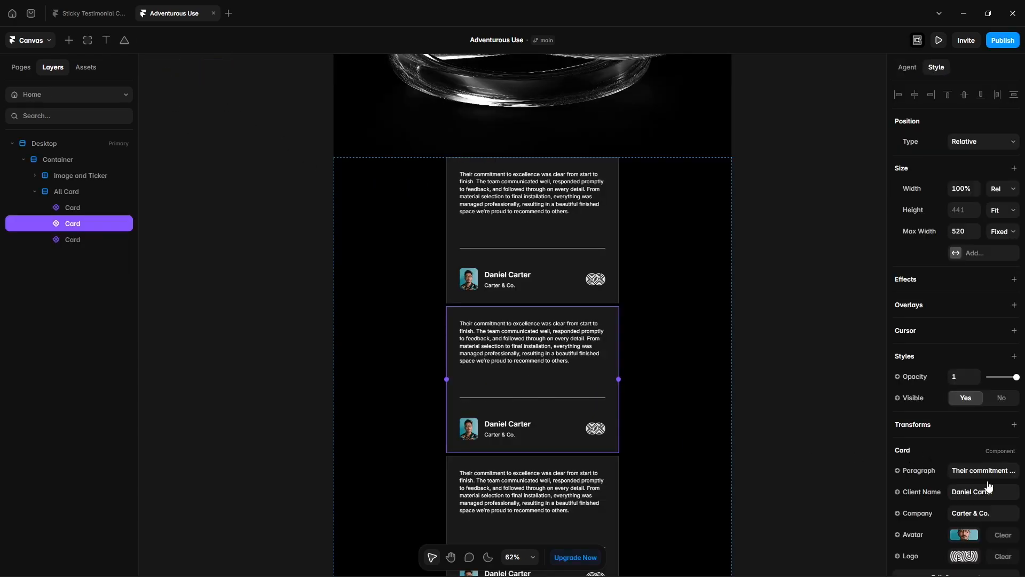
left_click(968, 467)
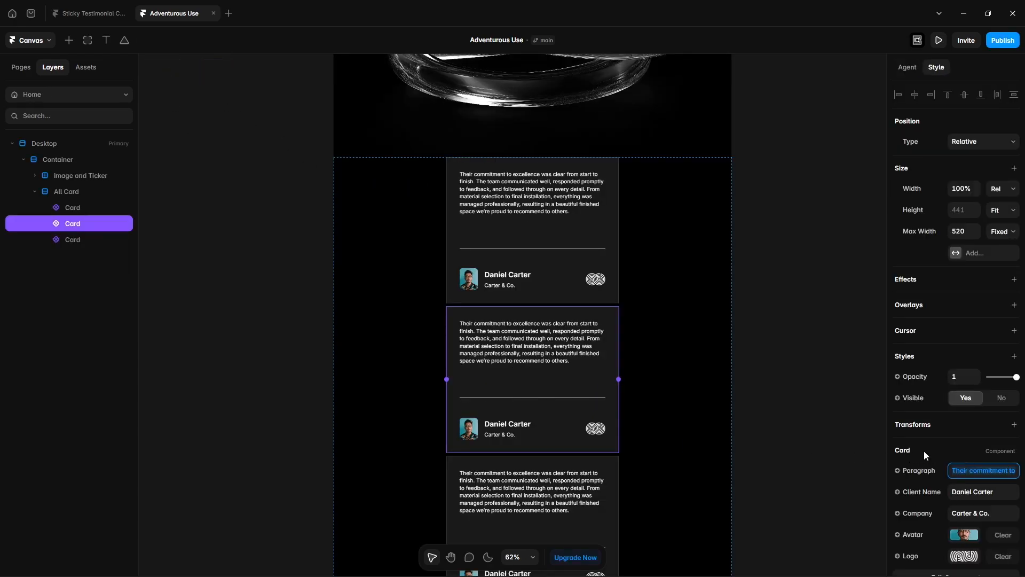
key("ctrl+v")
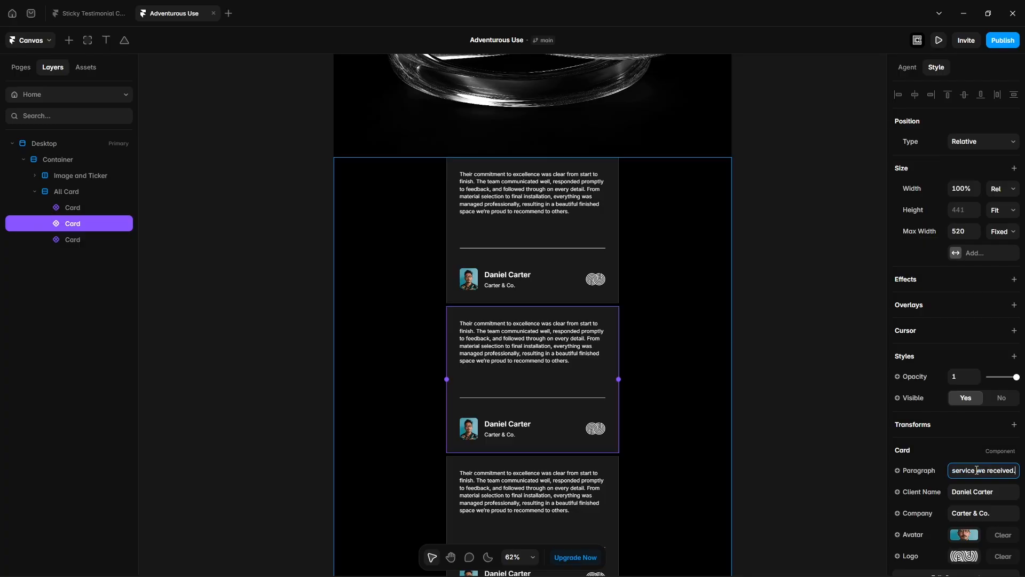
Step: Enter the client's full name for the second card and set its Company to "Wilson & Co."
left_click(974, 490)
type("James Wilson")
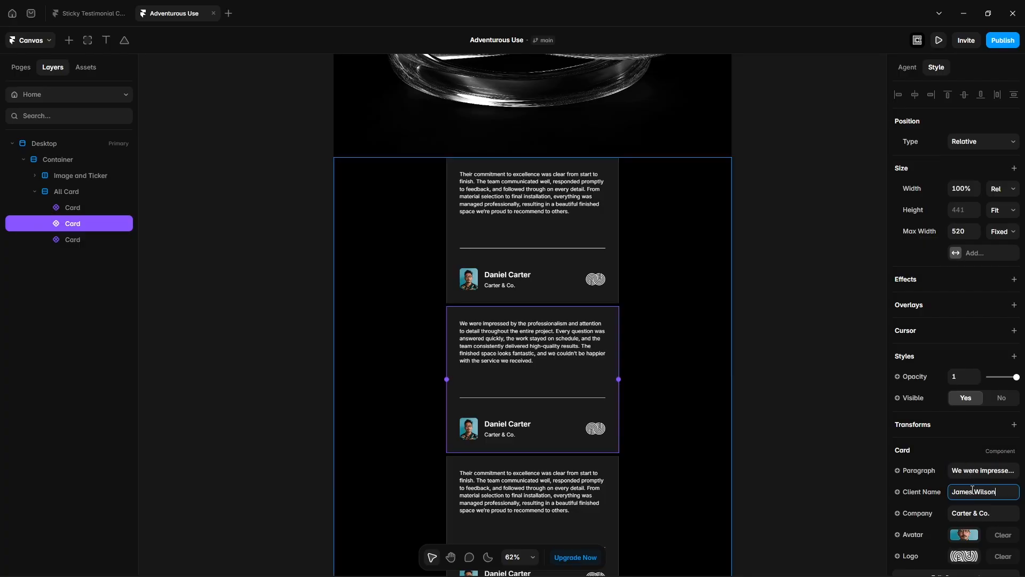
key("Return")
left_click(975, 511)
type("Wilson & Co.")
key("Return")
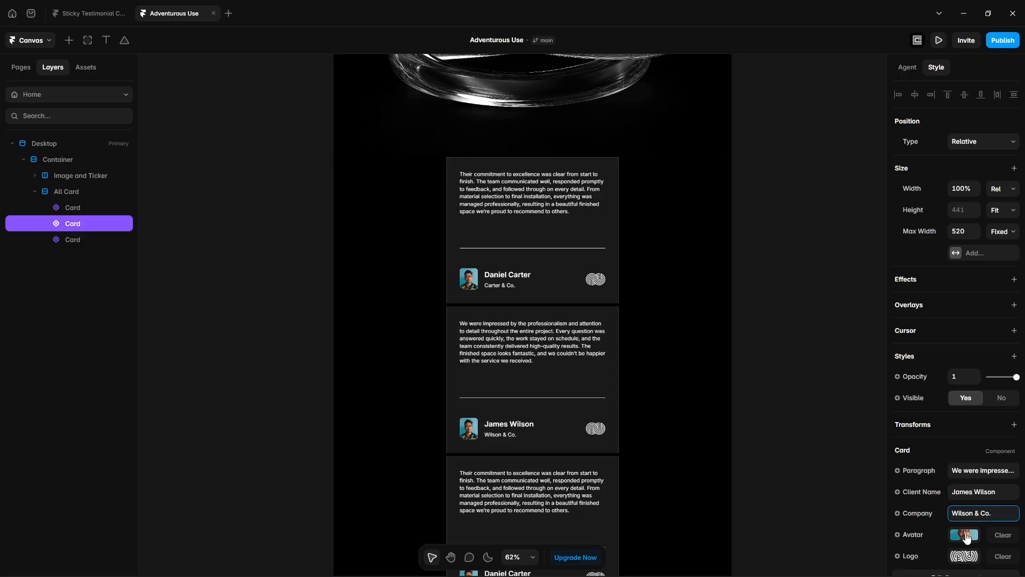
Step: Replace the second card's Avatar and Logo images with a new client portrait and a different company logo
left_click(966, 536)
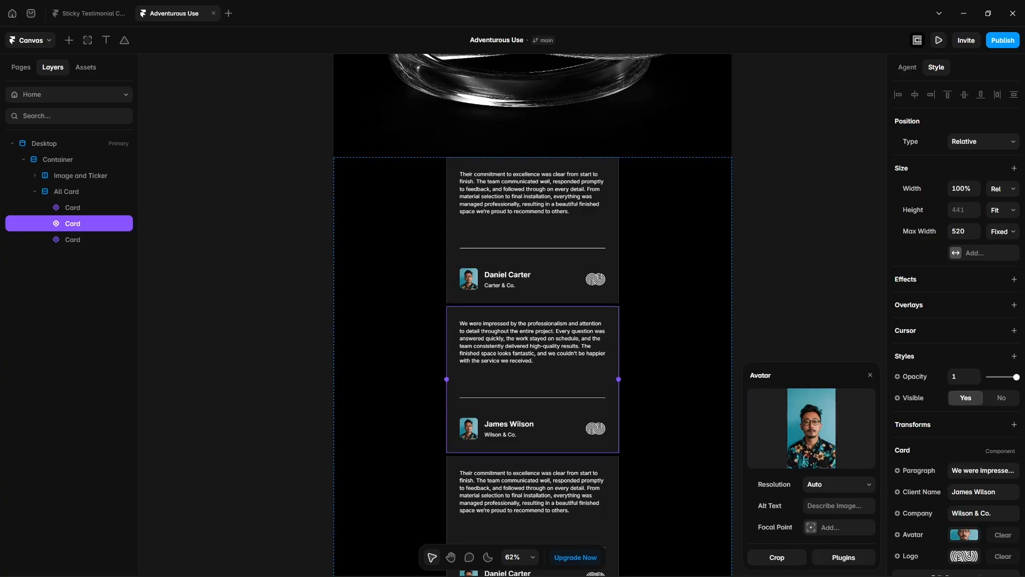
left_click_drag(843, 379, 804, 417)
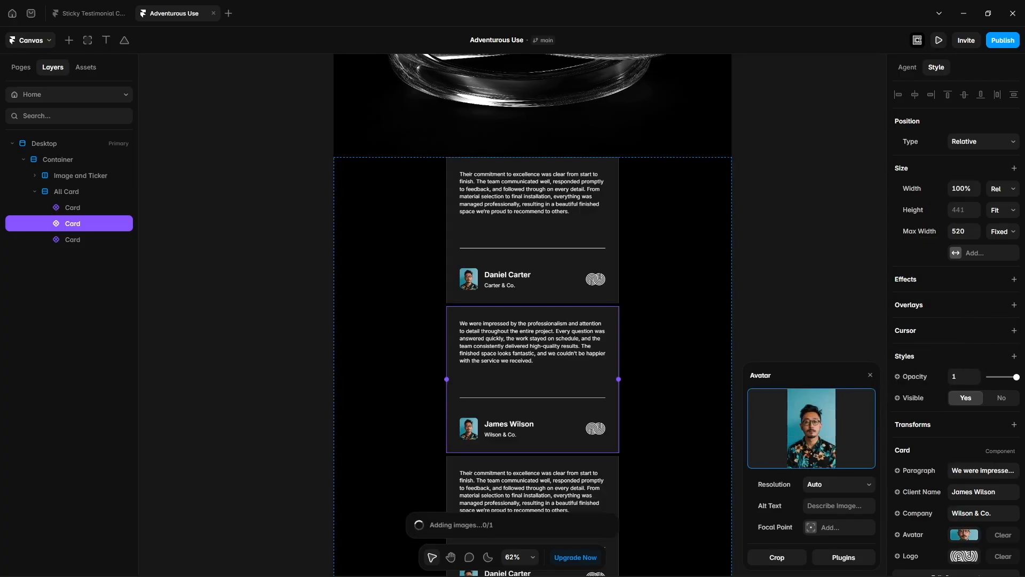
left_click(963, 556)
left_click_drag(843, 378, 800, 427)
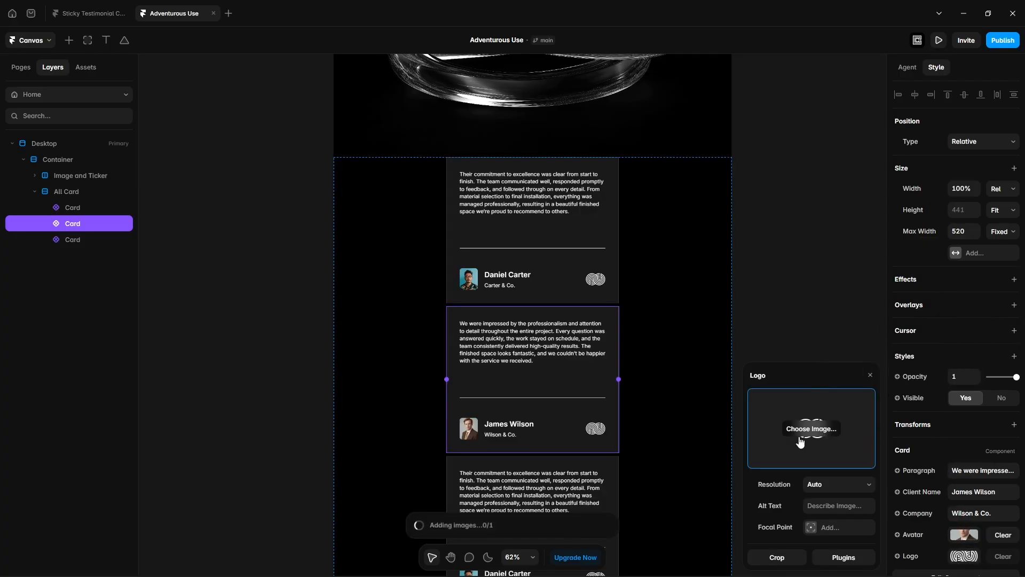
Step: Fill the third card with the testimonial starting "The entire experience was smooth", the client's full name, Company "Cooper Group", and new avatar and logo images
scroll(639, 386, "down", 2)
left_click(506, 394)
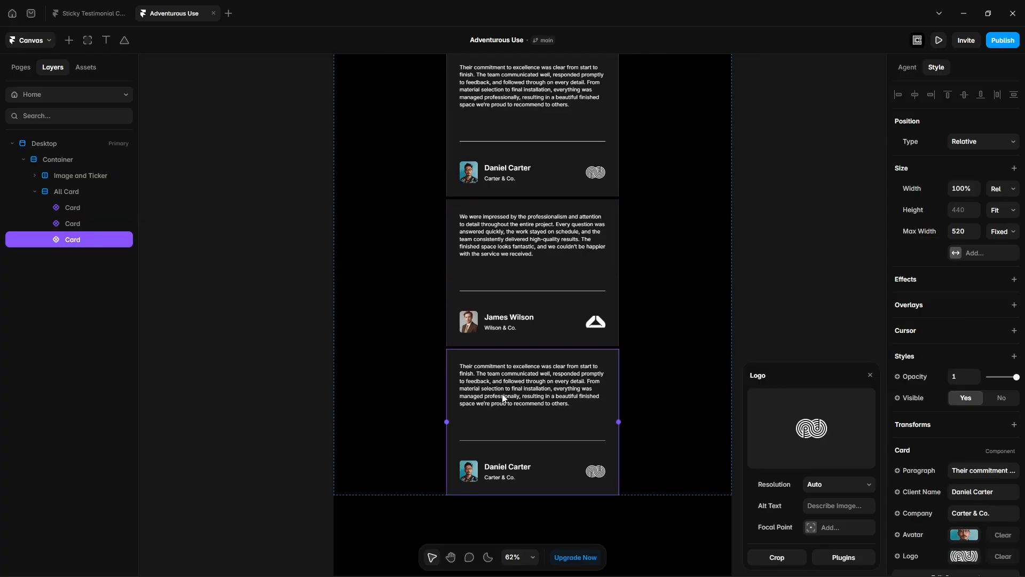
left_click(300, 427)
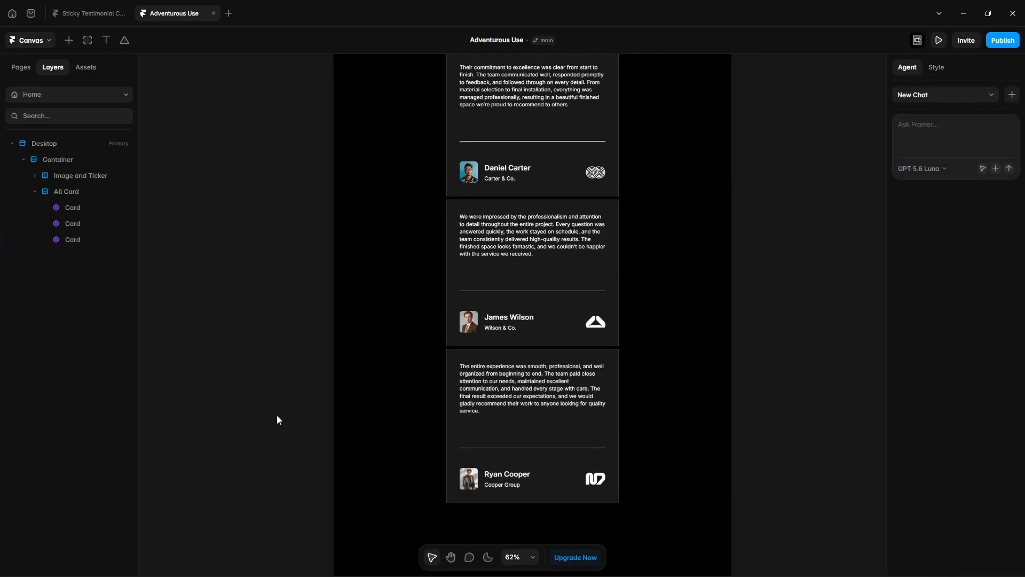
Step: Change the position type of all three cards in All Card to Absolute
scroll(283, 409, "up", 5)
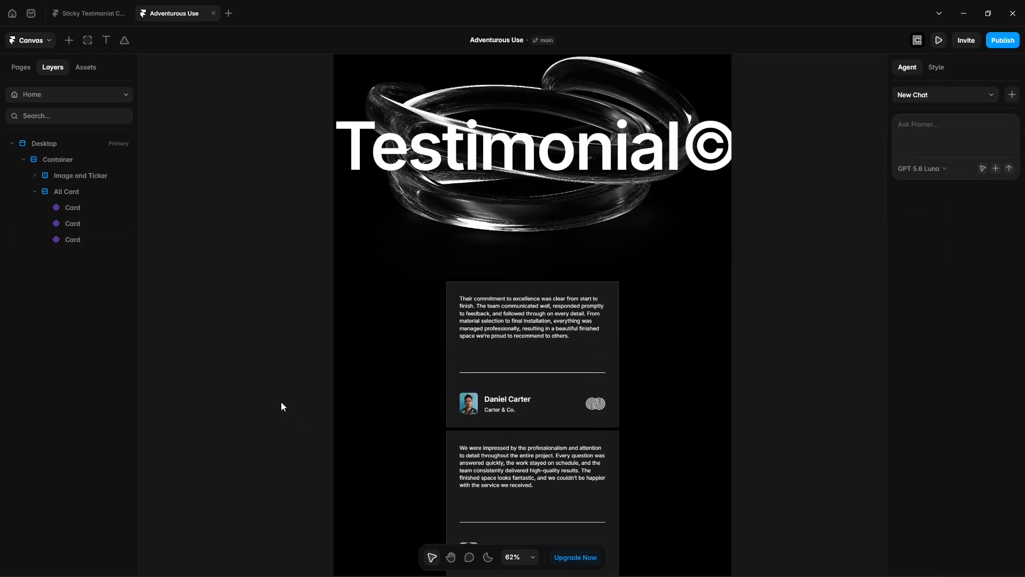
left_click(83, 210)
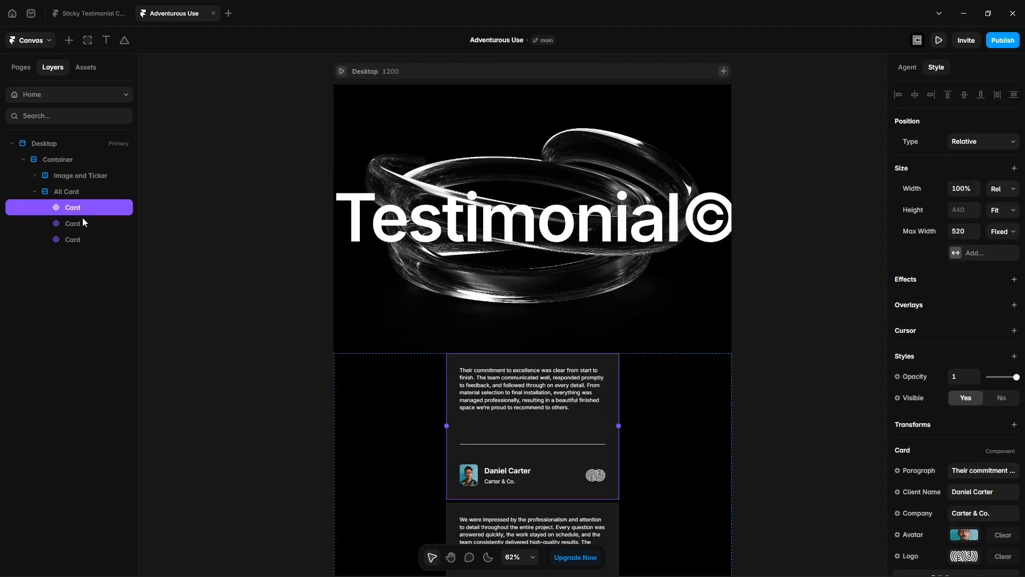
left_click(82, 238, "shift")
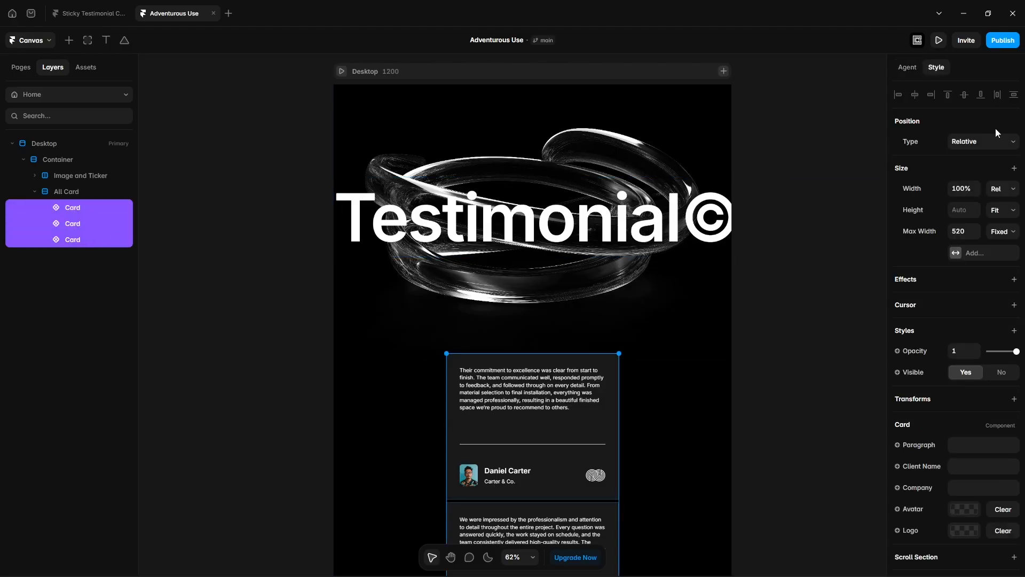
left_click(959, 142)
left_click(964, 157)
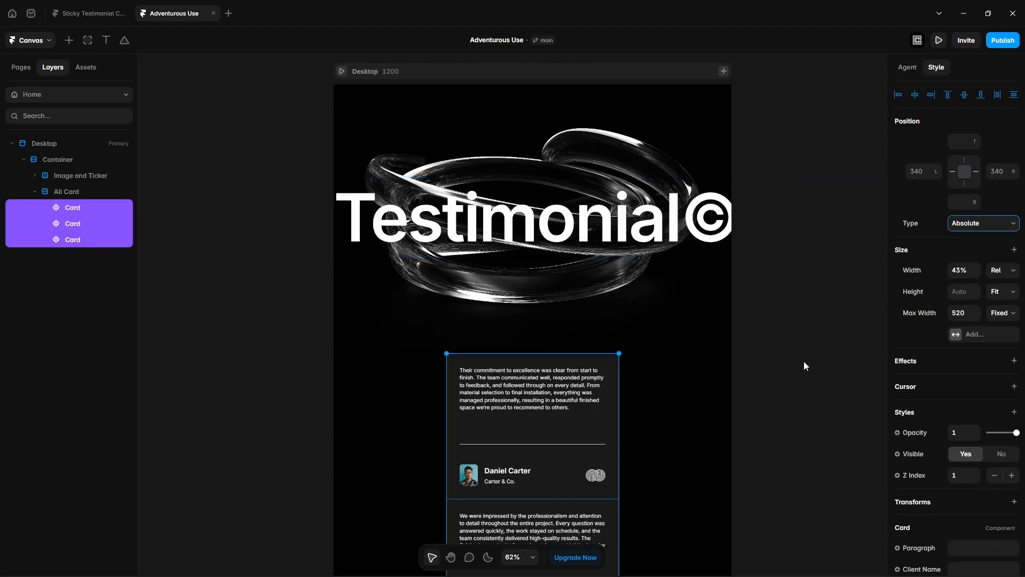
Step: Align the first card to the left edge of All Card and set its left and top offsets to 20
left_click(79, 209)
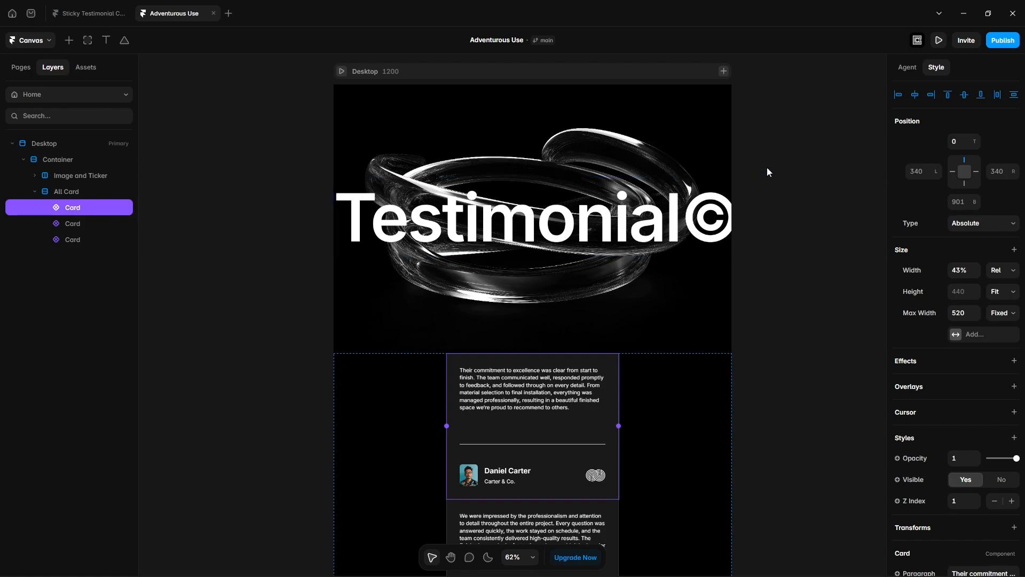
left_click(898, 95)
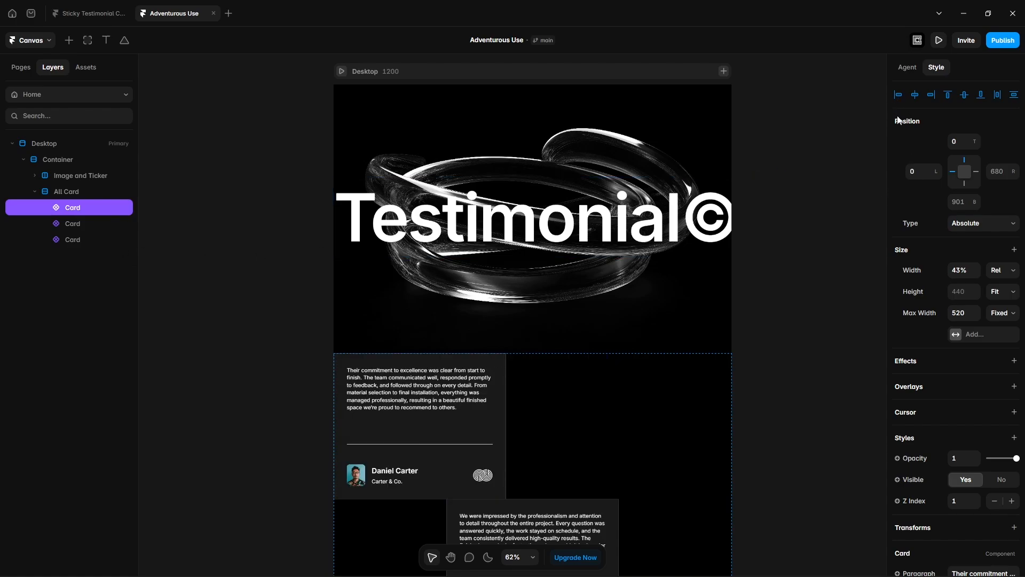
left_click(912, 172)
type("2")
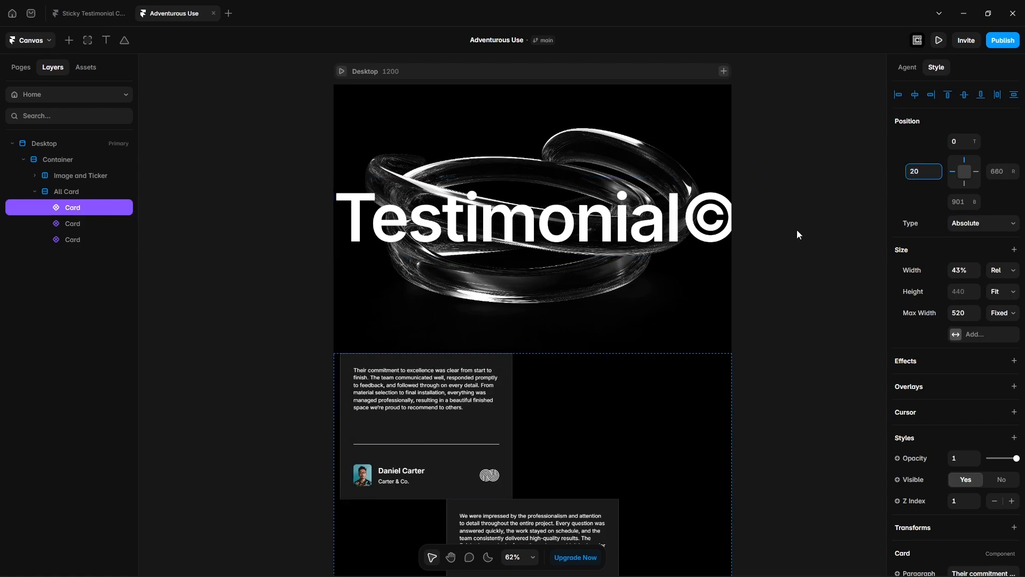
left_click(956, 143)
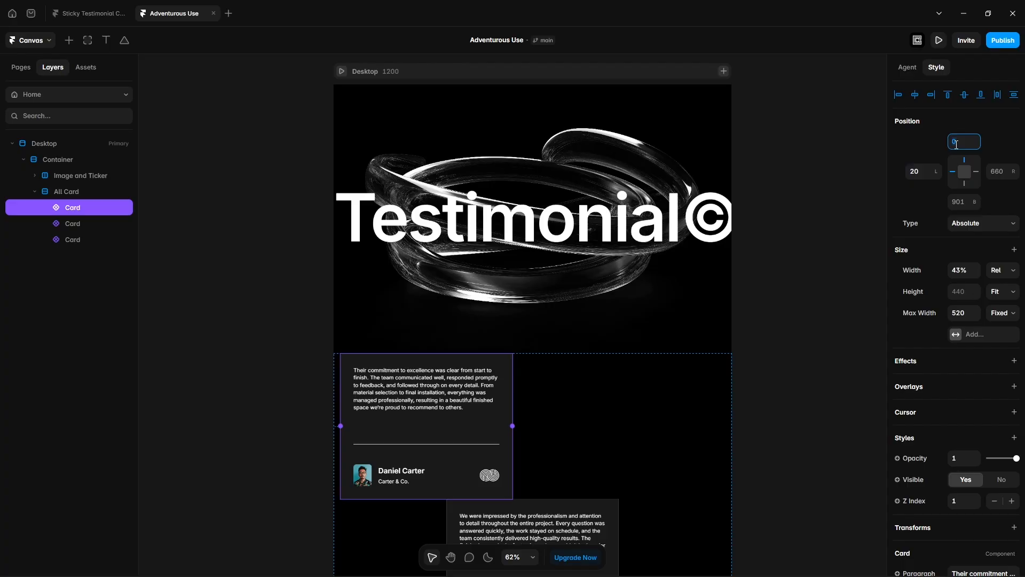
type("20")
scroll(726, 413, "down", 3)
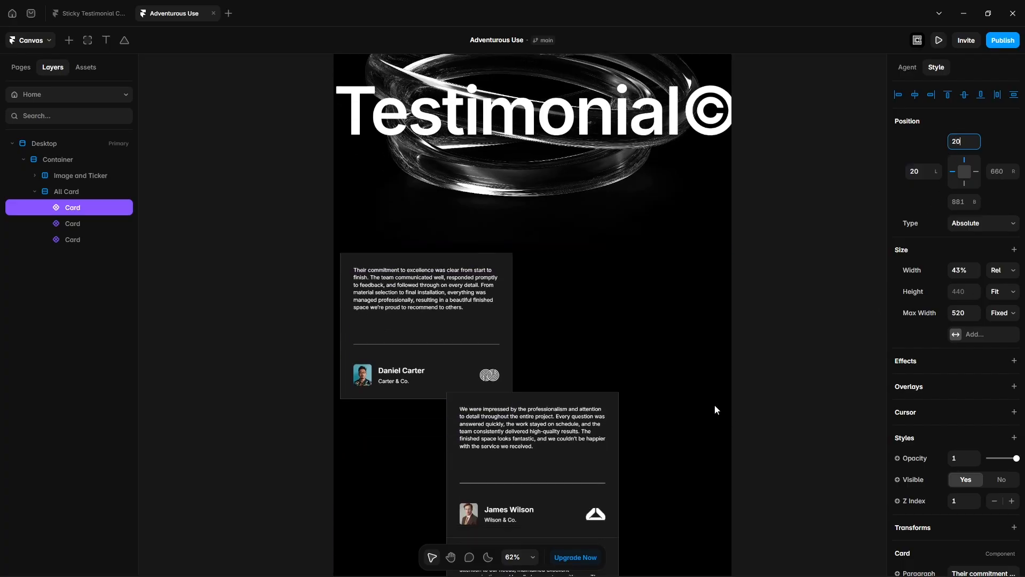
Step: Align the second card to the top and right edges of All Card and lower it to a top offset of 170
left_click(99, 228)
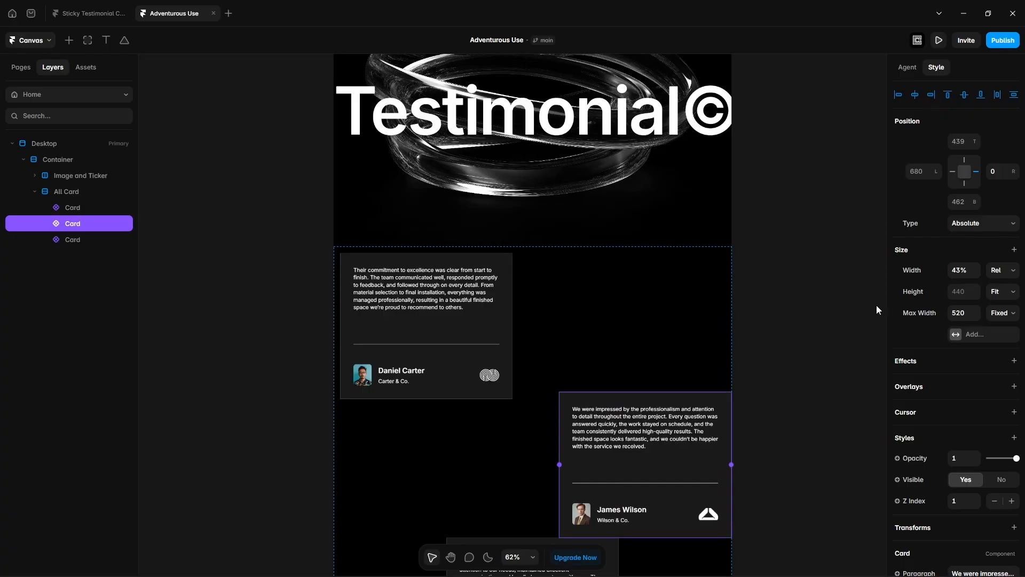
left_click(948, 96)
key("shift+Down")
key("shift+Down")
key("shift+Down")
key("shift+Down")
key("shift+Down")
key("shift+Down")
key("shift+Down")
key("shift+Down")
key("shift+Down")
key("shift+Down")
key("shift+Down")
key("shift+Down")
key("shift+Down")
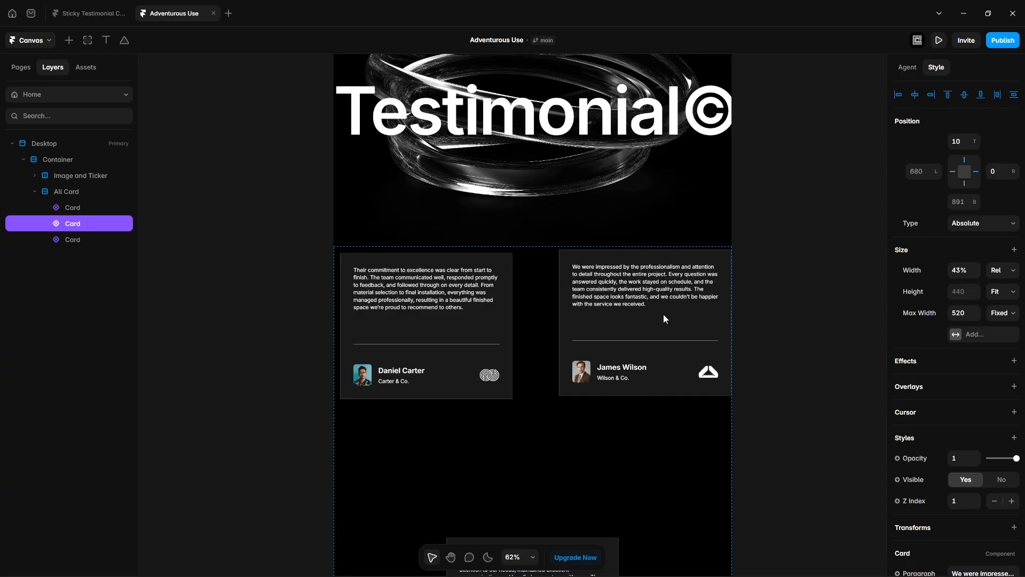
key("shift+Down")
key("shift+Down")
key("shift+Down")
key("shift+Down")
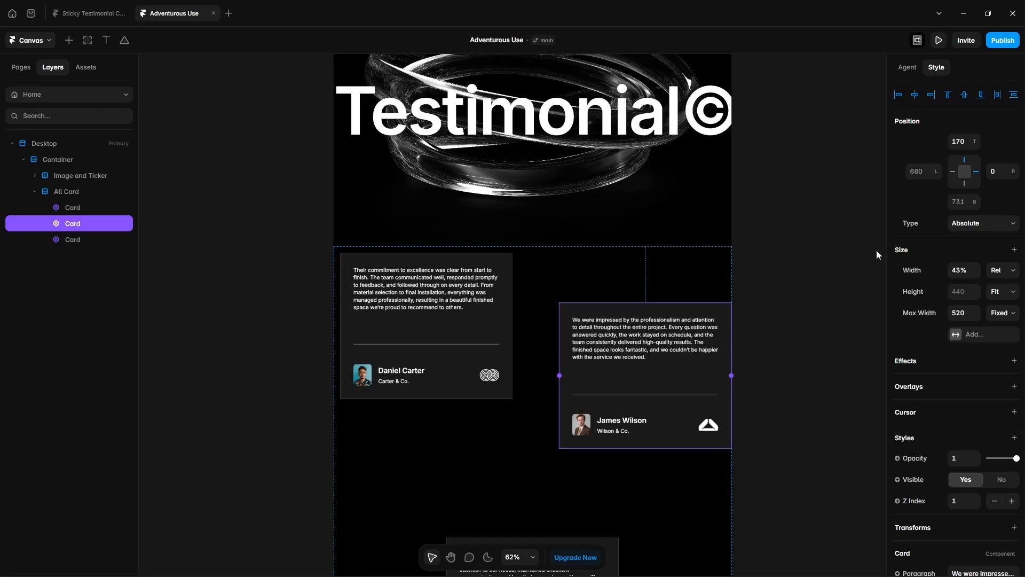
Step: Set the second card's right offset to 20 and release the first card's top pin
left_click(998, 171)
type("20")
key("Return")
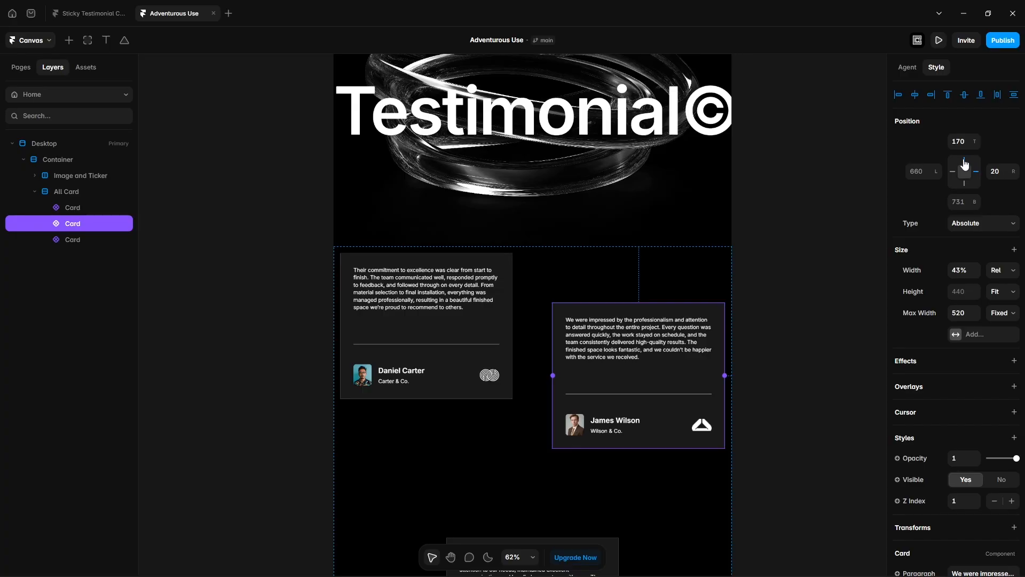
left_click(478, 313)
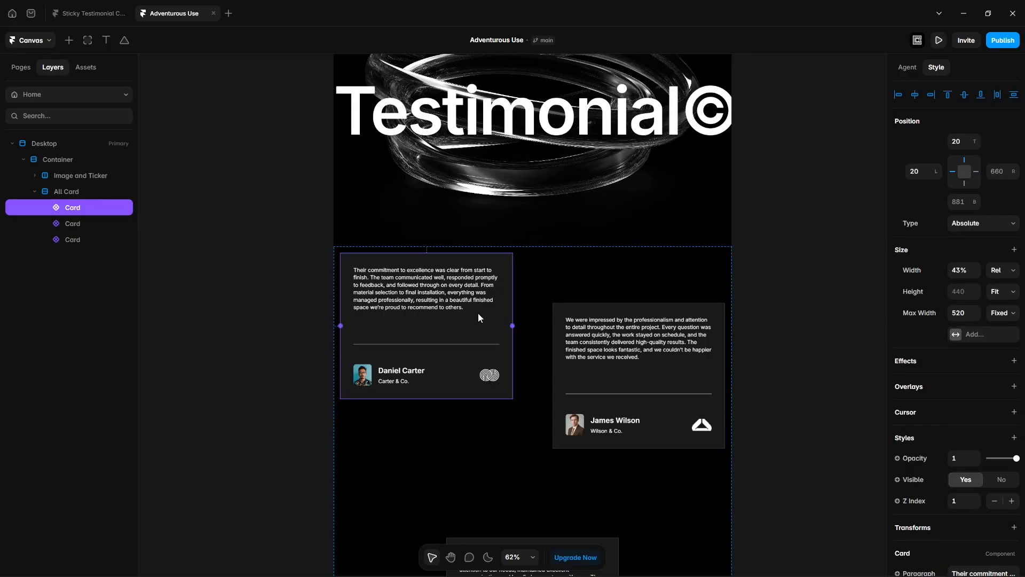
left_click(965, 160)
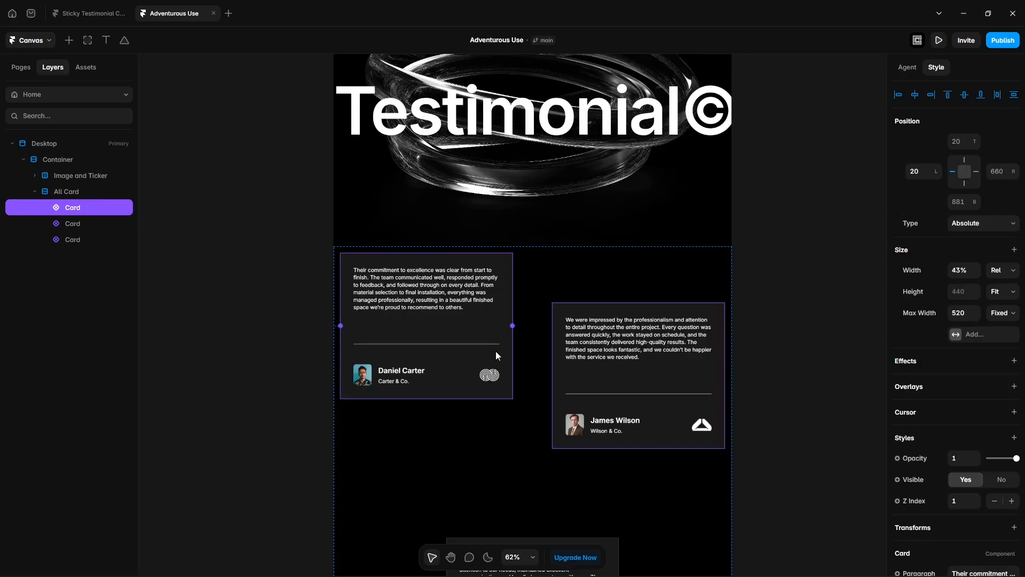
Step: Move the third card up and left in All Card to a bottom offset of 230 and a left offset of 230
left_click(84, 239)
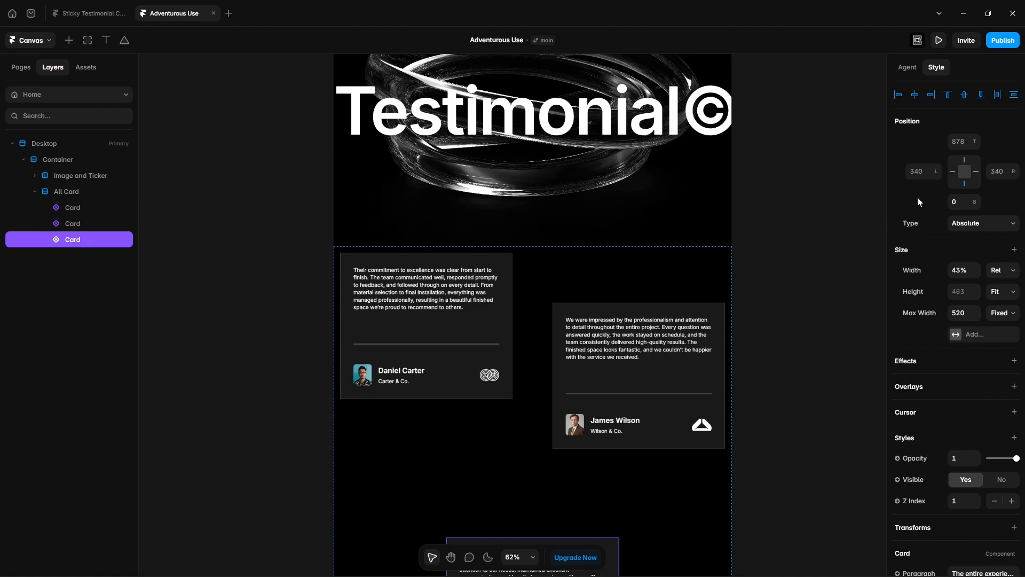
key("shift+Up")
key("shift+Up")
key("shift+Up")
key("shift+Up")
key("shift+Up")
key("shift+Up")
key("shift+Up")
key("shift+Up")
key("shift+Up")
key("shift+Up")
key("shift+Up")
key("shift+Up")
key("shift+Up")
key("shift+Up")
key("shift+Up")
key("shift+Up")
key("shift+Up")
key("shift+Up")
key("shift+Up")
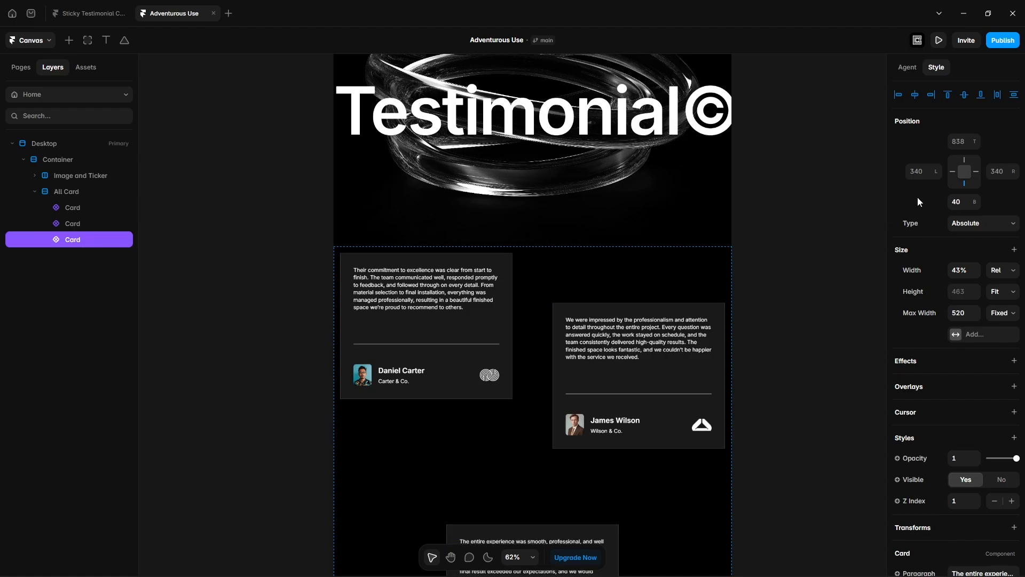
key("shift+Up")
key("shift+Up")
key("shift+Up")
key("shift+Up")
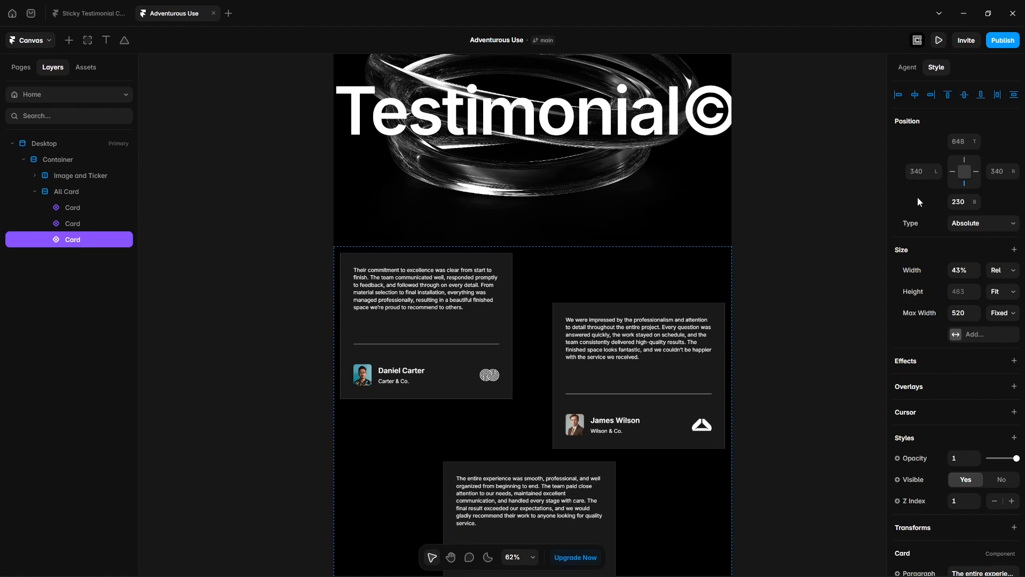
key("shift+Left")
key("shift+Left")
key("shift+Left")
key("shift+Left")
key("shift+Left")
key("shift+Left")
key("shift+Left")
key("shift+Left")
key("shift+Left")
key("shift+Left")
key("shift+Left")
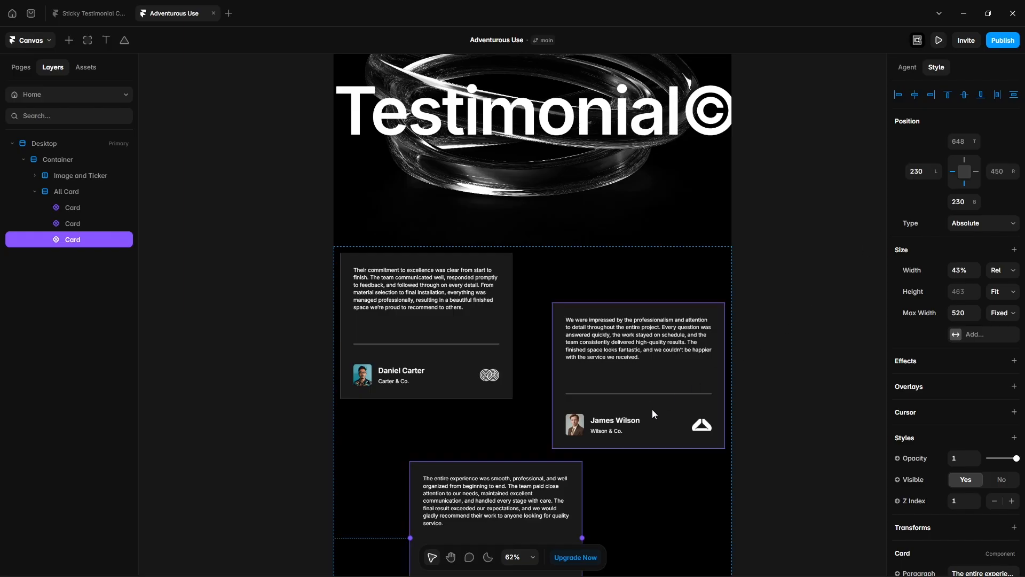
scroll(652, 416, "down", 2)
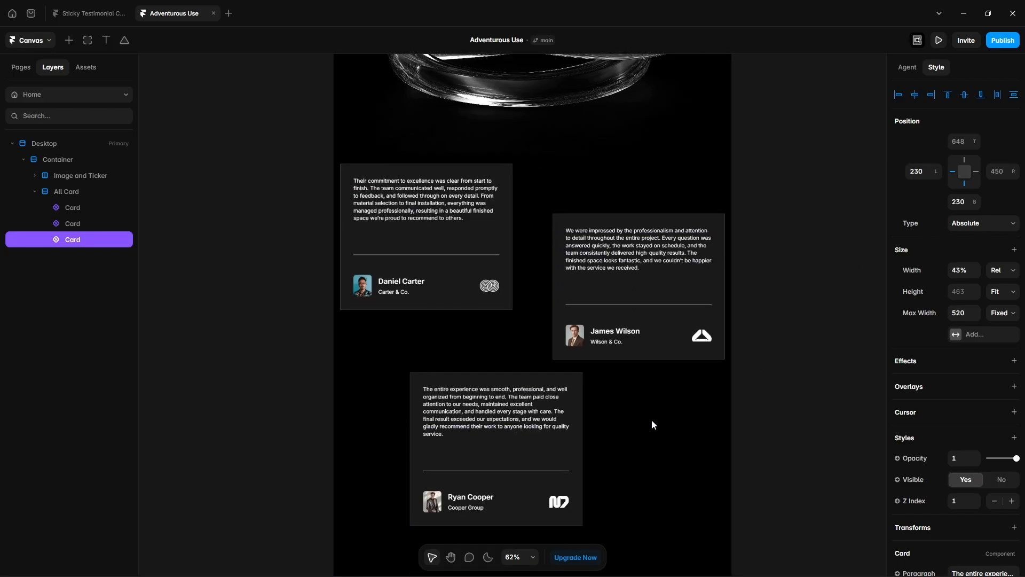
Step: Set the width of the first card to 100%, and do the same for the second and third cards
left_click(644, 332)
left_click(472, 238)
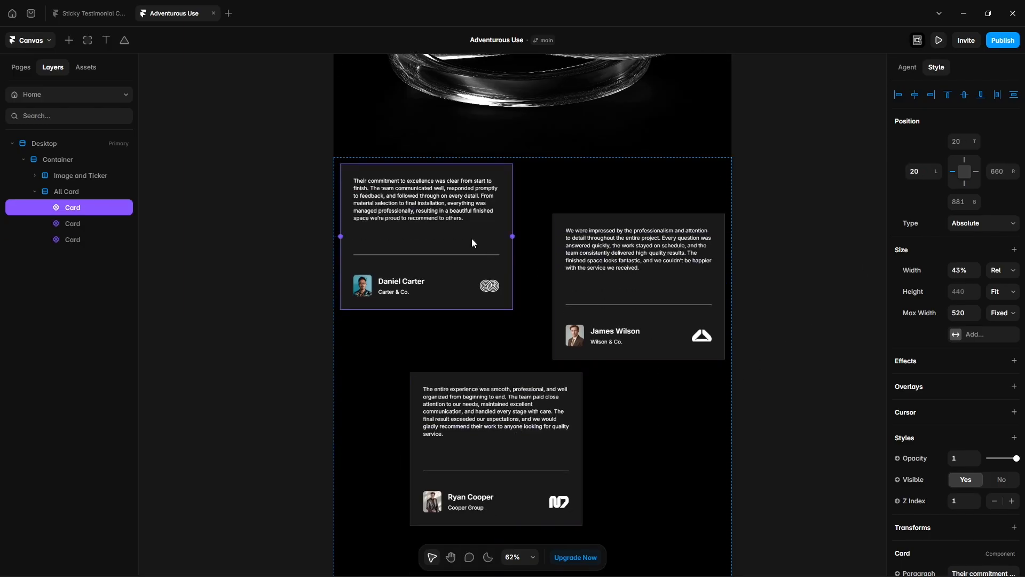
left_click(960, 270)
type("100")
left_click(694, 315)
left_click(86, 245, "shift")
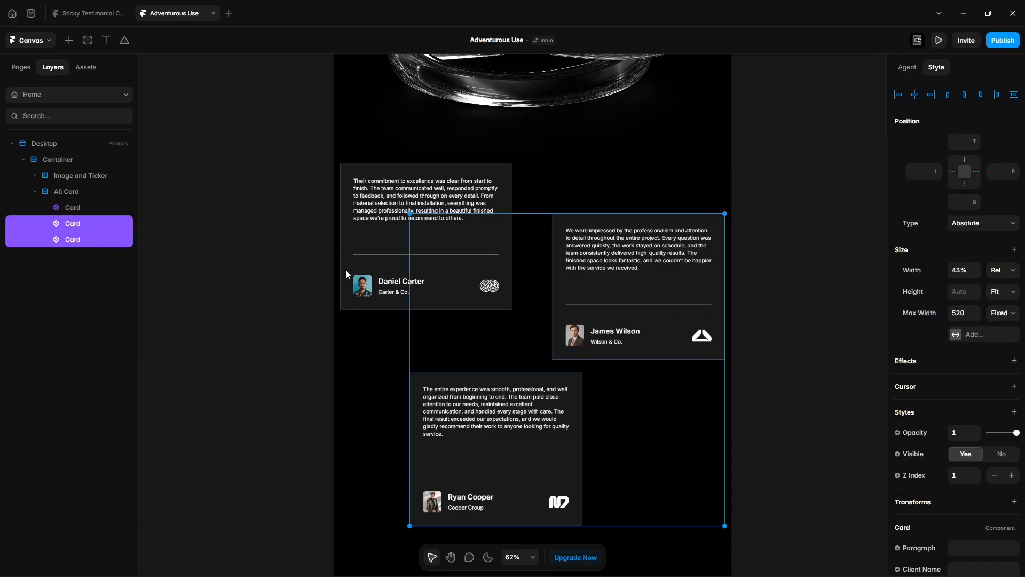
left_click(948, 274)
type("100%")
left_click(784, 345)
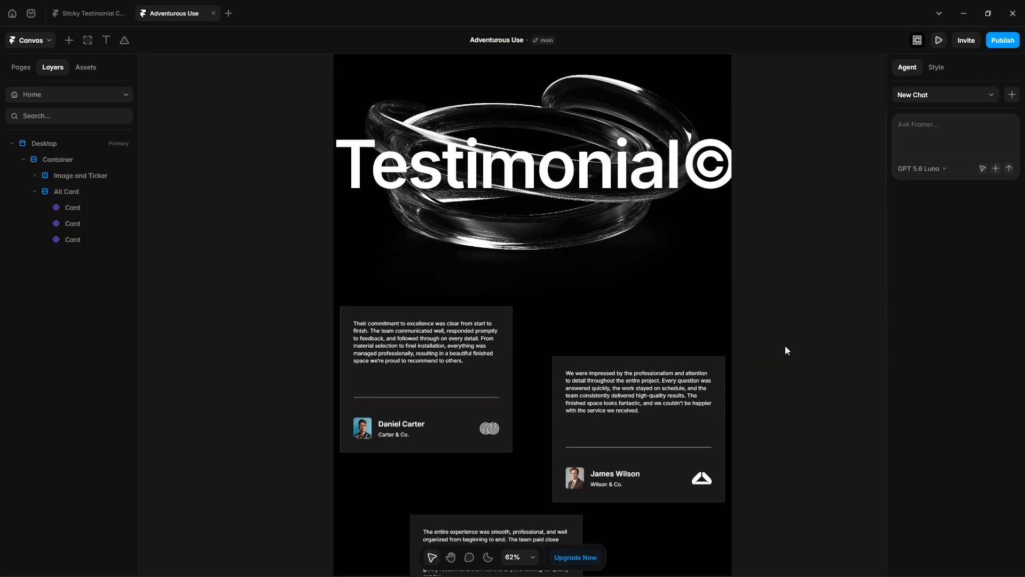
Step: Change the position type of the Image and Ticker stack to Sticky
scroll(764, 354, "up", 3)
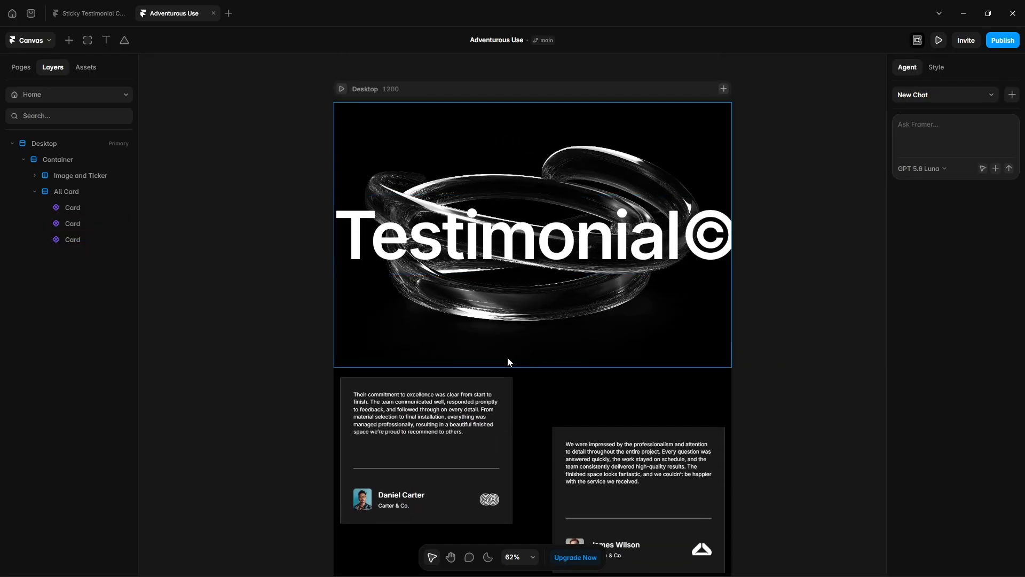
left_click(375, 346)
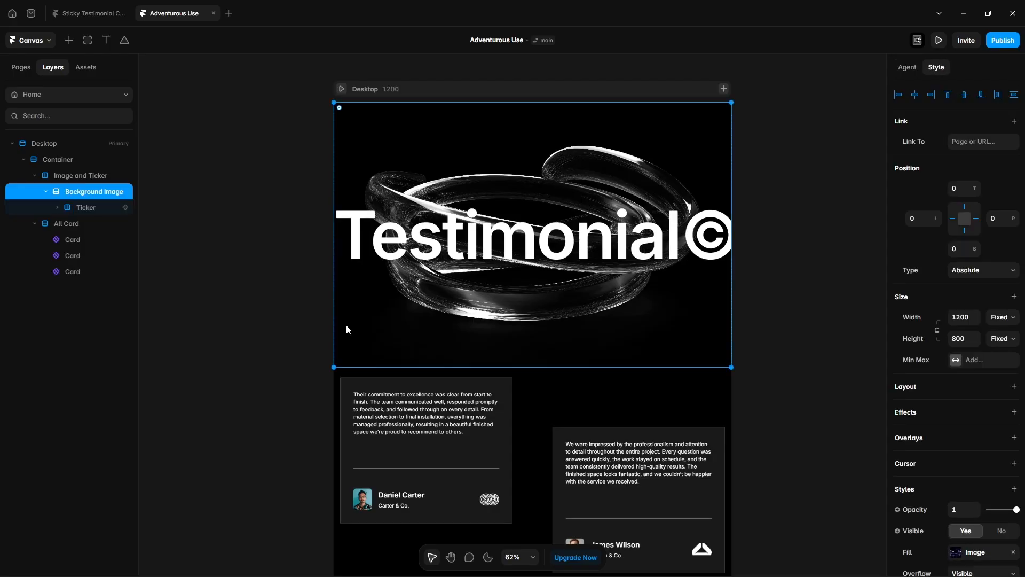
left_click(71, 178)
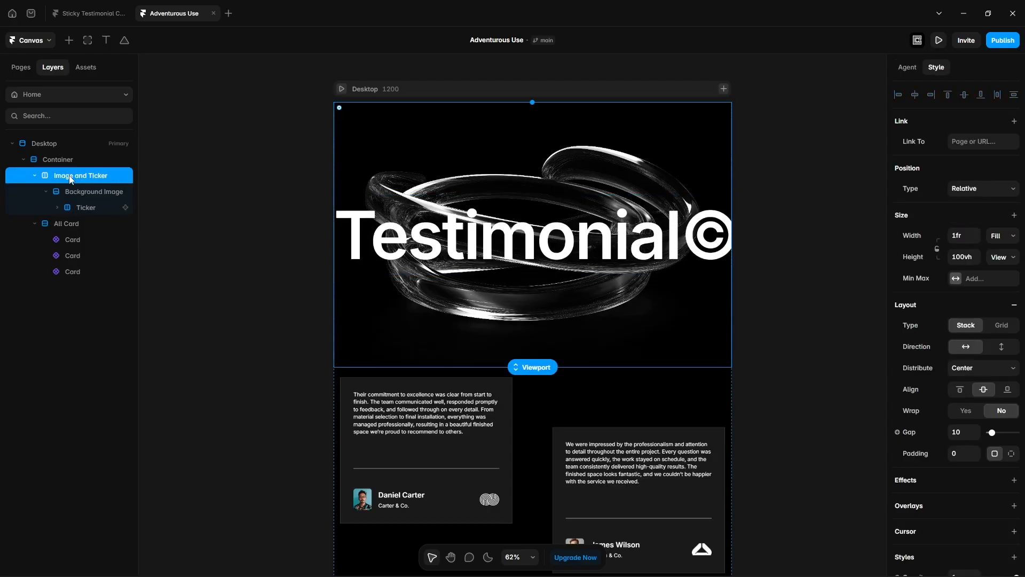
left_click(35, 175)
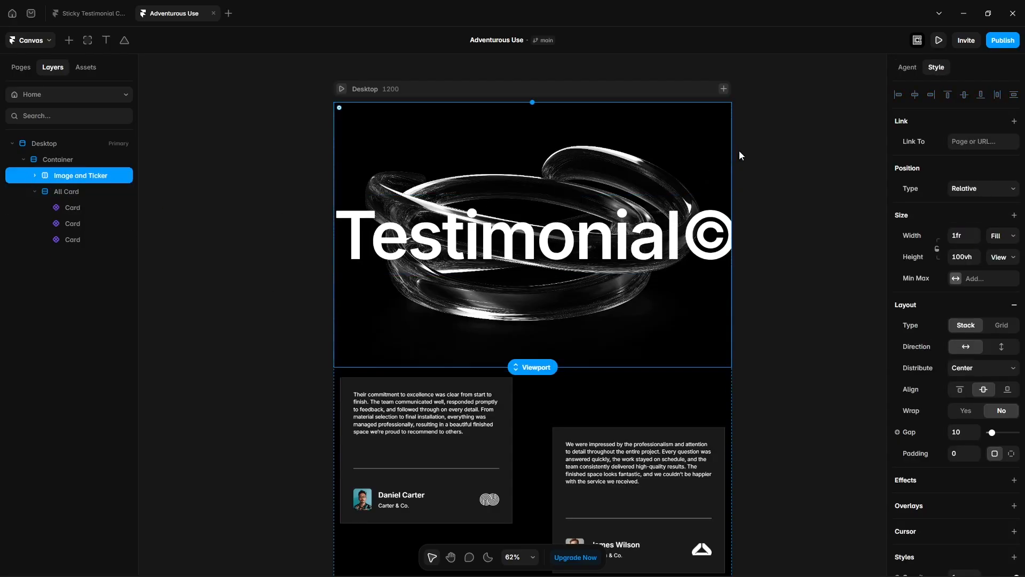
left_click(961, 185)
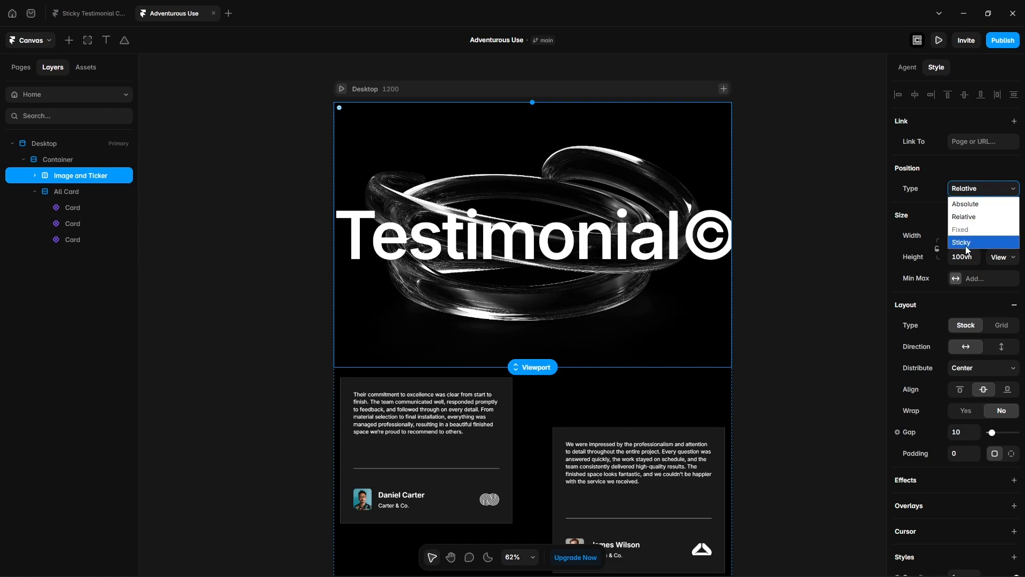
left_click(956, 239)
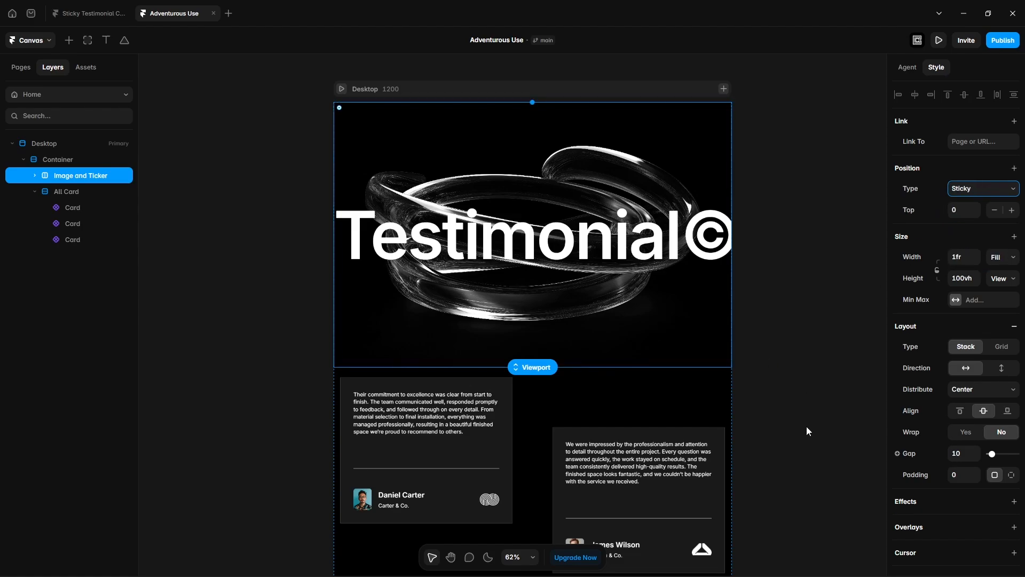
Step: Preview the page and scroll through it to check how the cards pass over the sticky Image and Ticker stack
left_click(939, 40)
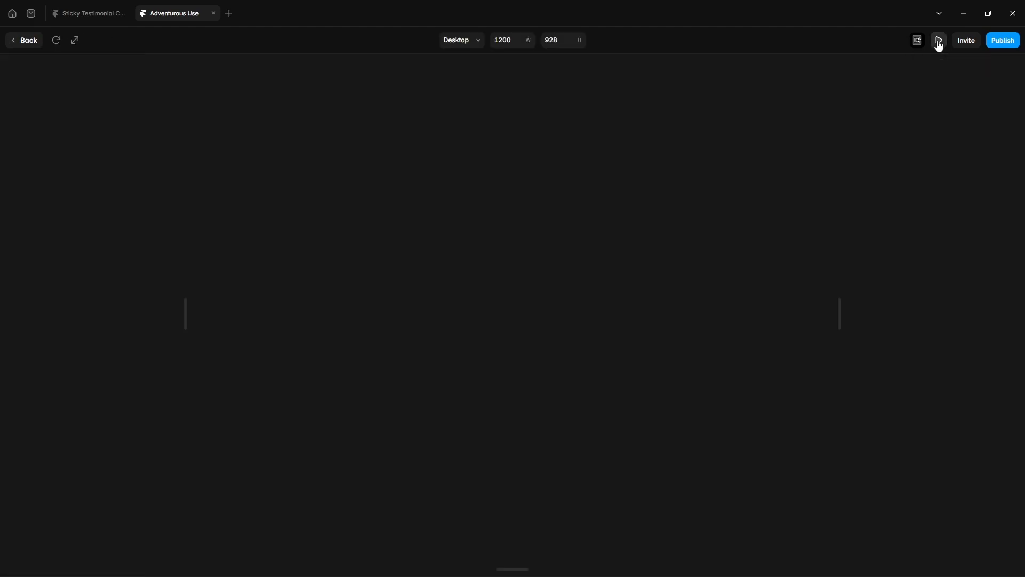
scroll(705, 475, "down", 10)
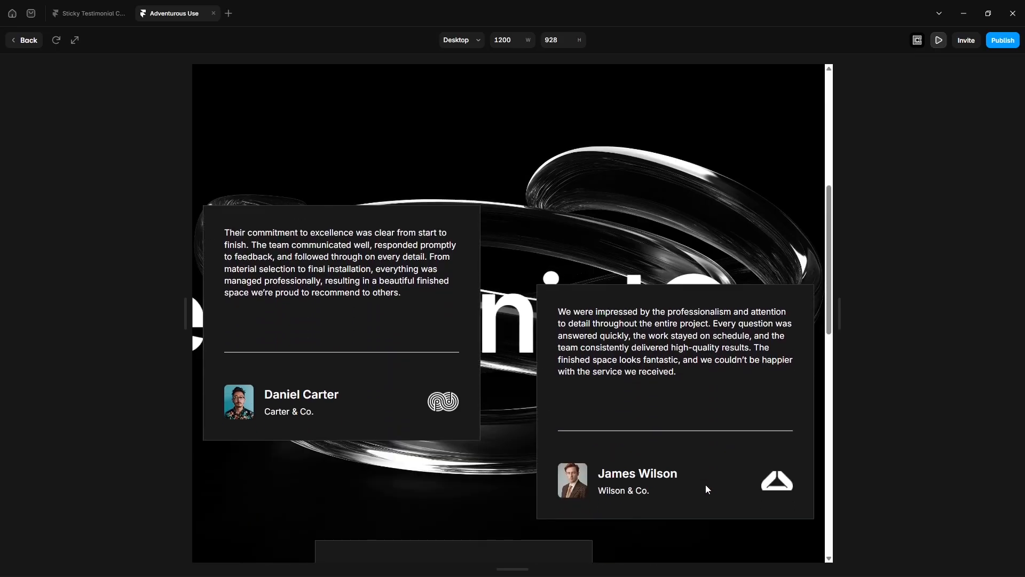
scroll(706, 484, "down", 10)
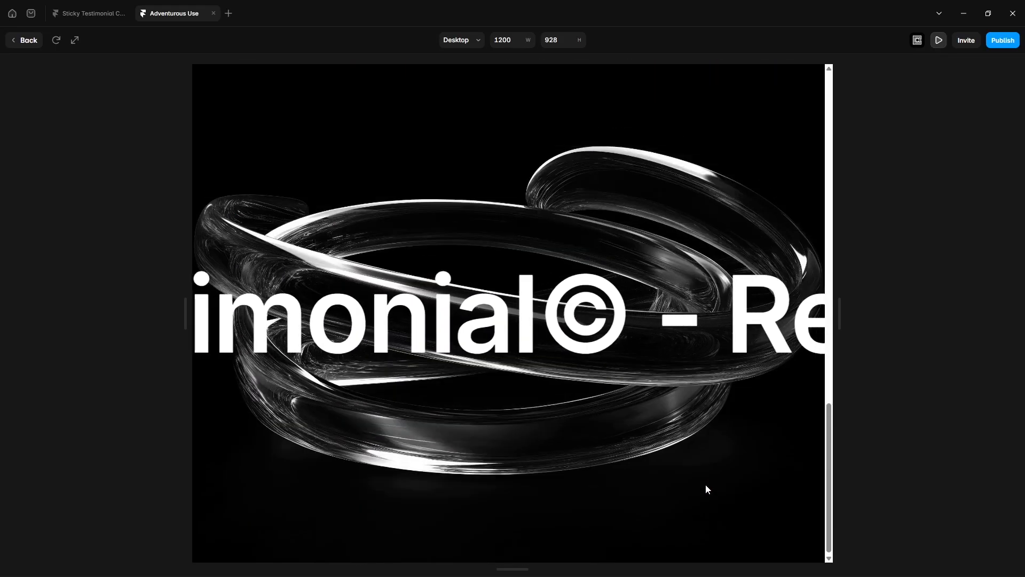
scroll(705, 485, "up", 10)
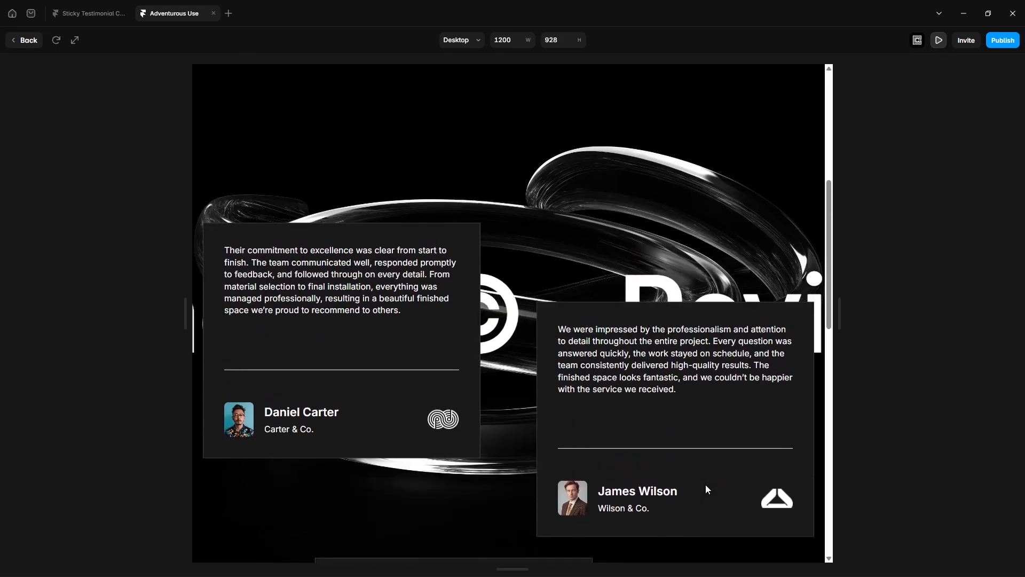
key("Escape")
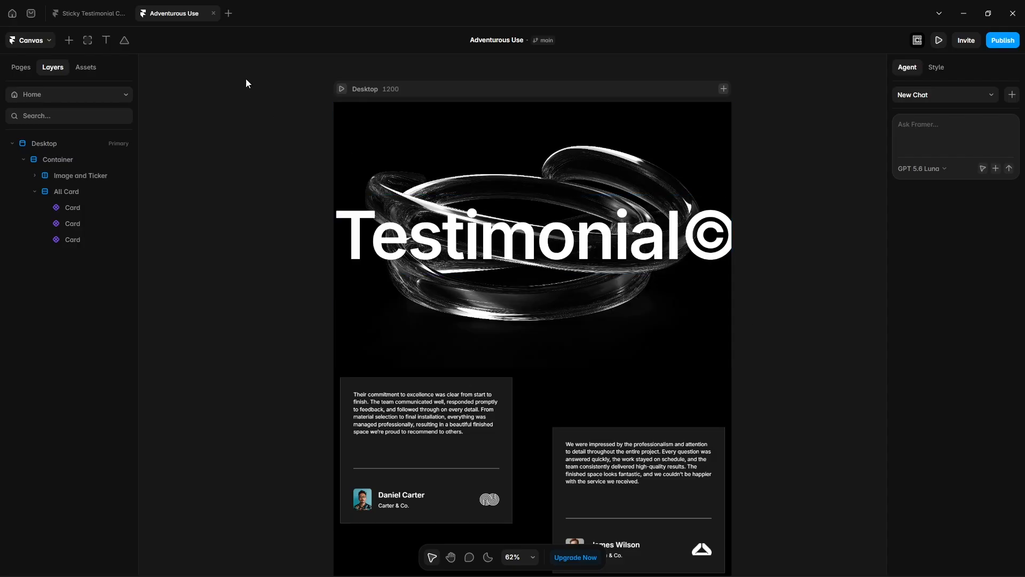
Step: Examine the circular reveal opening in the finished Sticky Testimonial project's preview and return to the Adventurous Use project
left_click(104, 18)
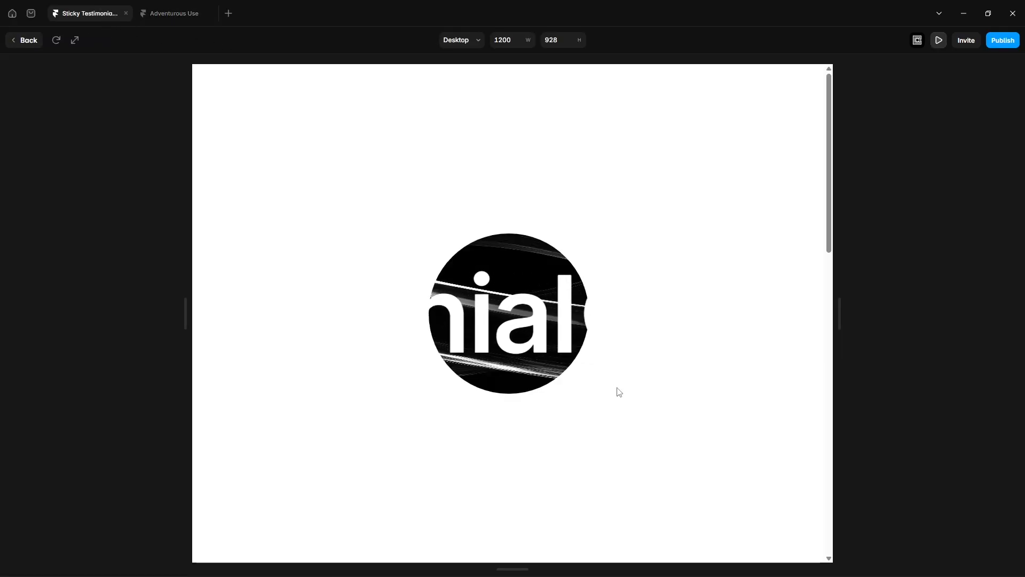
scroll(618, 393, "down", 10)
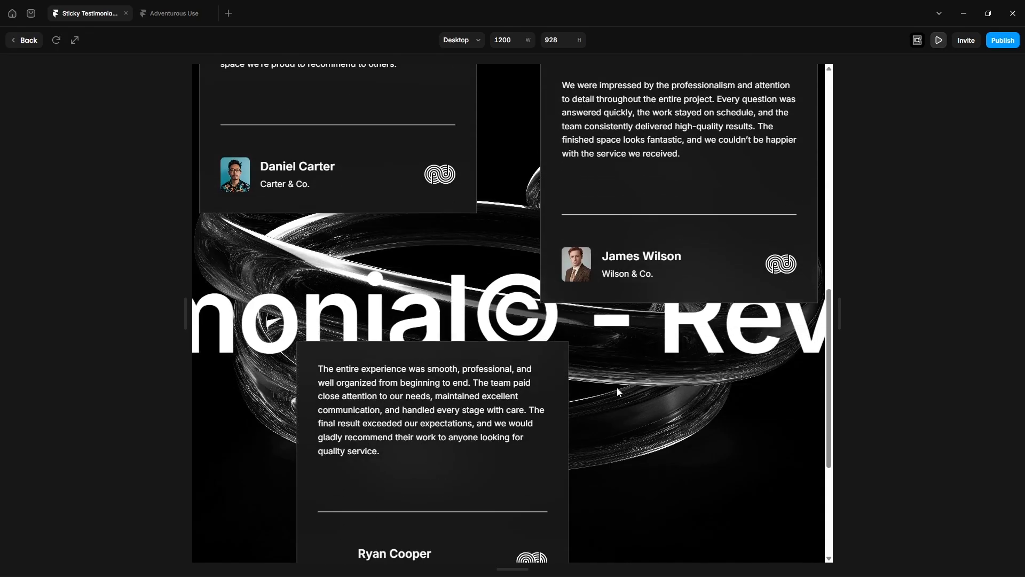
scroll(617, 386, "up", 10)
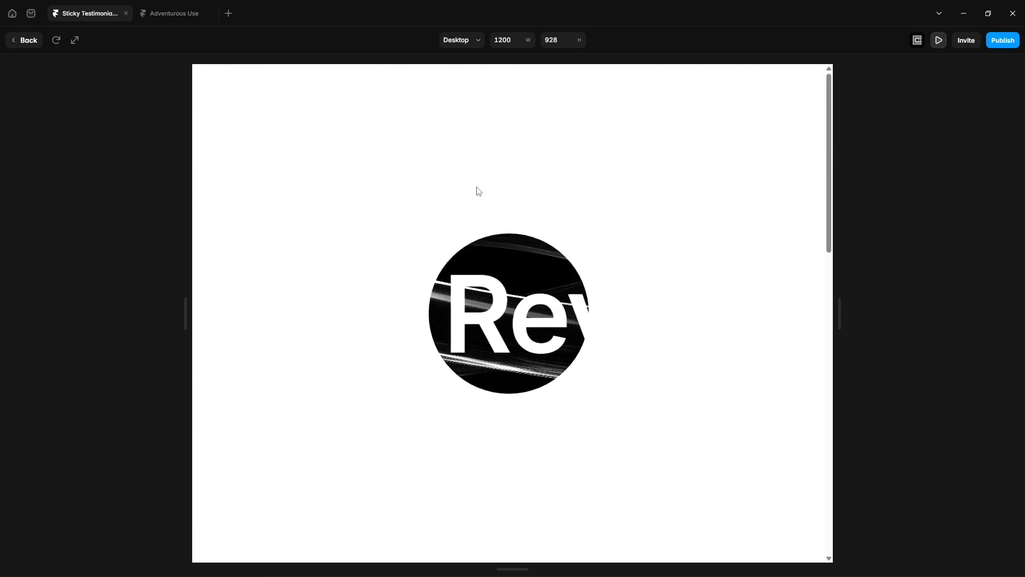
left_click(177, 16)
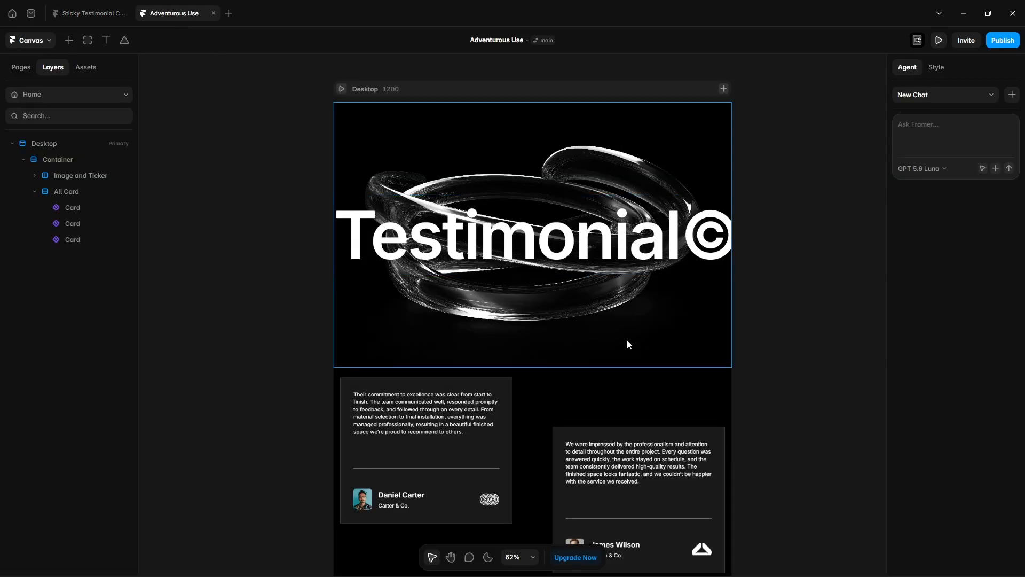
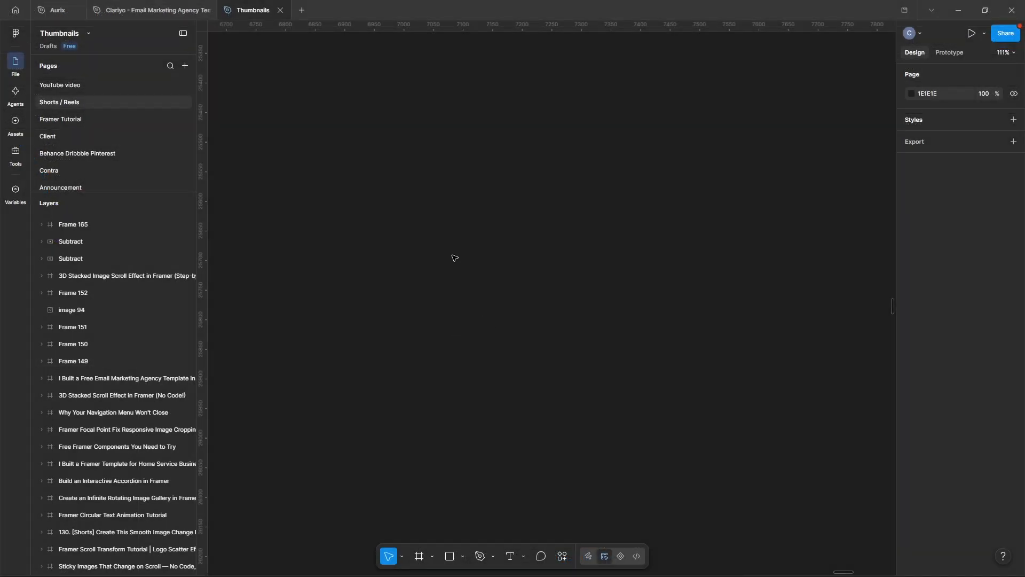
Step: Switch to Figma, draw a rectangle on an empty canvas area, and set its size to 2400 by 1600
scroll(465, 309, "down", 5)
key("r")
left_click_drag(361, 182, 578, 359)
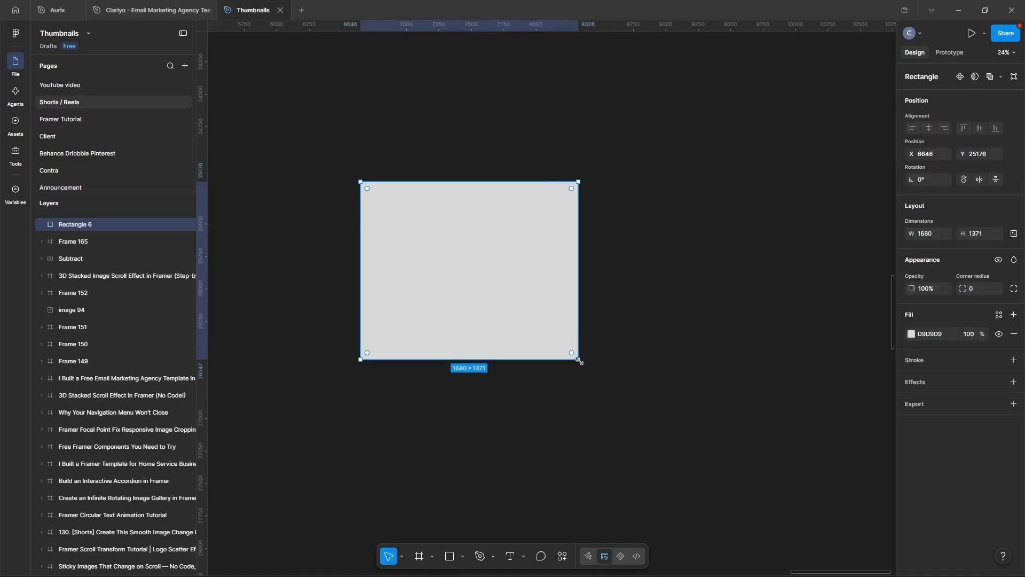
left_click(930, 238)
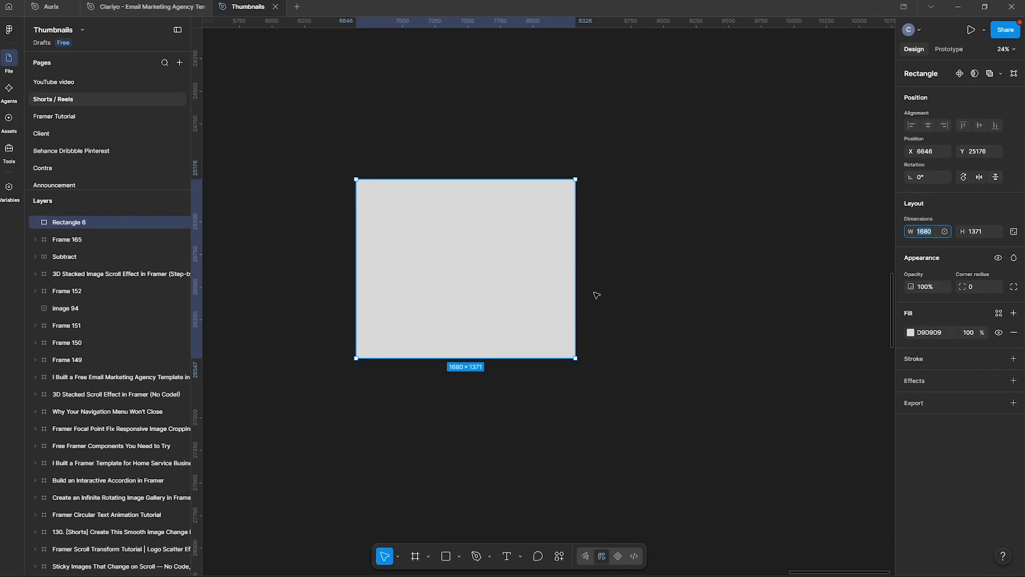
type("2400")
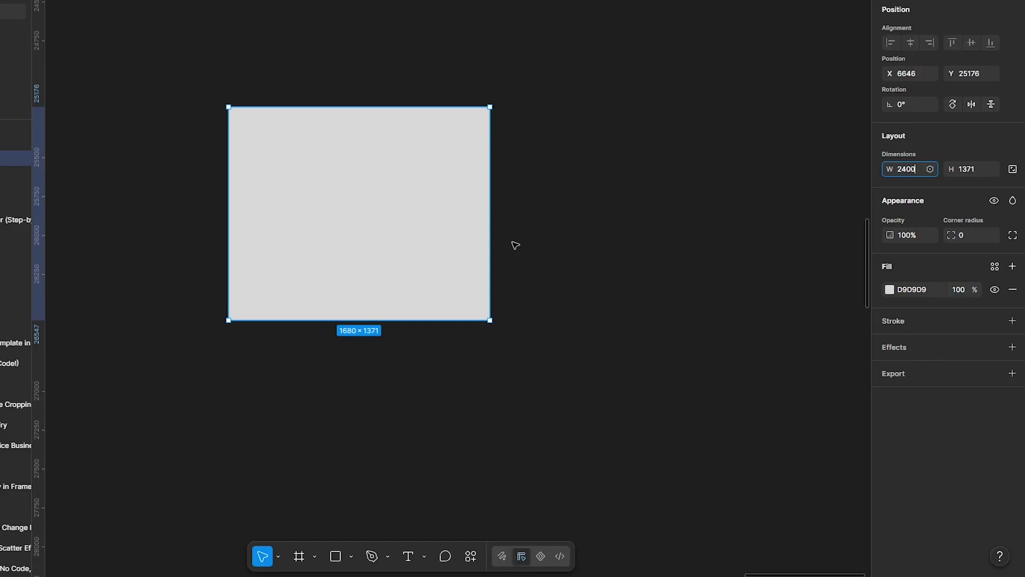
key("Return")
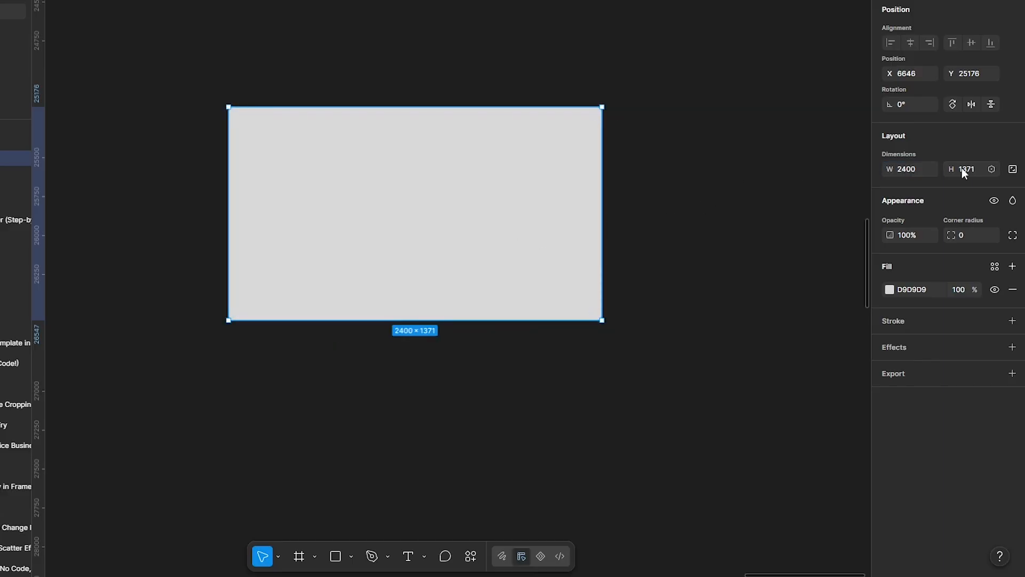
left_click(962, 168)
type("1600")
key("Return")
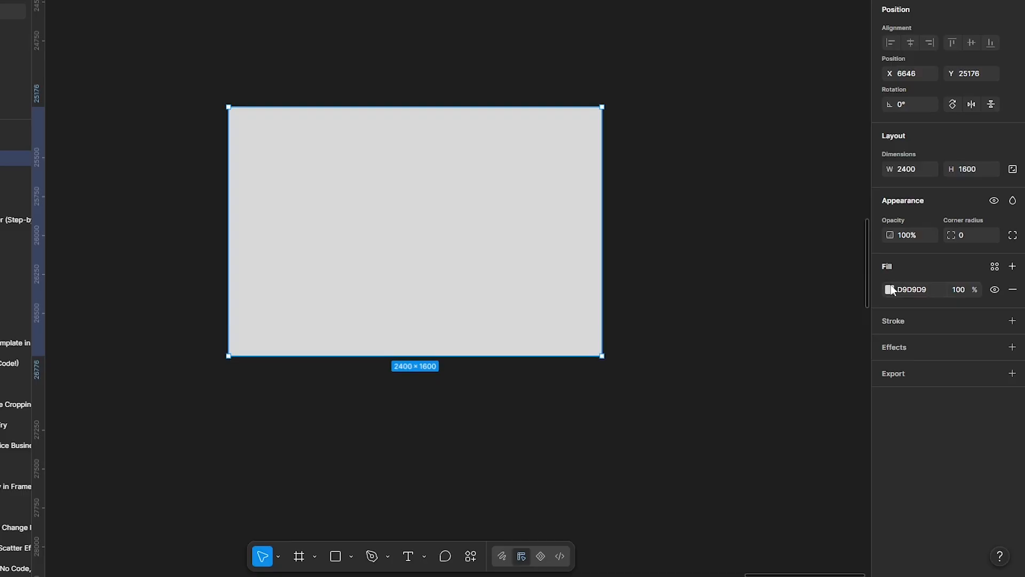
Step: Change the rectangle's fill color to white, FFFFFF
left_click(889, 289)
left_click(796, 325)
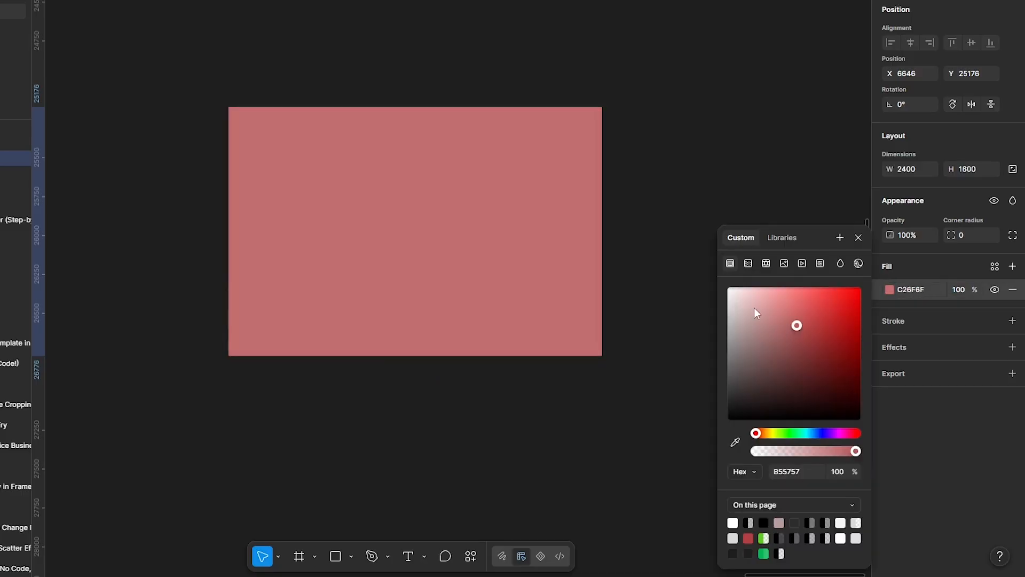
left_click_drag(754, 308, 659, 294)
Step: Draw a circle over the rectangle with the Ellipse tool, lock its aspect ratio, and set its size to 300 by 300
left_click(351, 556)
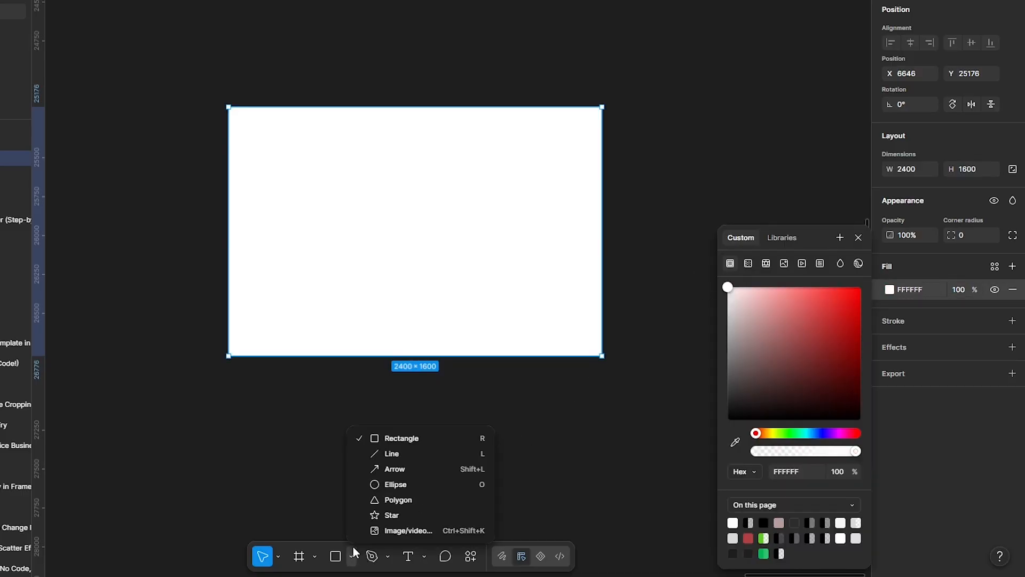
left_click(378, 486)
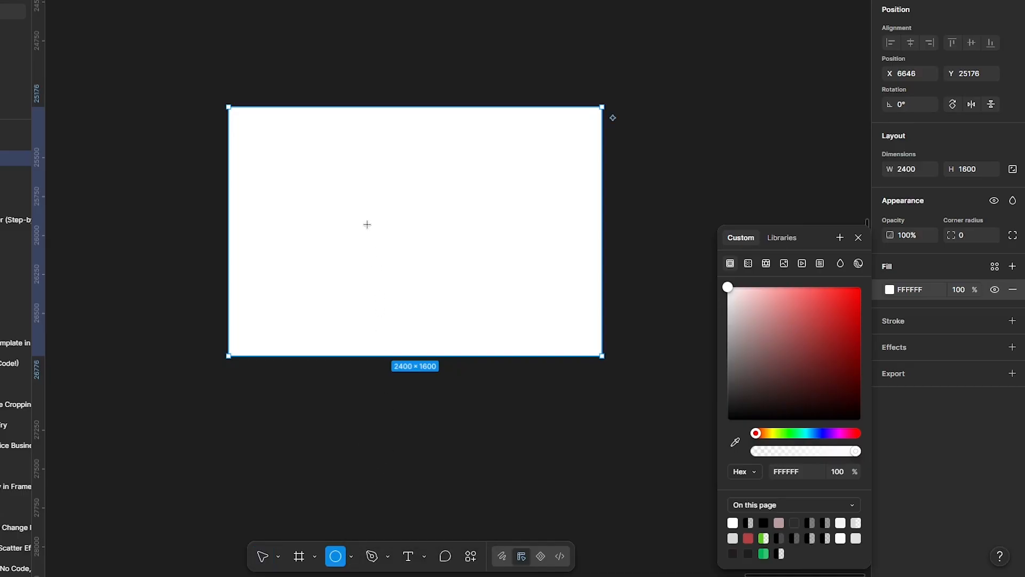
left_click_drag(365, 192, 415, 262)
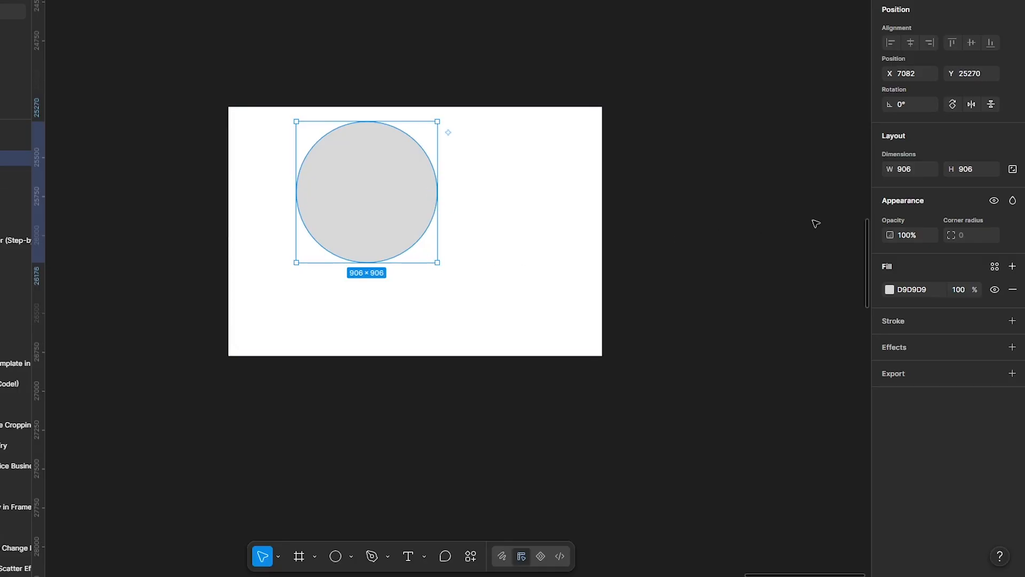
left_click(1013, 169)
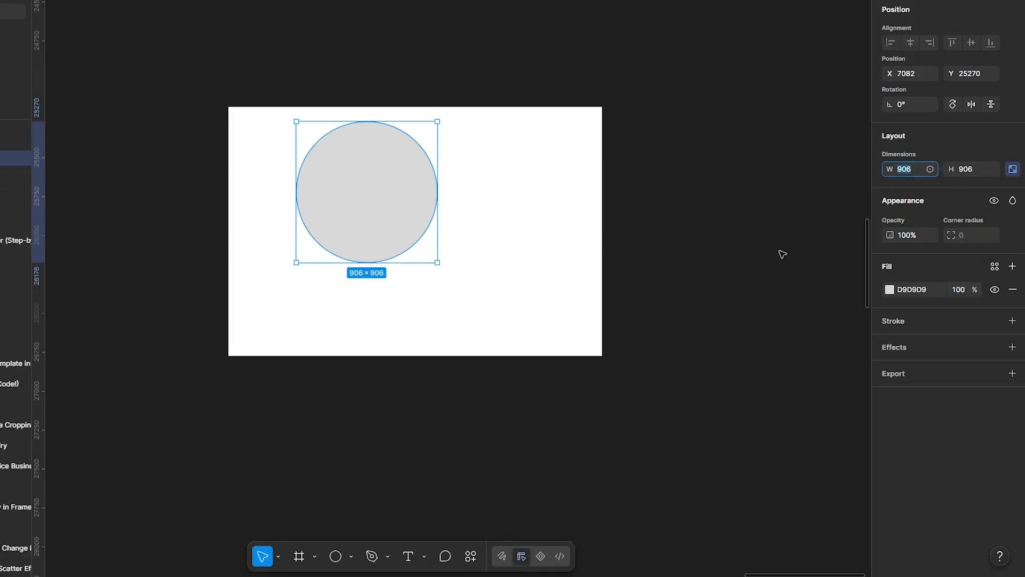
type("300")
key("Return")
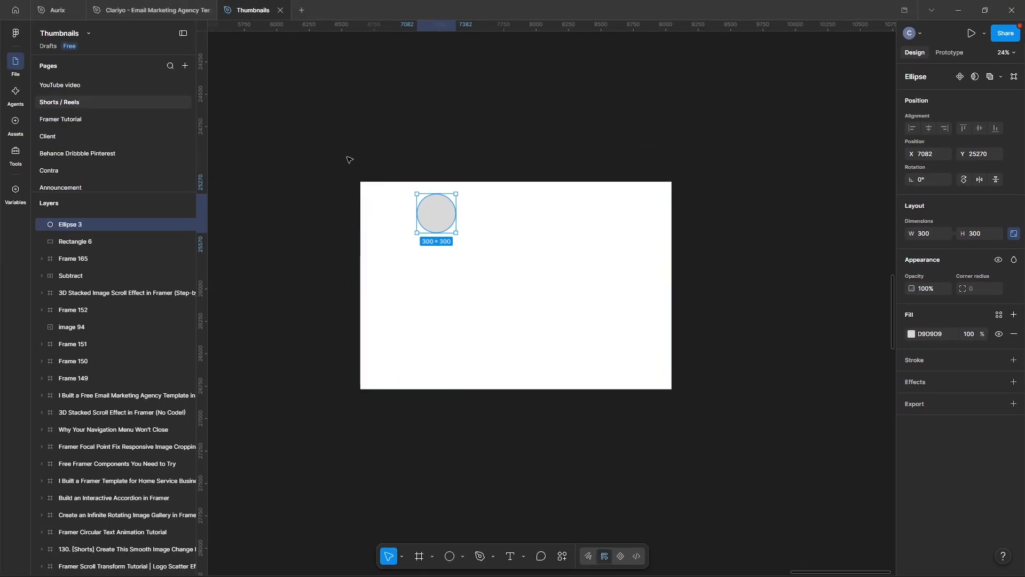
Step: Wrap the rectangle and circle in a frame and center the circle horizontally and vertically within it
left_click_drag(313, 146, 767, 446)
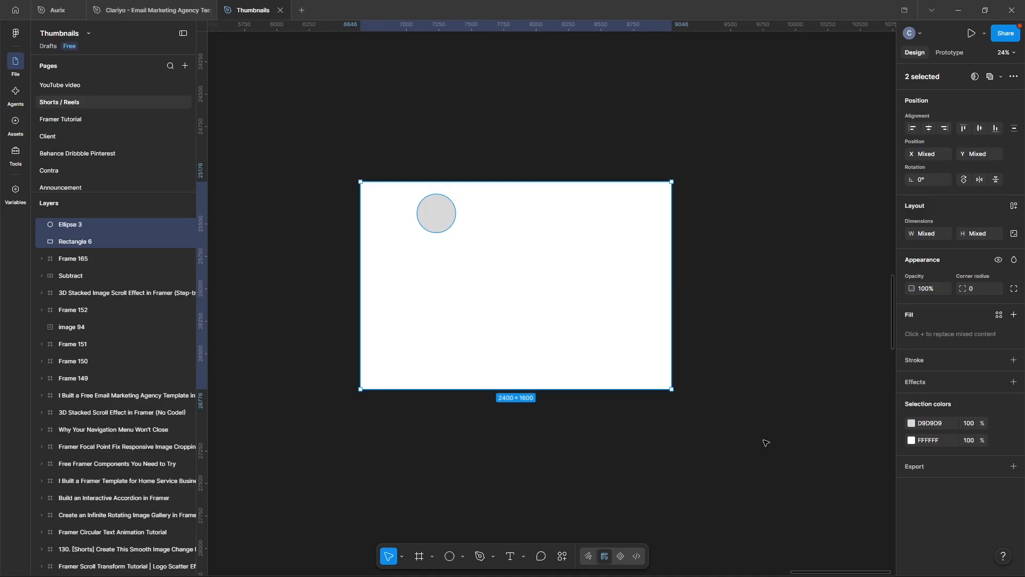
key("ctrl+alt+g")
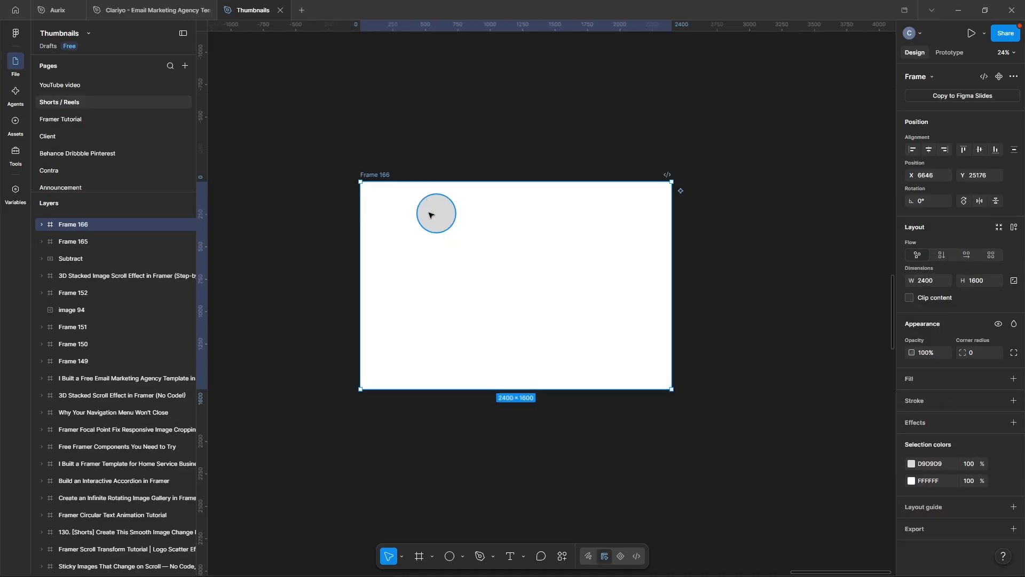
left_click(430, 214)
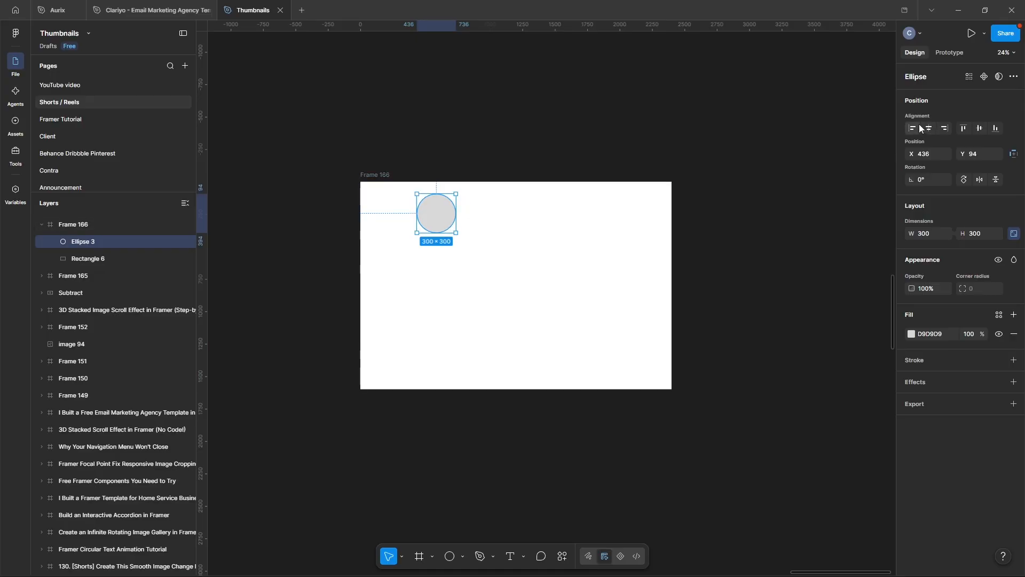
left_click(929, 128)
left_click(979, 128)
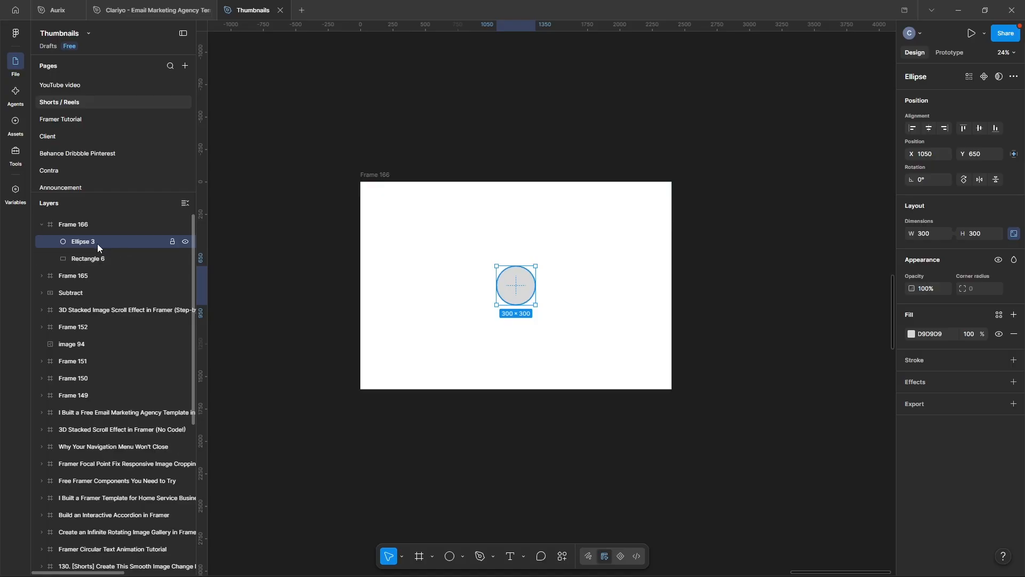
Step: Subtract the circle from the rectangle to cut a round hole in its center
left_click(99, 257, "shift")
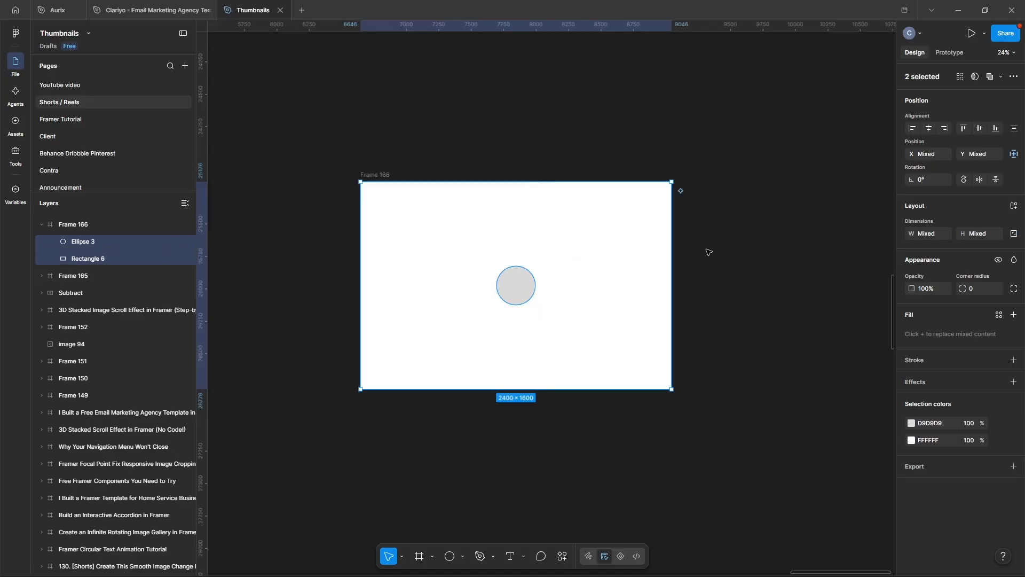
left_click(1001, 77)
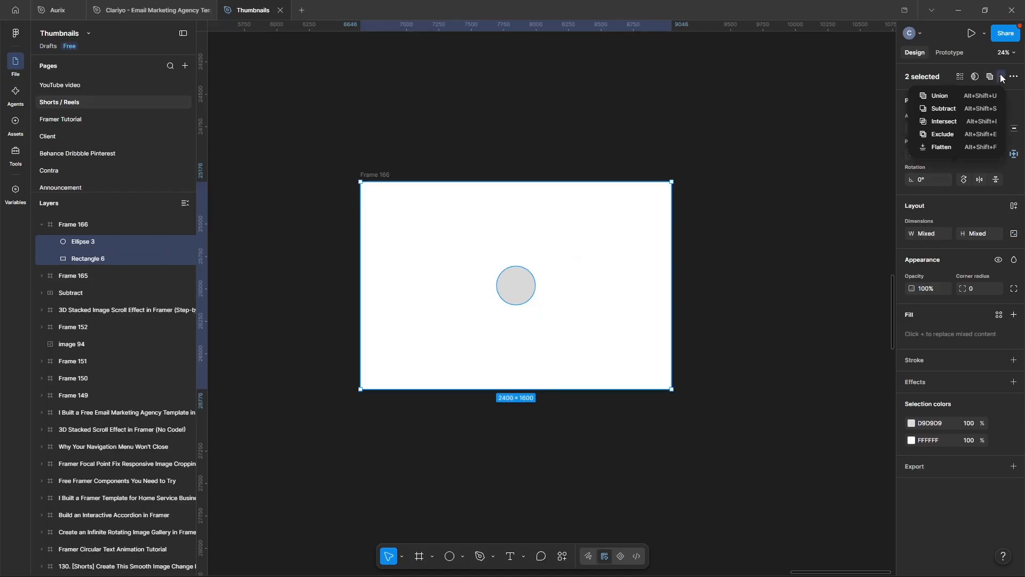
left_click(942, 109)
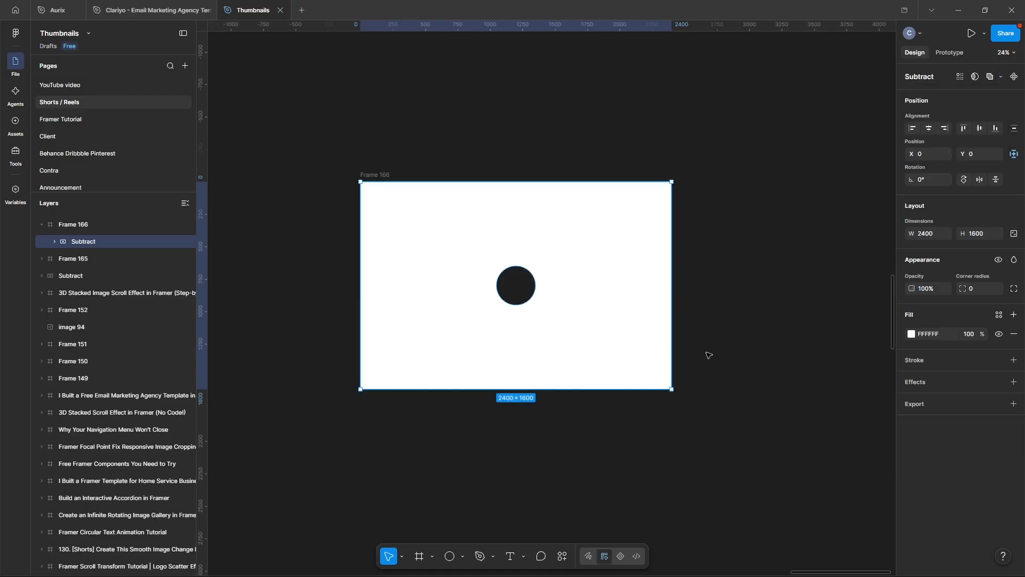
Step: Add an export setting to the subtracted shape, choose SVG format, and export it
left_click(921, 407)
left_click(960, 423)
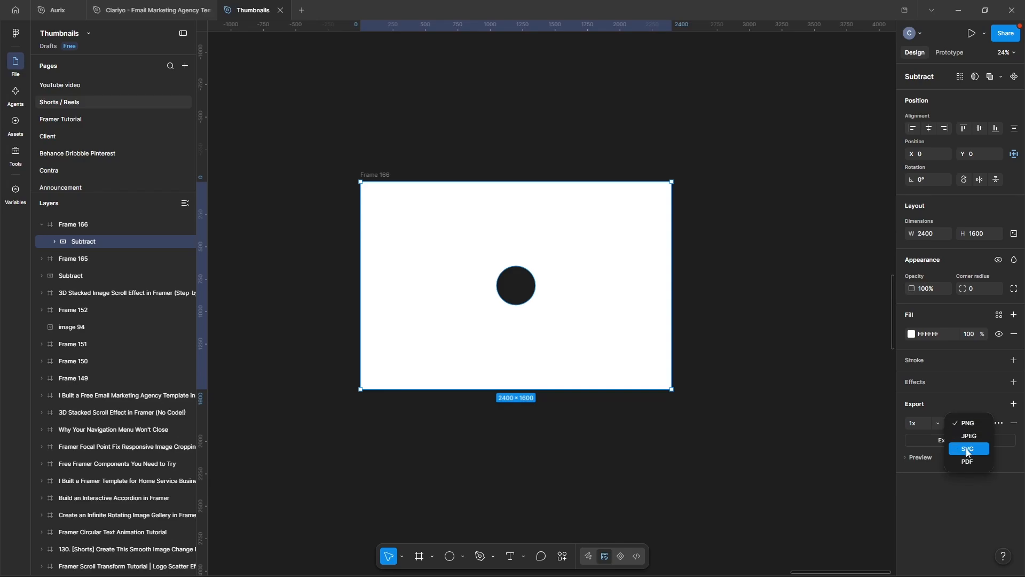
left_click(966, 449)
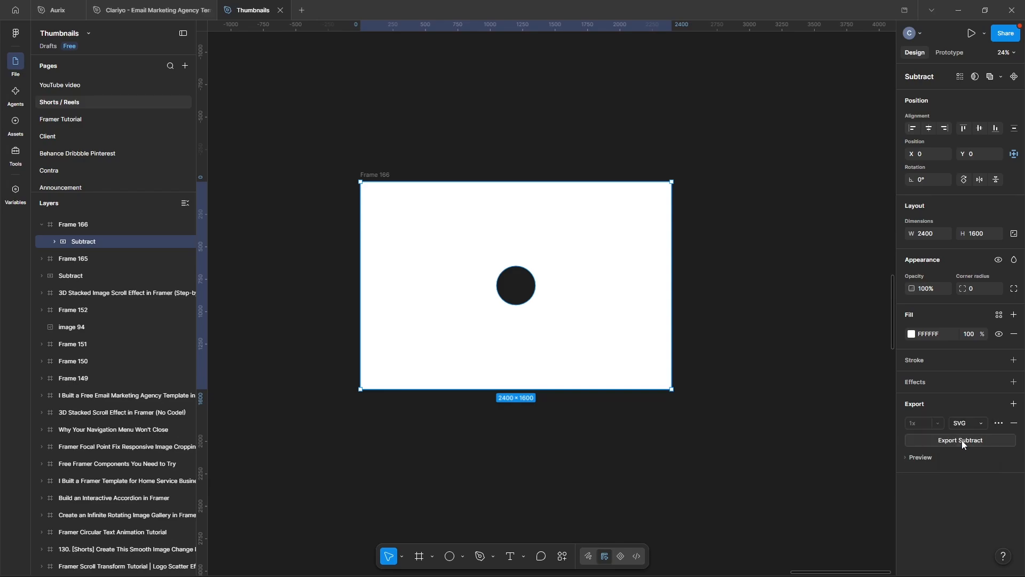
left_click(963, 440)
left_click(460, 267)
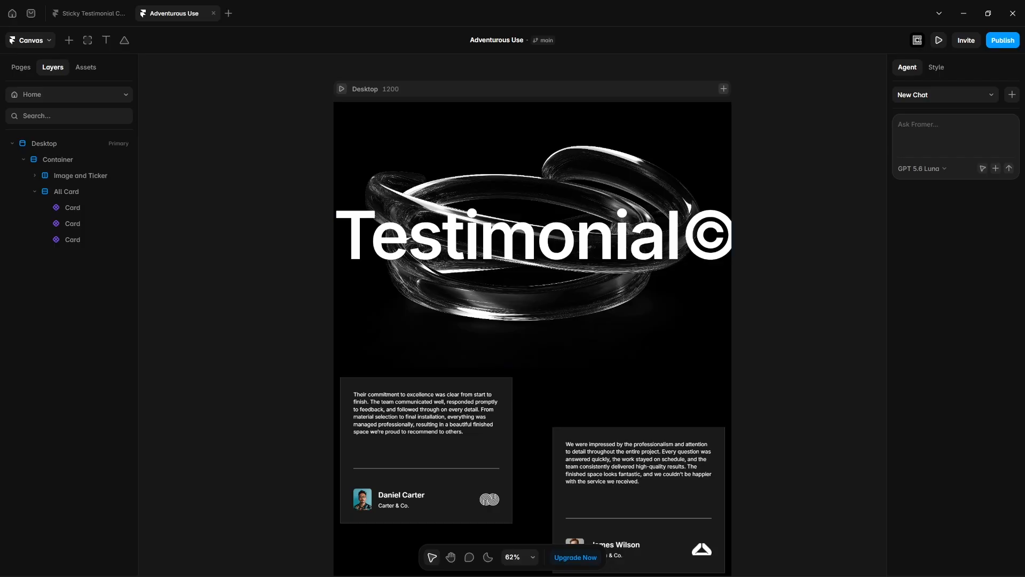
Step: Switch to Framer and import the exported SVG shape into the Desktop page below the Container
left_click_drag(668, 193, 488, 262)
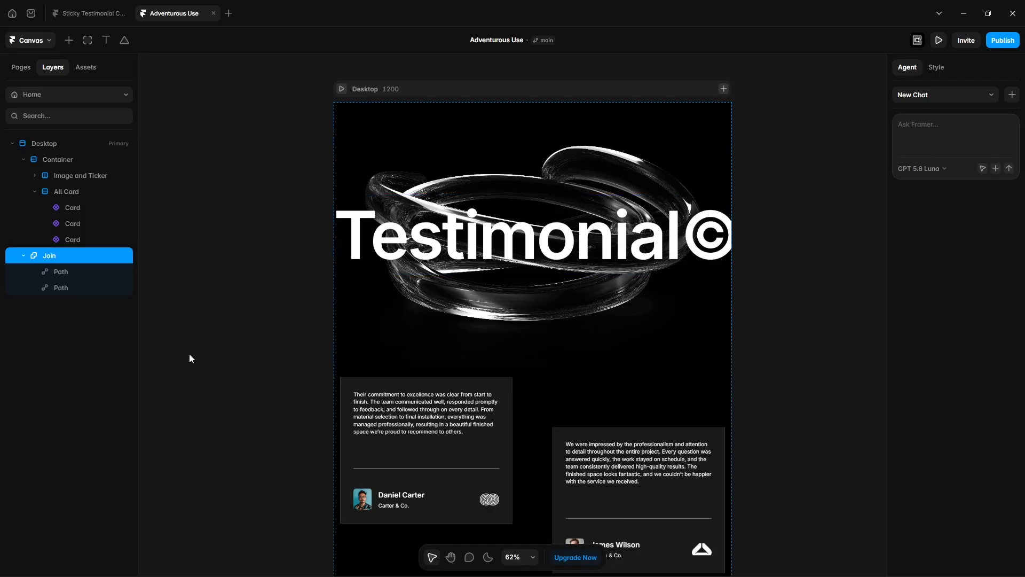
scroll(269, 319, "down", 5)
scroll(247, 422, "down", 6)
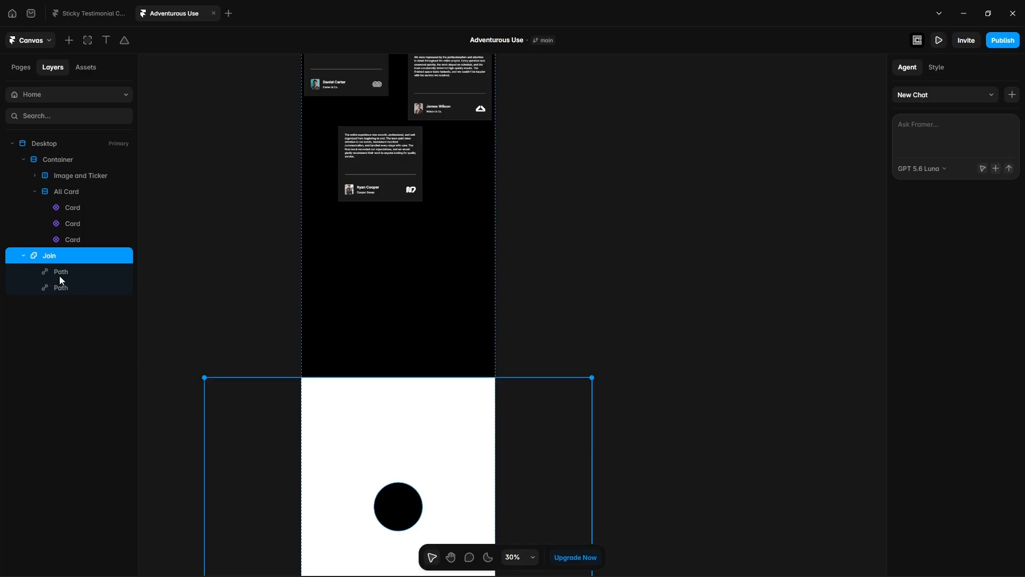
Step: Wrap the imported Join graphic in a stack and rename the stack Shape
left_click(55, 257)
key("shift+a")
double_click(56, 255)
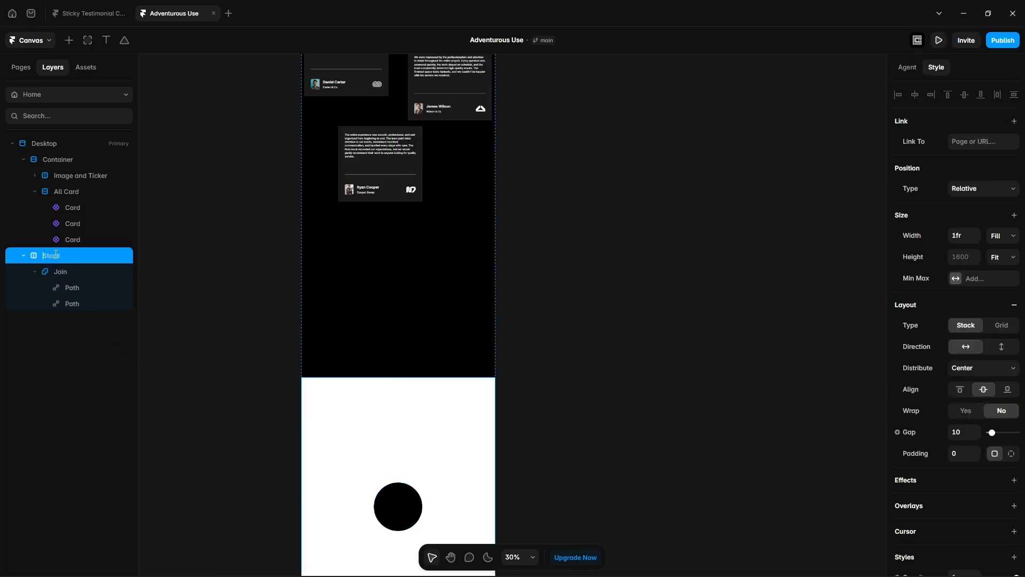
key("Return")
scroll(373, 304, "up", 3)
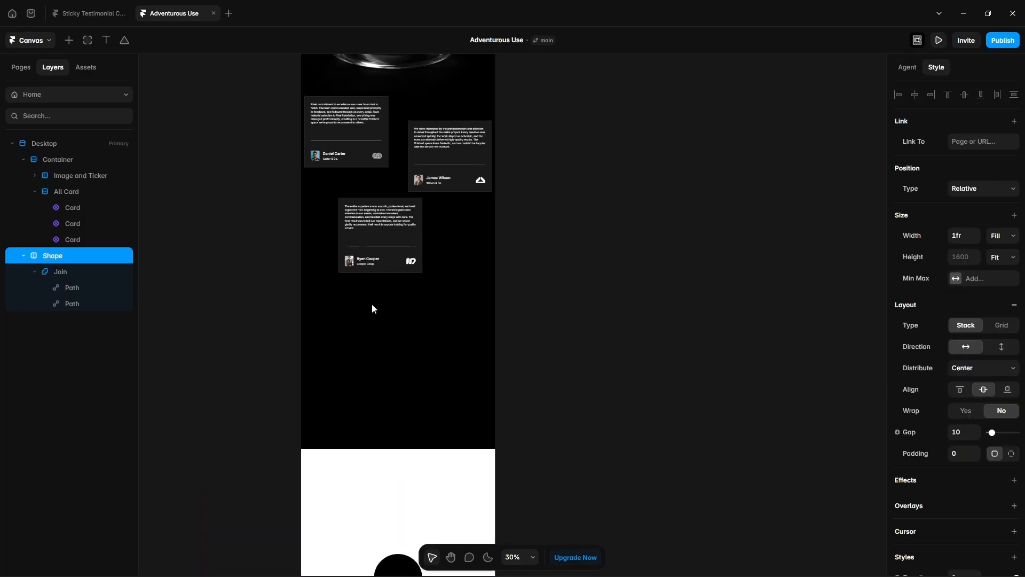
Step: Move the Shape stack into the Image and Ticker stack, directly below Background Image
left_click_drag(55, 259, 81, 175)
scroll(240, 269, "up", 9)
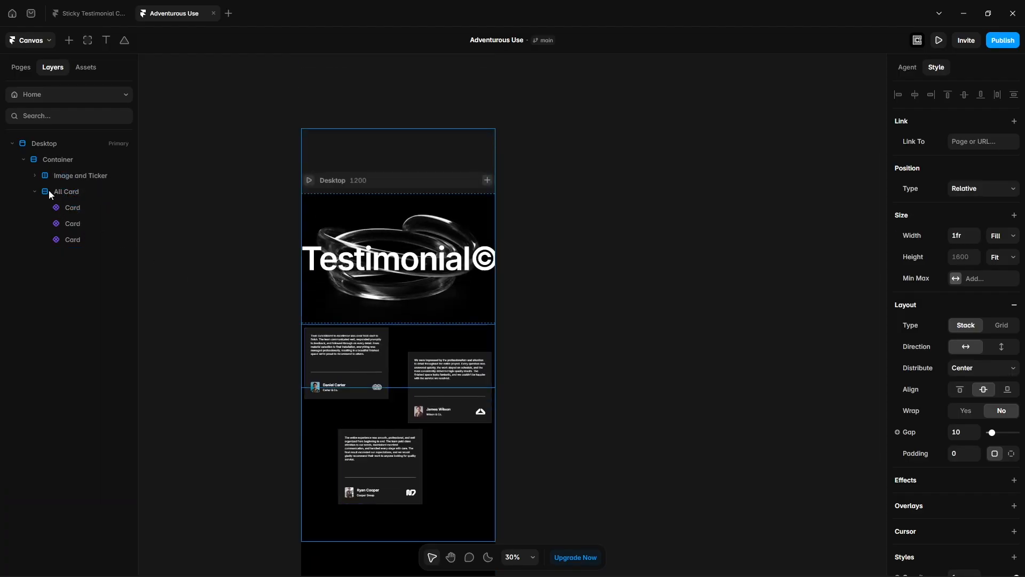
left_click(34, 175)
left_click(85, 225)
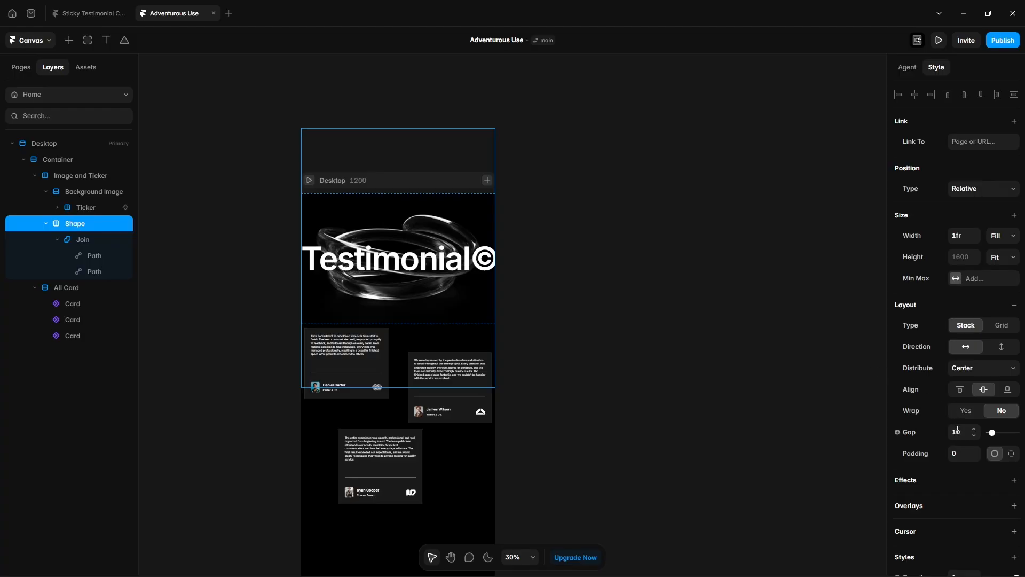
Step: Add a Z Index of 1 to the Shape stack and preview the page briefly
scroll(940, 454, "down", 6)
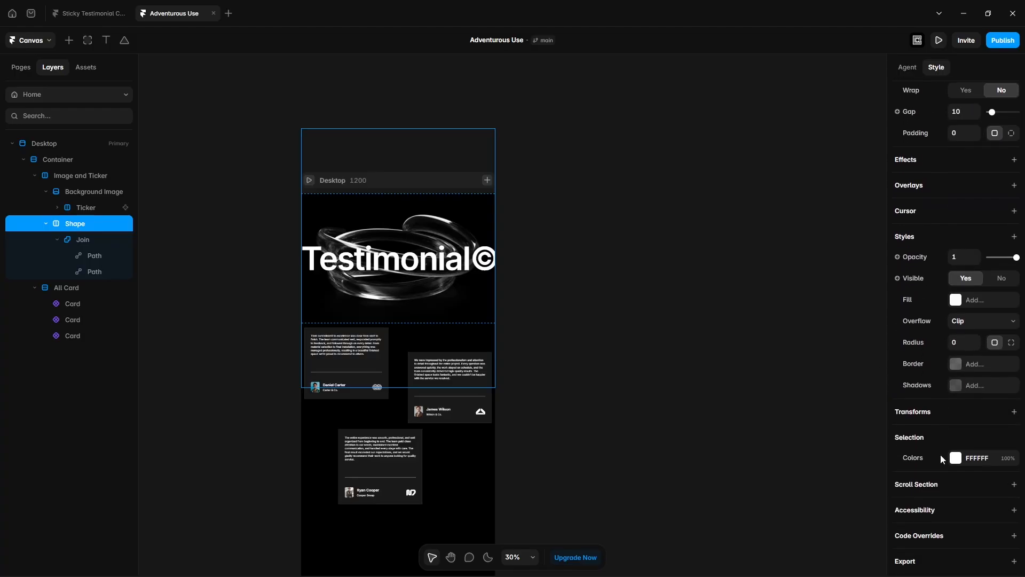
left_click(1014, 236)
left_click(927, 498)
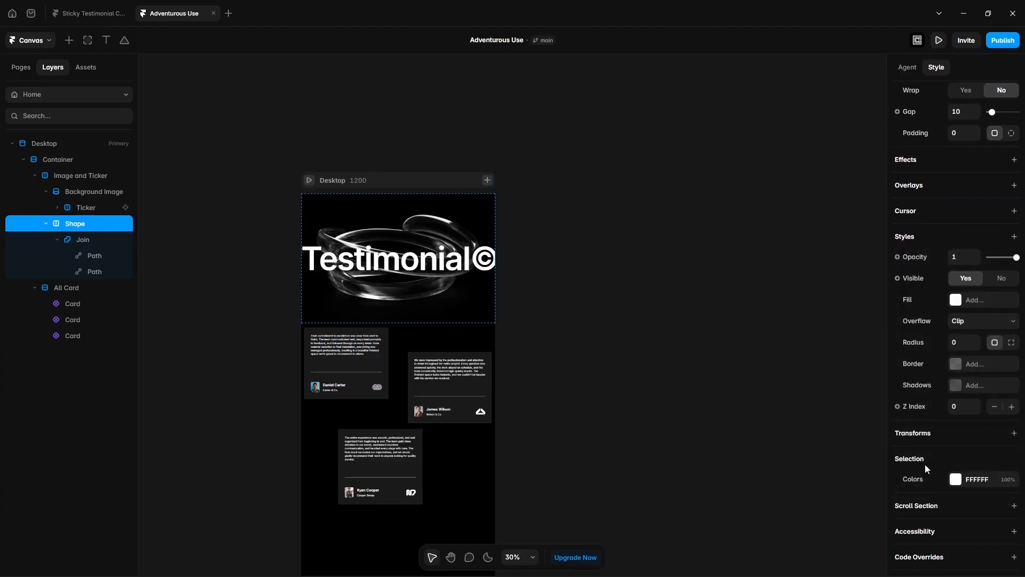
left_click(964, 407)
type("1")
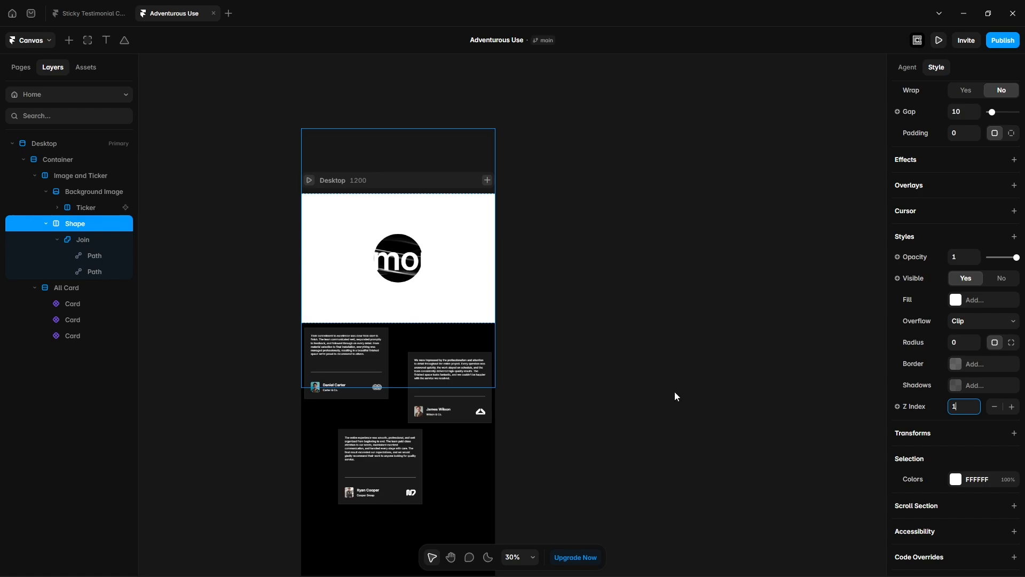
left_click(939, 41)
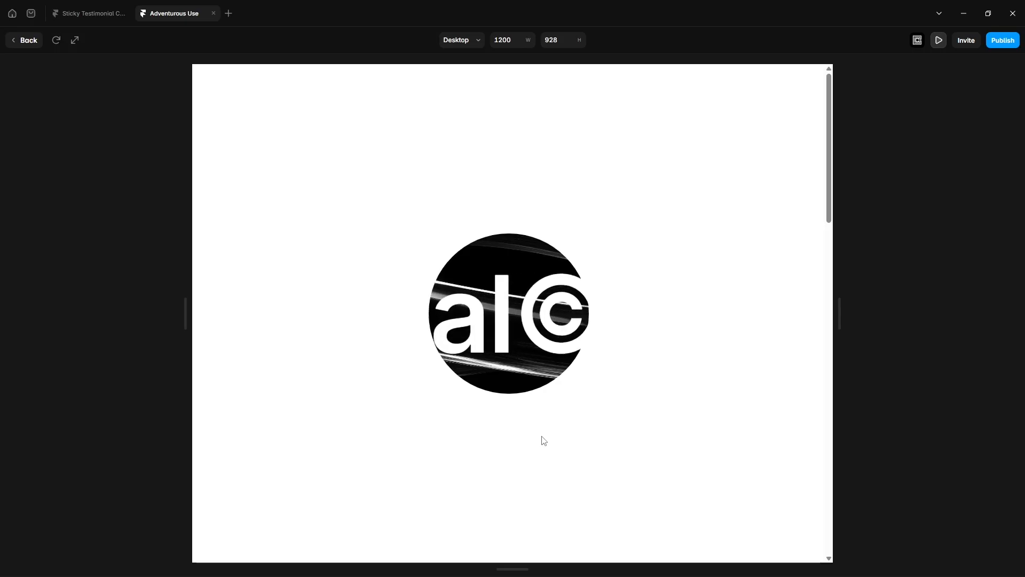
key("Escape")
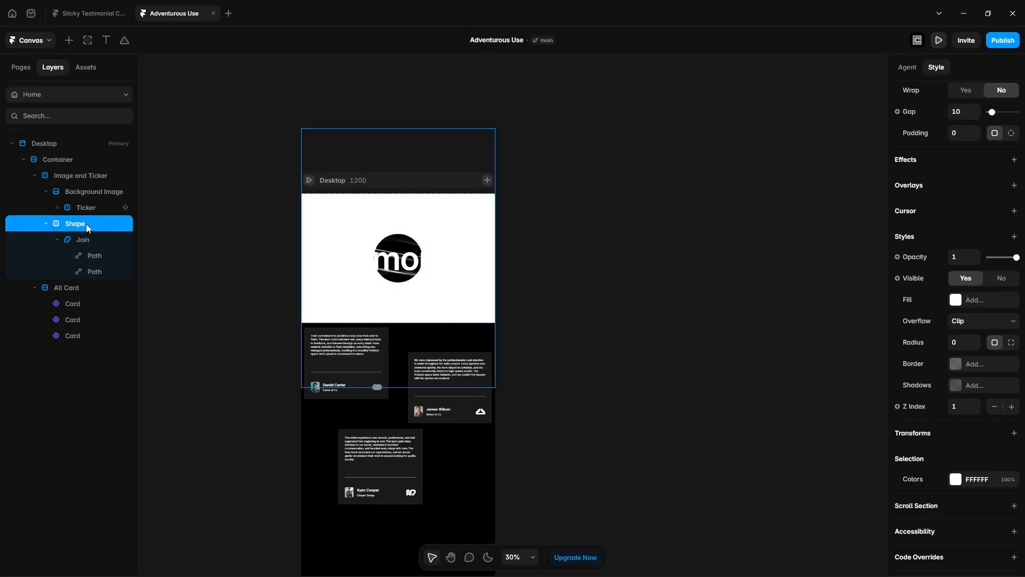
Step: Add a Scroll Transform effect to the Shape stack with From opacity 1 and scale 1
left_click(900, 161)
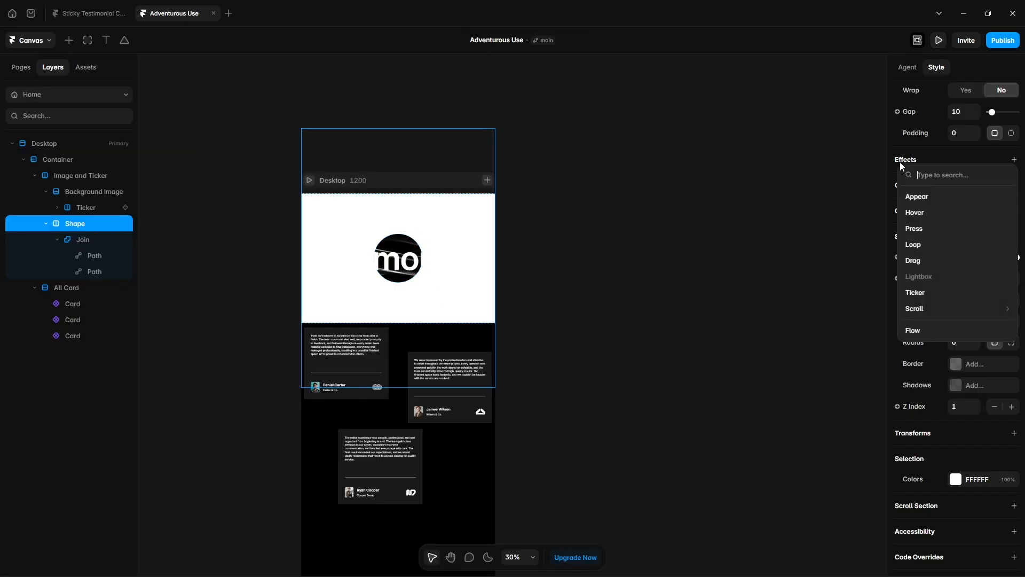
mouse_move(932, 309)
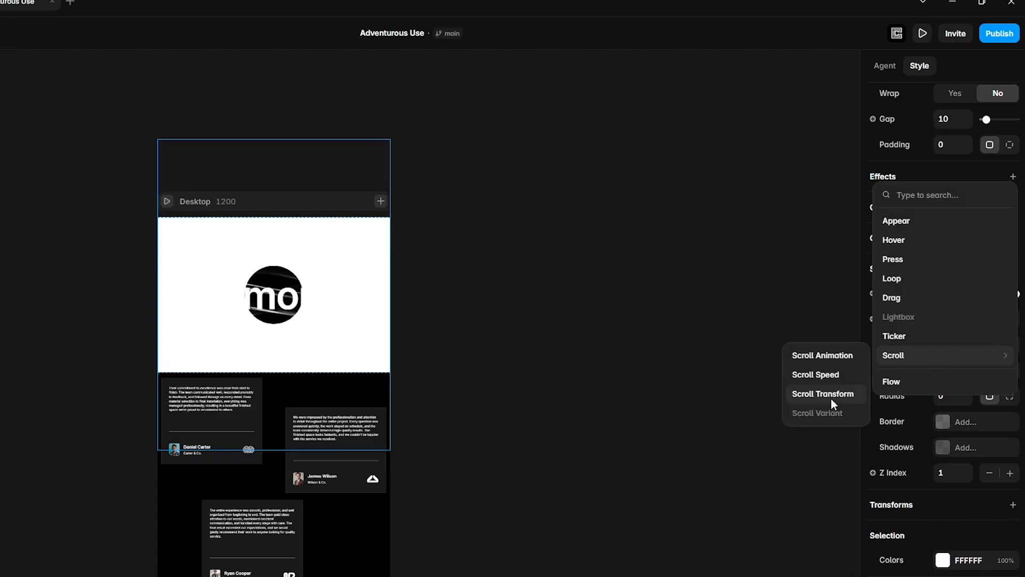
left_click(831, 399)
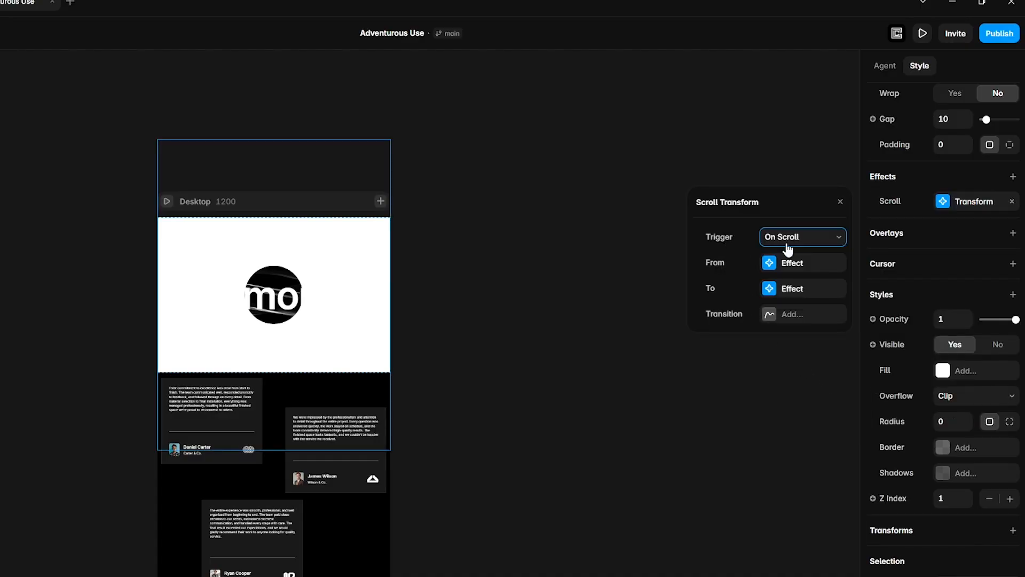
left_click(779, 263)
left_click(769, 238)
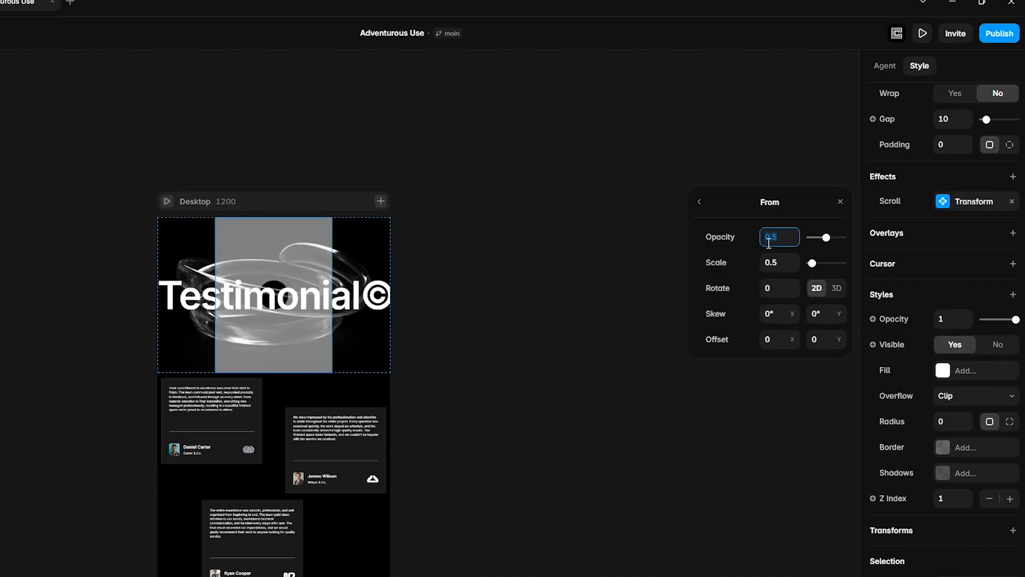
type("1")
left_click(766, 265)
type("1")
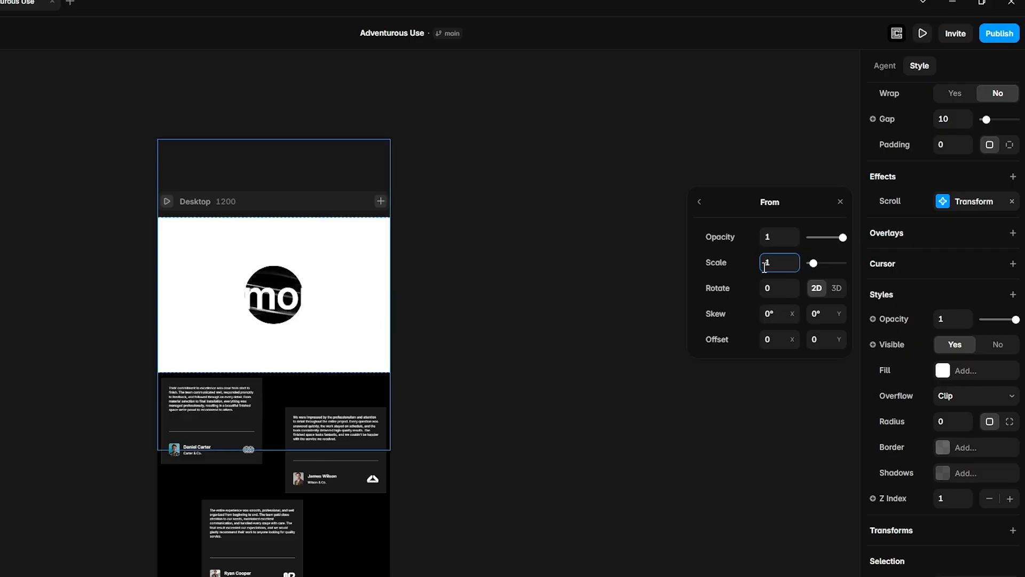
Step: Set the scroll transform's To scale to 5
left_click(699, 205)
left_click(778, 288)
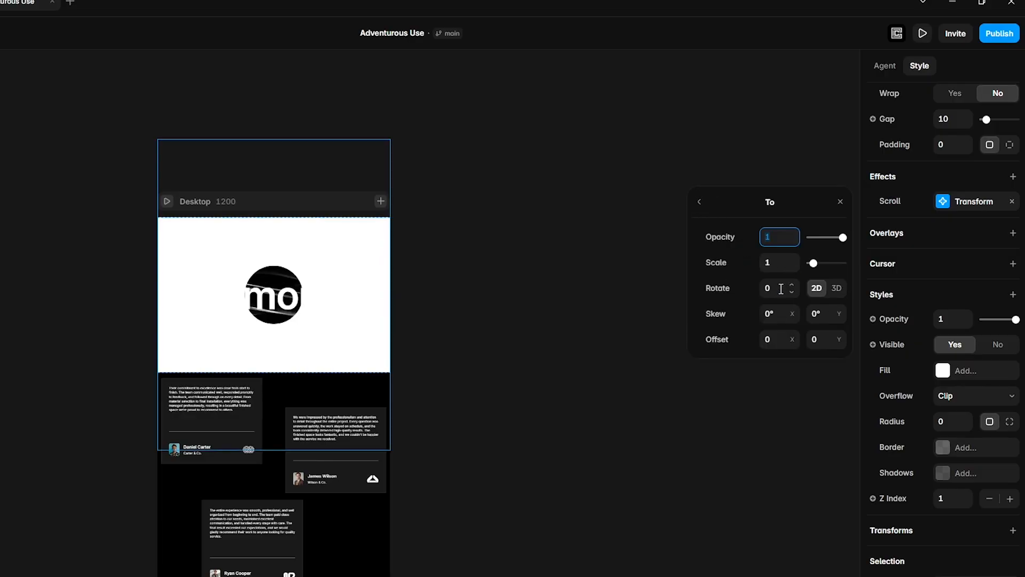
left_click(771, 265)
key("BackSpace")
type("5")
key("Return")
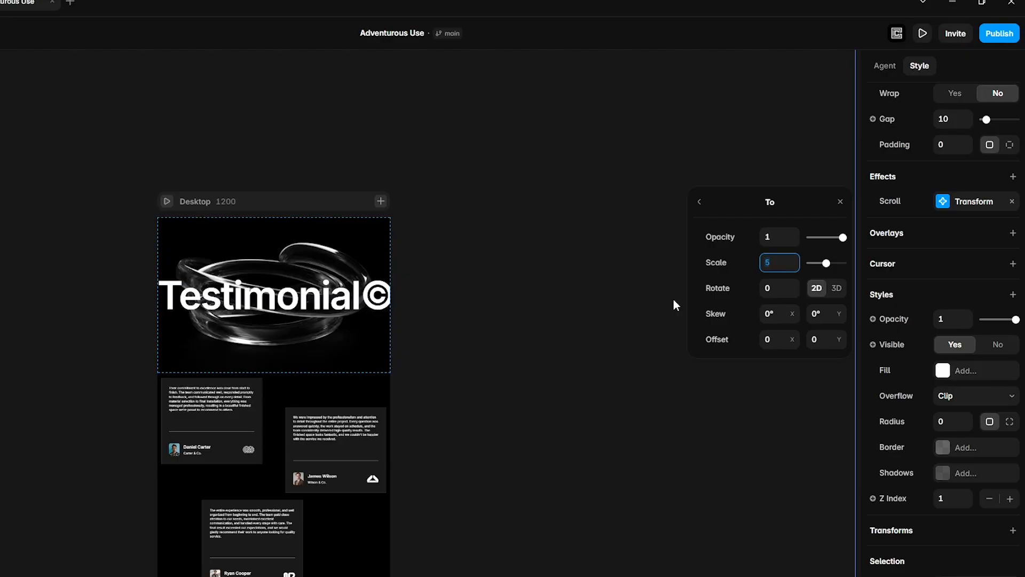
Step: Preview the page and scroll through it to check the circular reveal and the cards
left_click(922, 33)
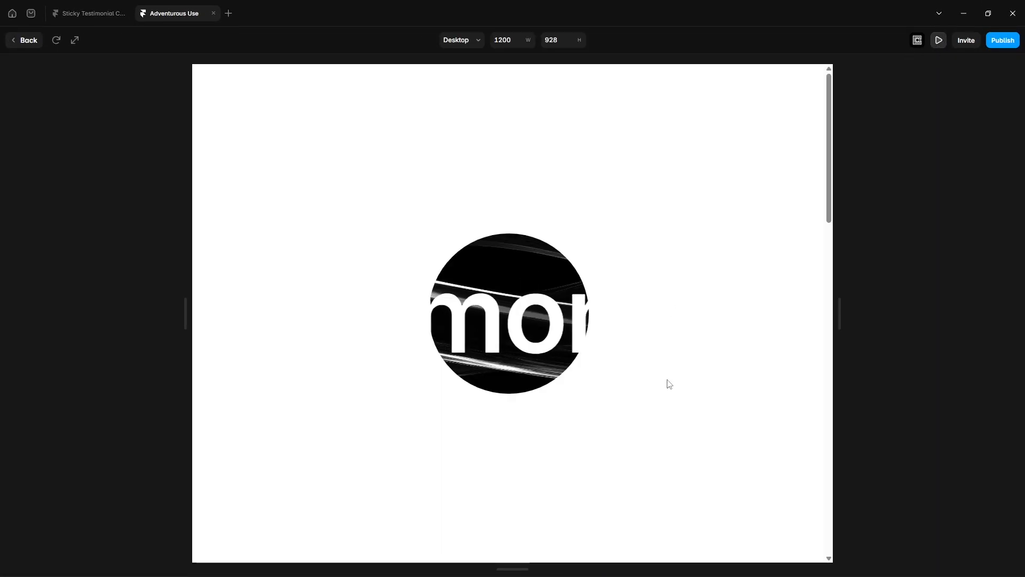
scroll(669, 384, "down", 10)
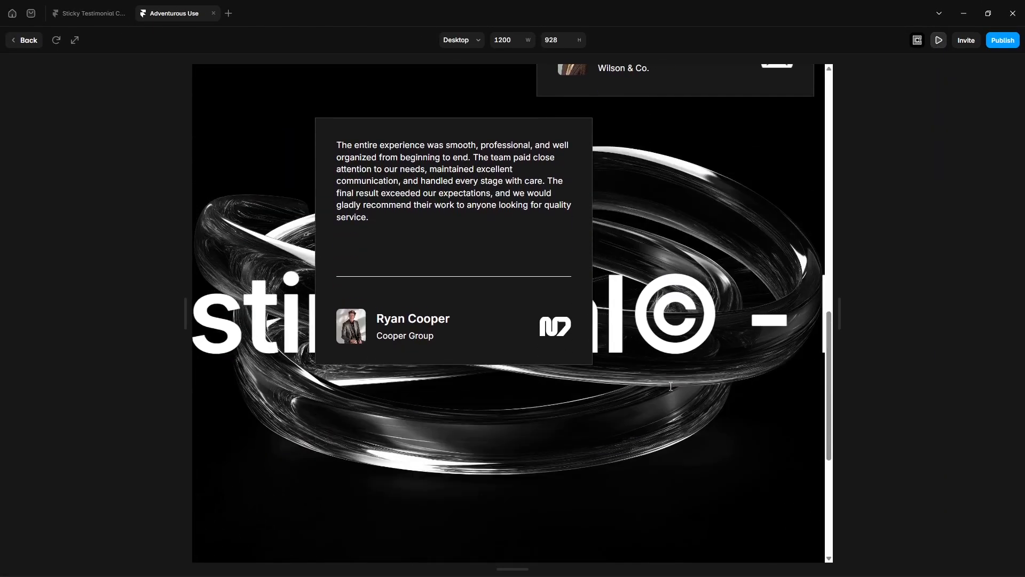
scroll(670, 385, "up", 10)
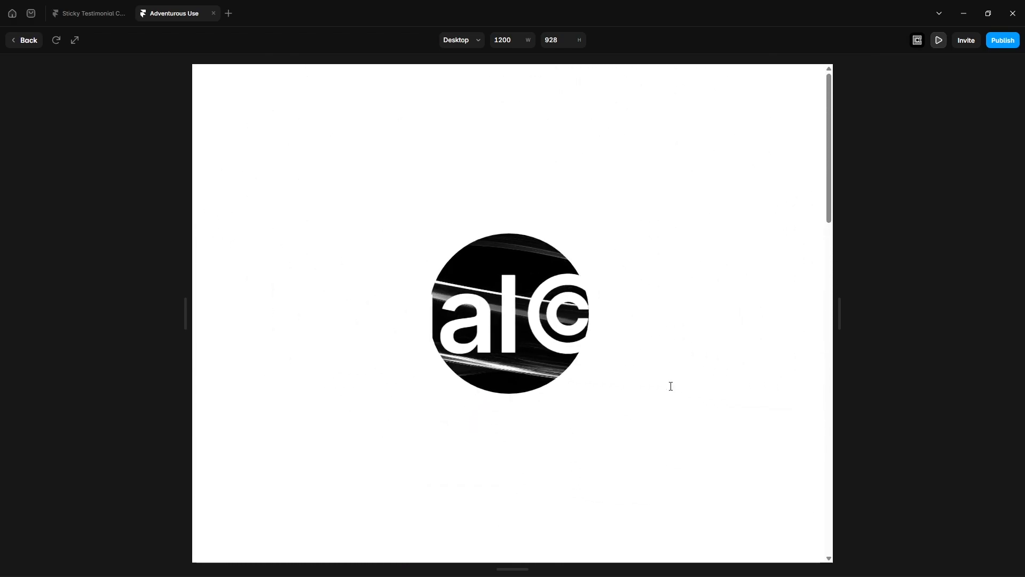
scroll(670, 386, "down", 3)
scroll(671, 386, "down", 10)
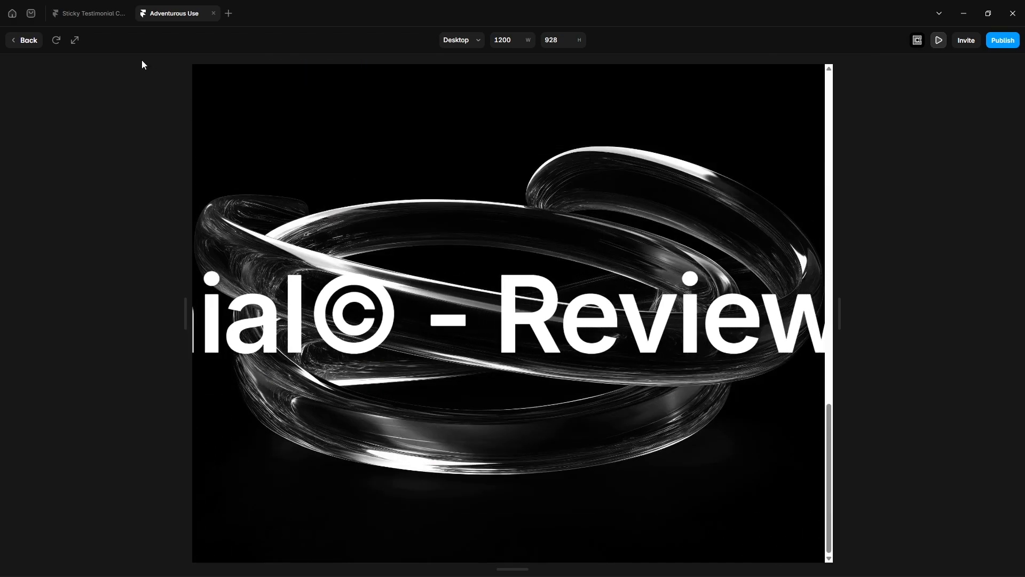
left_click(25, 41)
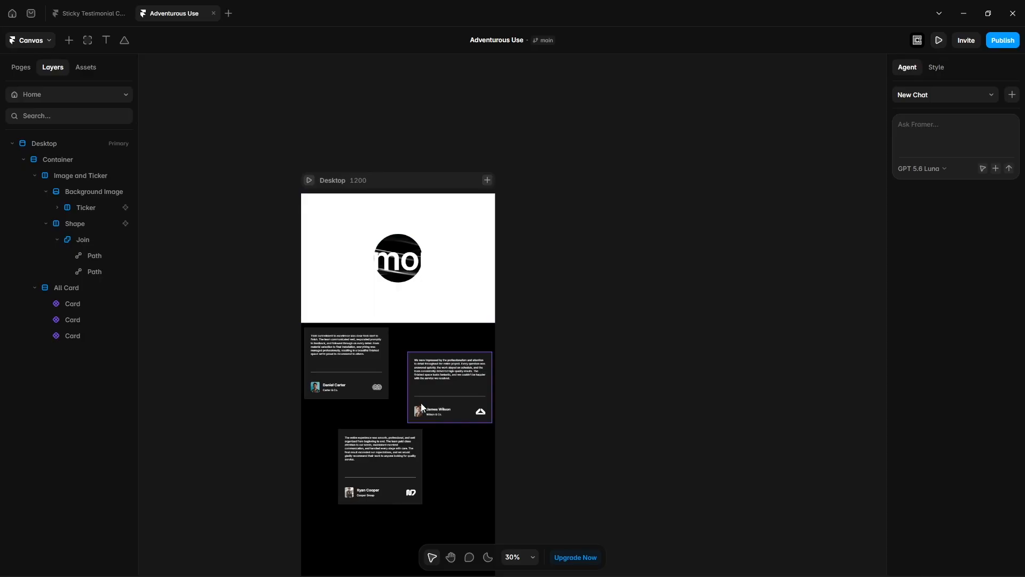
Step: Open the Card component and add a variant named Phone with a width of 320
double_click(358, 362)
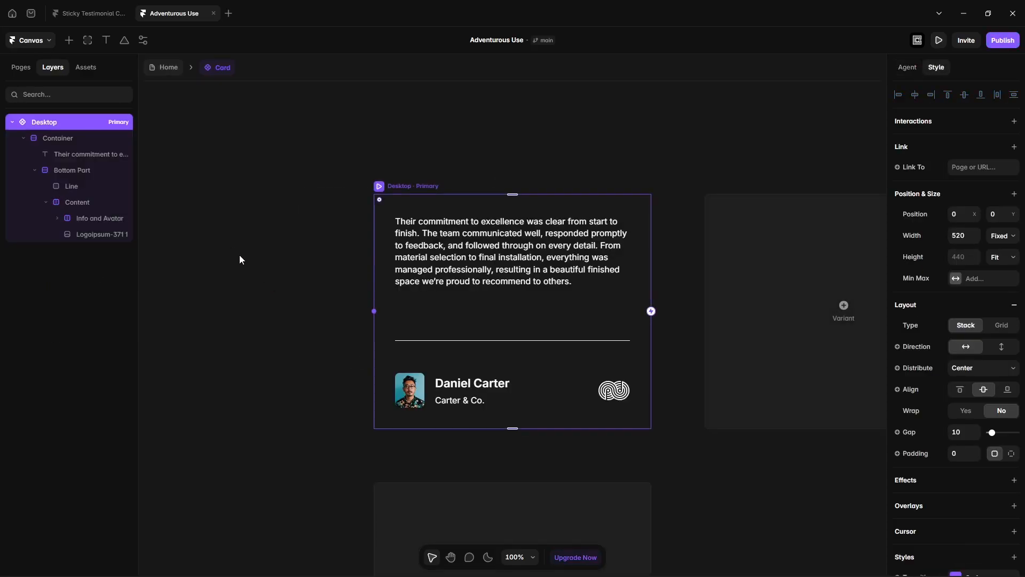
left_click(481, 262)
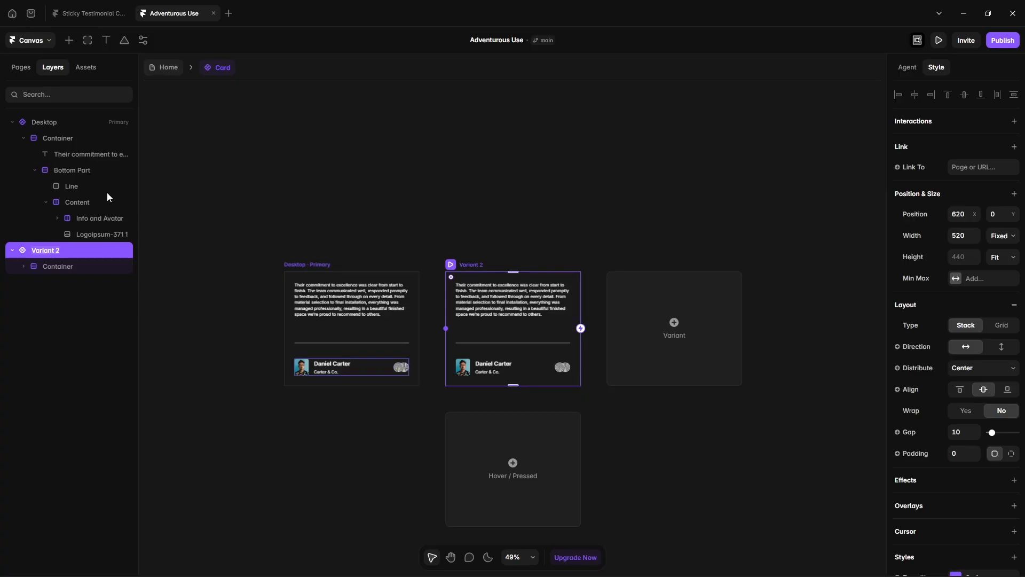
type("Phone")
key("Return")
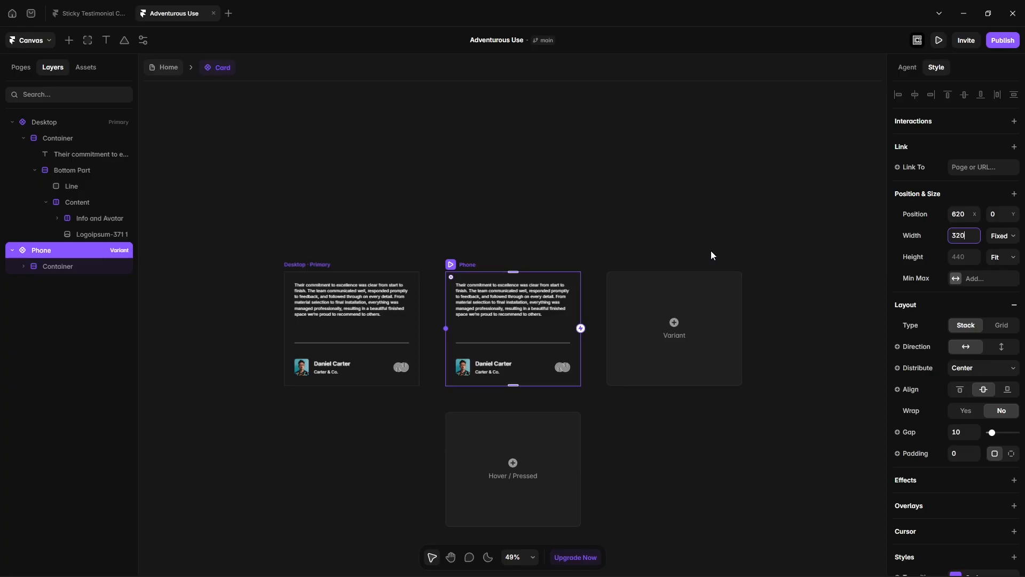
key("Return")
scroll(496, 444, "up", 10)
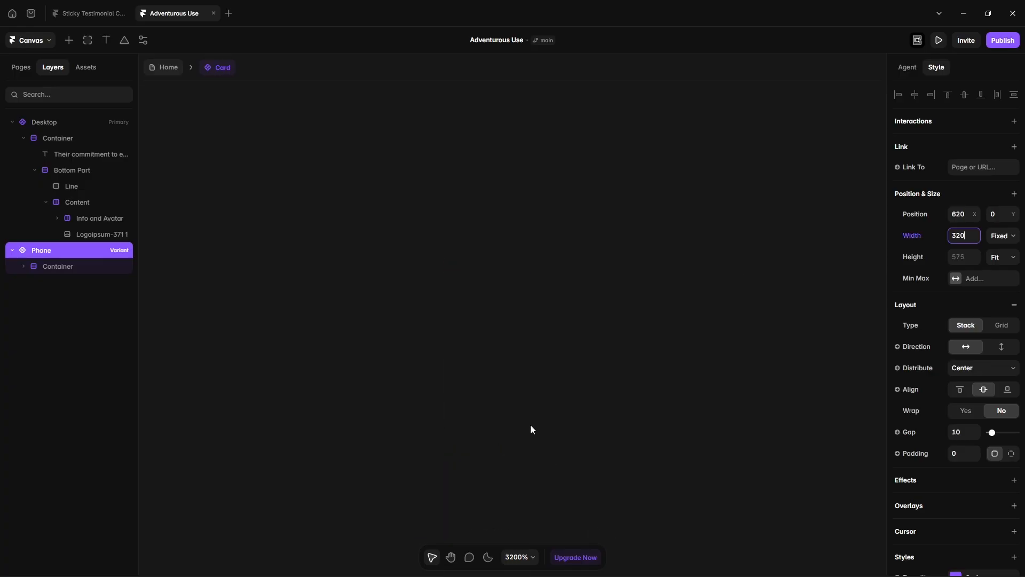
left_click(601, 525)
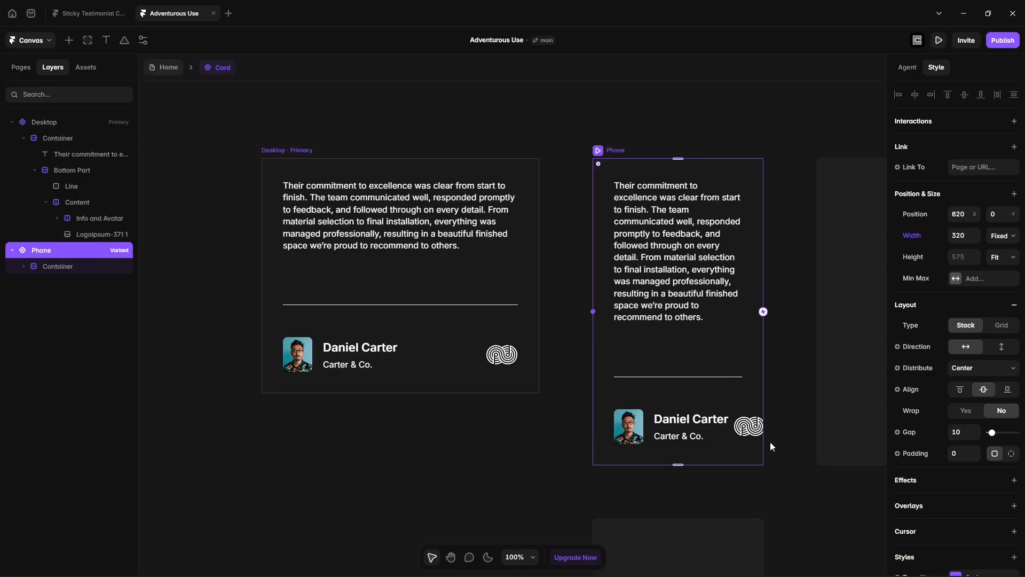
Step: Try a vertical direction for the Content stack in the Phone variant, then undo it
scroll(771, 441, "up", 5)
left_click(737, 416)
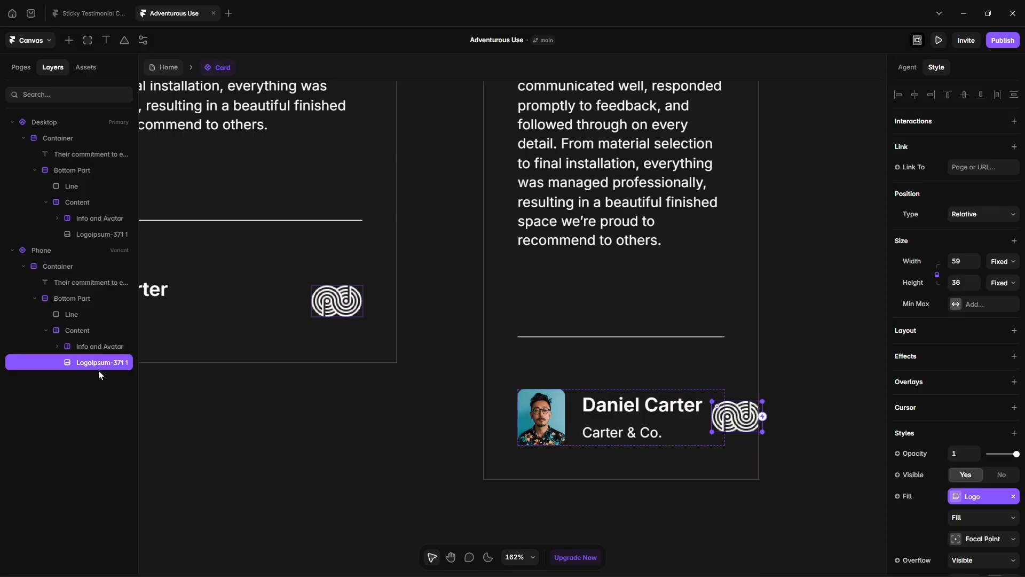
left_click(77, 331)
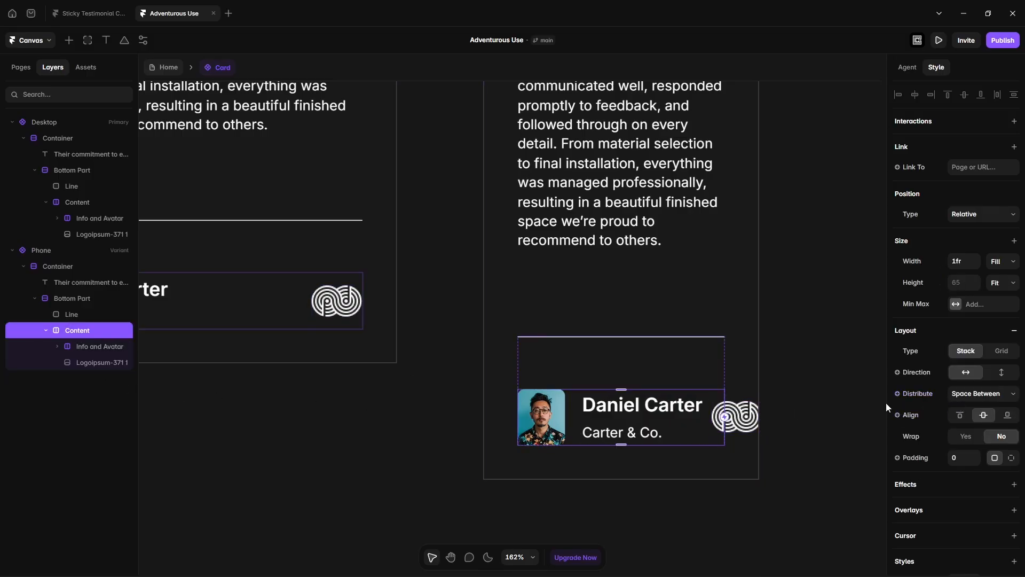
left_click(1002, 373)
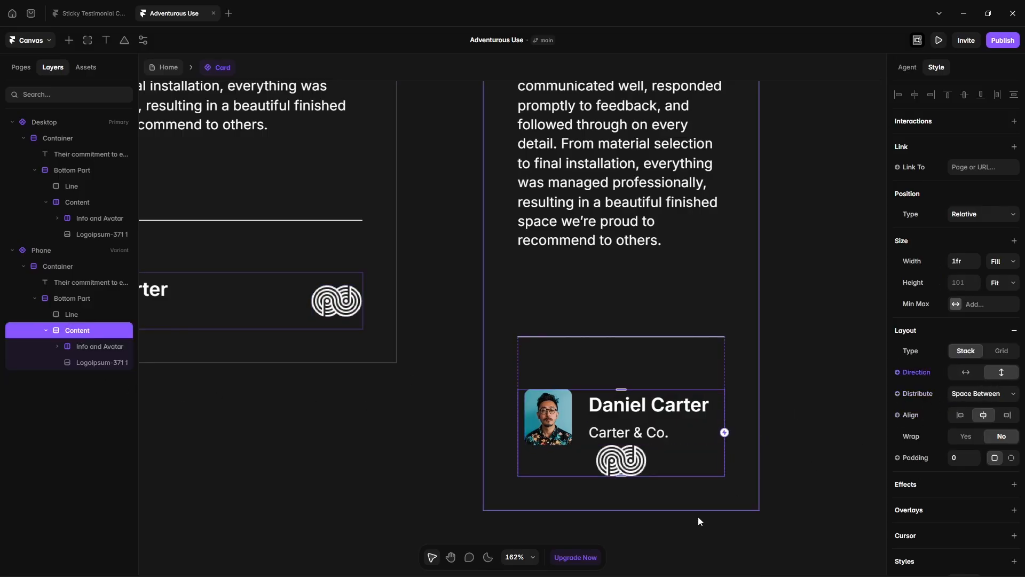
key("ctrl+z")
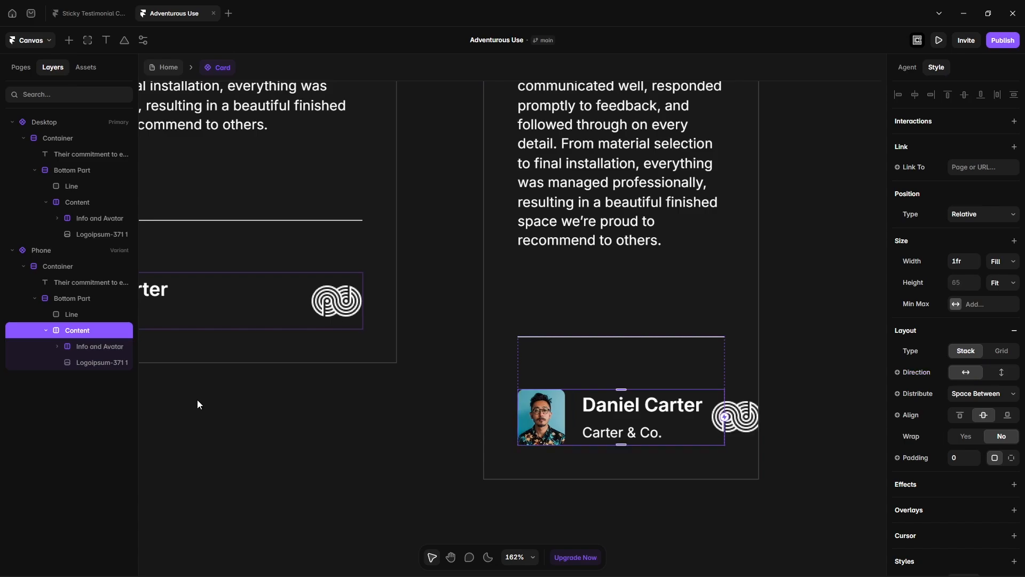
Step: Hide the logo in the Phone variant by setting its visibility to No
left_click(96, 364)
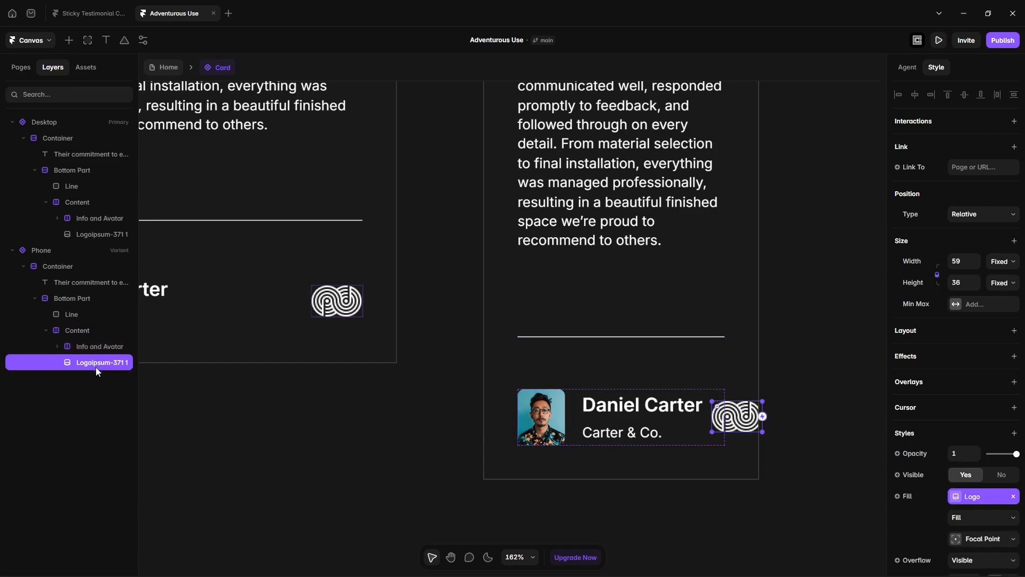
left_click(997, 476)
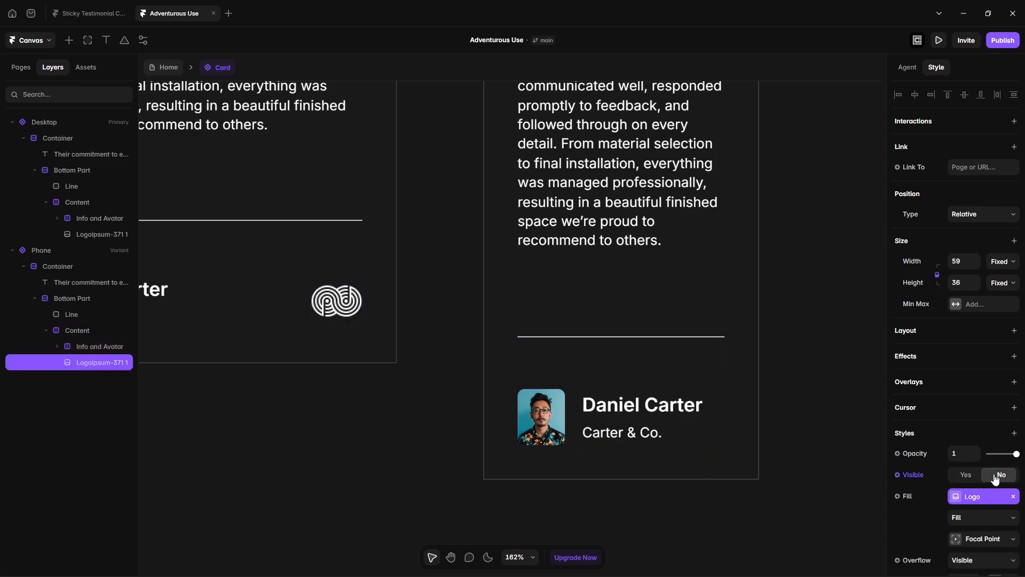
Step: Return to the Home page and add a Tablet breakpoint to the Desktop layout
left_click(167, 68)
left_click(487, 179)
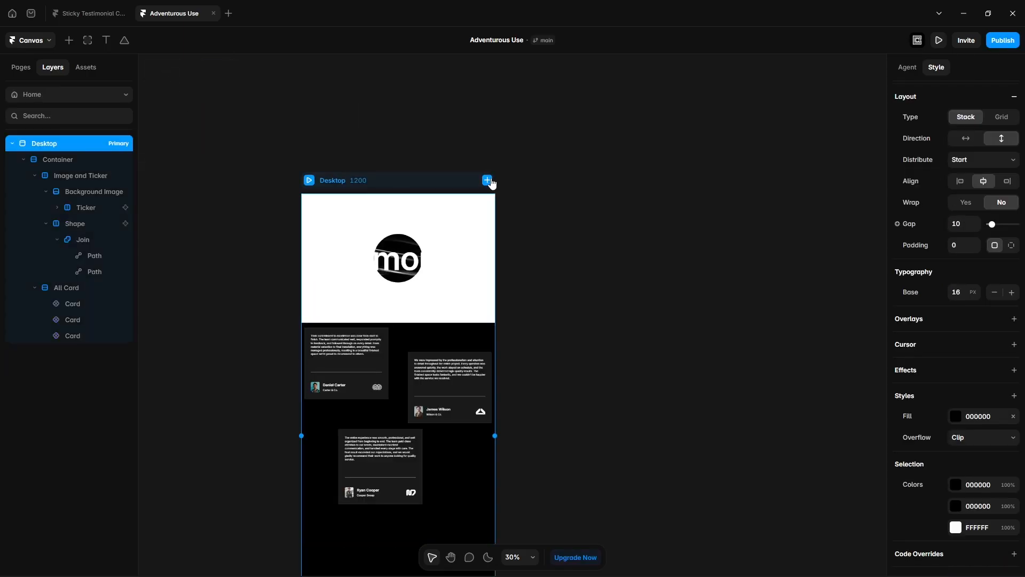
left_click(513, 225)
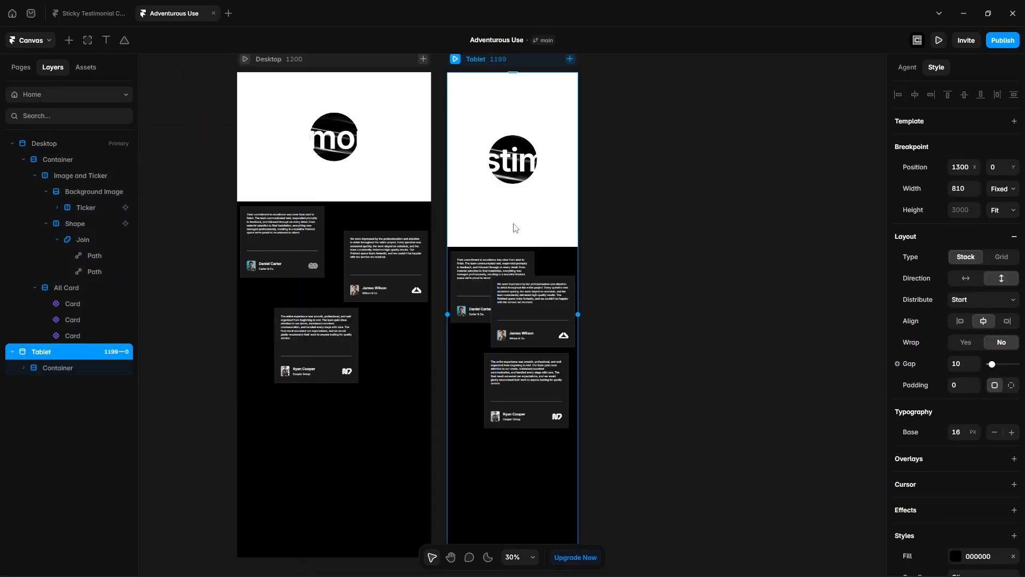
Step: Select the three cards in the Tablet breakpoint's All Card stack and set their position type to Relative
left_click(13, 144)
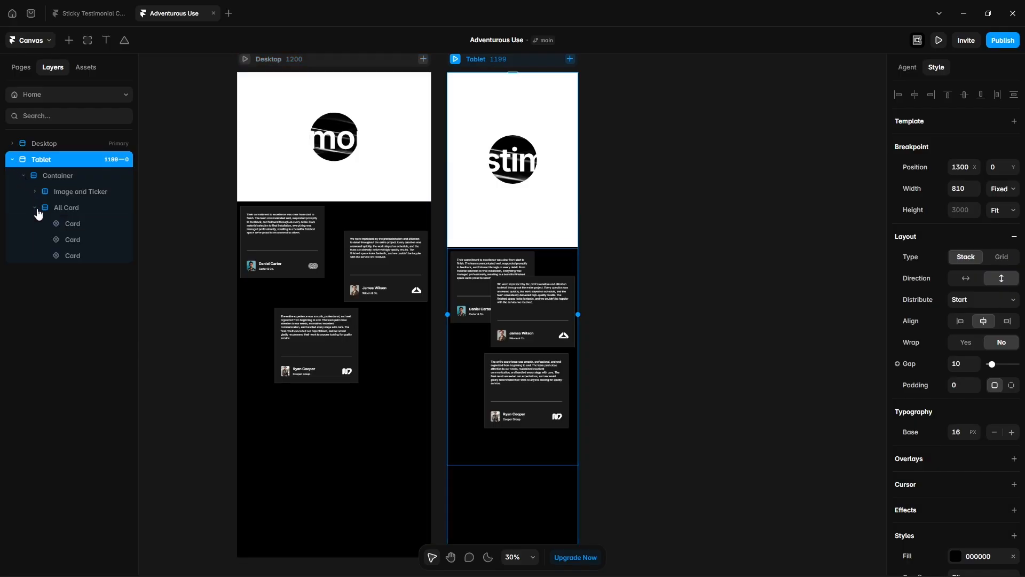
left_click(88, 224)
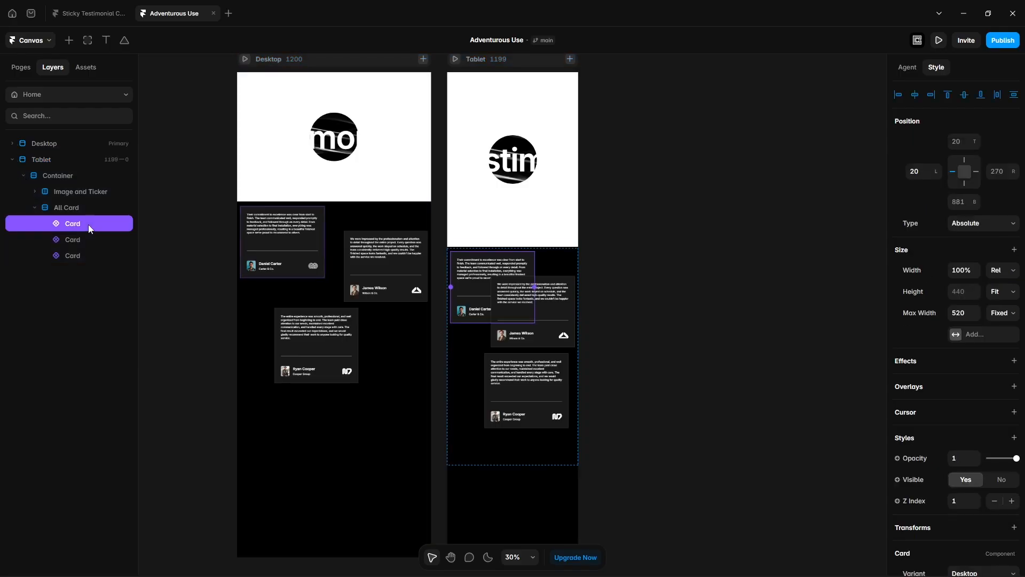
left_click(85, 255, "shift")
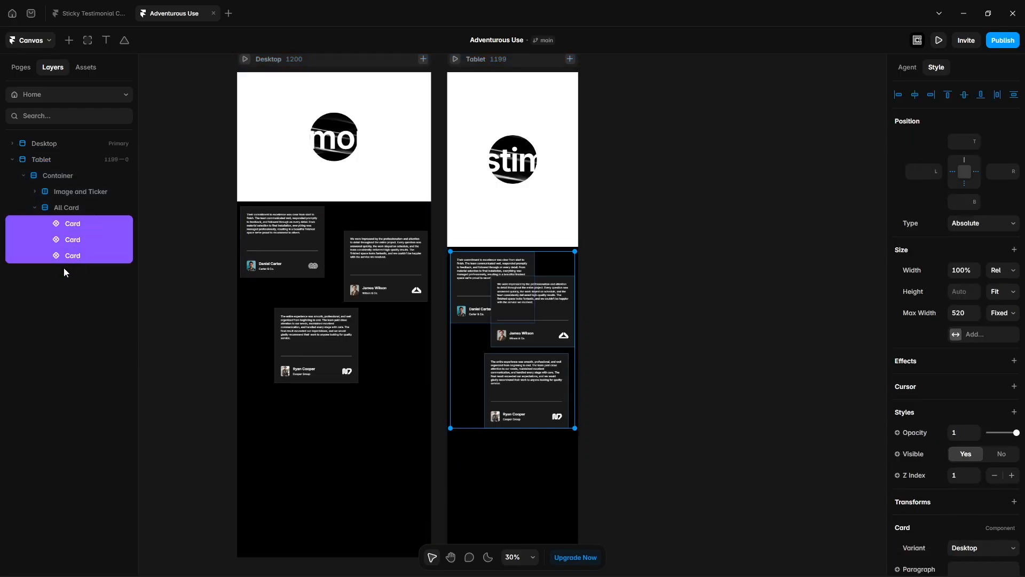
left_click(979, 224)
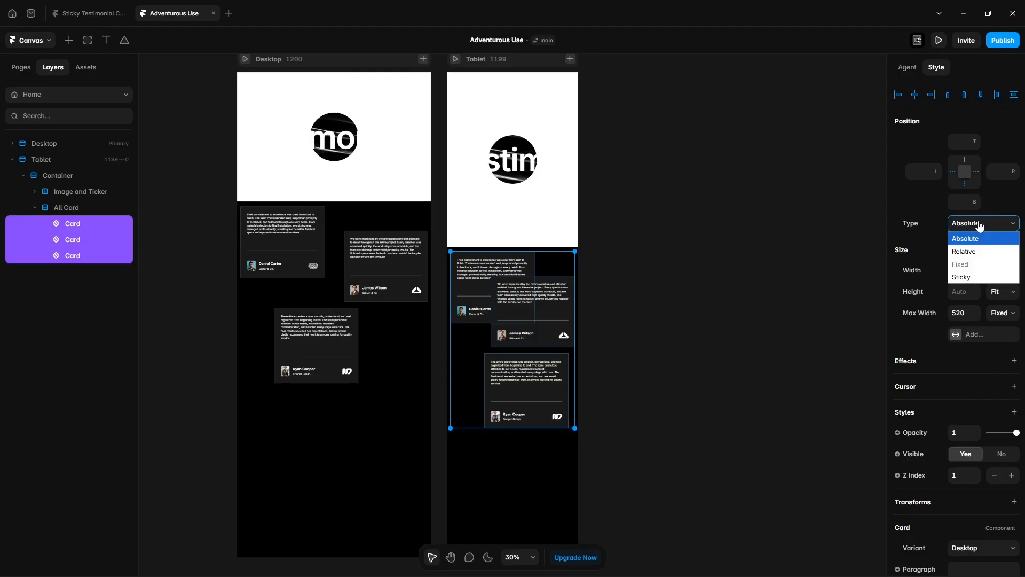
left_click(965, 251)
Step: Set the three Tablet cards' width to 100% and remove their max width
left_click(959, 192)
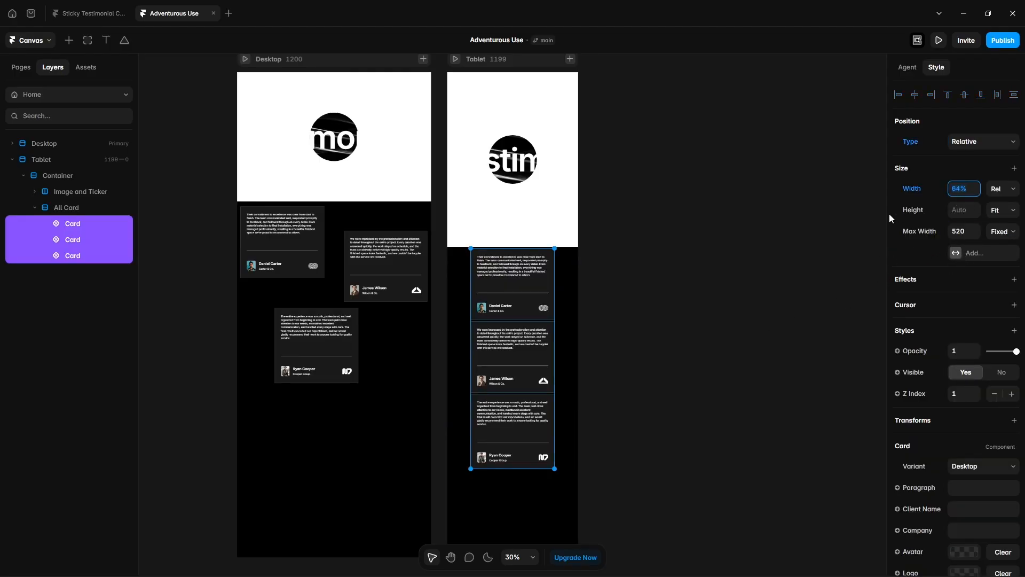
type("100%")
left_click(921, 236)
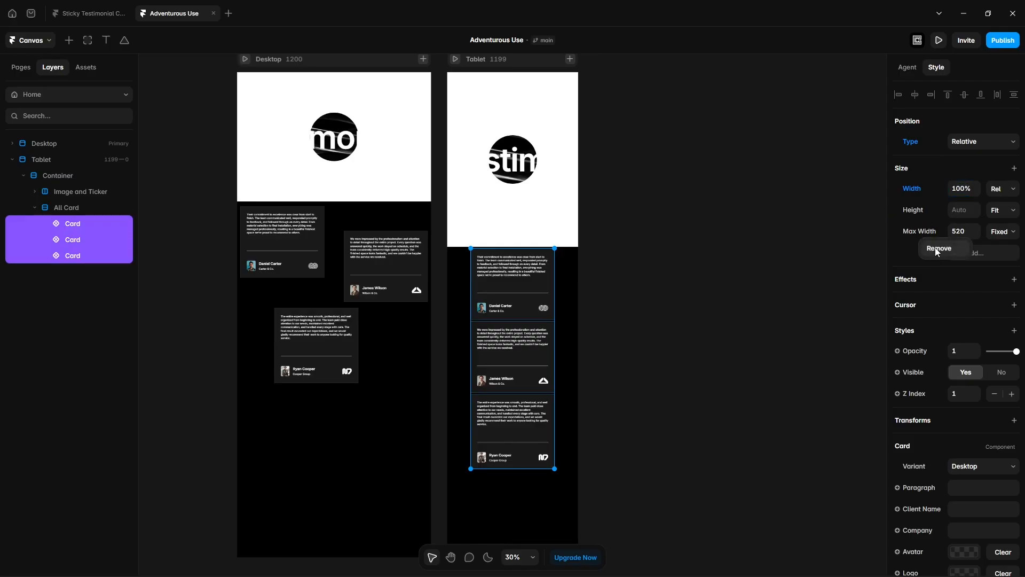
left_click(934, 253)
scroll(513, 260, "up", 5)
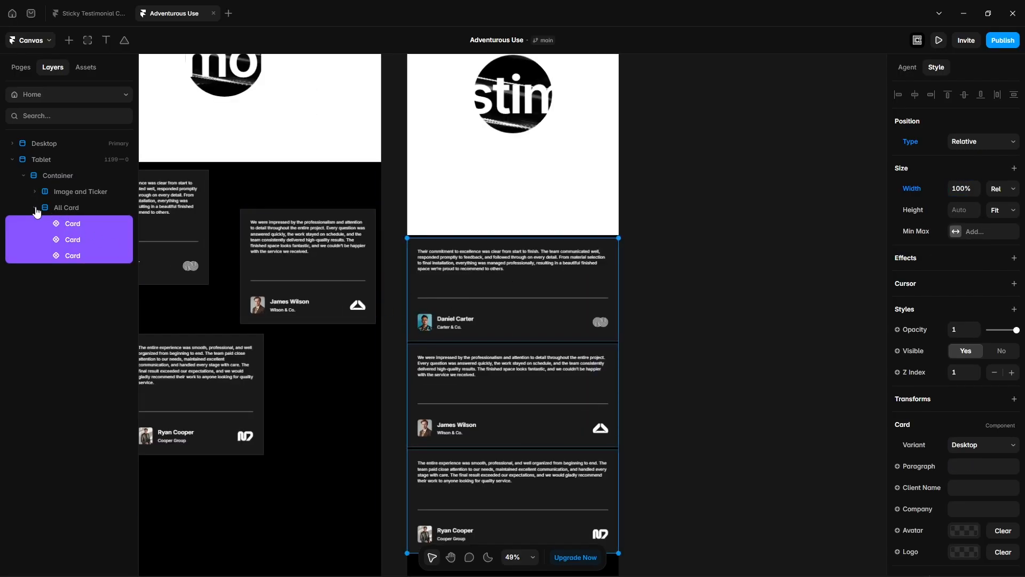
Step: Set the padding and gap of the Tablet breakpoint's All Card stack to 40
left_click(62, 213)
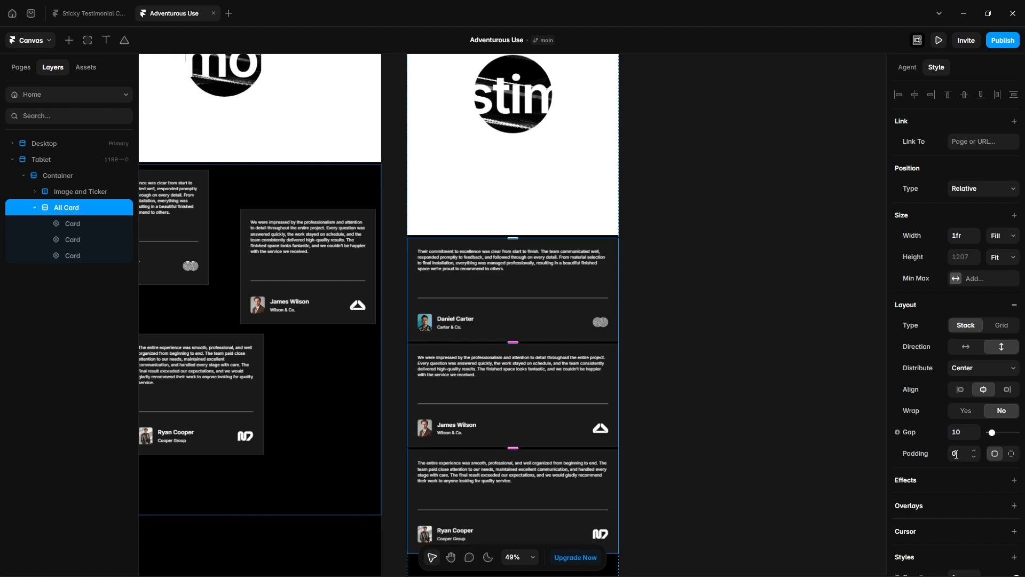
type("4")
key("Return")
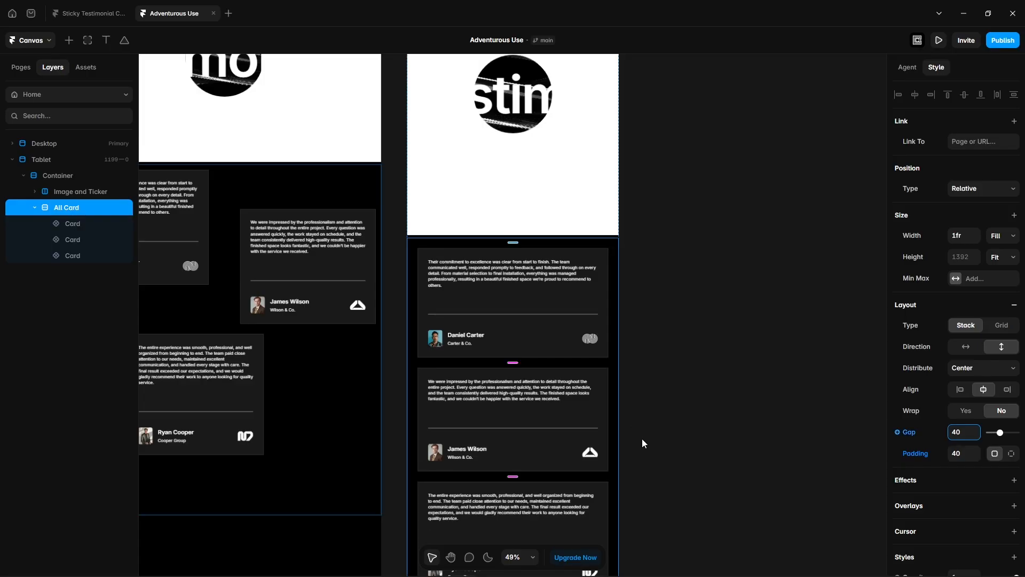
left_click(654, 457)
Step: Preview the Tablet breakpoint, check the circular reveal and stacked cards along the whole page, and return to the canvas
scroll(656, 461, "up", 2)
scroll(651, 460, "up", 2)
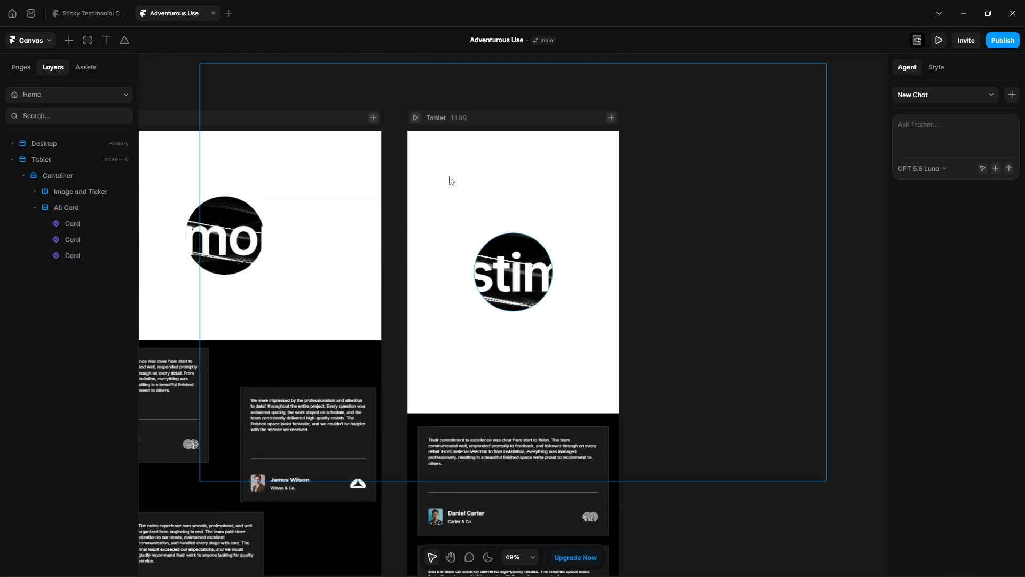
left_click(415, 119)
scroll(588, 432, "down", 10)
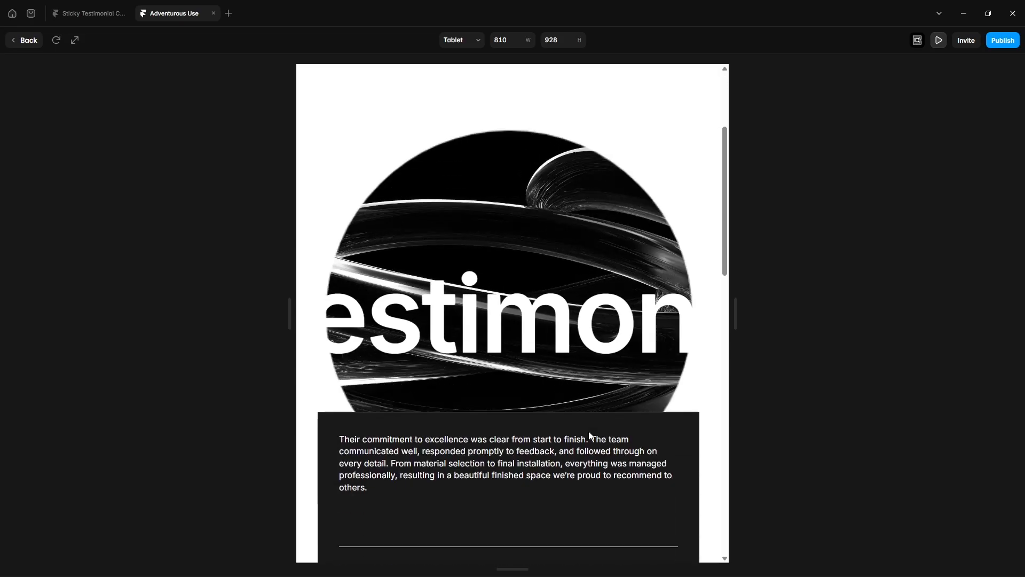
scroll(589, 441, "down", 5)
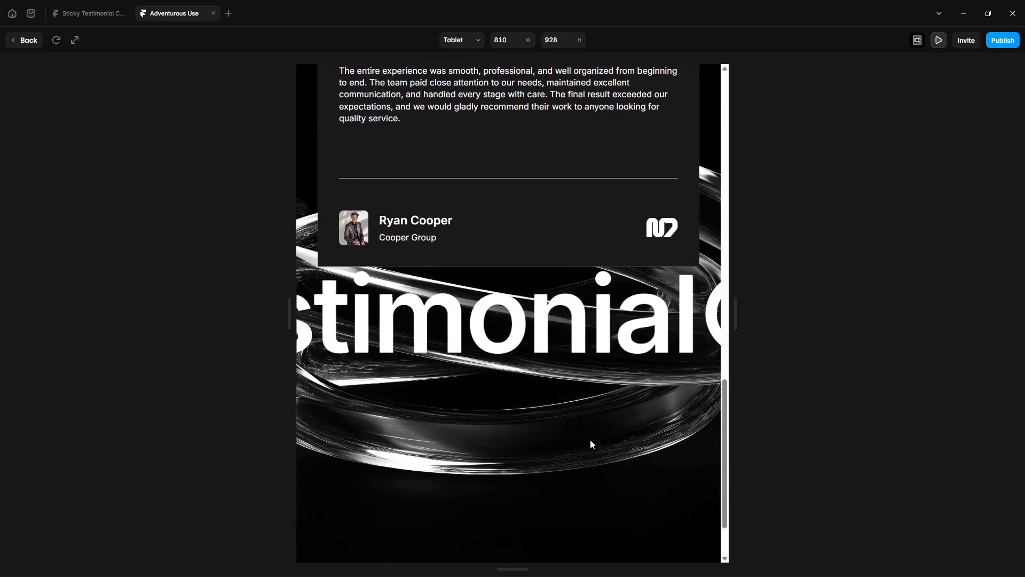
scroll(591, 440, "up", 15)
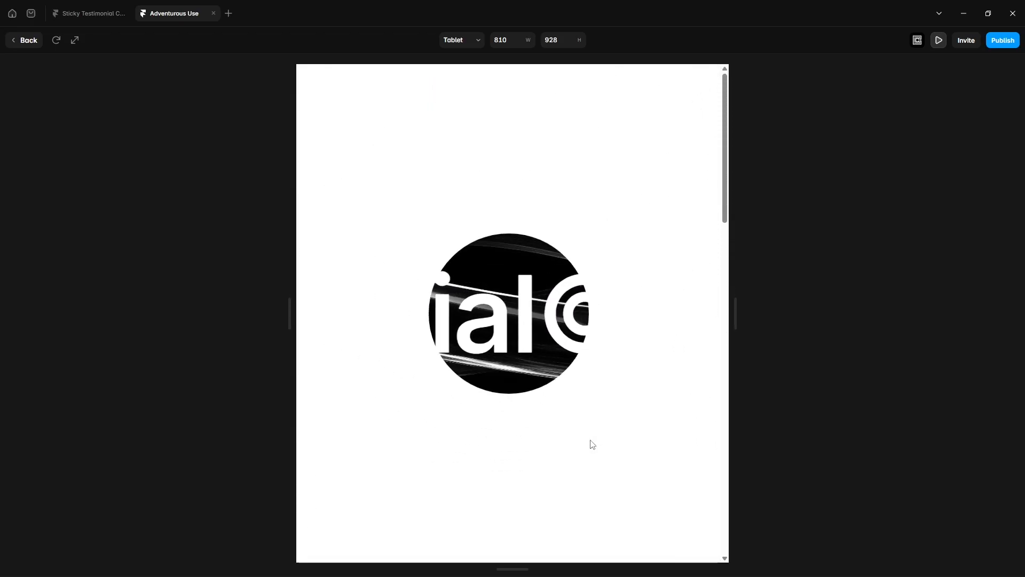
left_click(27, 42)
Step: Set the variant of the first card in the Tablet breakpoint to Desktop
scroll(719, 384, "down", 2)
left_click(593, 406)
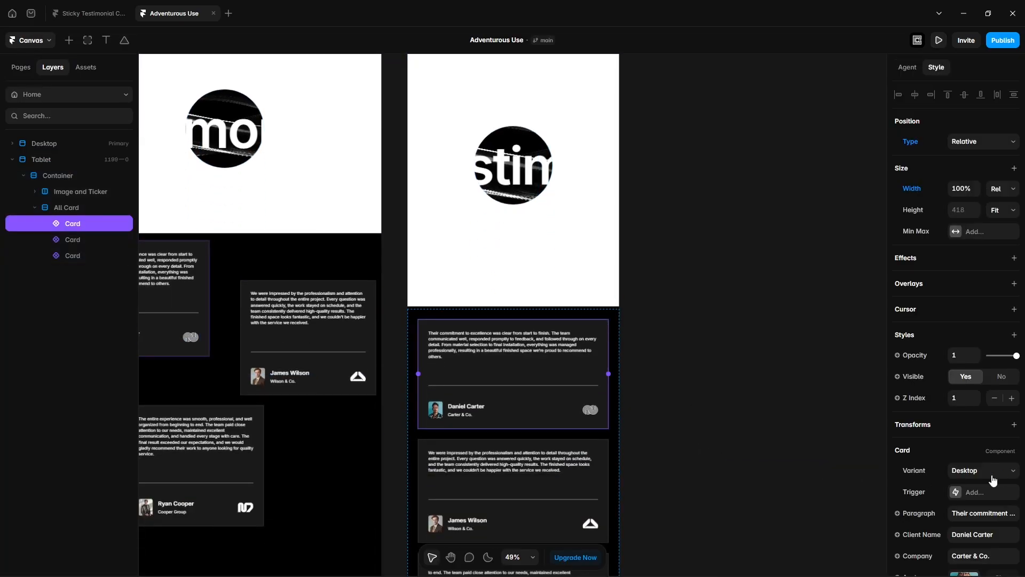
left_click(994, 471)
left_click(972, 499)
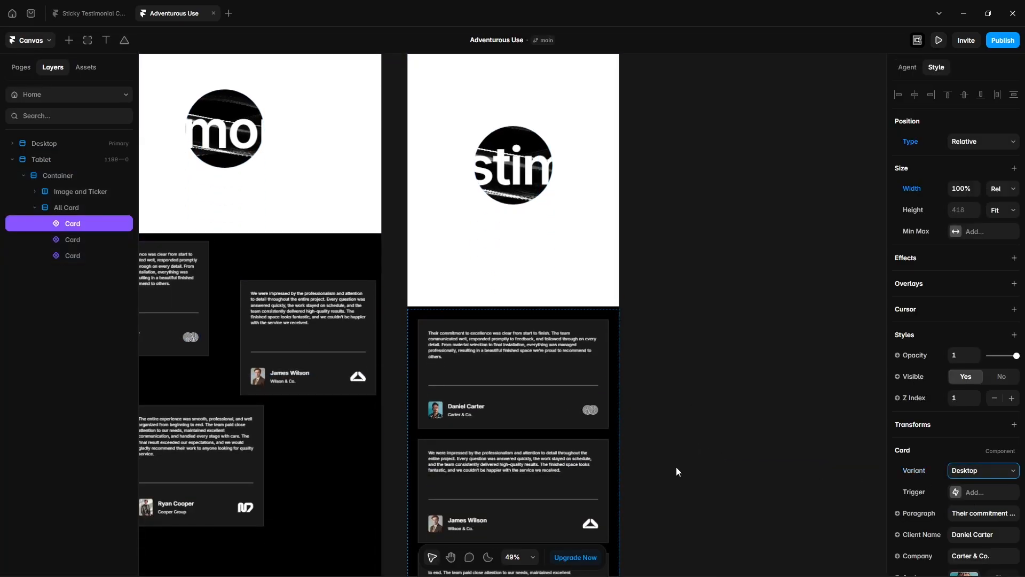
Step: Add a Phone breakpoint with a width of 390 to the page
scroll(818, 440, "up", 2)
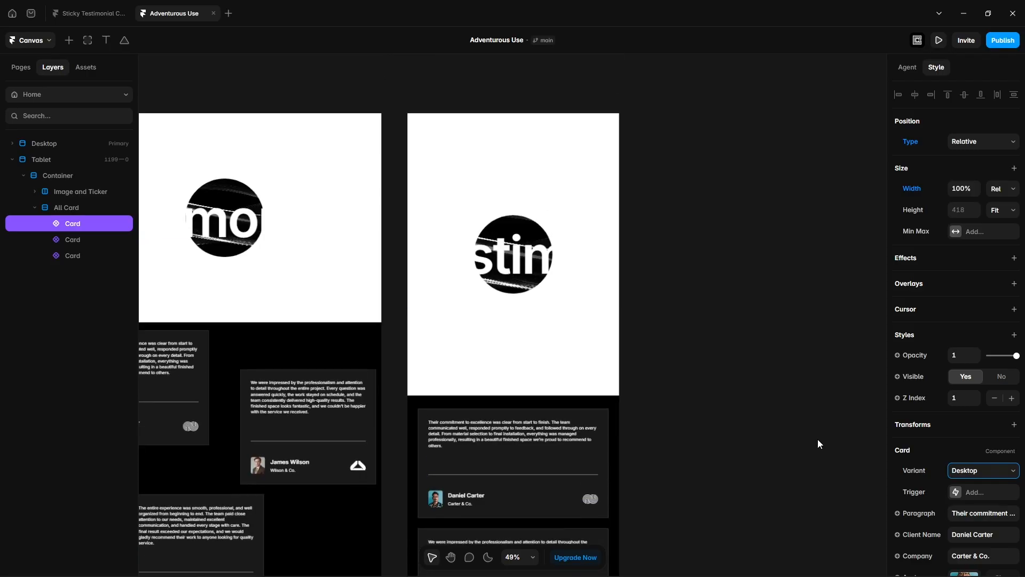
left_click(611, 100)
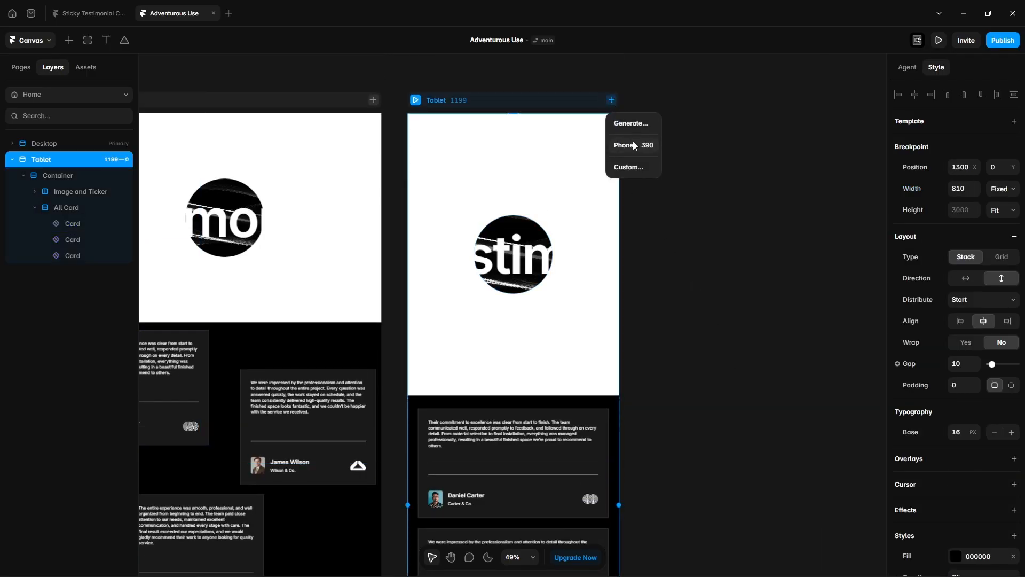
left_click(634, 145)
Step: Set the padding and gap of the Phone breakpoint's All Card stack to 24
scroll(622, 311, "up", 4)
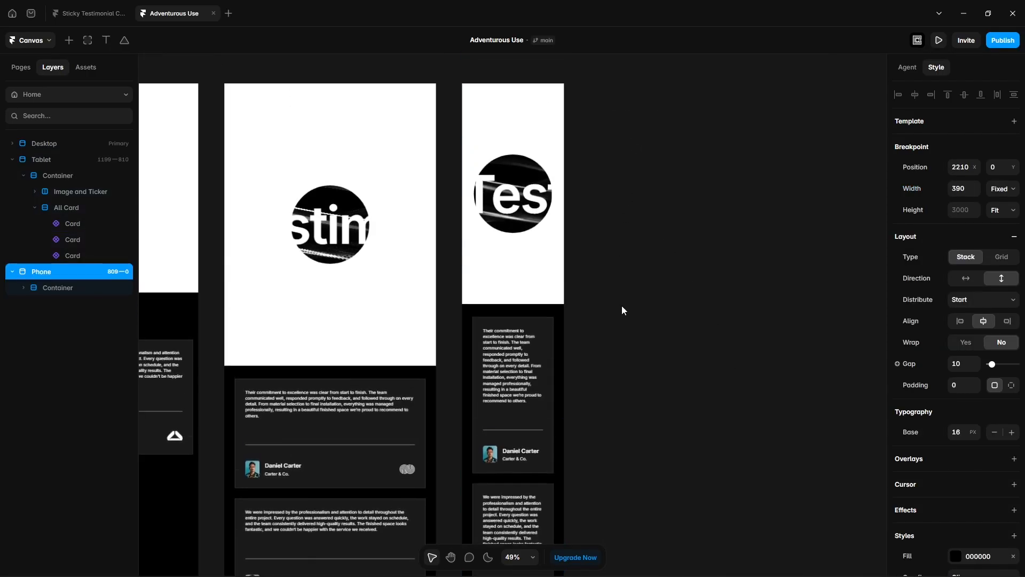
scroll(645, 398, "down", 3)
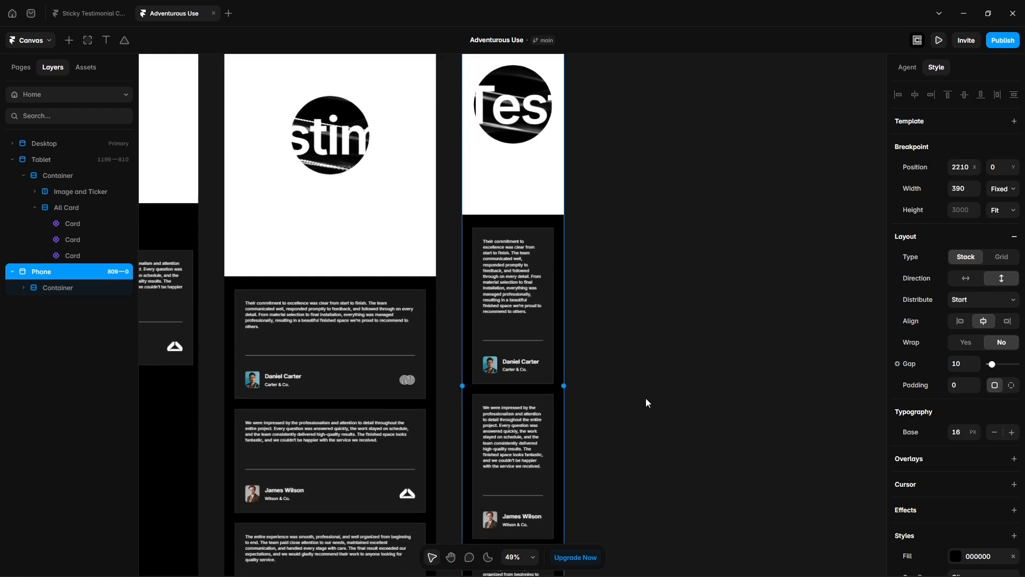
left_click(466, 356)
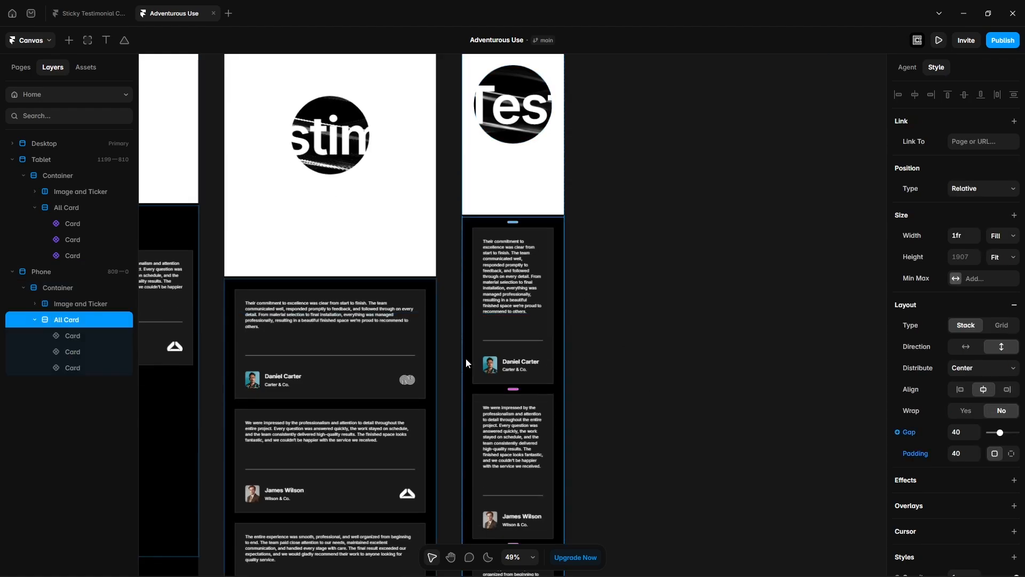
left_click(960, 456)
type("24")
key("Return")
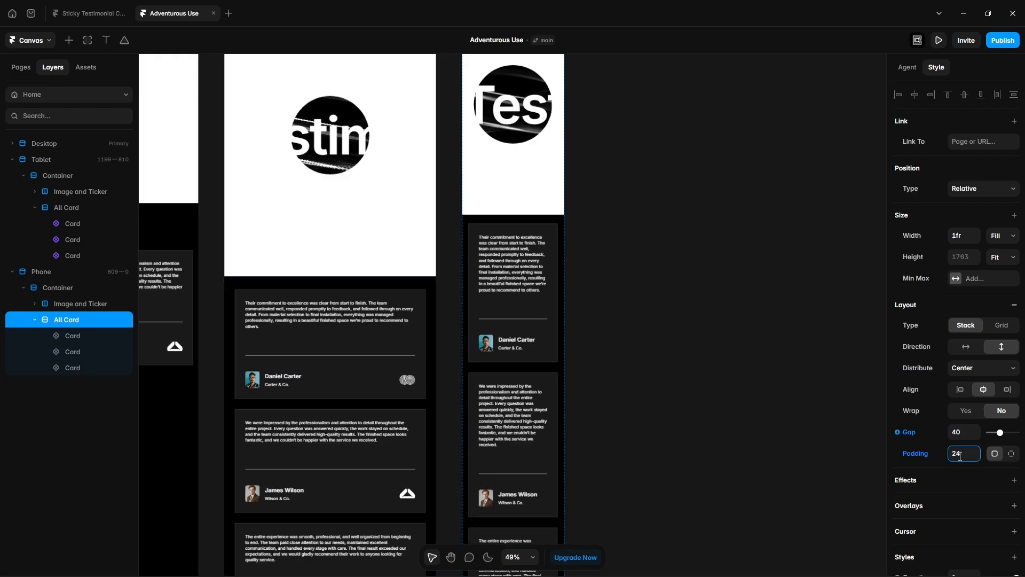
left_click(964, 432)
type("24")
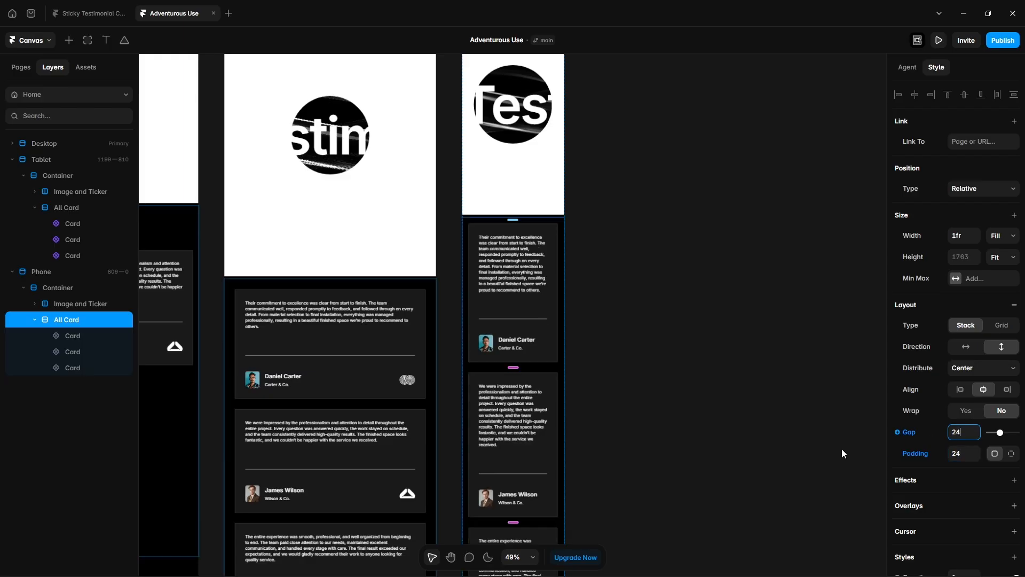
key("Return")
Step: Preview the Phone breakpoint and check the circular reveal and the stacked testimonial cards along the page
scroll(732, 438, "up", 4)
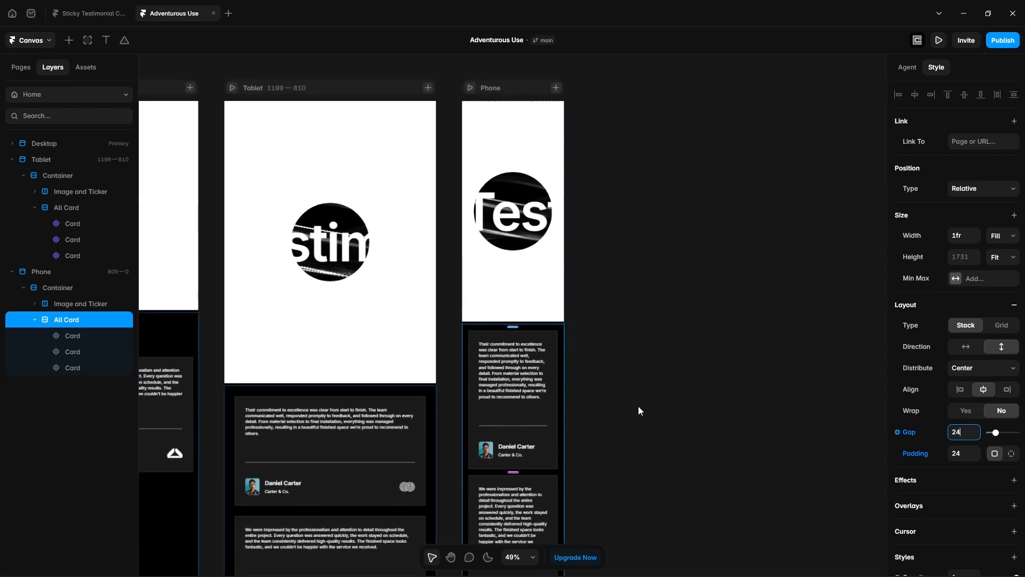
left_click(470, 88)
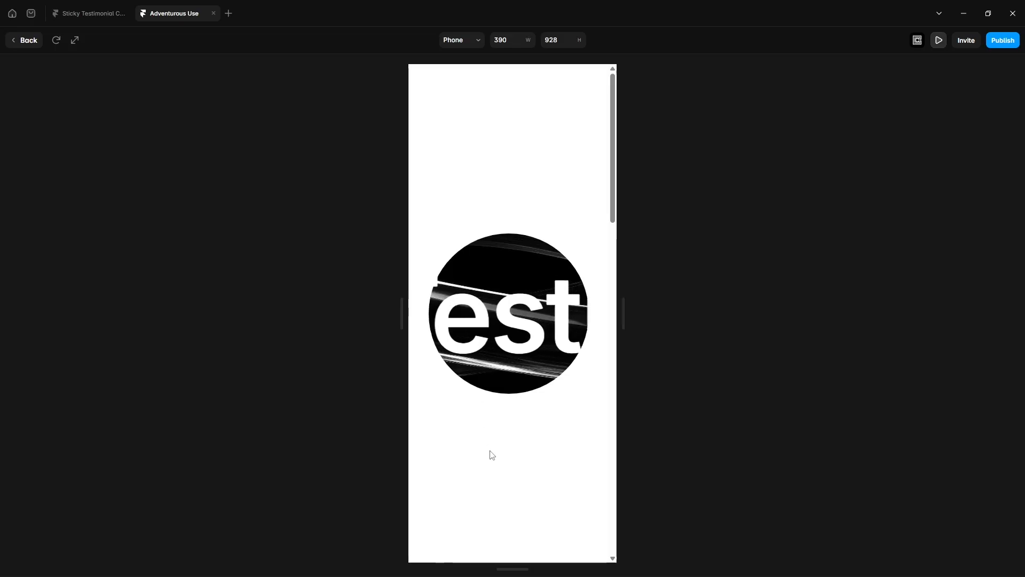
scroll(489, 454, "down", 5)
scroll(490, 451, "down", 8)
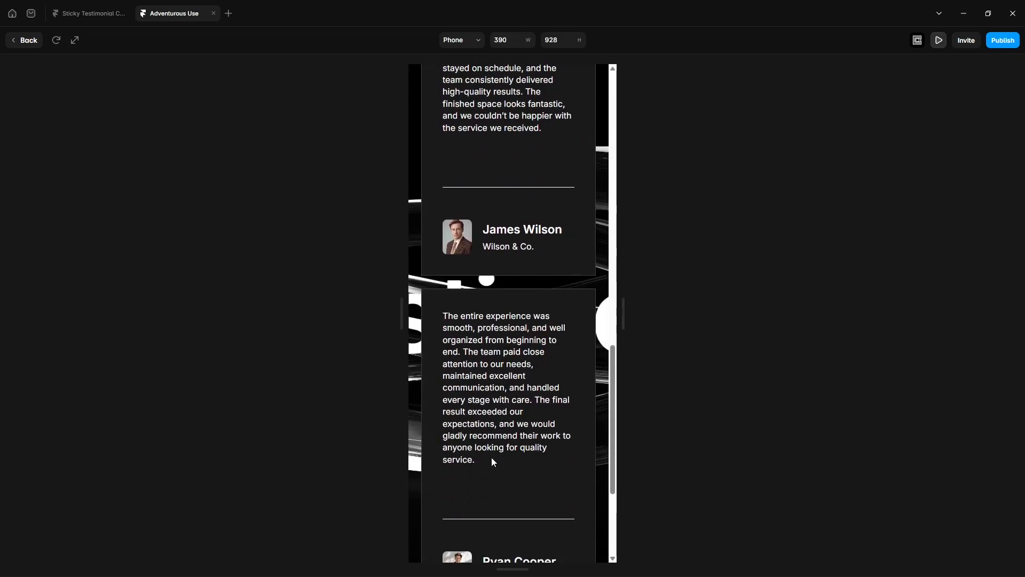
scroll(494, 470, "up", 7)
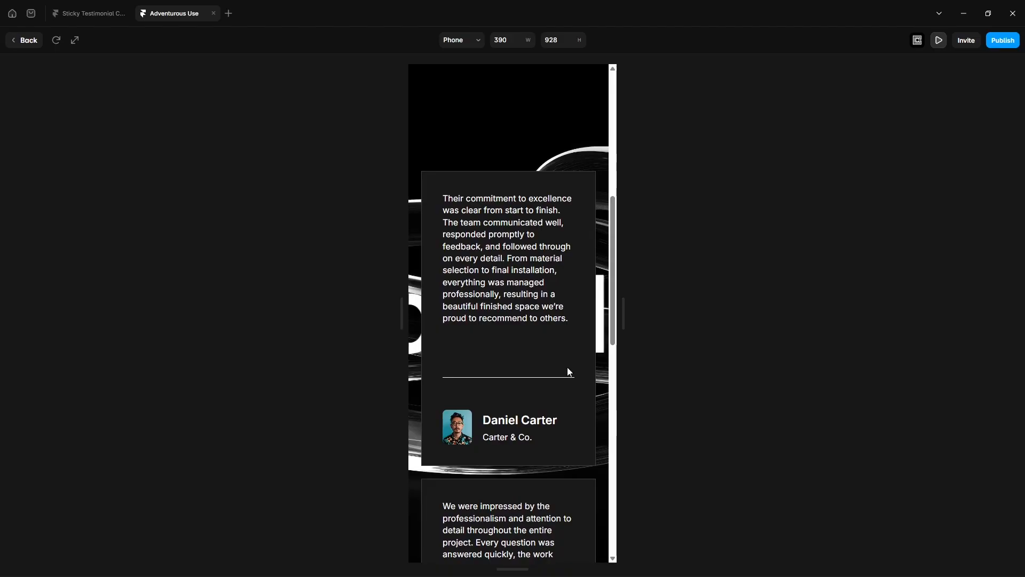
Step: Widen the preview to desktop size, about 1870 px, and check the reveal, ticker and staggered cards along the page
left_click_drag(626, 315, 1017, 359)
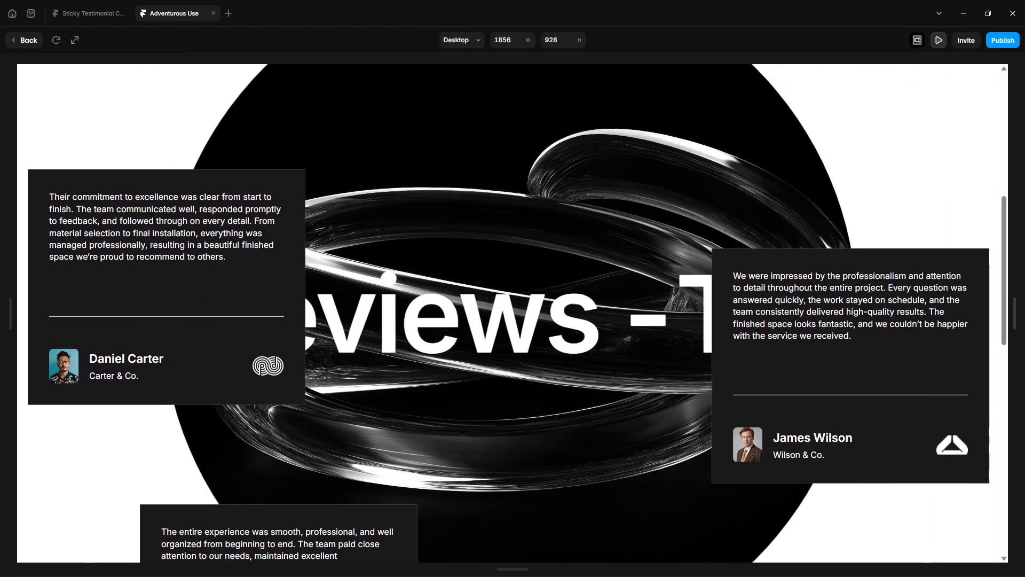
scroll(758, 430, "down", 10)
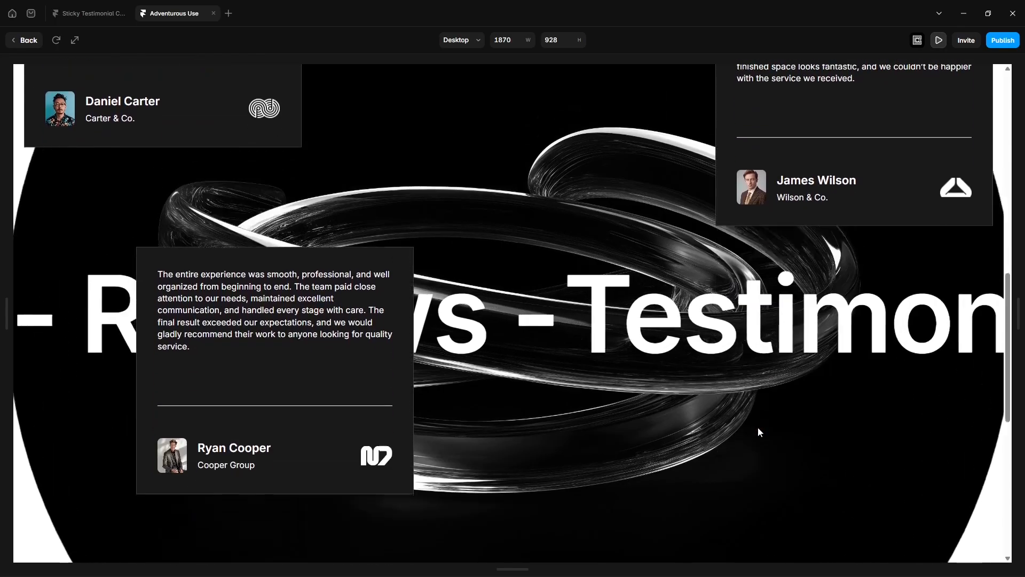
scroll(759, 430, "up", 5)
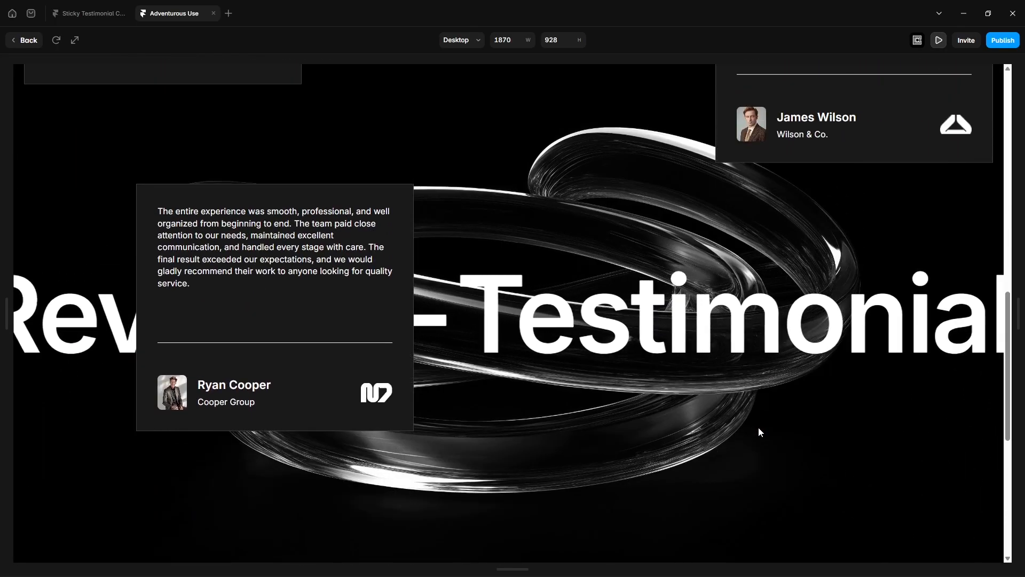
scroll(758, 430, "up", 5)
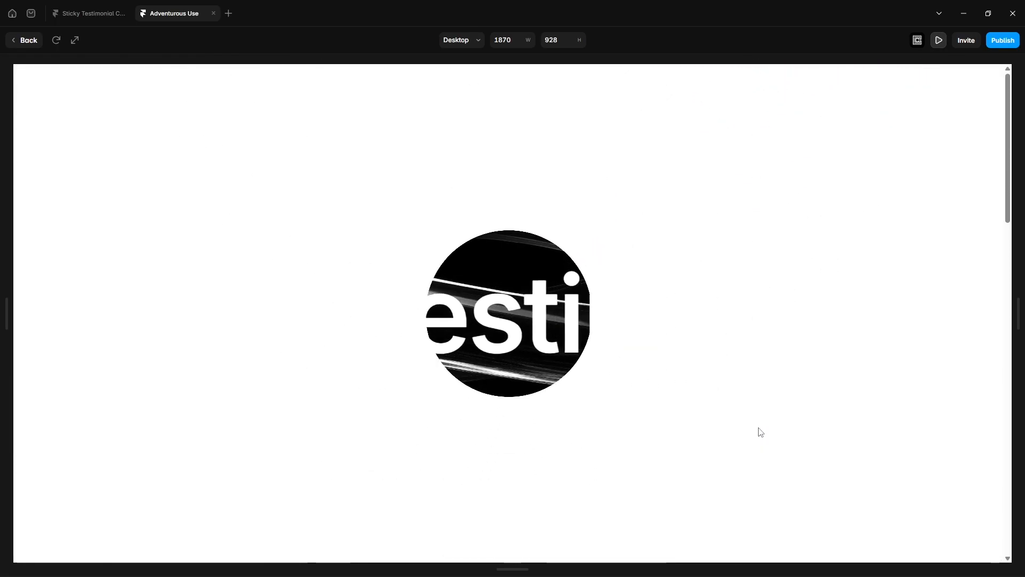
scroll(759, 431, "down", 4)
scroll(758, 430, "down", 5)
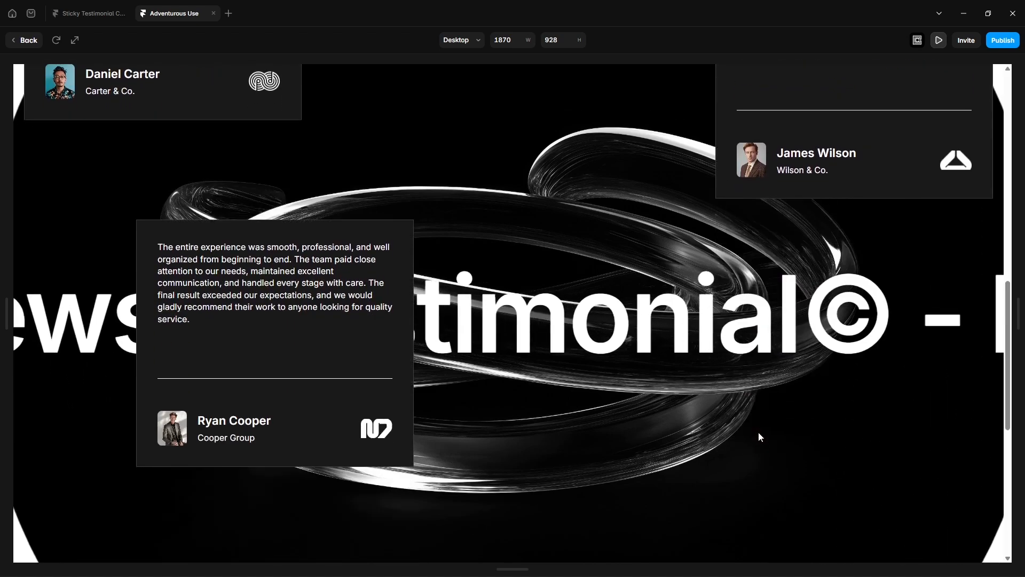
scroll(761, 437, "down", 3)
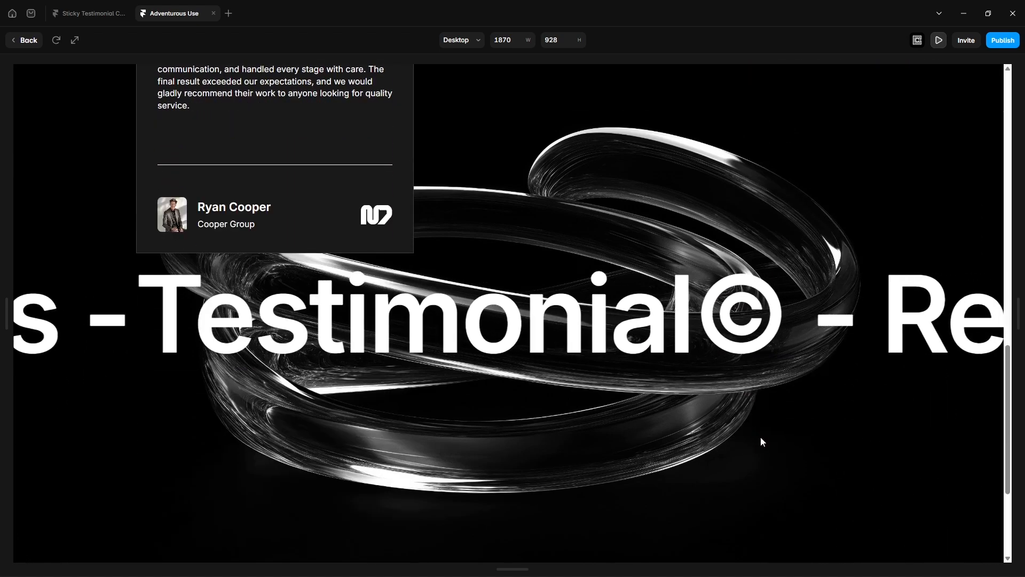